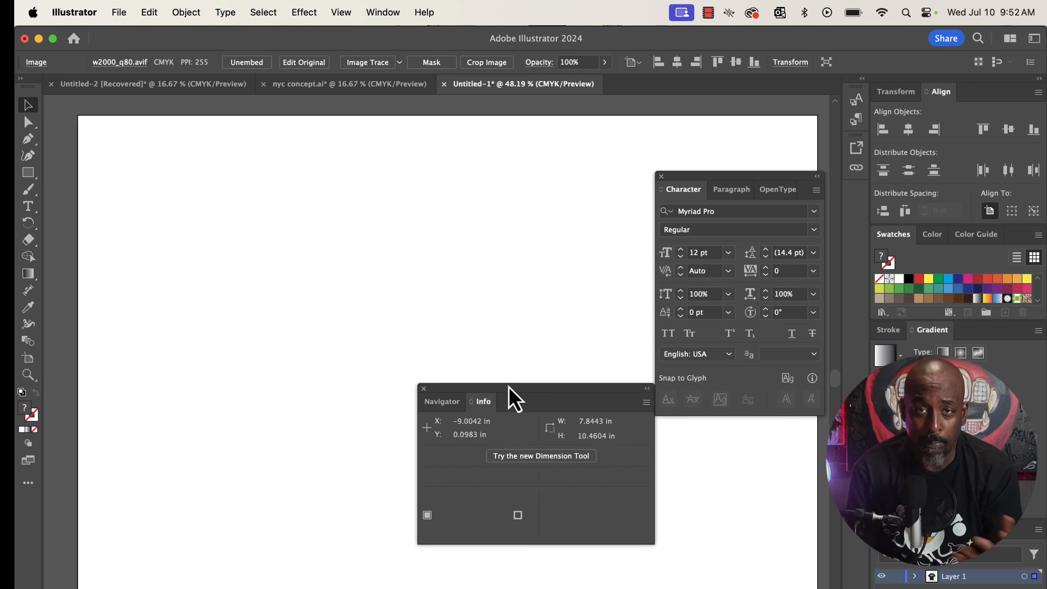
Step: Examine the tape lettering on the reference T-shirt image up close, keeping the floating Info and Character panels clear of it
drag(535, 401, 578, 522)
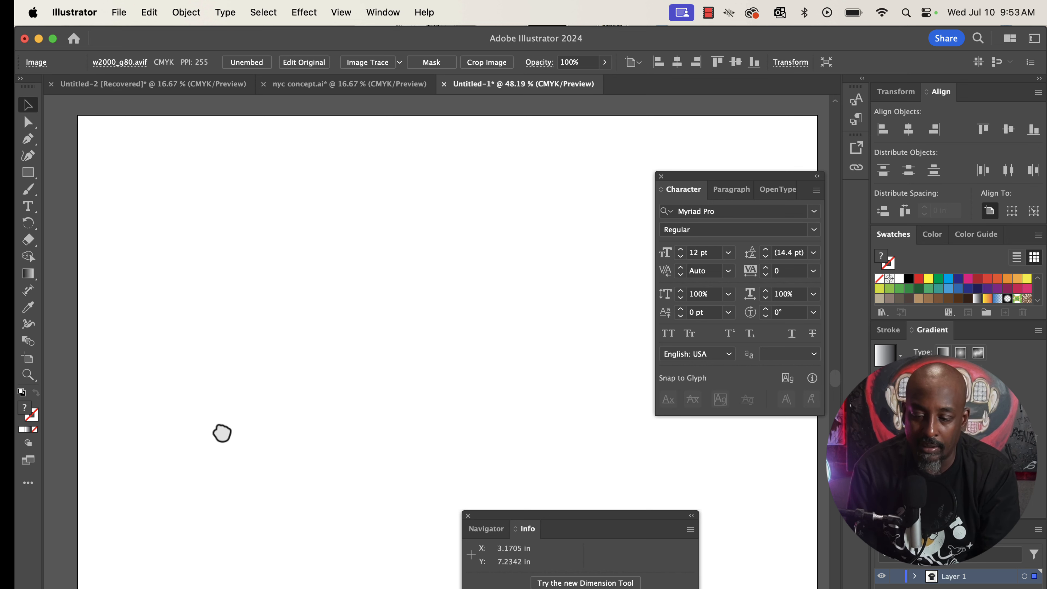
drag(222, 432, 659, 458)
drag(479, 391, 572, 378)
click(258, 282)
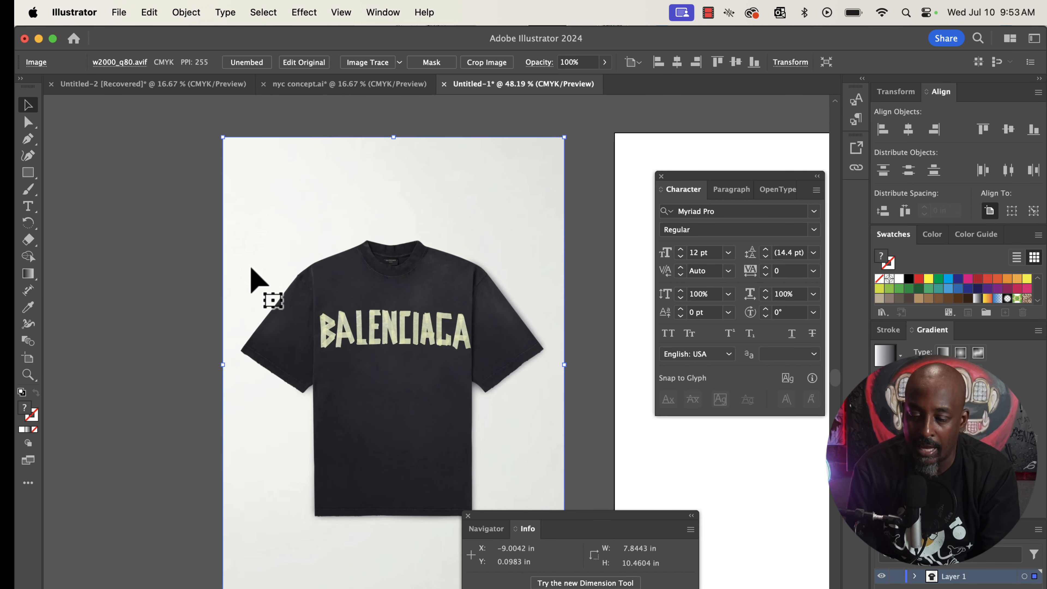
click(28, 375)
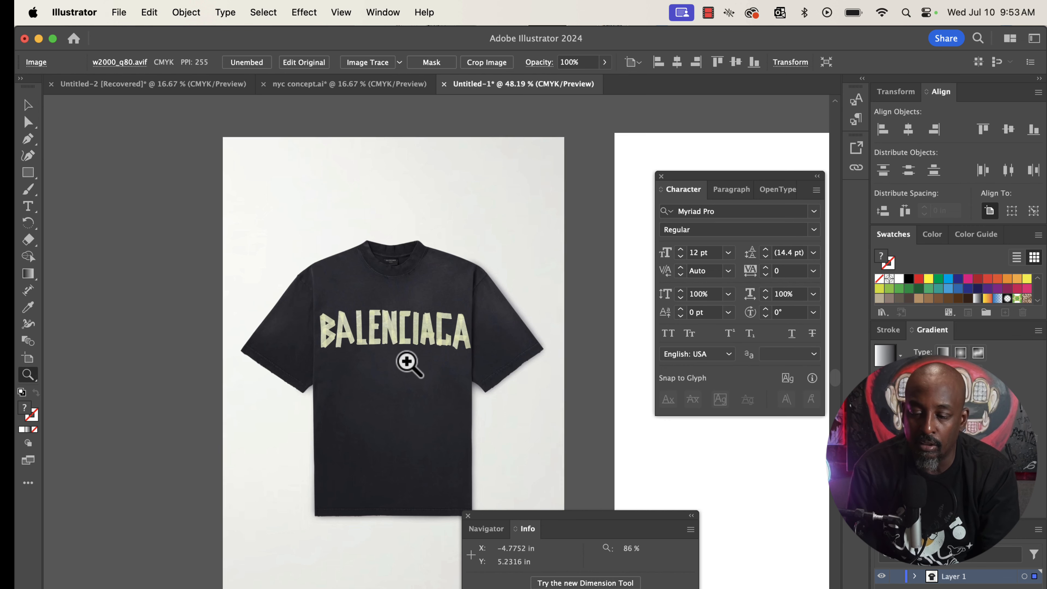
click(409, 358)
click(409, 358)
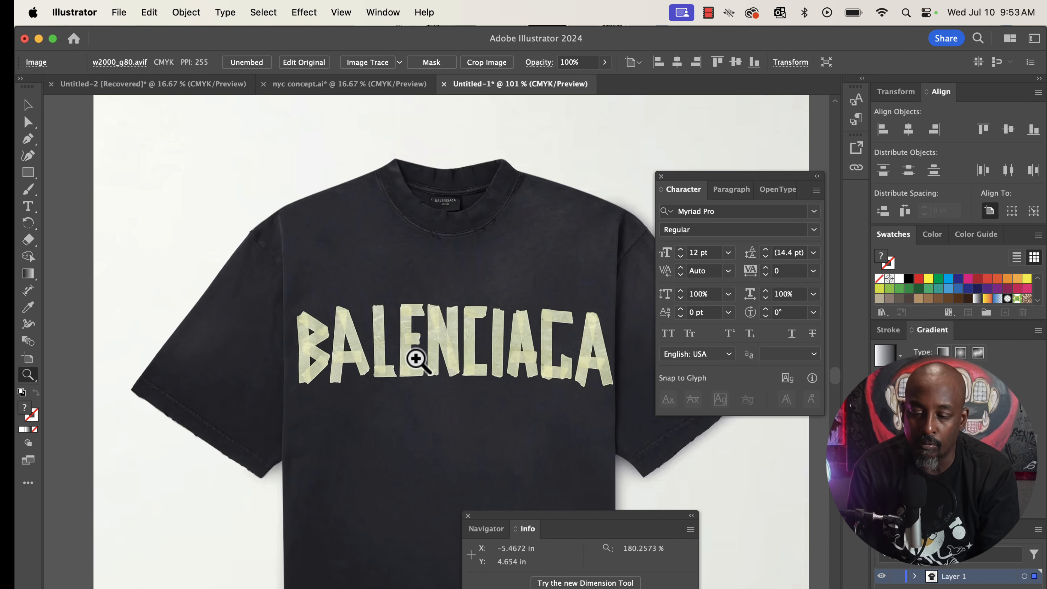
click(408, 358)
click(409, 358)
drag(713, 192, 949, 236)
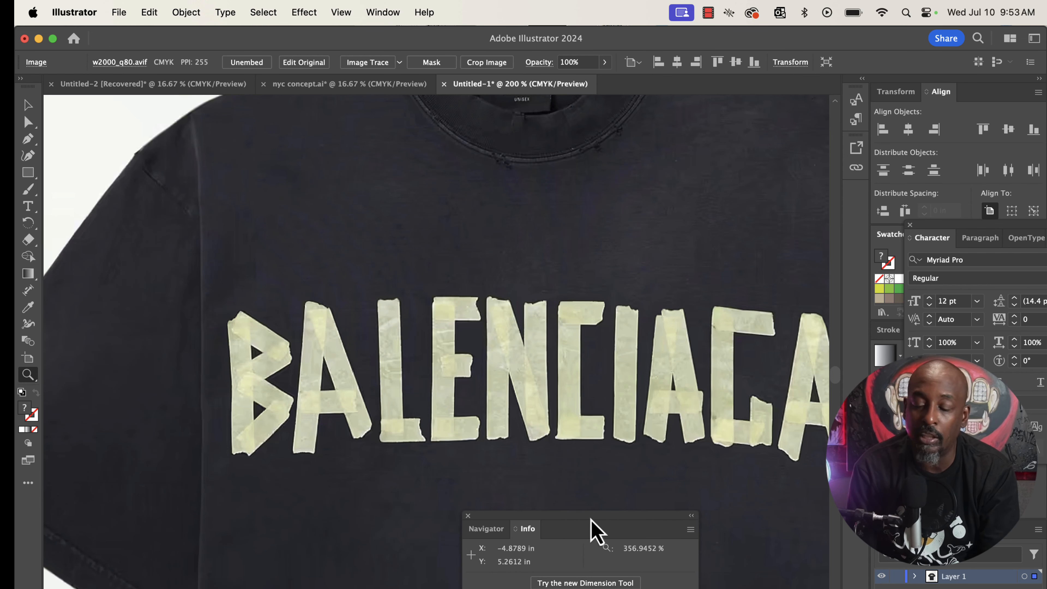
drag(586, 519, 630, 529)
drag(591, 464, 497, 428)
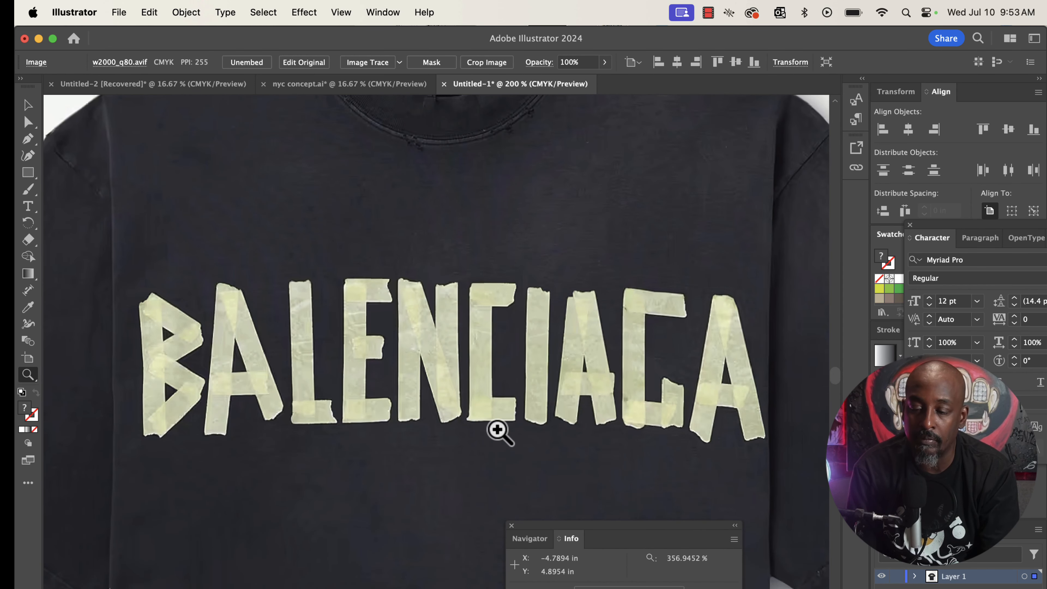
Step: Switch to the DaFont website, search for "tape" fonts and look through the results
scroll(496, 427, down, 1)
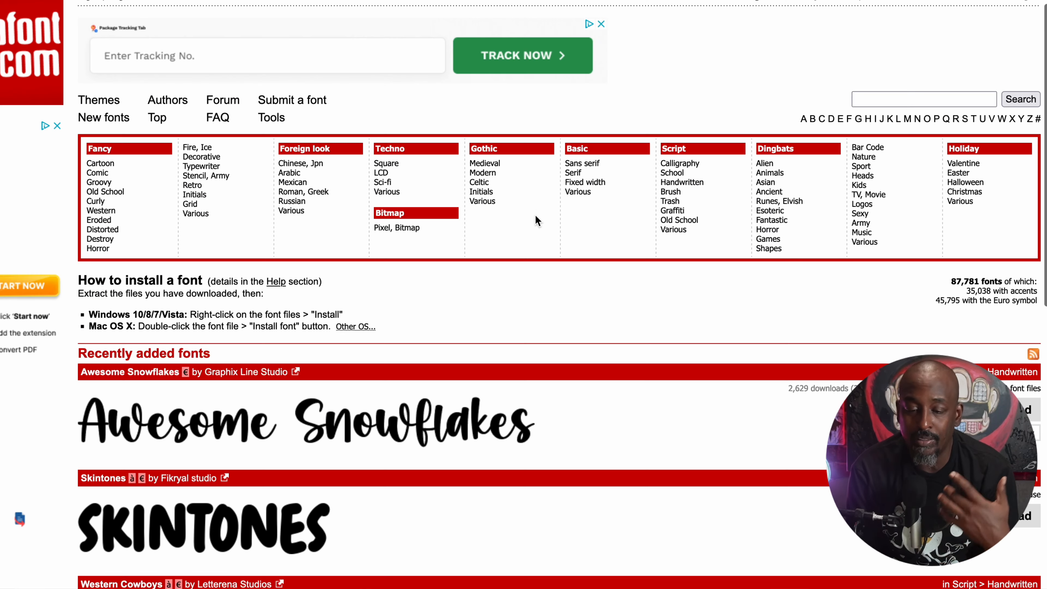
scroll(536, 216, up, 1)
click(891, 109)
click(891, 109)
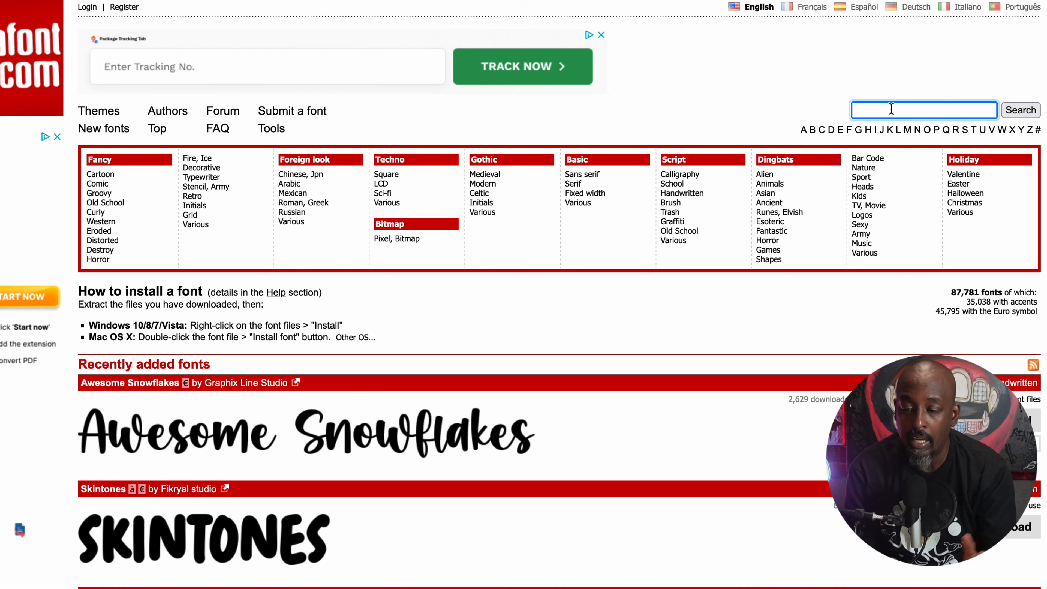
text(tape)
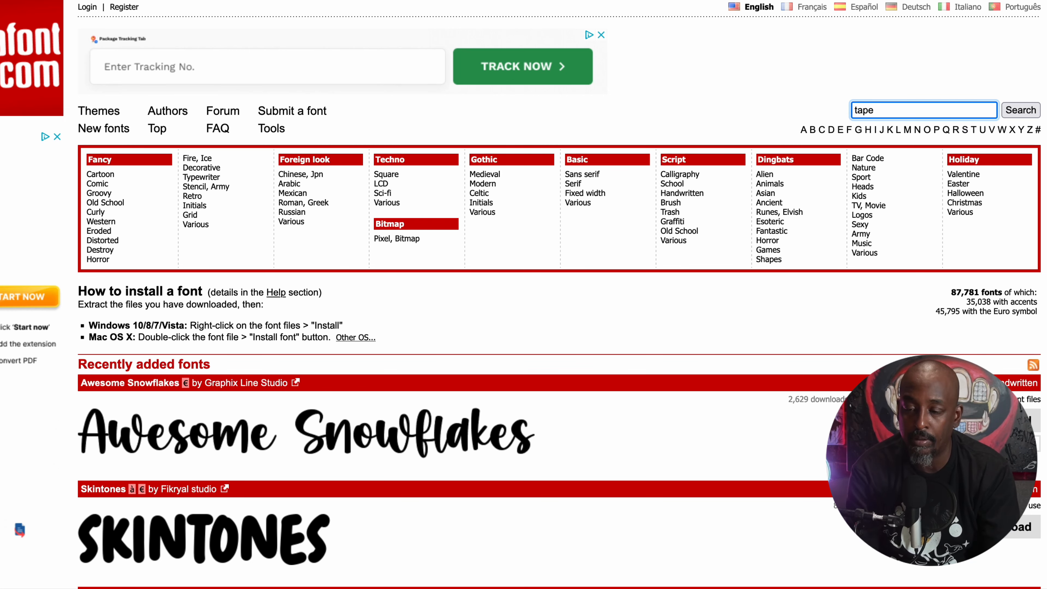
key(Return)
scroll(826, 279, down, 5)
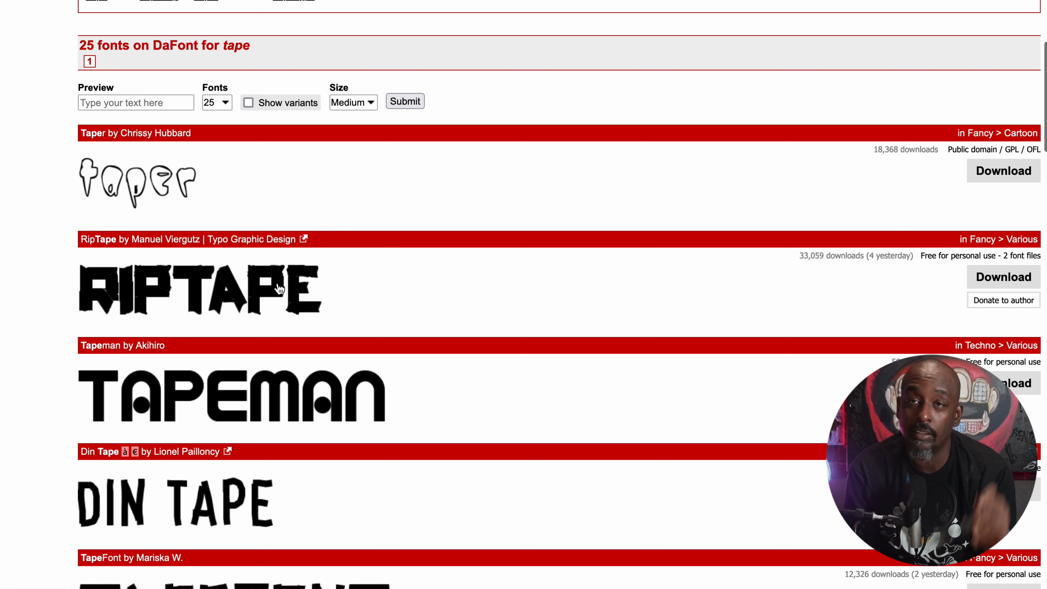
scroll(375, 286, down, 4)
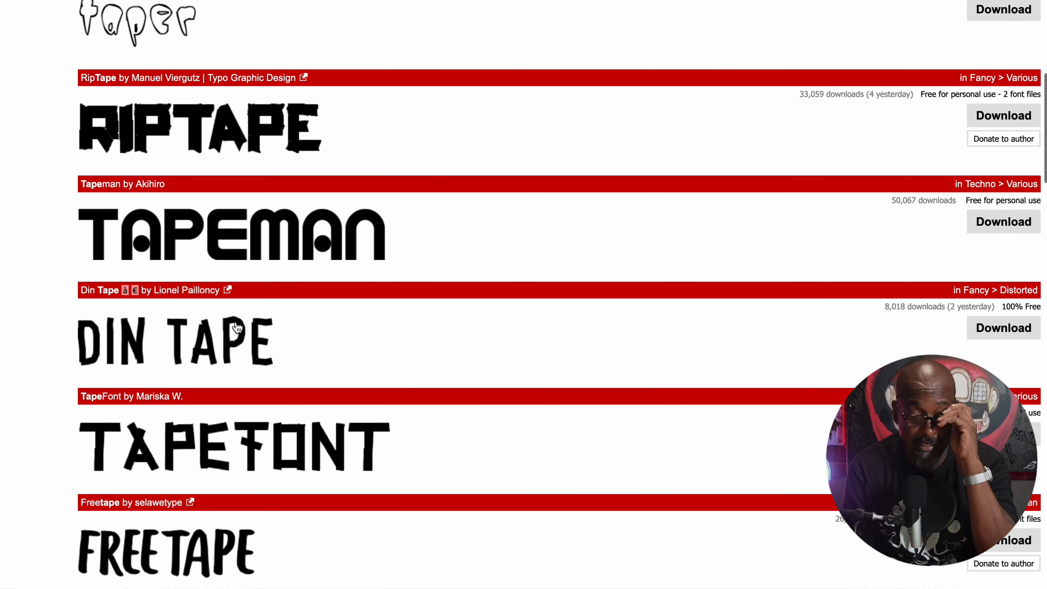
Step: Search the Fonts category on Envato for "tape" and open the Slaters Ducttape font
click(147, 19)
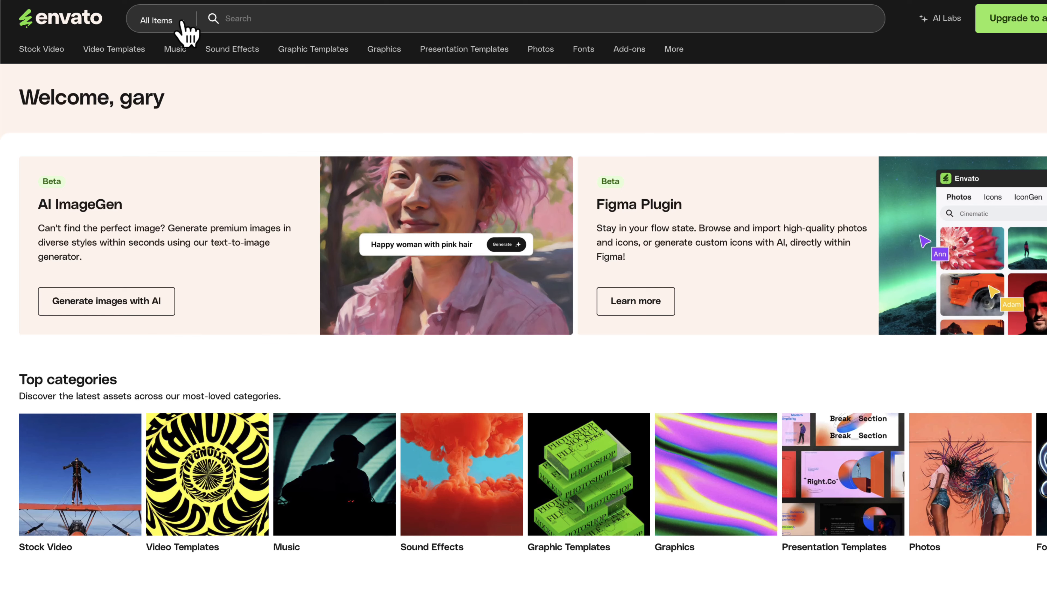
click(173, 10)
click(170, 270)
click(373, 21)
text(tape)
key(Return)
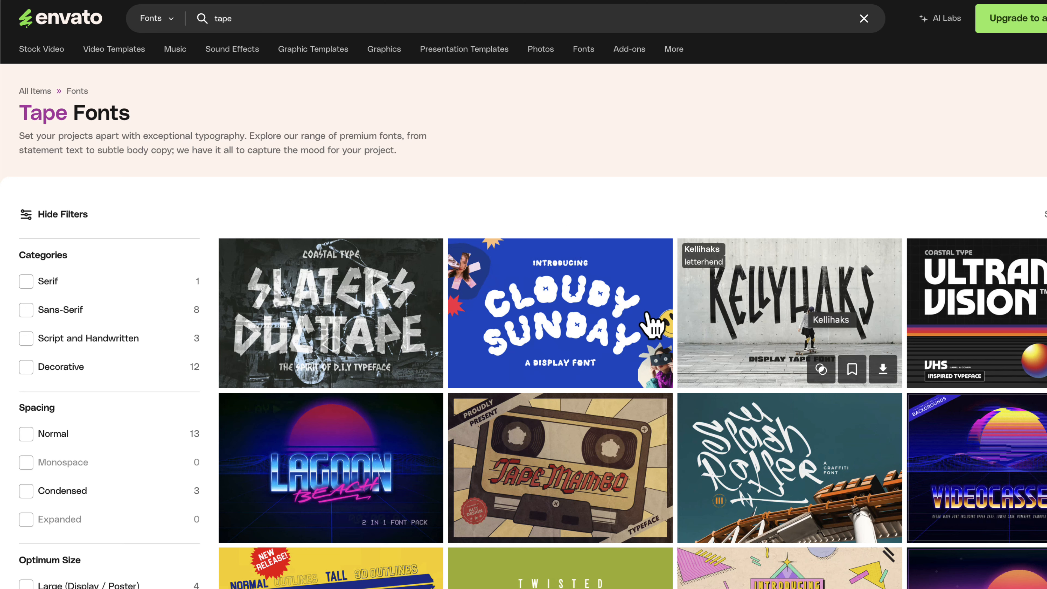
click(358, 305)
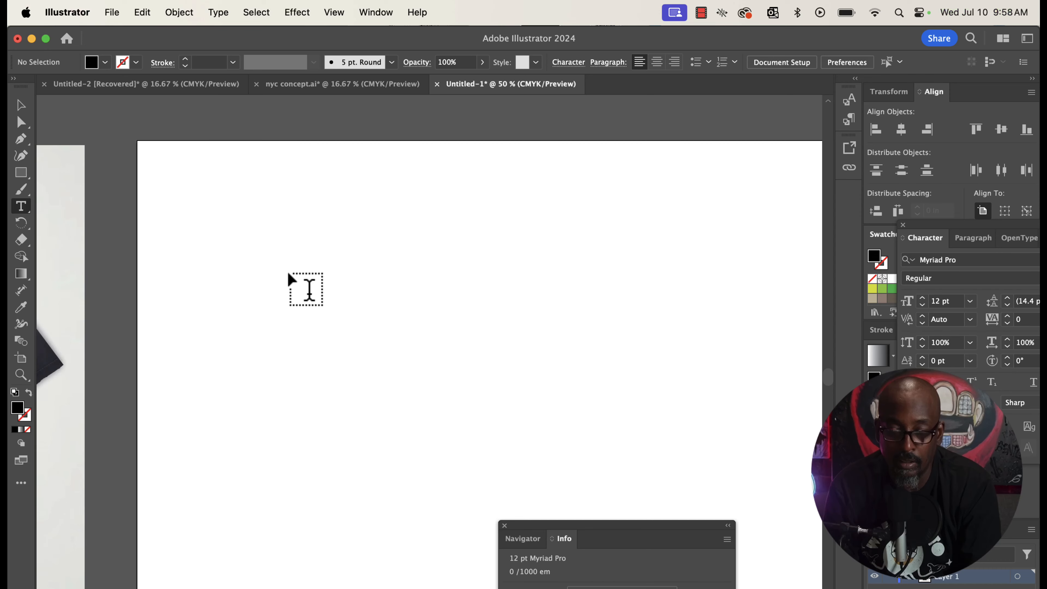
Step: Return to Illustrator and add the text "BE YOURSELF" as a single line on the blank artboard
click(307, 284)
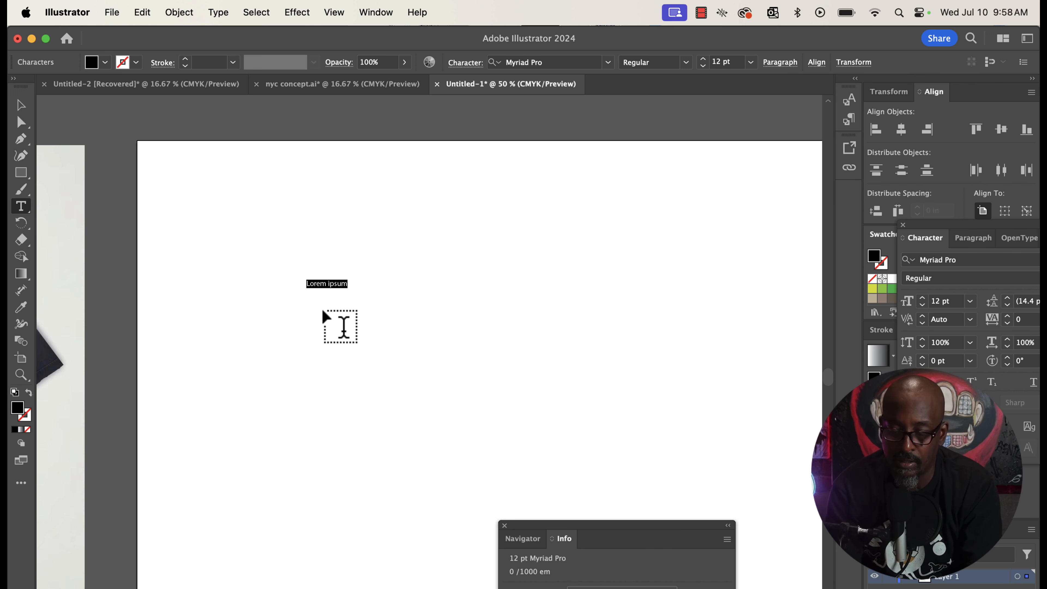
text(BE )
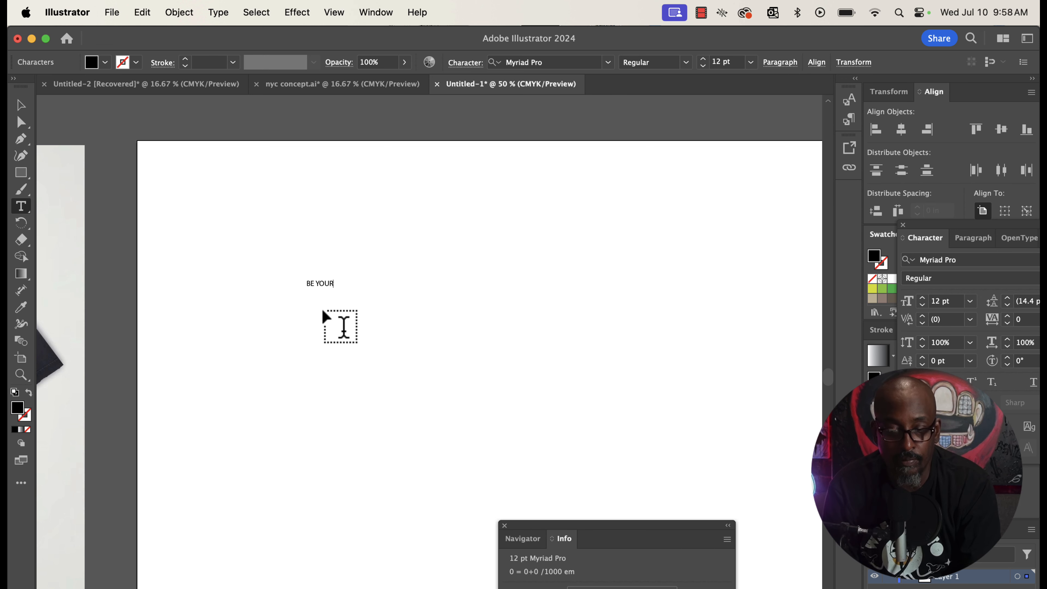
text(YOURSELF)
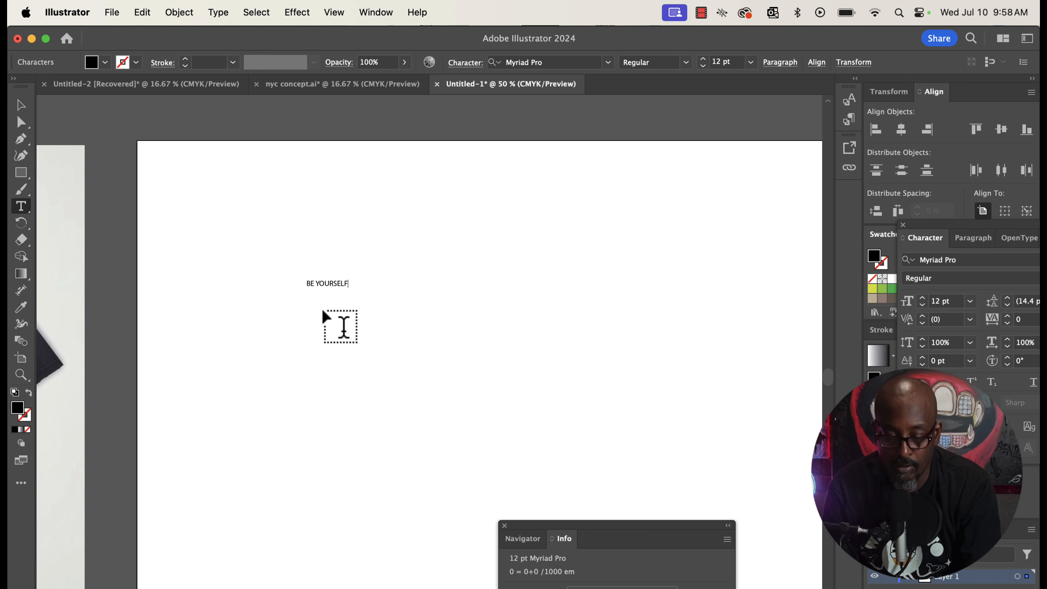
click(22, 106)
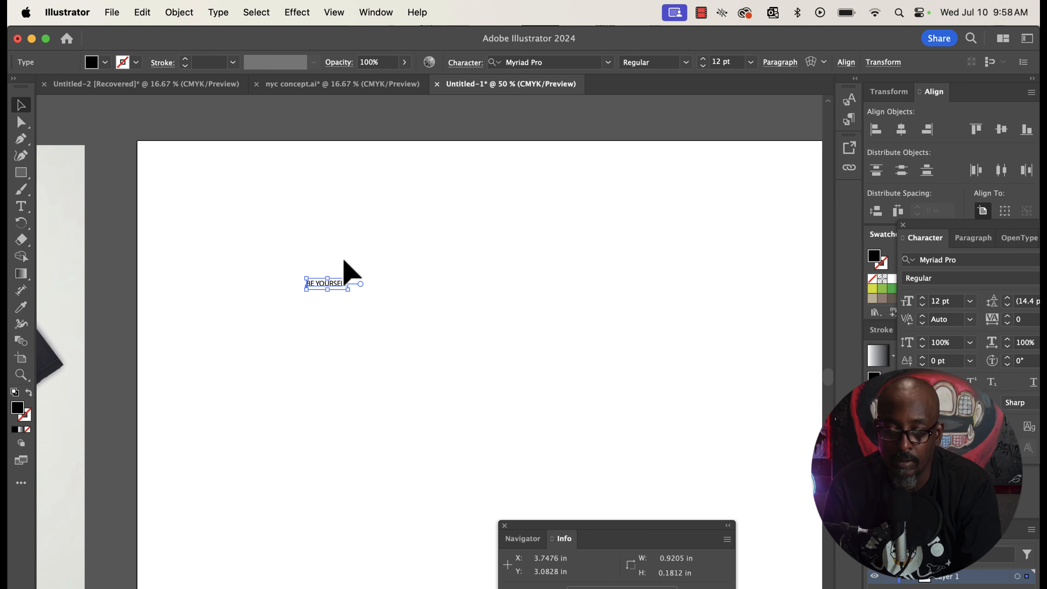
Step: Enlarge the "BE YOURSELF" text to about 11.5 in wide and position it across the upper part of the artboard
drag(348, 288, 811, 565)
drag(708, 363, 613, 353)
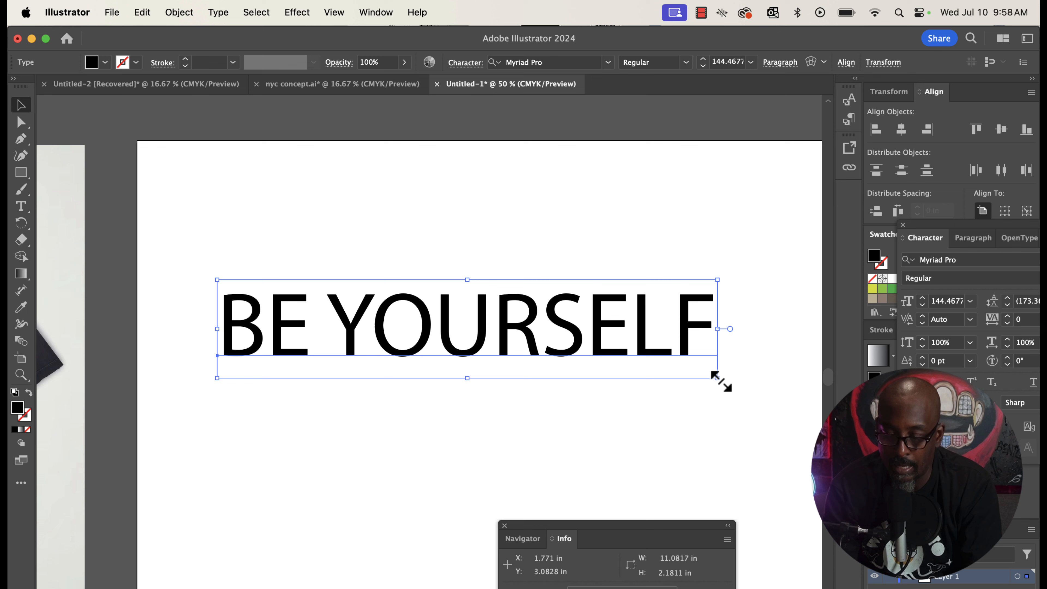
drag(718, 379, 741, 408)
Step: Set the text's font to Slaters Duct Tape Regular and shift the line slightly up and to the right
click(980, 260)
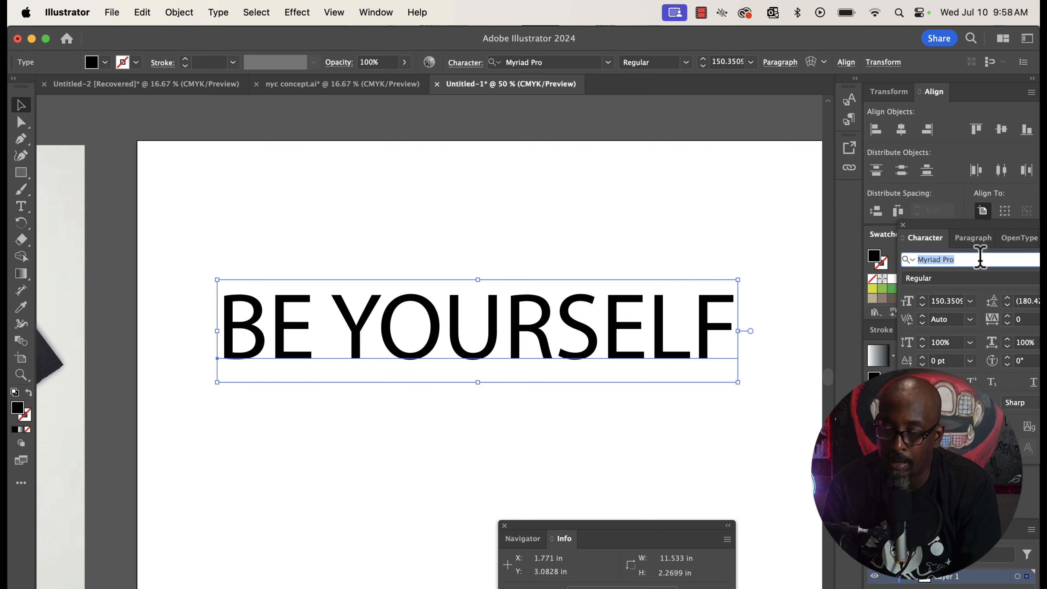
text(SLAT)
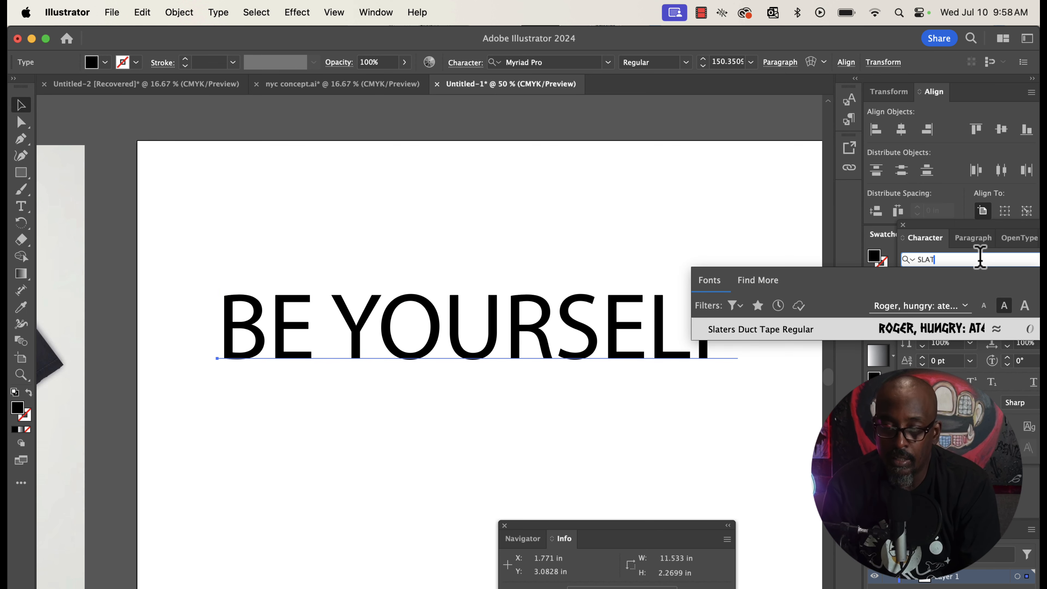
key(Return)
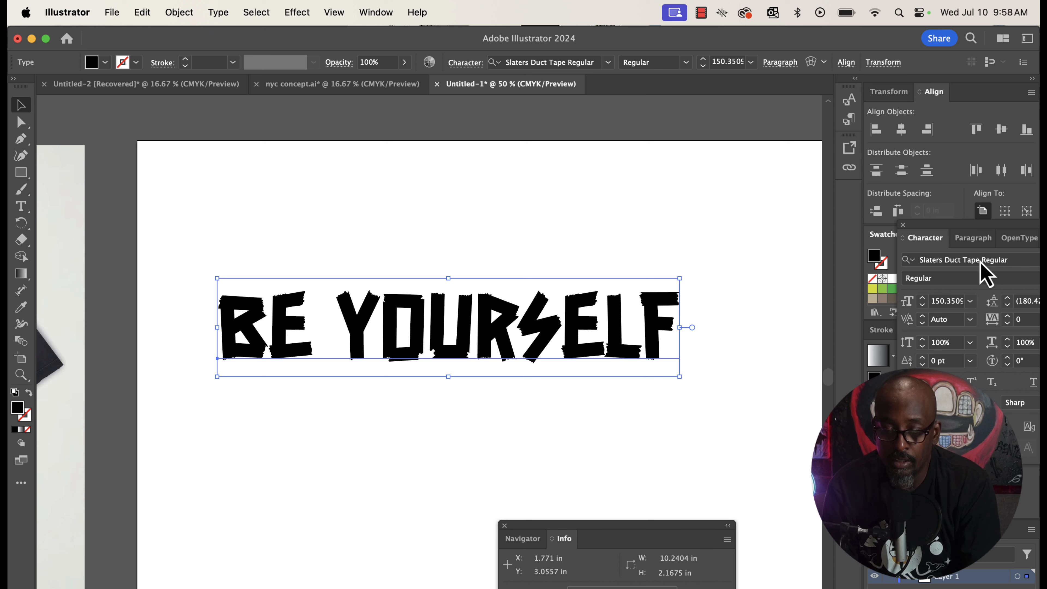
mouse_move(621, 320)
mouse_down()
mouse_move(650, 328)
mouse_move(637, 312)
mouse_up()
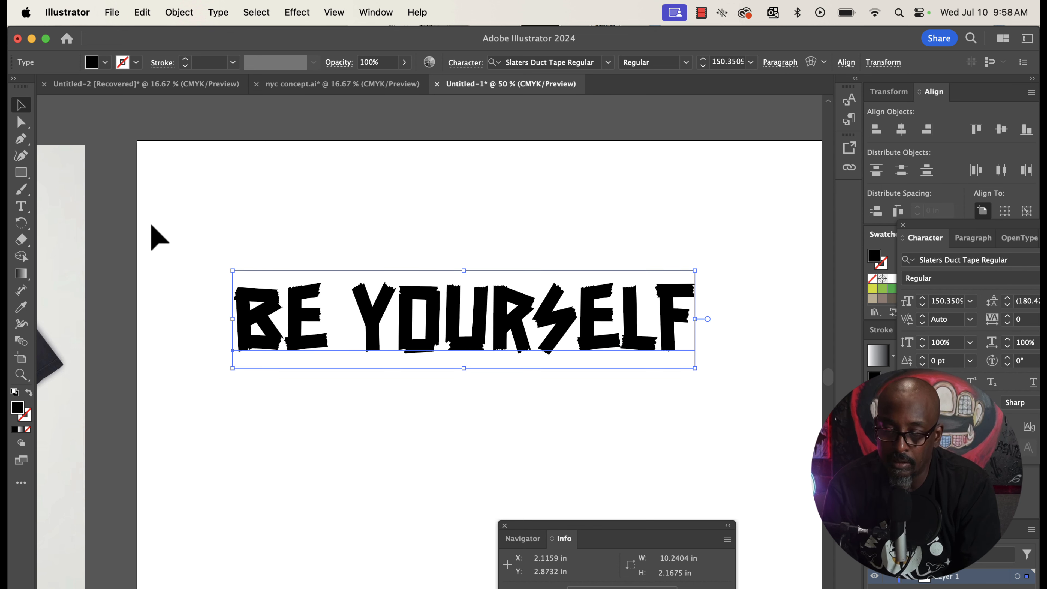
Step: Add a period after "YOURSELF" and nudge the text line slightly up and to the left
click(21, 205)
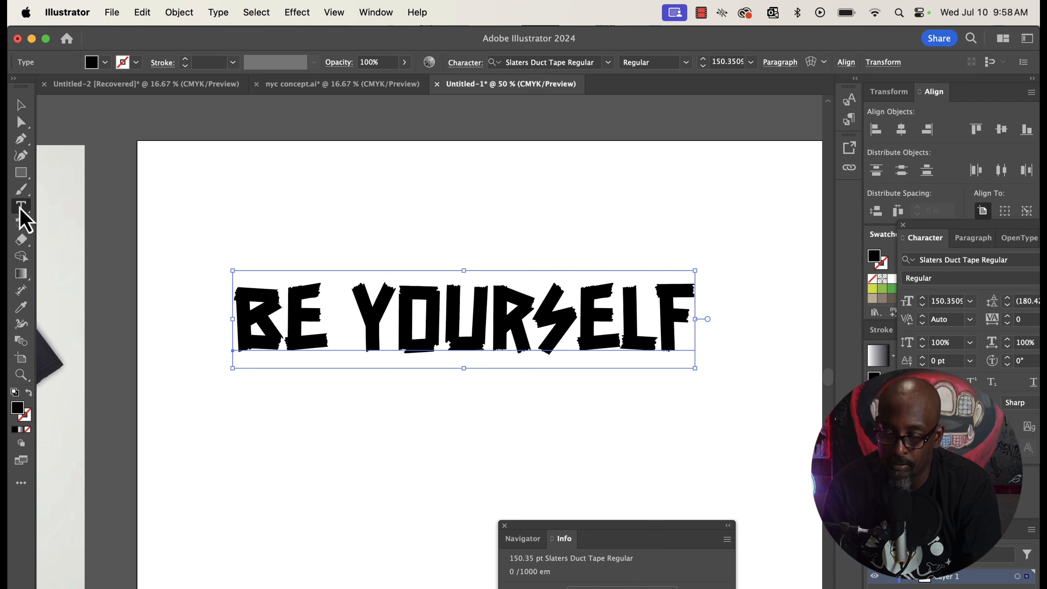
click(674, 339)
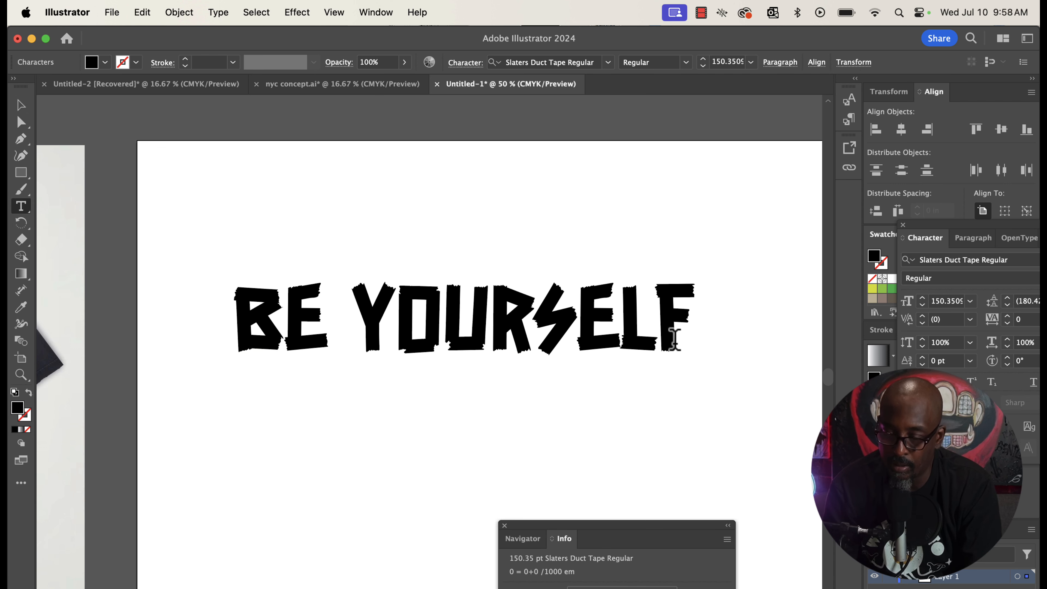
text(.)
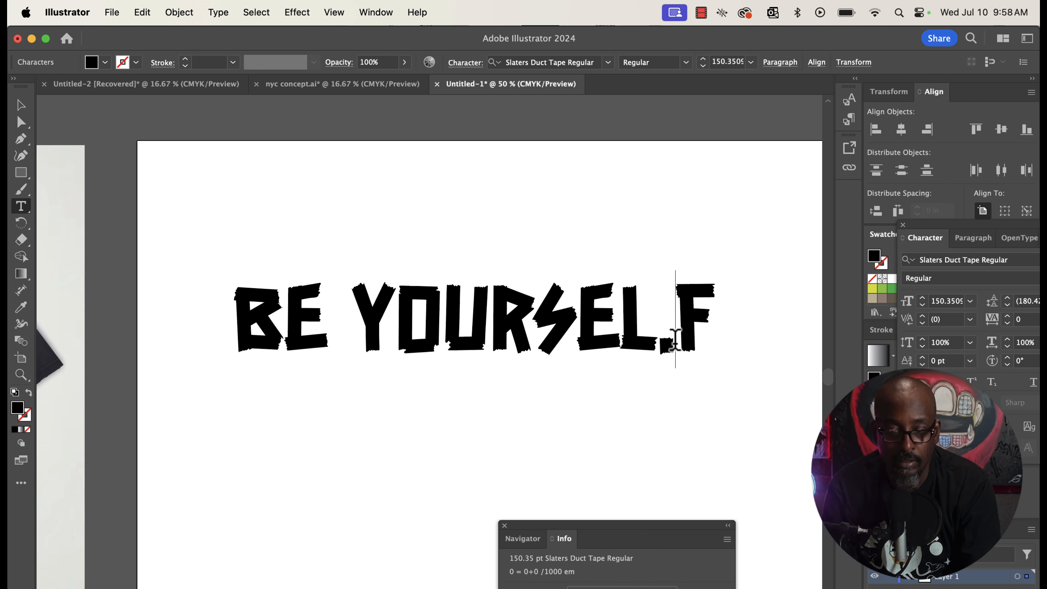
key(BackSpace)
key(Right)
text(.)
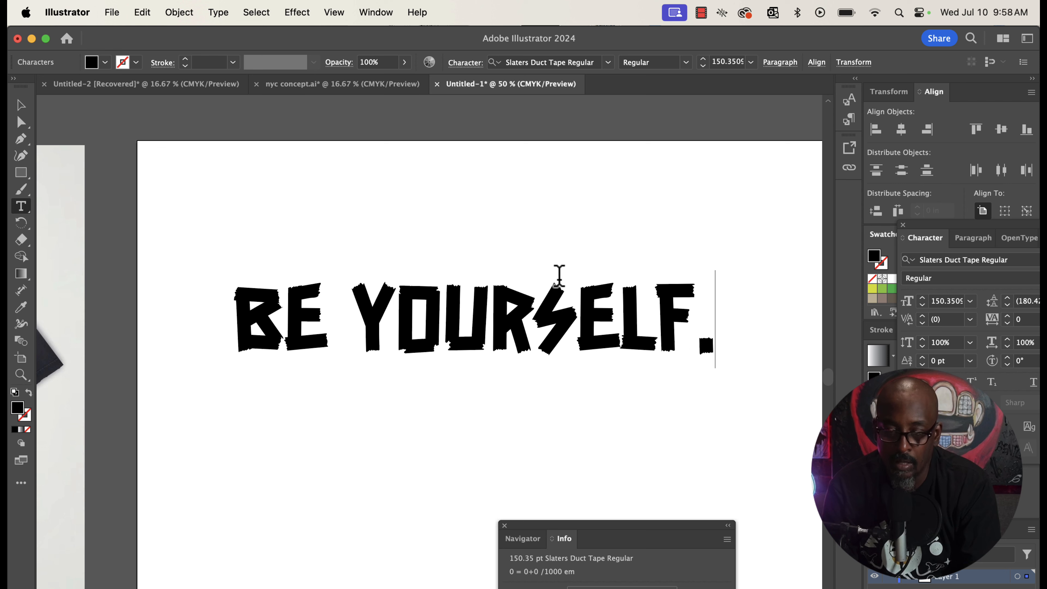
click(21, 105)
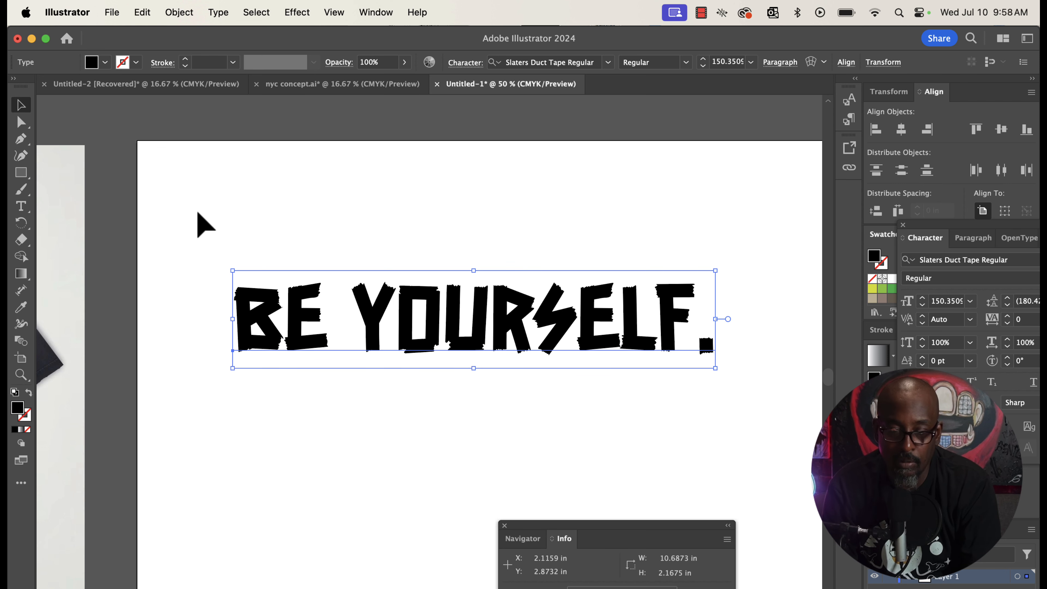
drag(391, 307, 385, 302)
Step: Draw a black rectangle about 17 by 11 in over the whole artboard
scroll(280, 315, left, 5)
scroll(280, 315, right, 5)
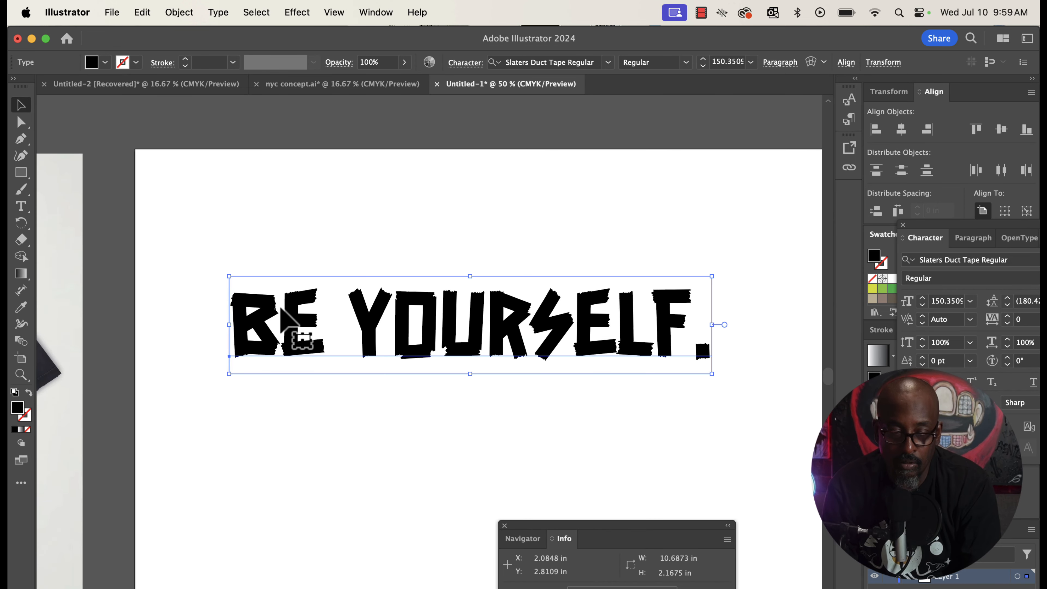
scroll(284, 316, left, 4)
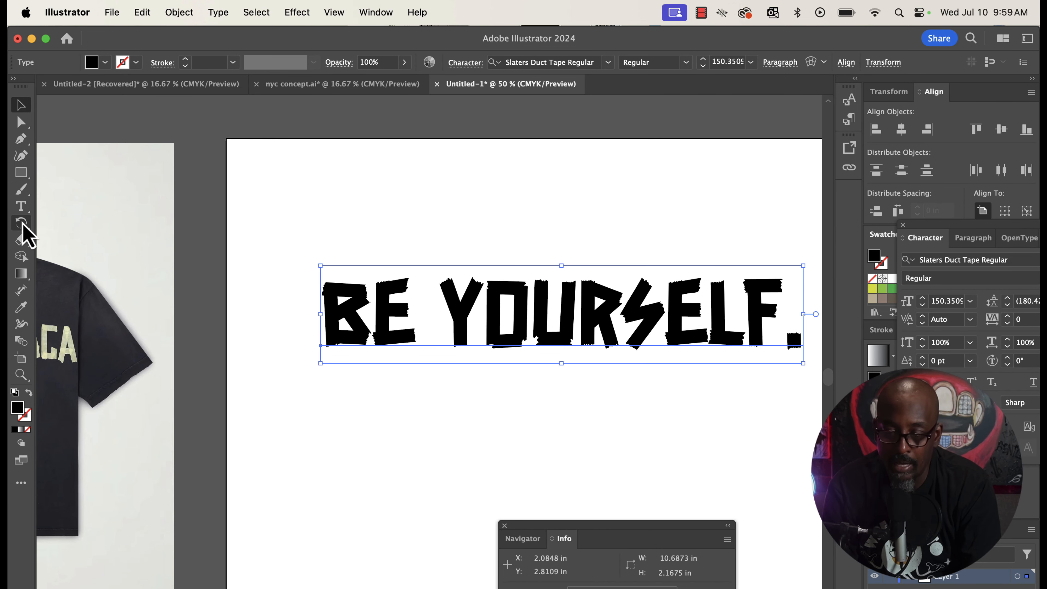
click(21, 172)
scroll(239, 151, right, 2)
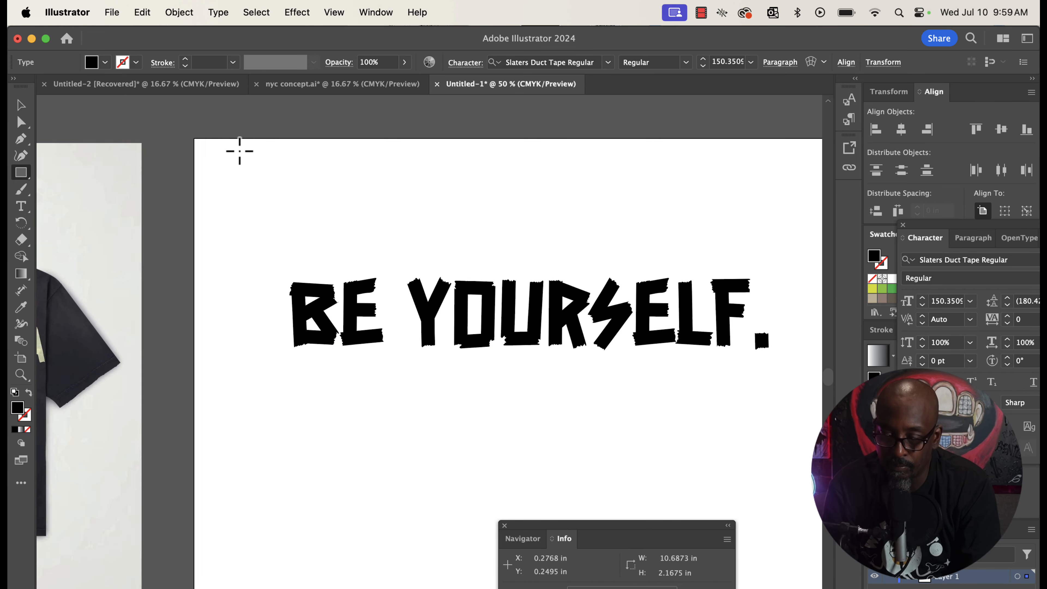
drag(182, 134, 747, 587)
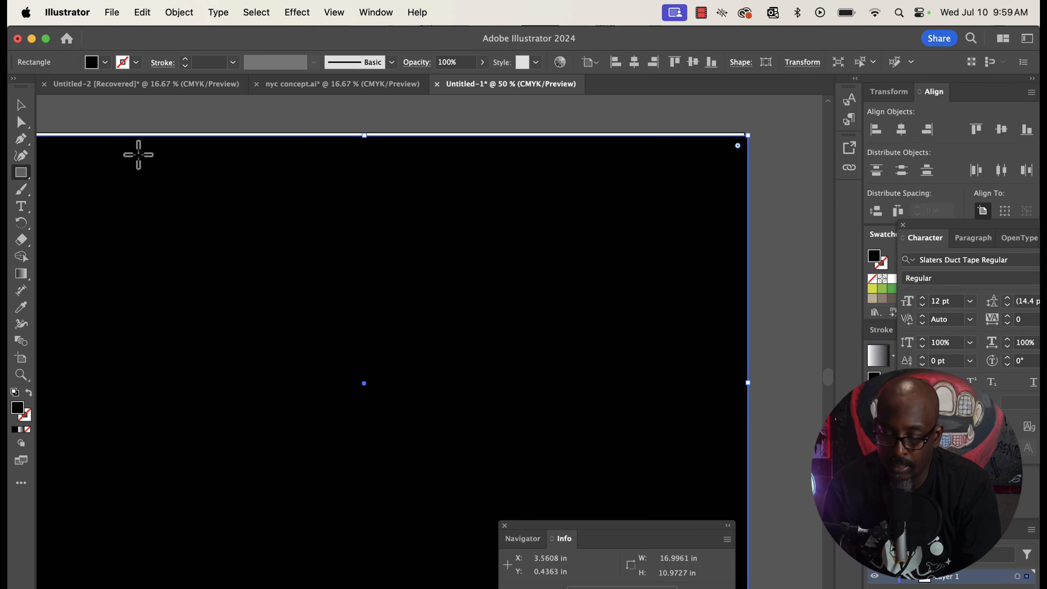
Step: Move the black rectangle down clear of the lettering and bring the "BE YOURSELF." text to the front
click(21, 105)
drag(234, 276, 250, 584)
click(288, 383)
click(287, 344)
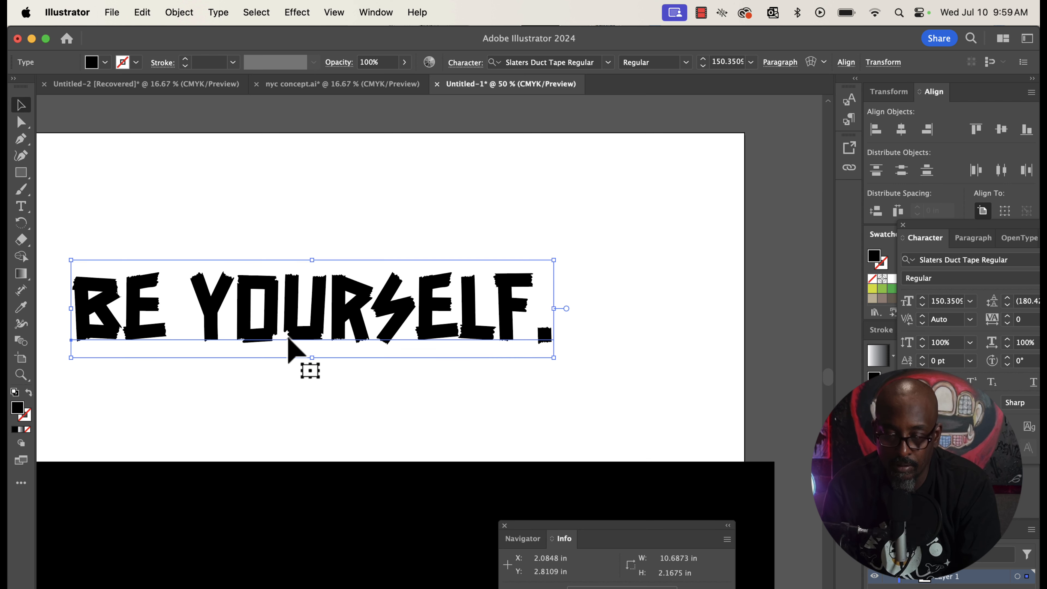
right_click(306, 338)
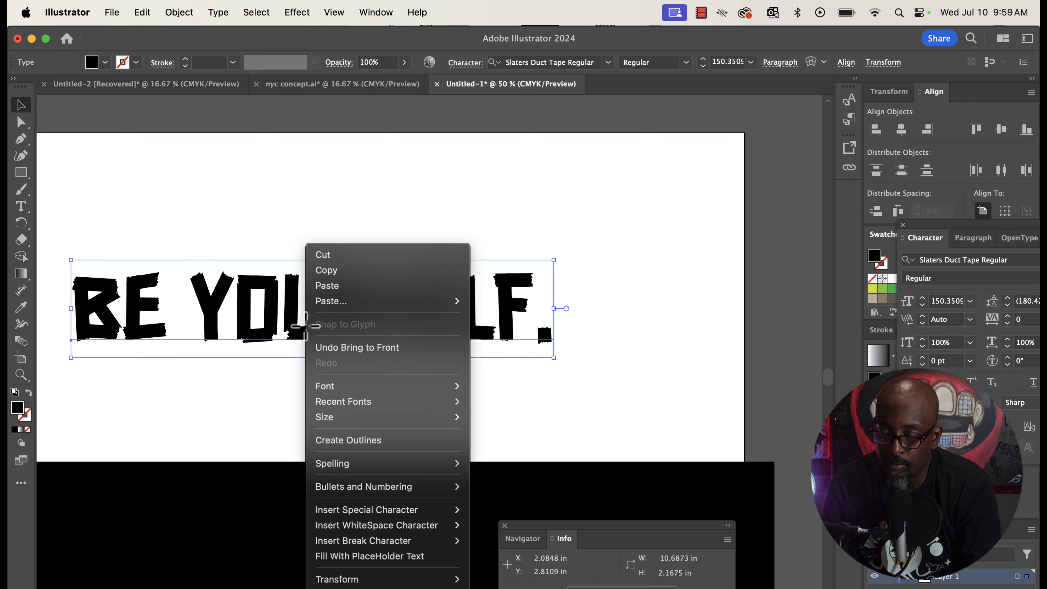
click(264, 297)
drag(299, 335, 341, 326)
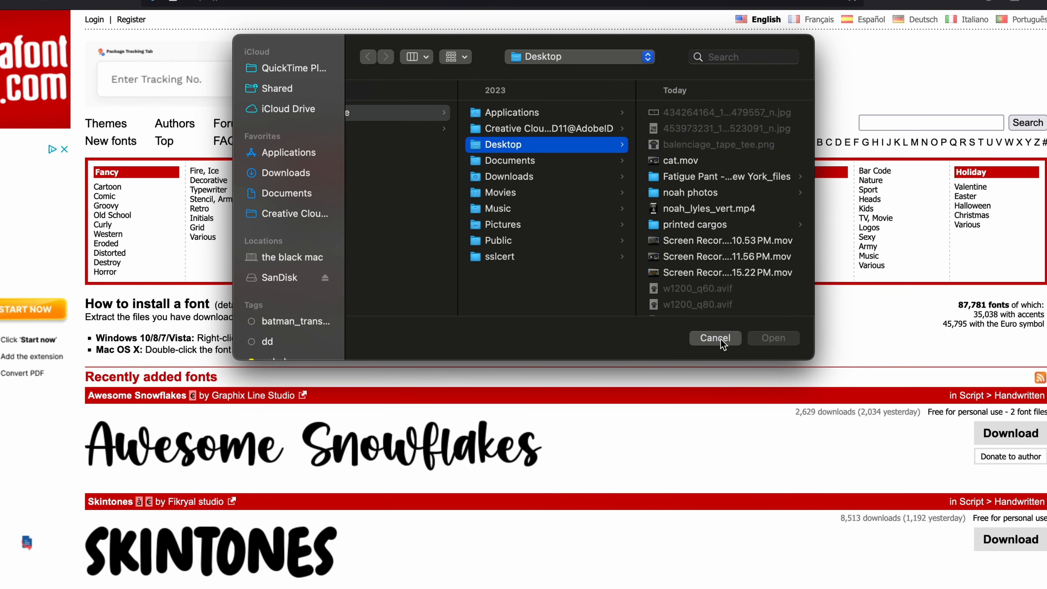
Step: Cancel the file selection and search DaFont for "tape" fonts
click(715, 338)
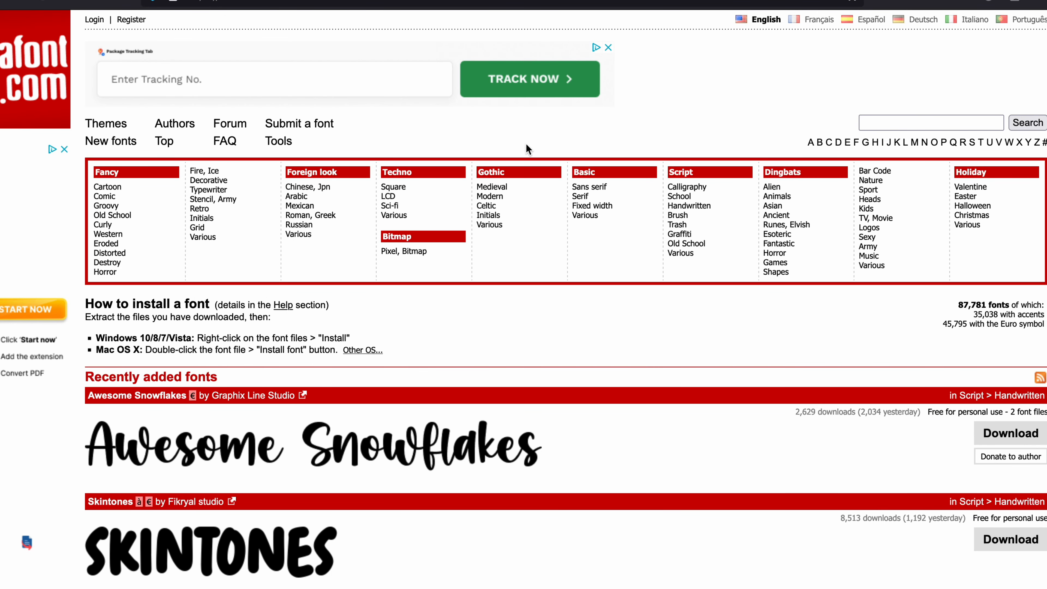
scroll(566, 241, down, 2)
scroll(566, 242, up, 1)
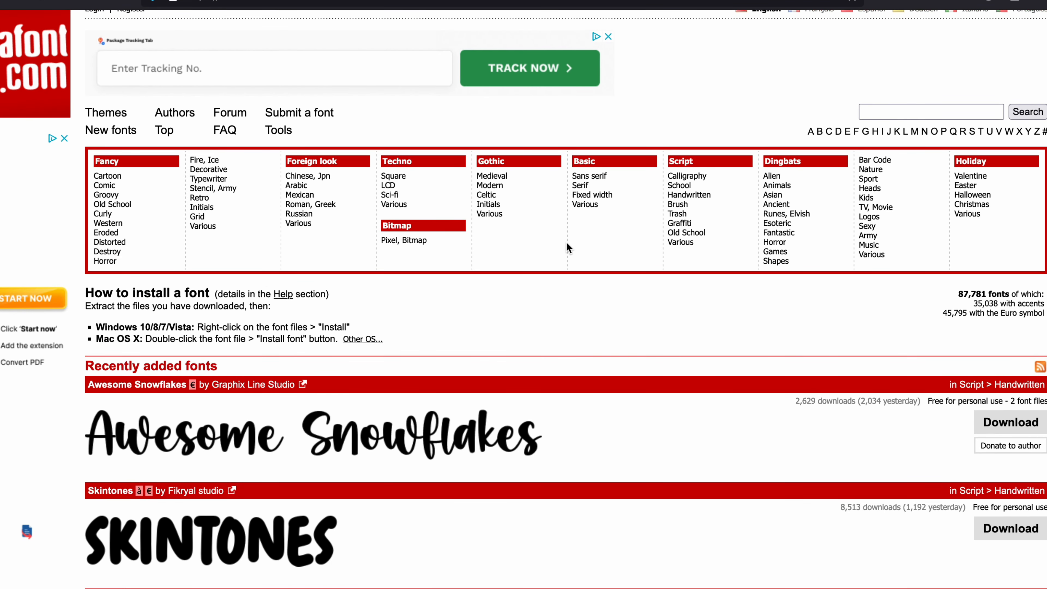
scroll(544, 231, up, 1)
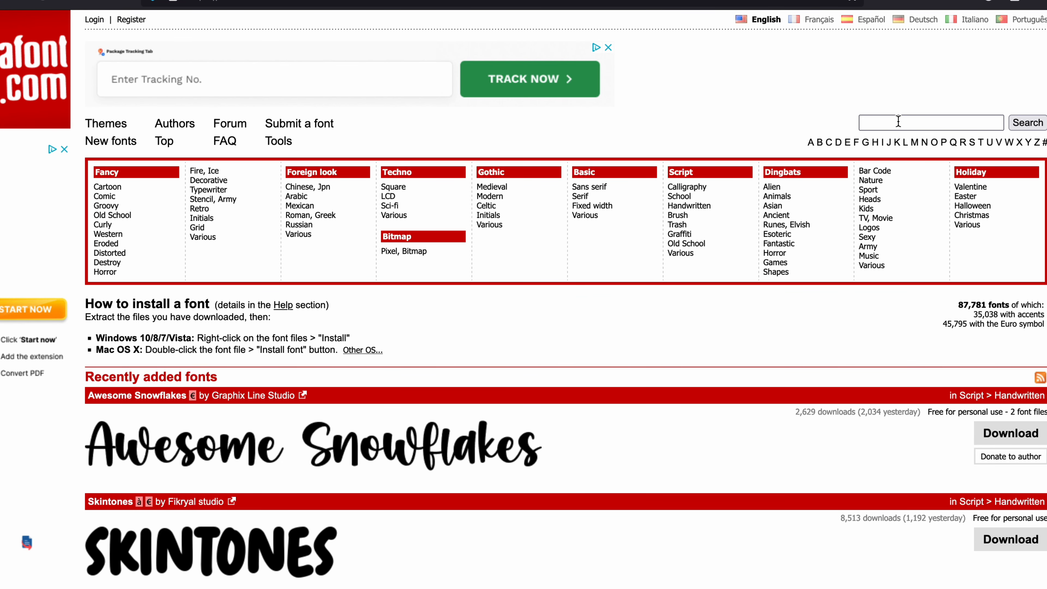
click(898, 121)
text(t)
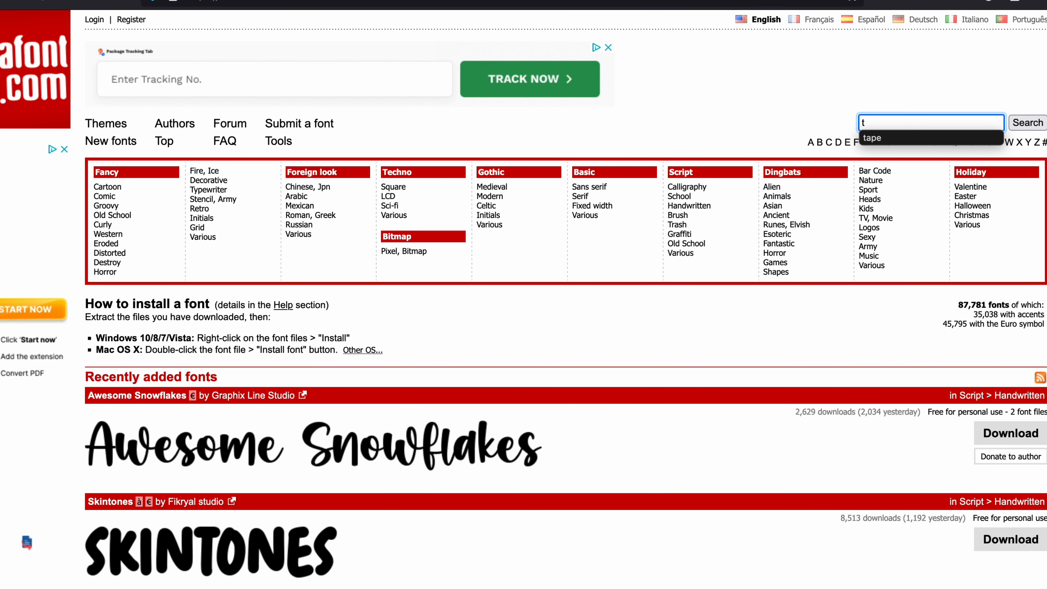
text(ape)
key(Return)
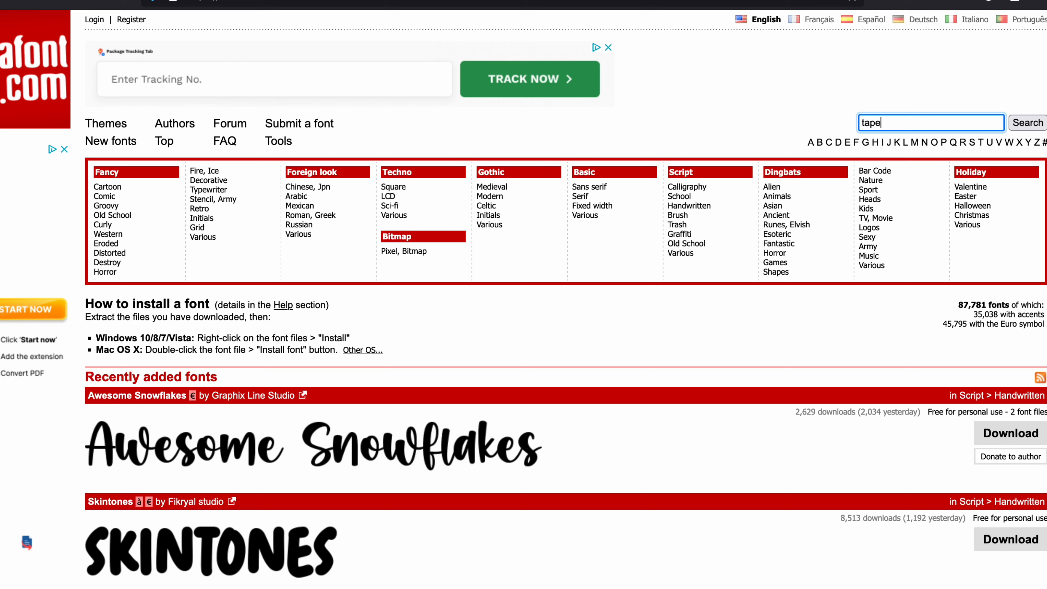
Step: Browse the tape font results and compare their lettering styles, from Taper through Duck Tape to Scotch Taped
scroll(831, 286, down, 2)
scroll(831, 288, down, 4)
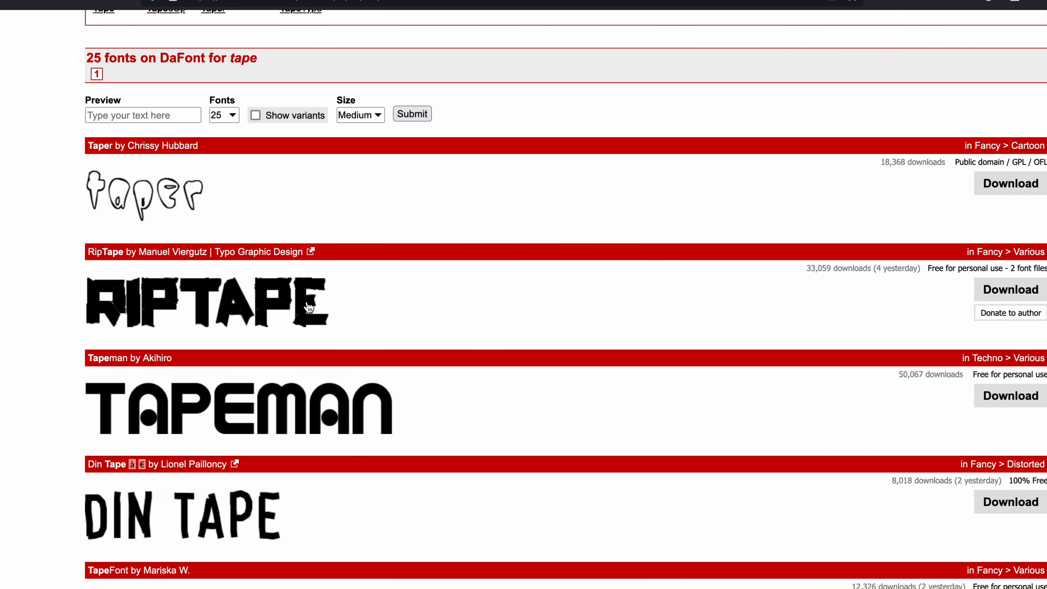
scroll(392, 298, down, 4)
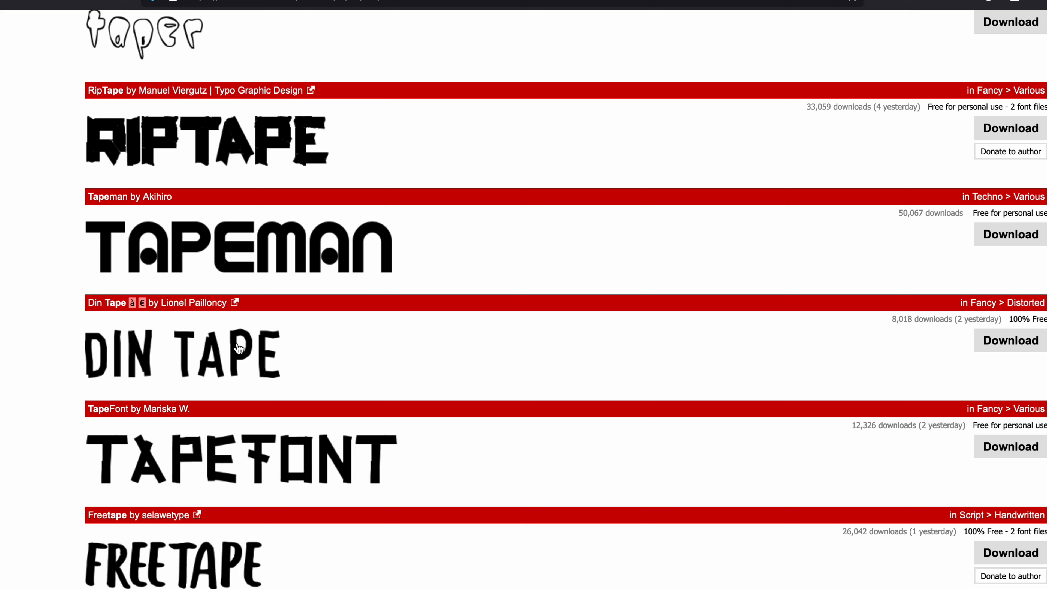
scroll(307, 366, down, 3)
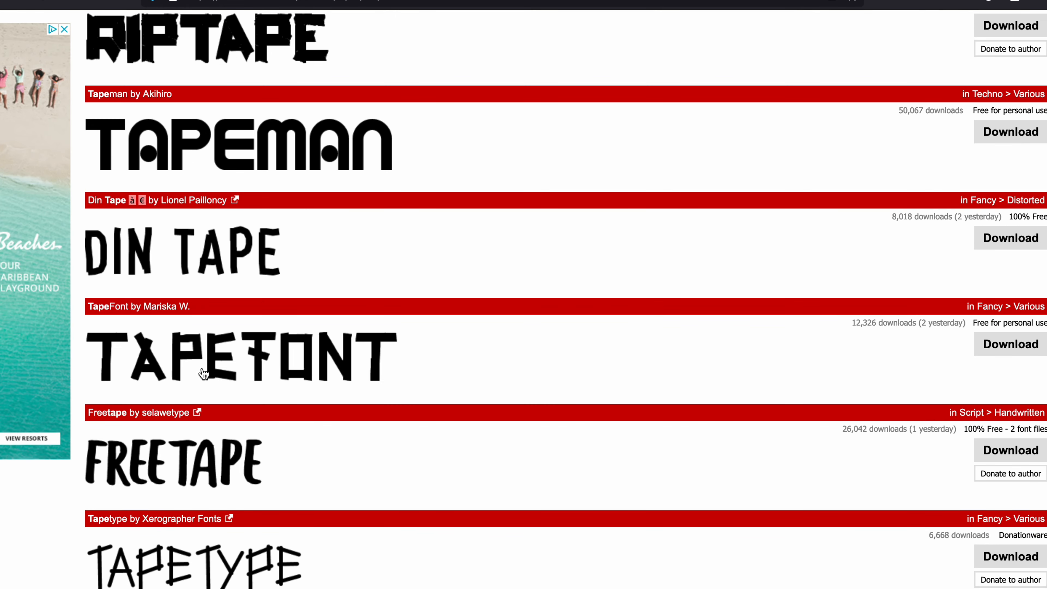
scroll(382, 365, down, 13)
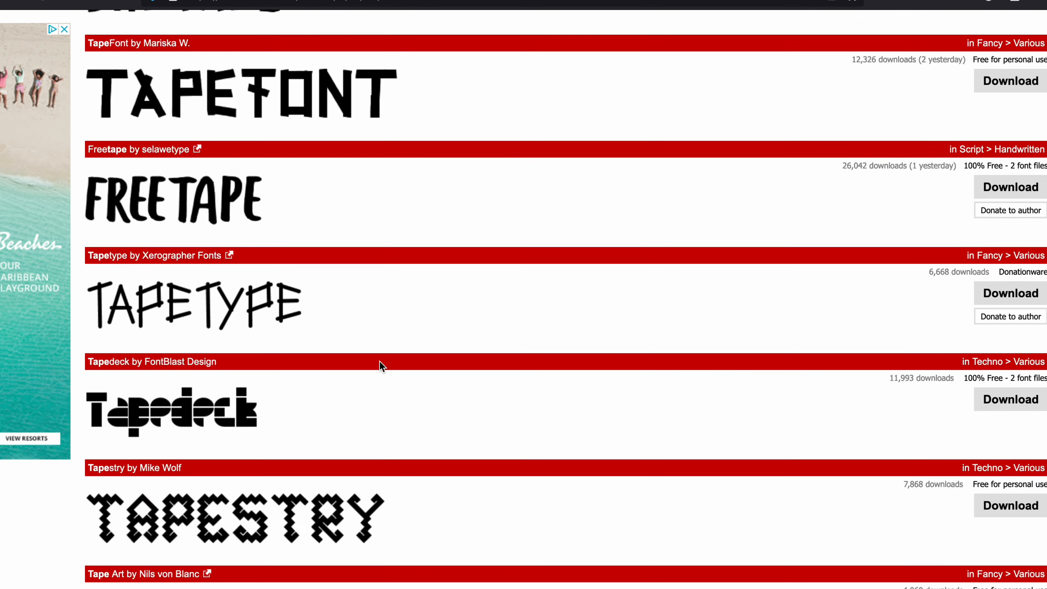
scroll(381, 368, down, 5)
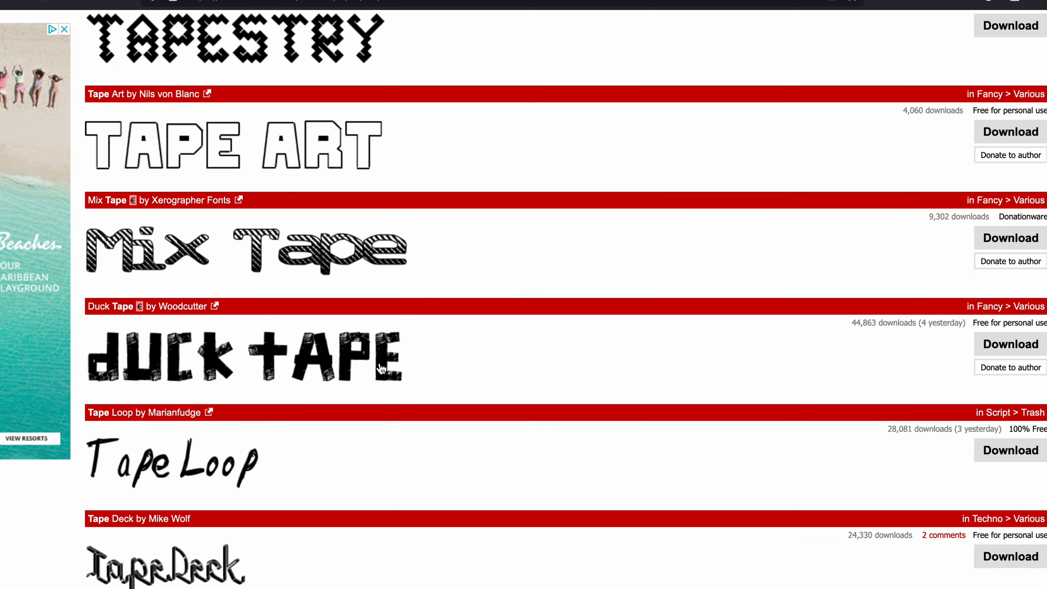
scroll(387, 369, down, 1)
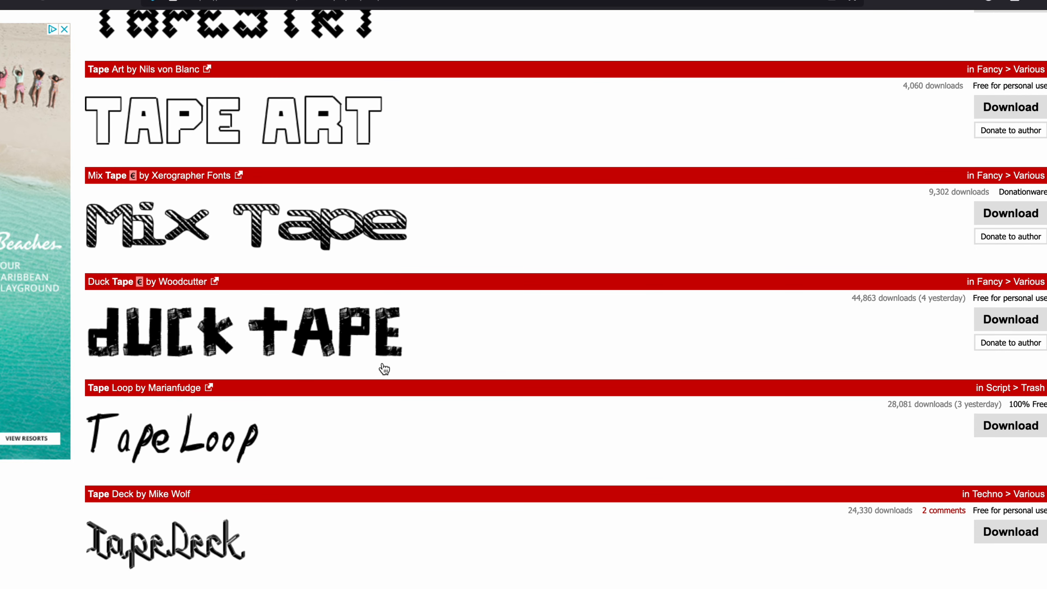
scroll(383, 367, down, 5)
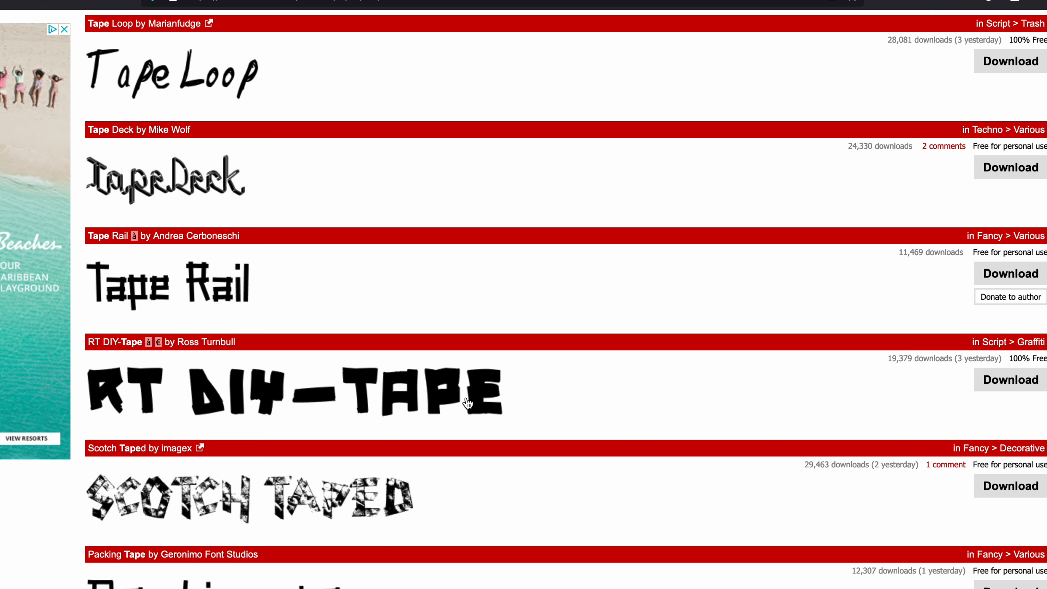
scroll(467, 404, down, 1)
scroll(471, 400, up, 1)
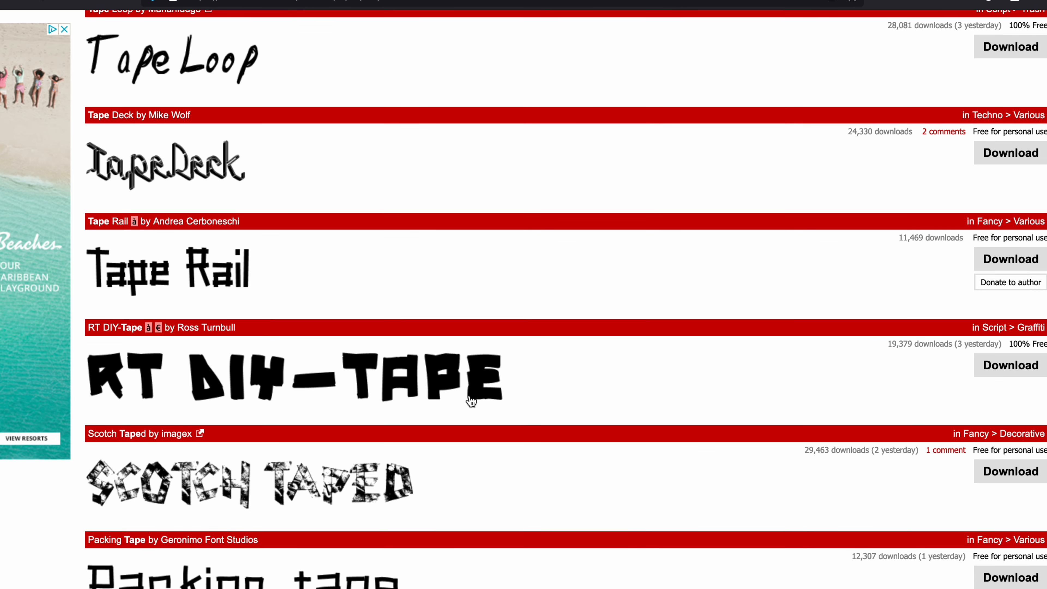
scroll(470, 401, up, 3)
scroll(471, 399, down, 1)
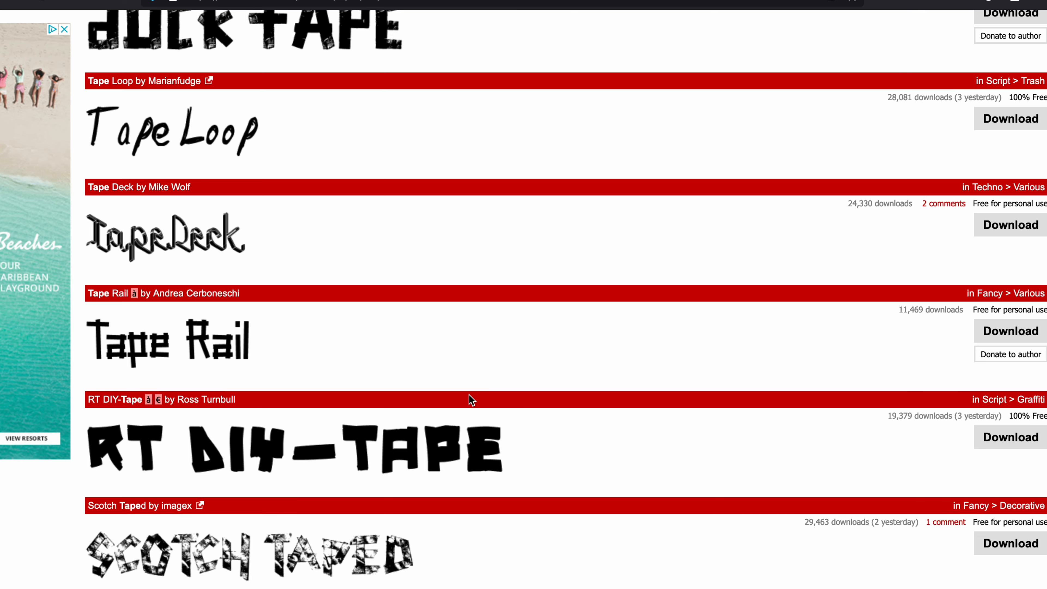
scroll(468, 394, up, 1)
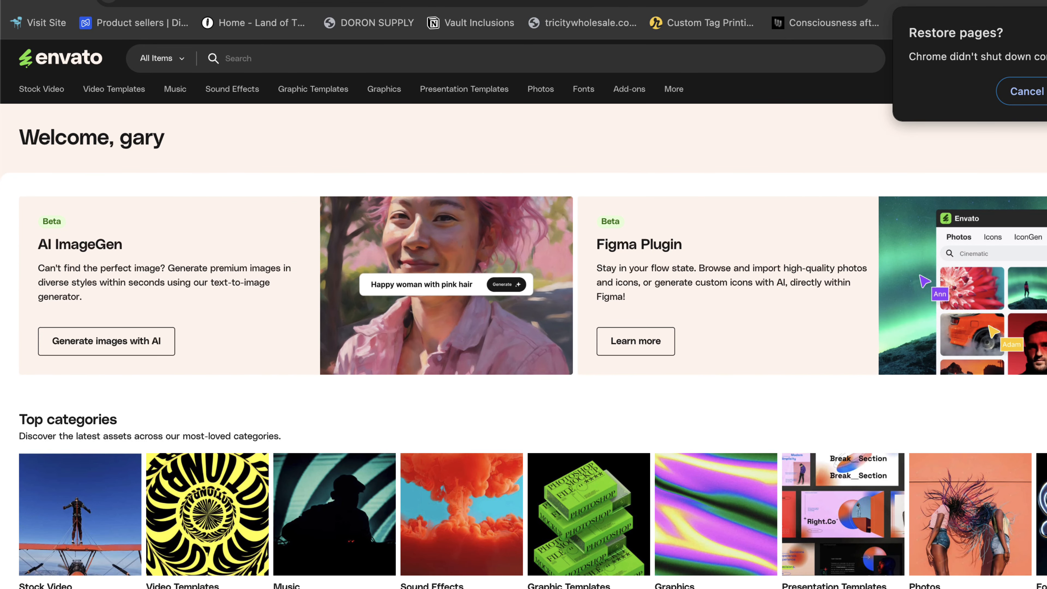
Step: On Envato, dismiss the page-restore prompt, limit the search category to Fonts, and turn off Voice Control listening
click(1028, 91)
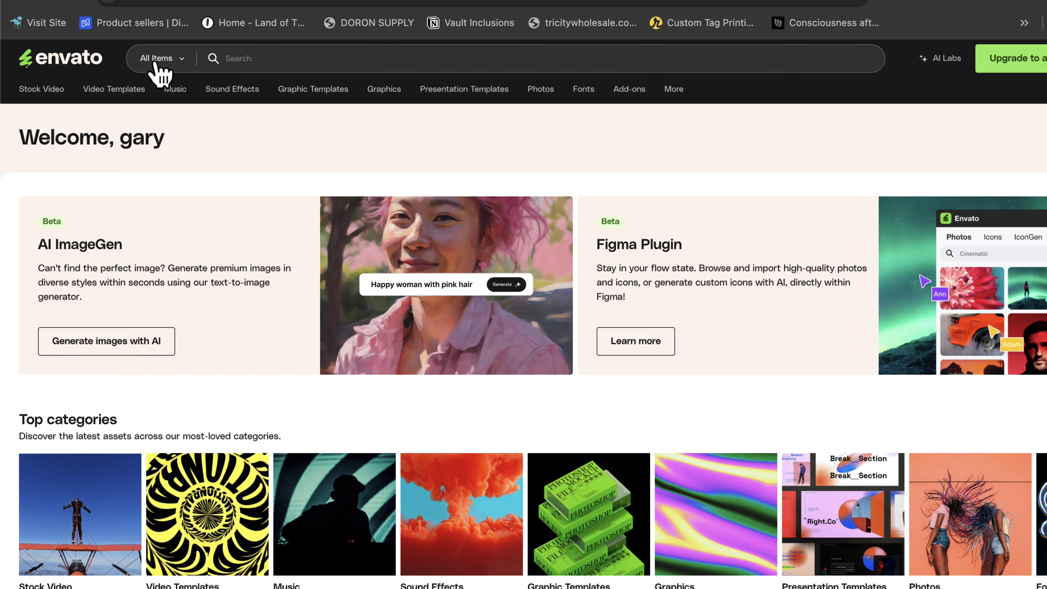
click(182, 61)
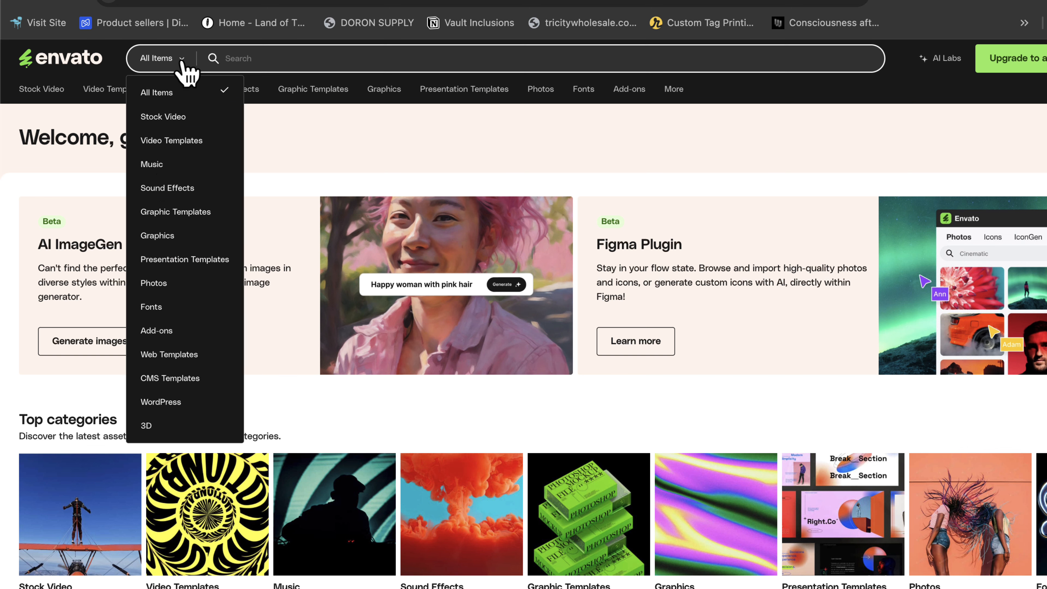
click(165, 308)
click(386, 57)
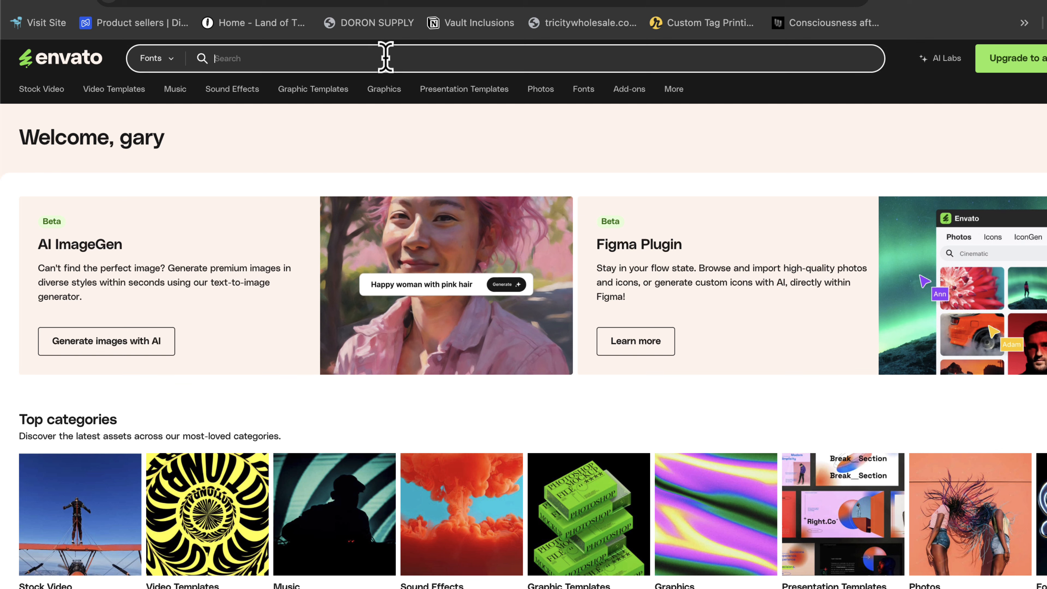
text(ta an put in)
click(886, 0)
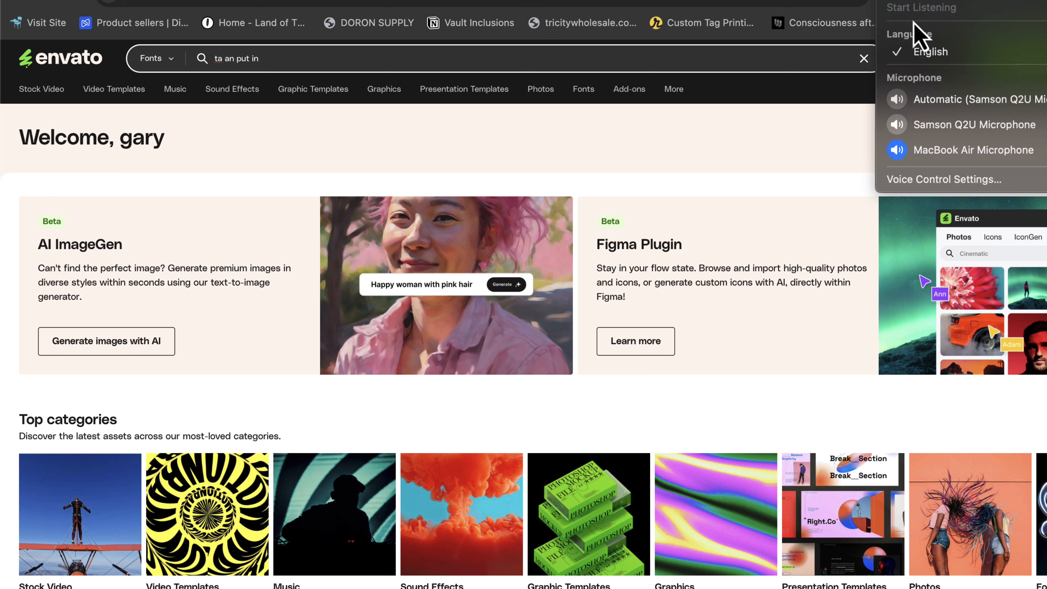
click(933, 7)
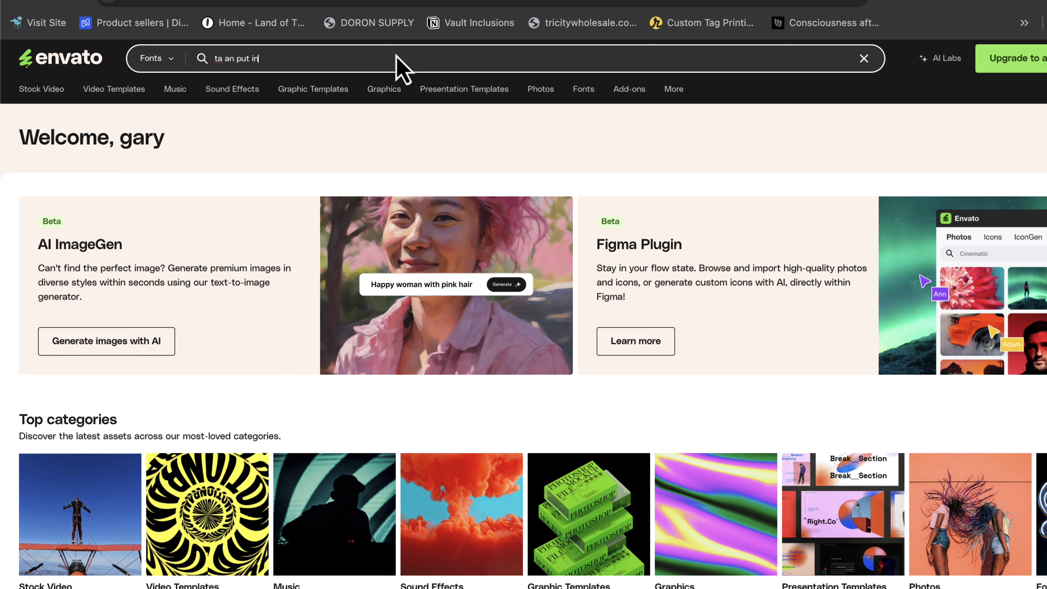
Step: Search Envato's fonts for "tape" and open the Slaters Duct Tape font page
click(374, 58)
text(tape)
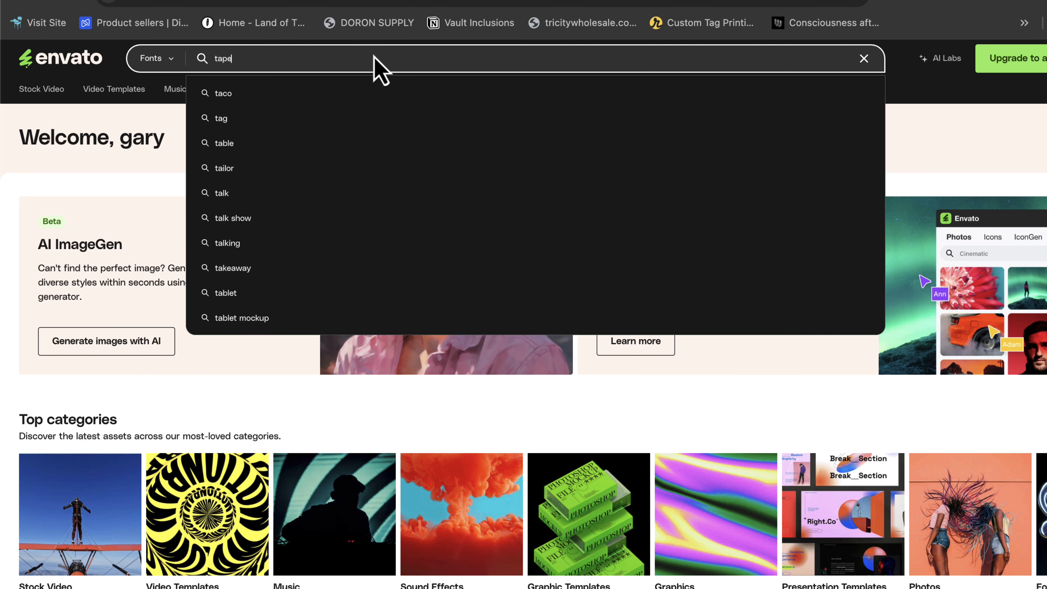
key(Return)
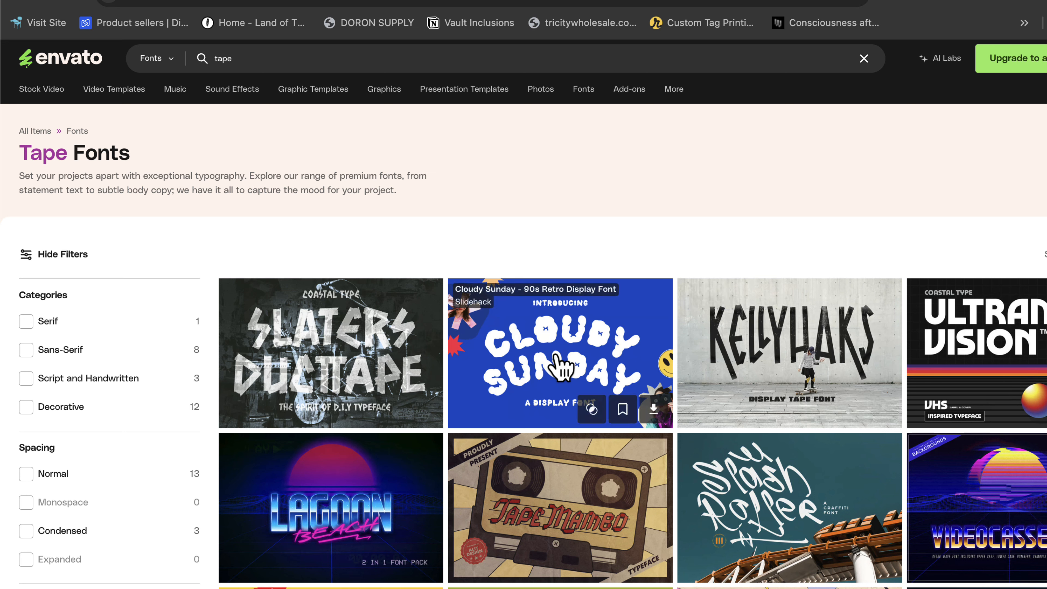
click(361, 346)
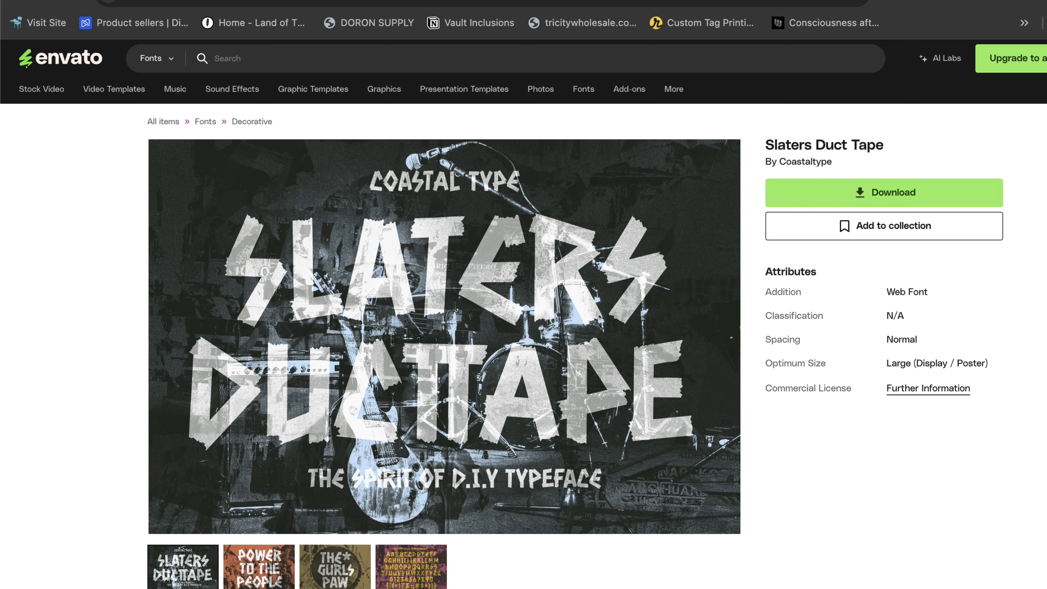
click(840, 0)
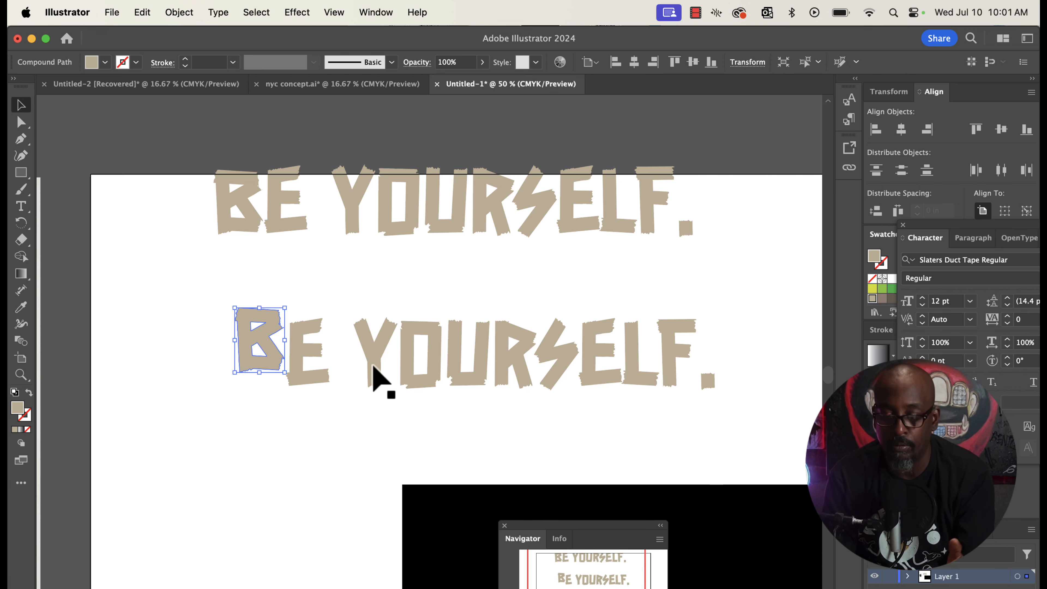
Step: In Illustrator, place a copy of the letter U from "YOURSELF" in the empty space below the lower text line
click(371, 370)
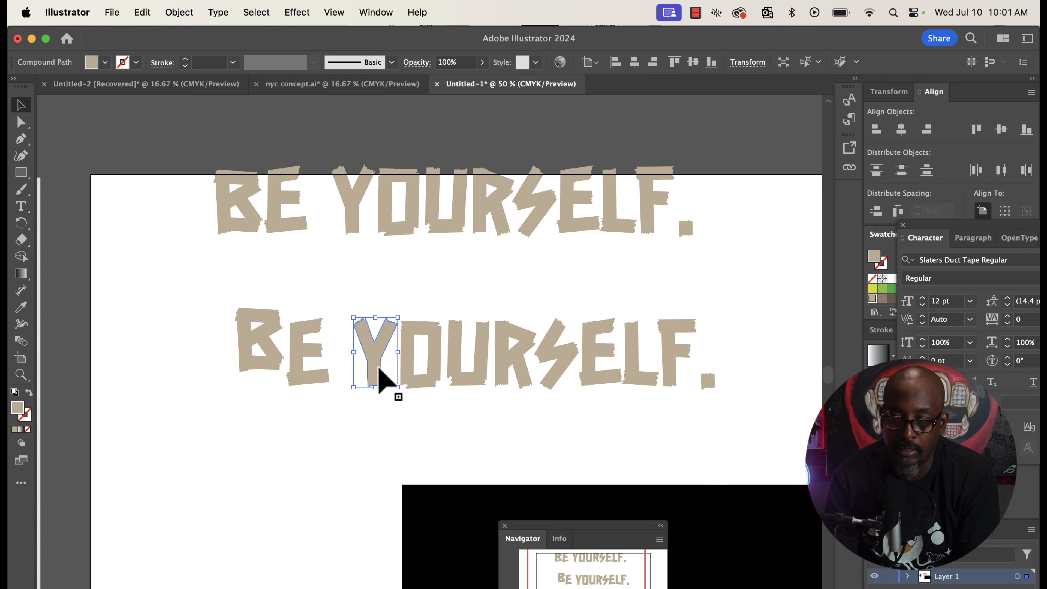
scroll(379, 371, right, 5)
scroll(378, 371, down, 1)
scroll(378, 371, right, 3)
scroll(379, 371, down, 1)
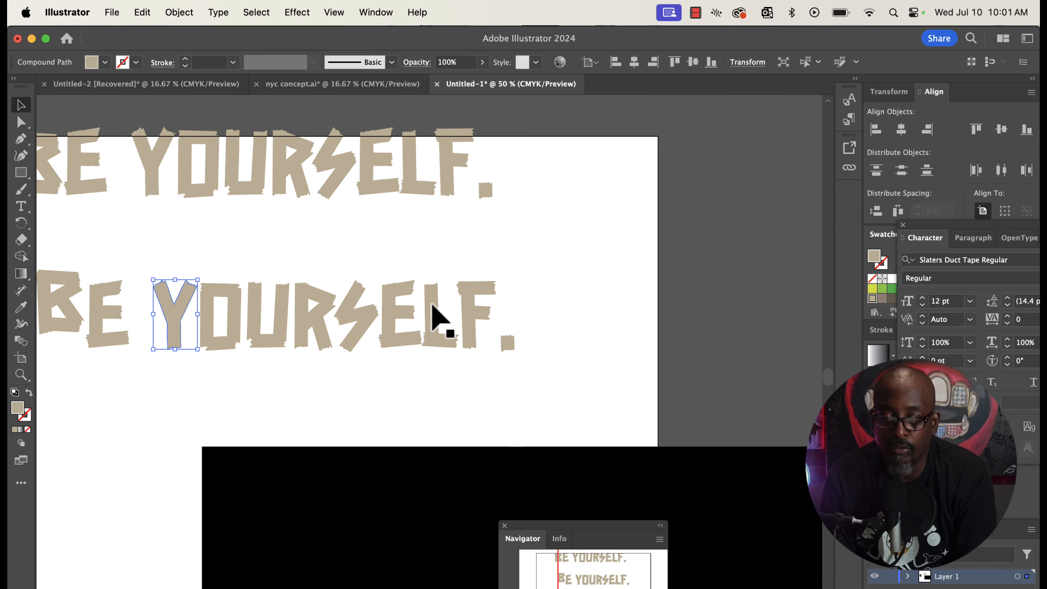
key(super+equal)
key(super+equal)
scroll(436, 302, right, 6)
scroll(435, 302, down, 3)
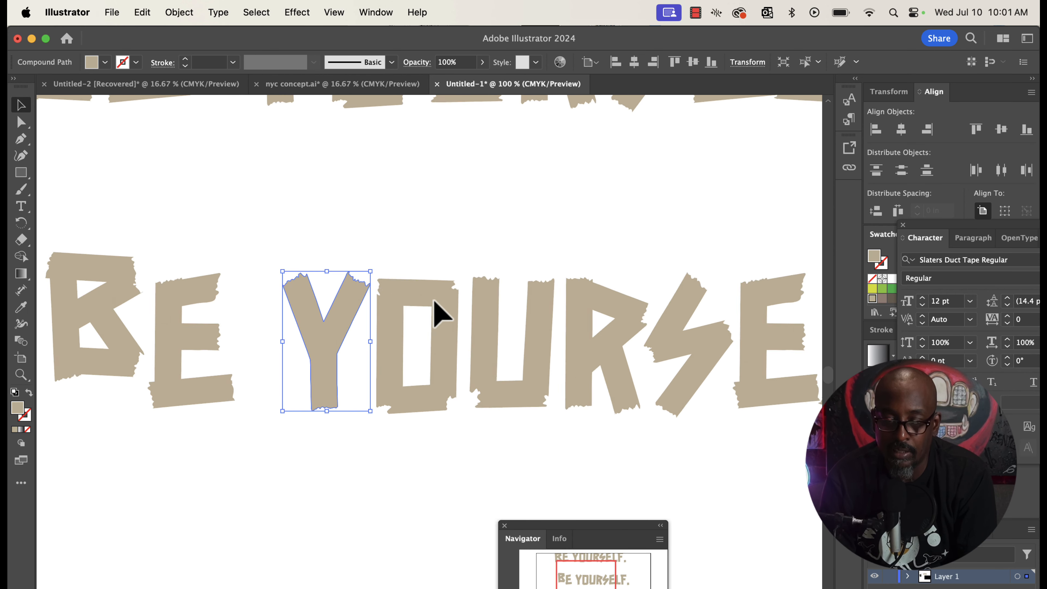
scroll(435, 302, down, 2)
scroll(435, 303, right, 1)
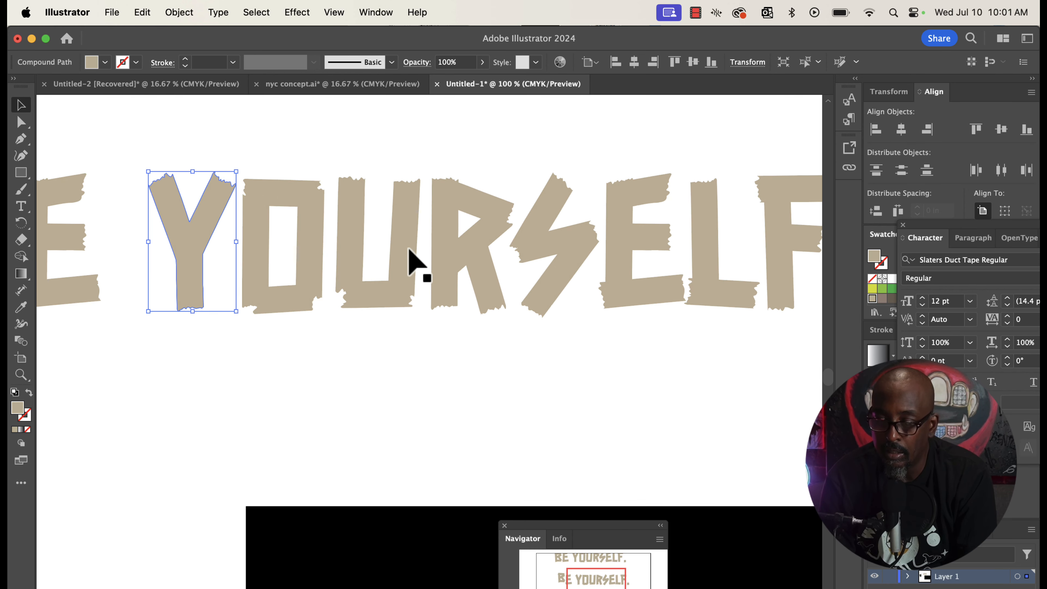
drag(402, 240, 209, 428)
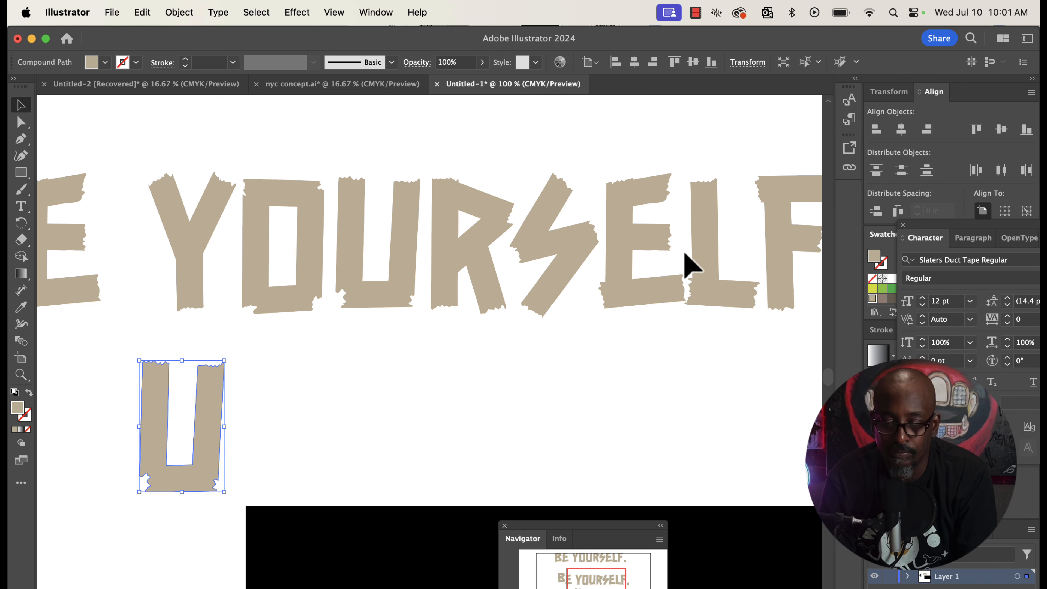
Step: Place copies of the letters L and Y from "YOURSELF" in a row beside the loose U
drag(697, 236, 275, 427)
scroll(483, 370, left, 4)
scroll(483, 369, down, 1)
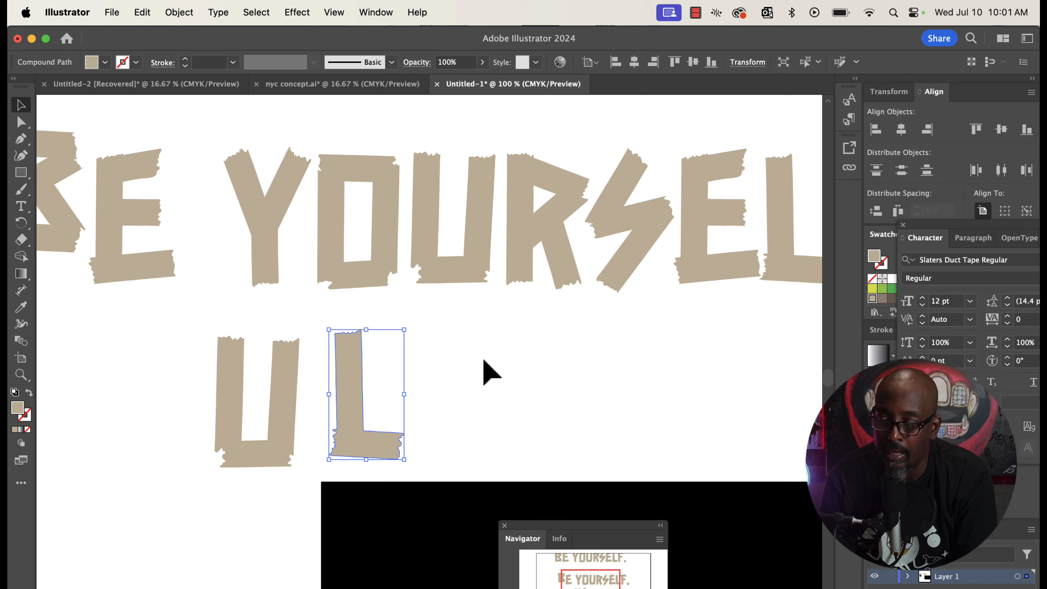
drag(267, 239, 475, 407)
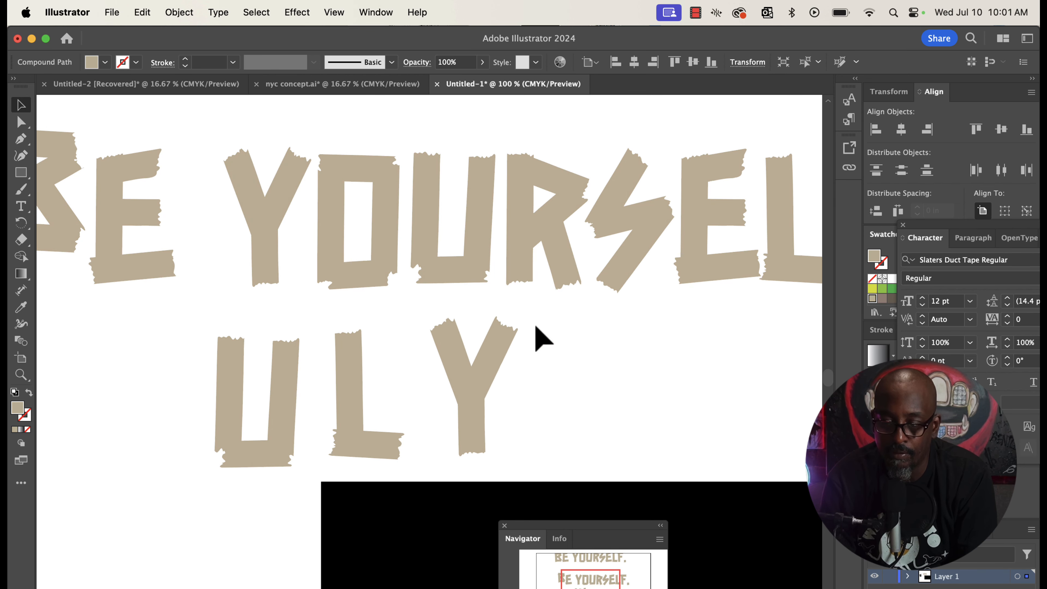
Step: Place a copy of the final letter F from "YOURSELF" to the right of the loose Y
scroll(610, 270, right, 3)
scroll(610, 270, down, 1)
scroll(610, 270, right, 3)
scroll(610, 270, down, 1)
drag(747, 211, 461, 367)
scroll(461, 367, left, 4)
scroll(461, 367, down, 1)
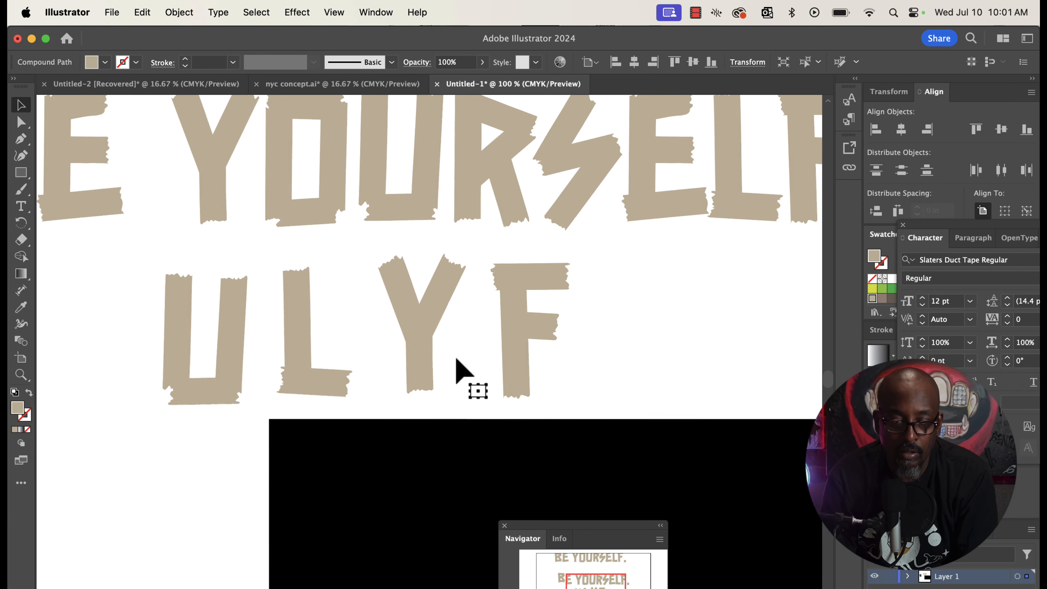
Step: Place a second copy of the loose U immediately to its left
click(192, 345)
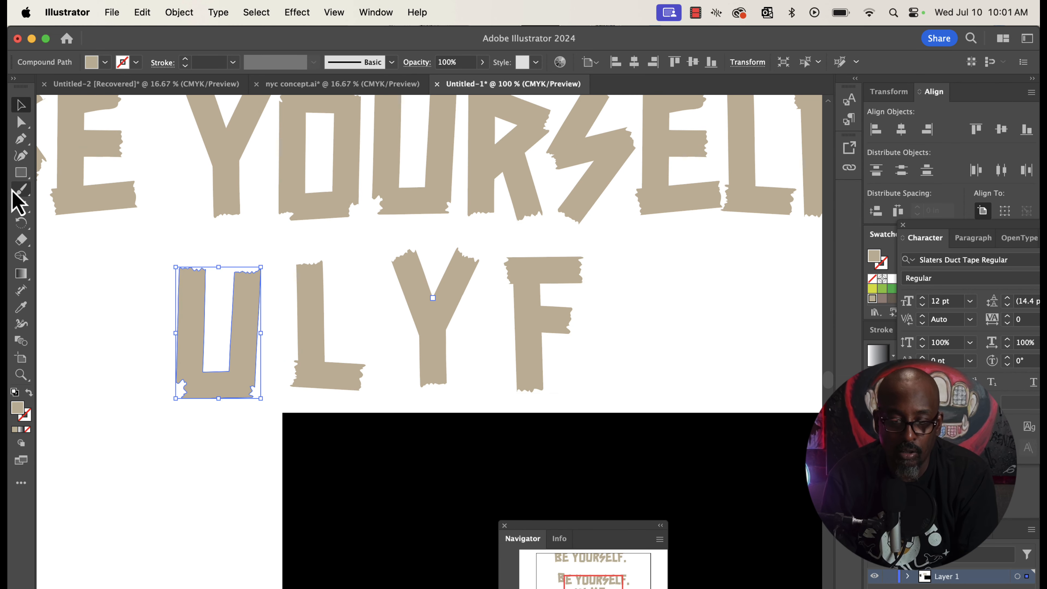
click(21, 239)
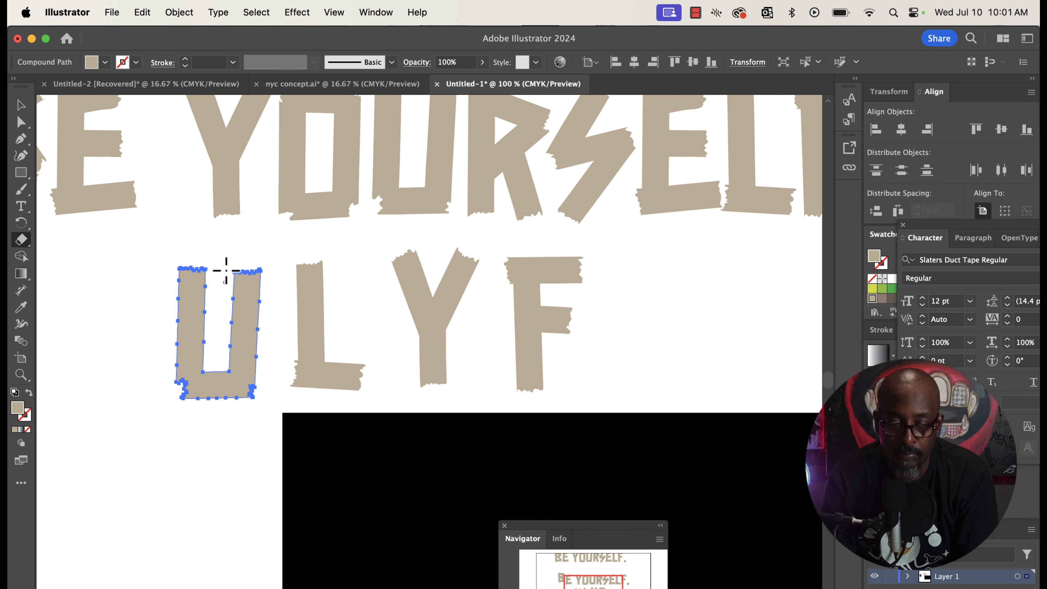
click(21, 105)
drag(188, 299, 86, 306)
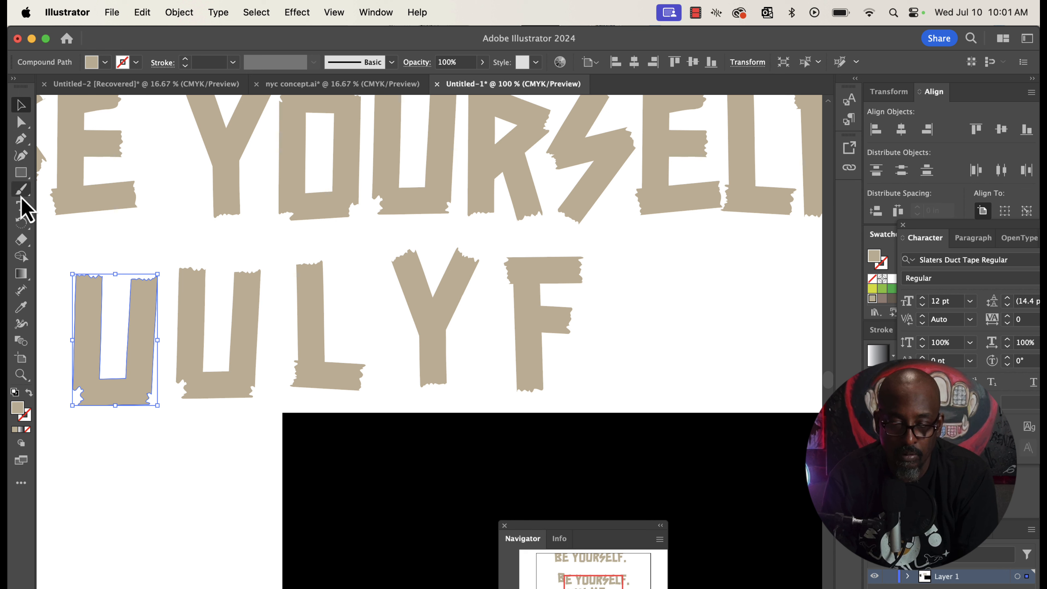
Step: Review the Eraser tool's angle, roundness and size options
click(22, 240)
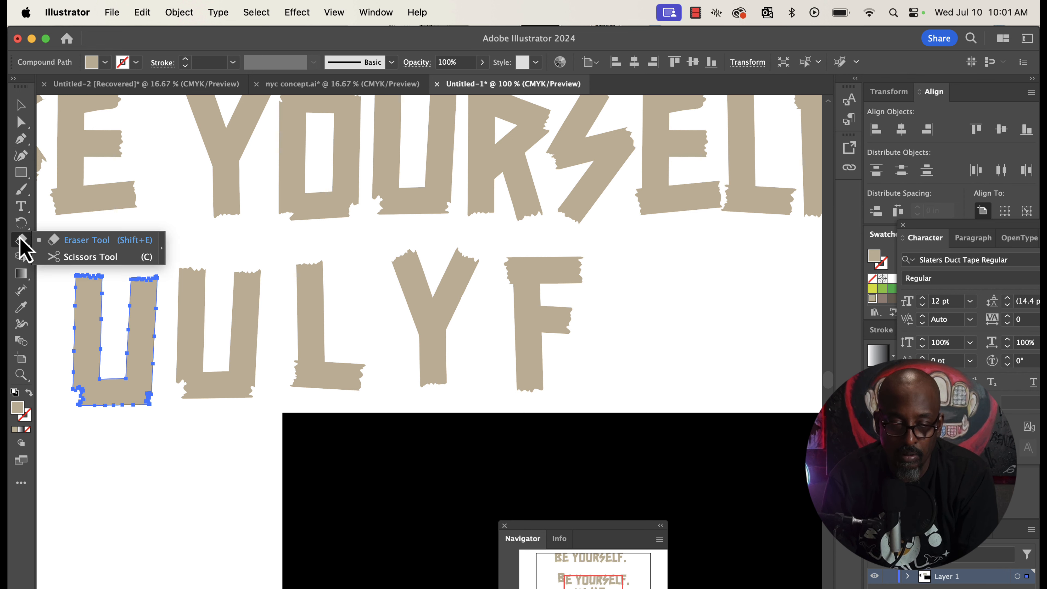
click(81, 241)
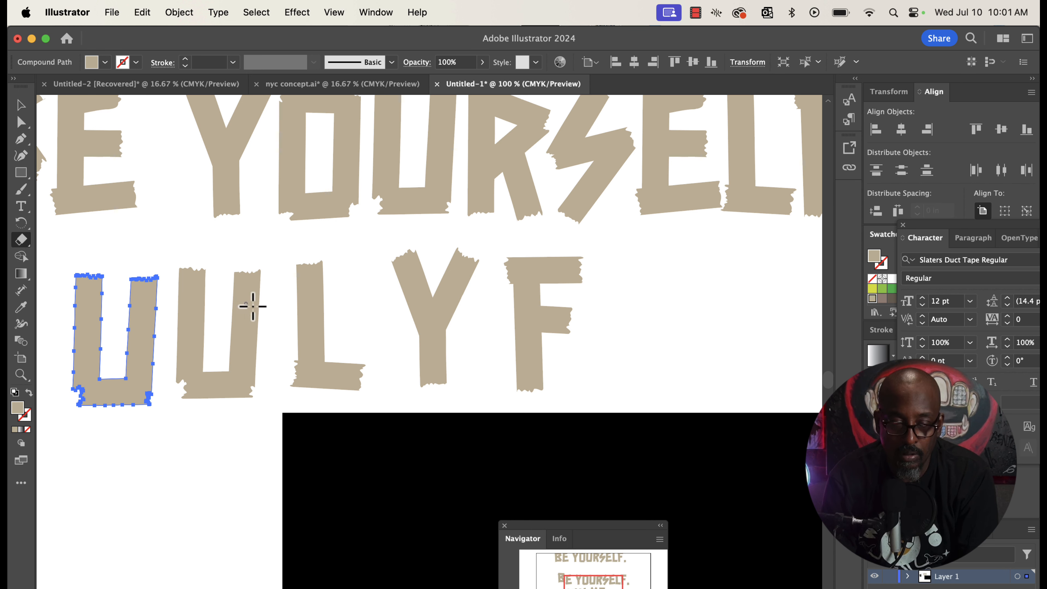
double_click(21, 240)
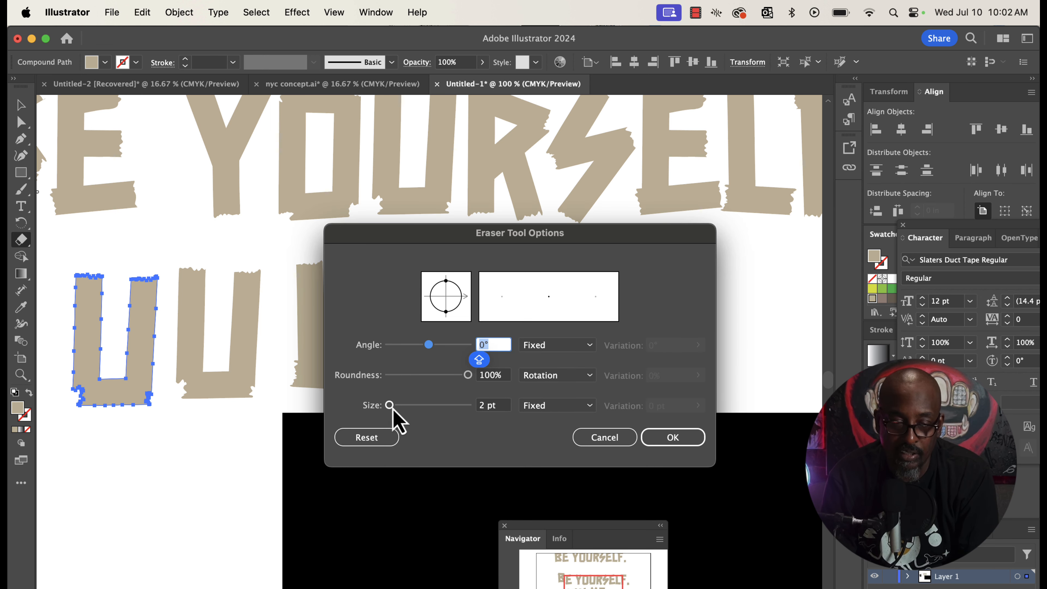
click(674, 438)
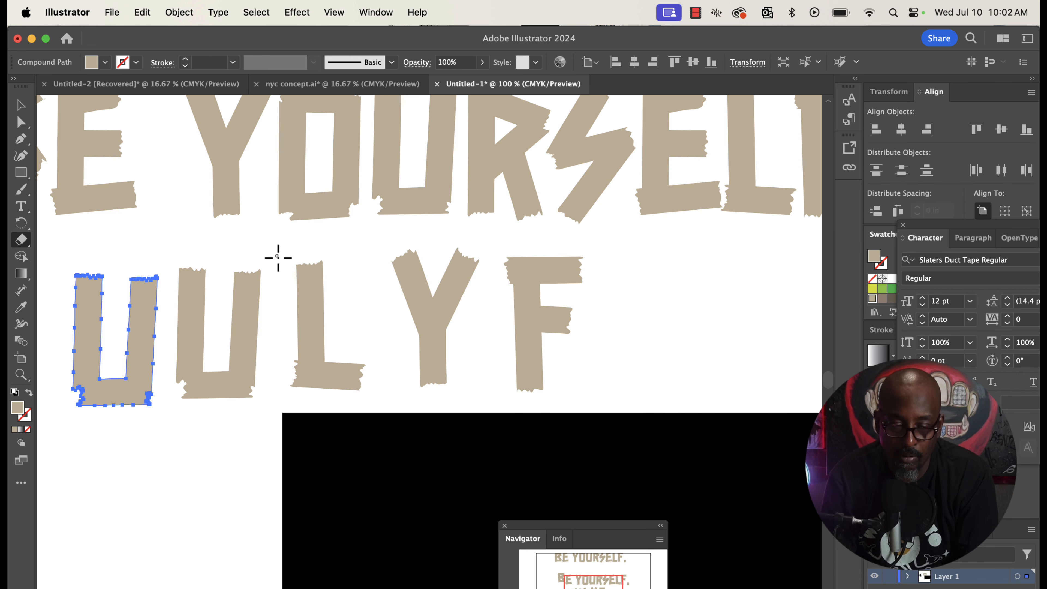
Step: Delete the right stem and base points of the leftmost loose U, leaving its left stem as a vertical tape strip
click(21, 122)
mouse_move(115, 259)
mouse_down()
mouse_move(169, 398)
mouse_move(152, 441)
mouse_move(168, 453)
mouse_up()
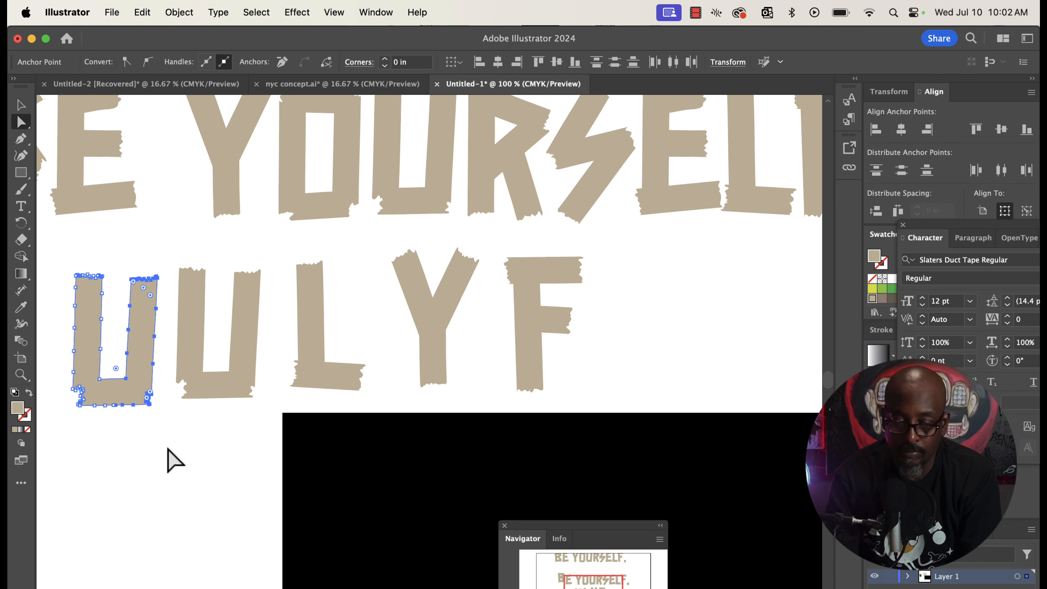
key(Delete)
drag(98, 416, 99, 424)
key(Delete)
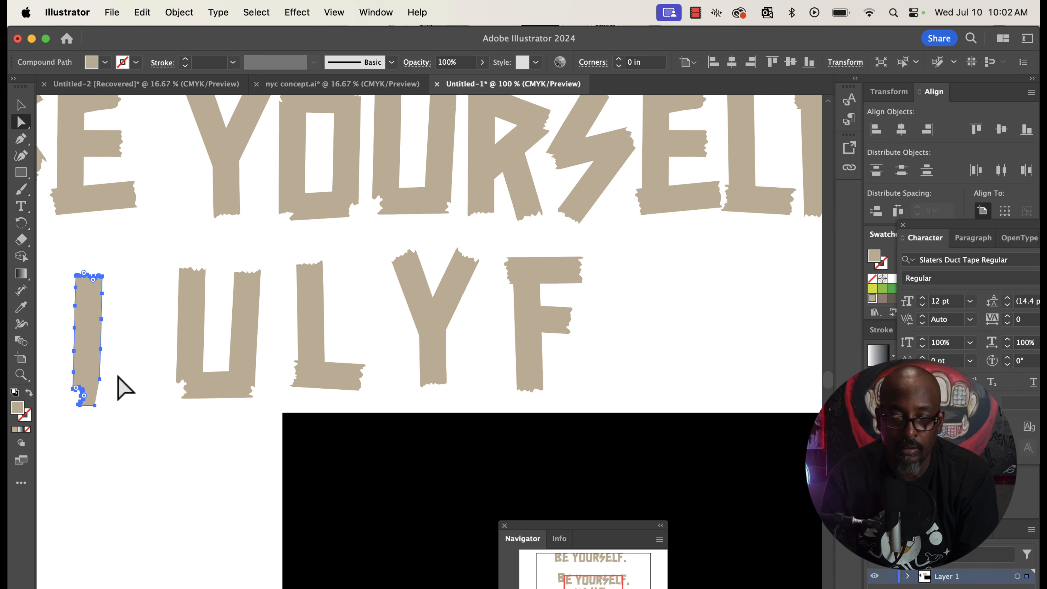
click(118, 377)
drag(94, 419, 90, 425)
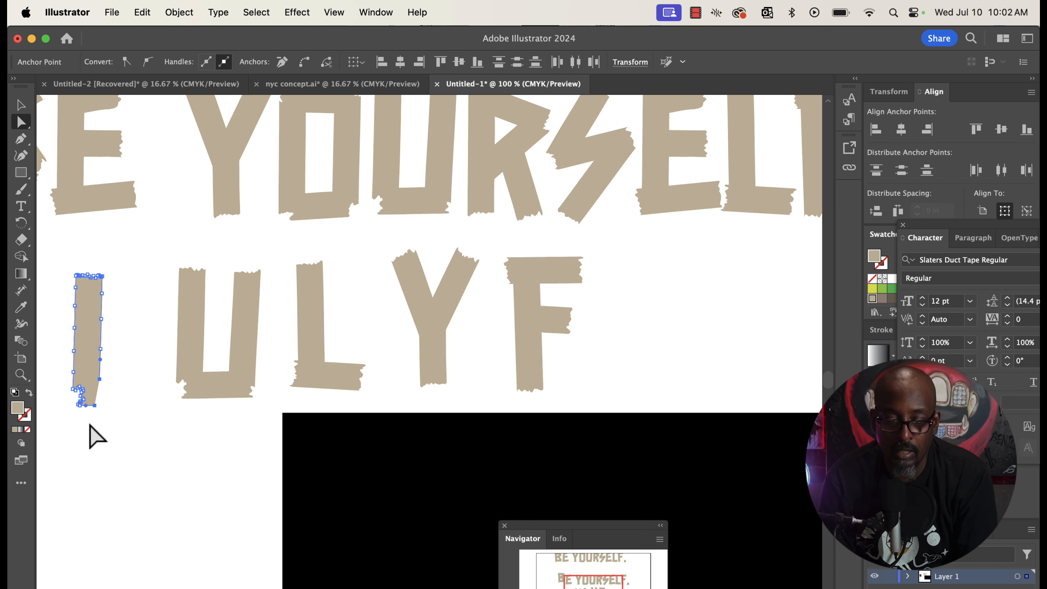
Step: Place a copy of the loose L below the row and delete its foot, leaving a short vertical tape piece
click(198, 299)
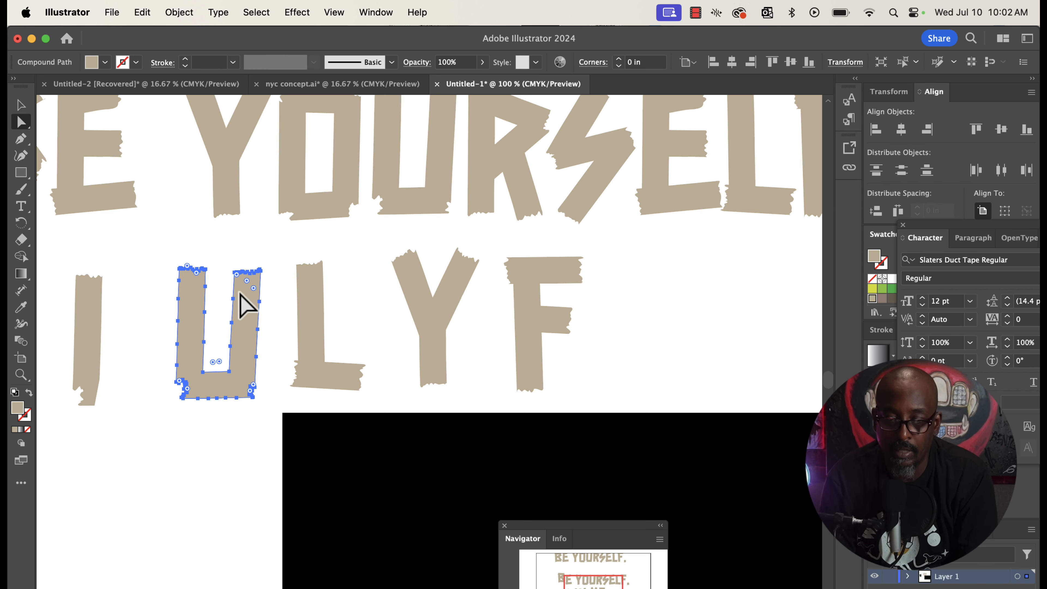
click(218, 257)
click(311, 327)
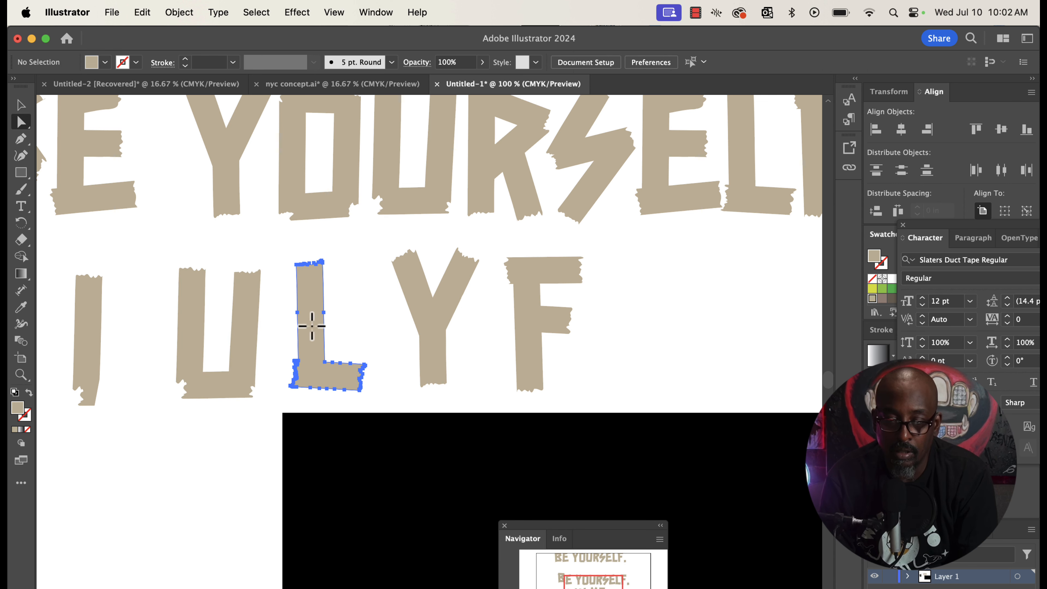
scroll(315, 327, down, 3)
scroll(315, 328, right, 2)
click(320, 275)
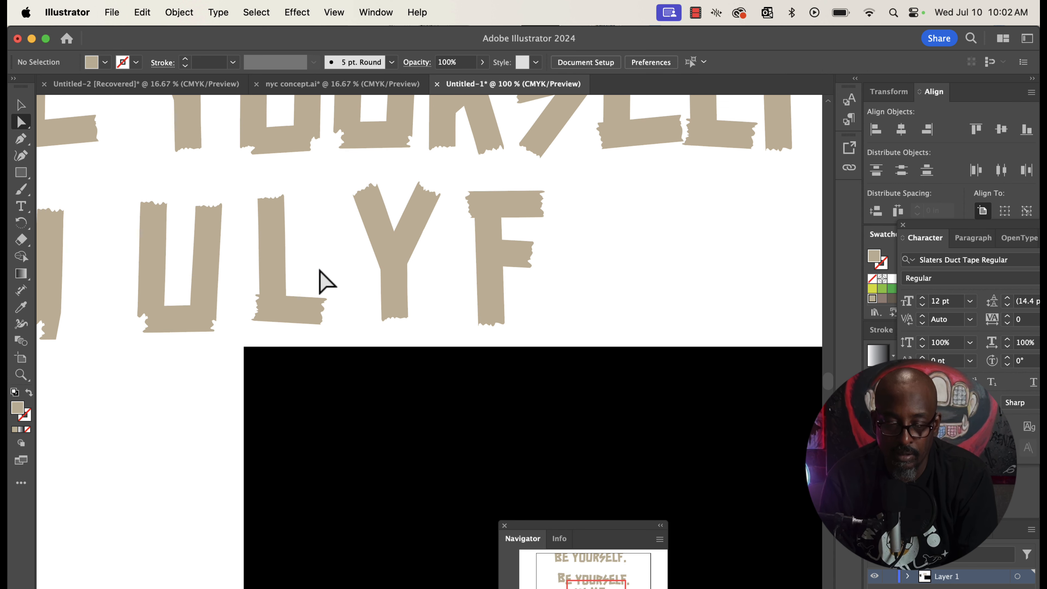
scroll(304, 257, down, 2)
drag(284, 204, 169, 427)
click(108, 458)
drag(105, 445, 234, 530)
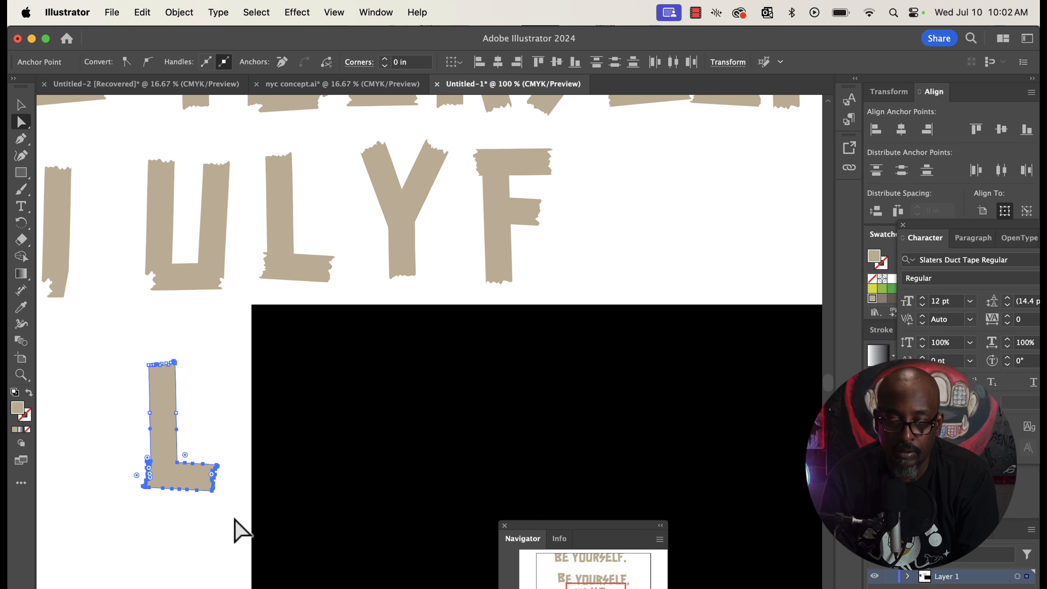
key(Delete)
Step: Place another copy of the L below the short piece and delete its stem, leaving a horizontal tape strip
click(294, 299)
drag(280, 216, 130, 567)
mouse_move(81, 462)
mouse_down()
mouse_move(173, 583)
mouse_move(146, 498)
mouse_up()
key(Delete)
Step: Place a copy of the F to its right and delete everything except the top bar
scroll(532, 231, left, 2)
scroll(530, 216, left, 2)
click(533, 206)
drag(533, 206, 661, 206)
drag(785, 307, 772, 305)
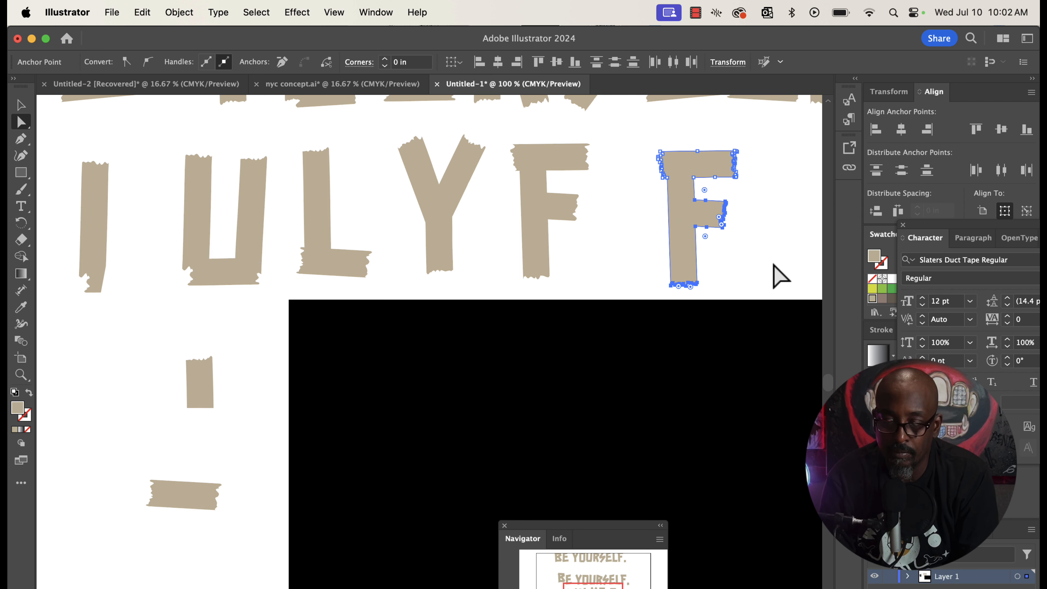
key(Delete)
click(690, 226)
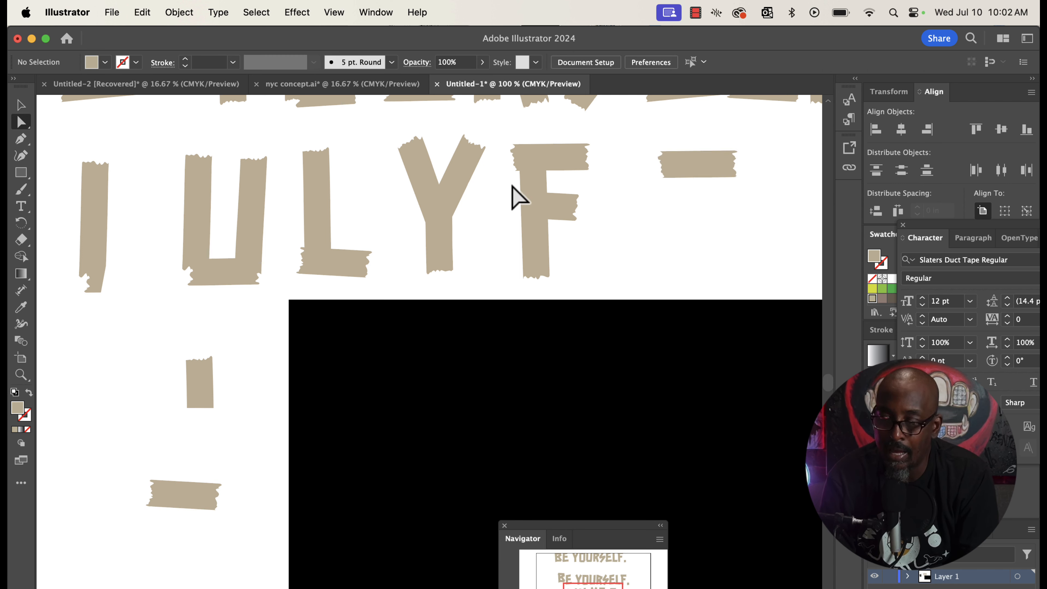
Step: Place two copies of the loose Y side by side to the right of the F's separated top bar
click(445, 182)
drag(445, 198, 796, 206)
scroll(801, 213, right, 3)
scroll(802, 213, right, 3)
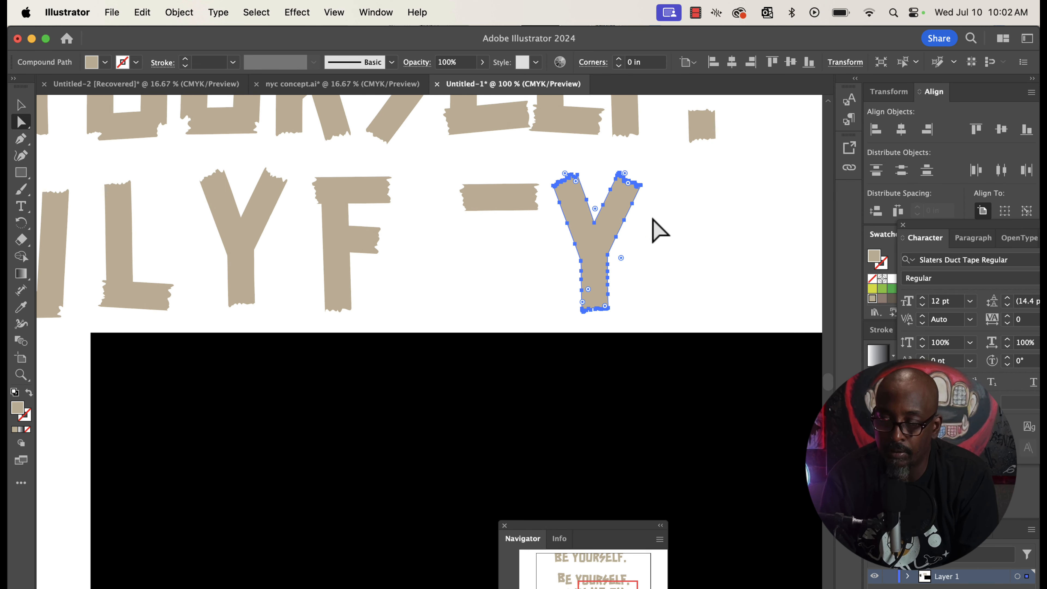
click(666, 202)
drag(604, 238, 710, 247)
click(696, 177)
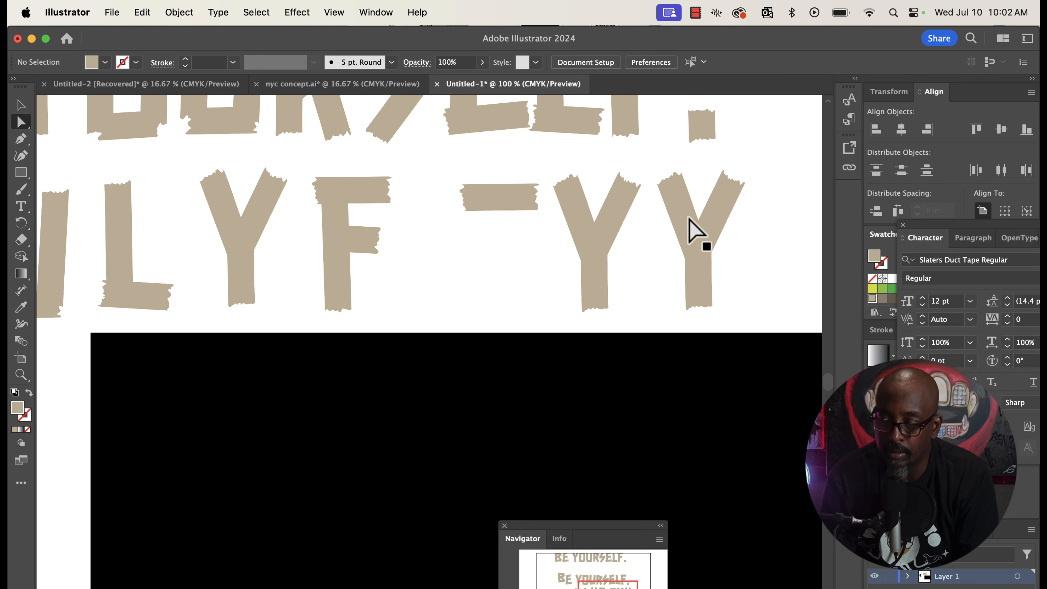
Step: Delete the right arm and stem of the rightmost Y copy, leaving only its angled left arm
drag(761, 202, 762, 204)
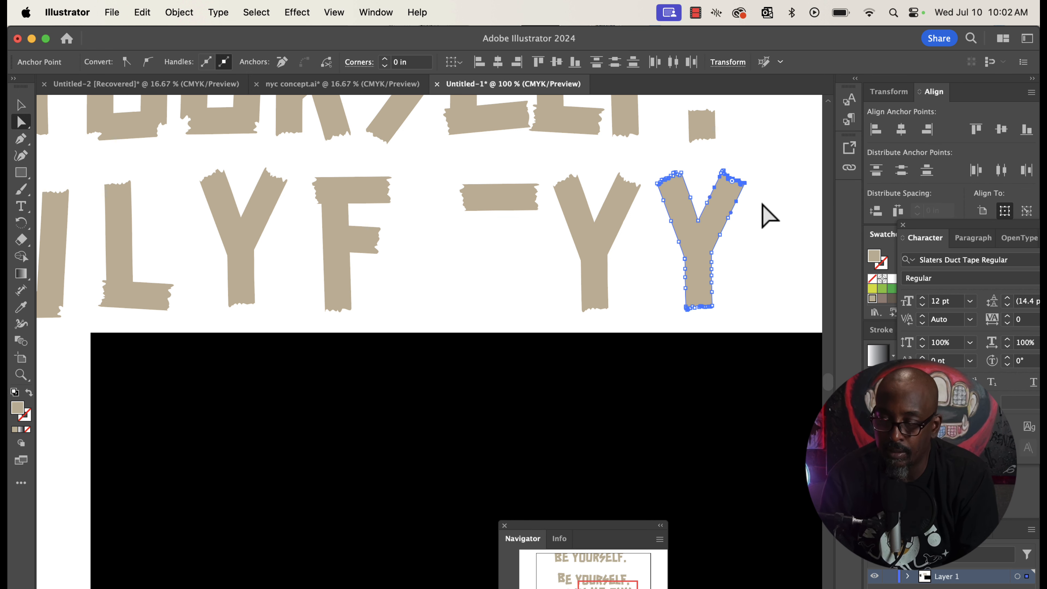
key(Delete)
click(713, 185)
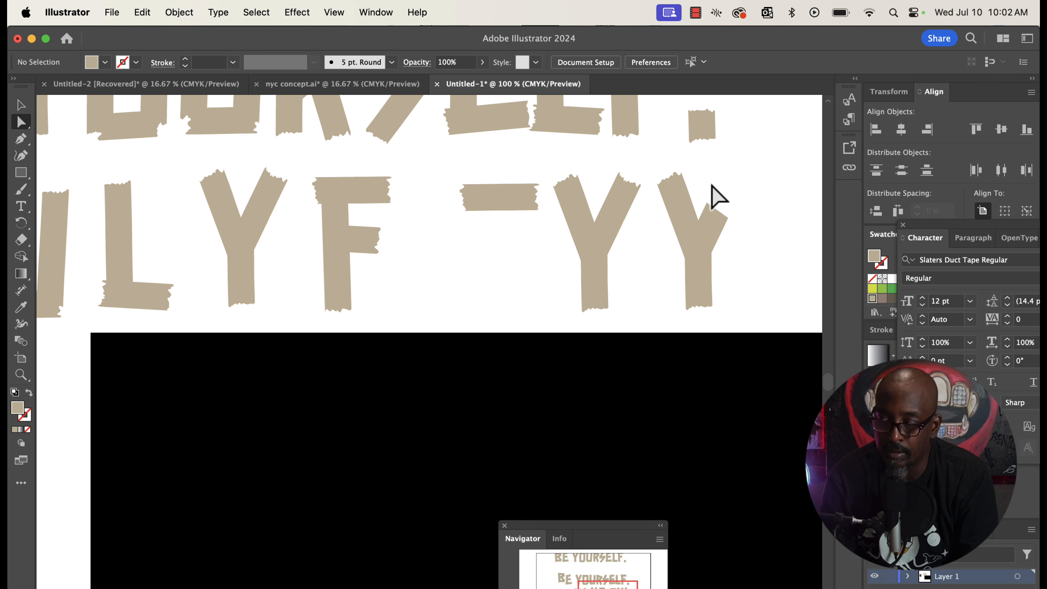
drag(700, 195, 733, 228)
key(Delete)
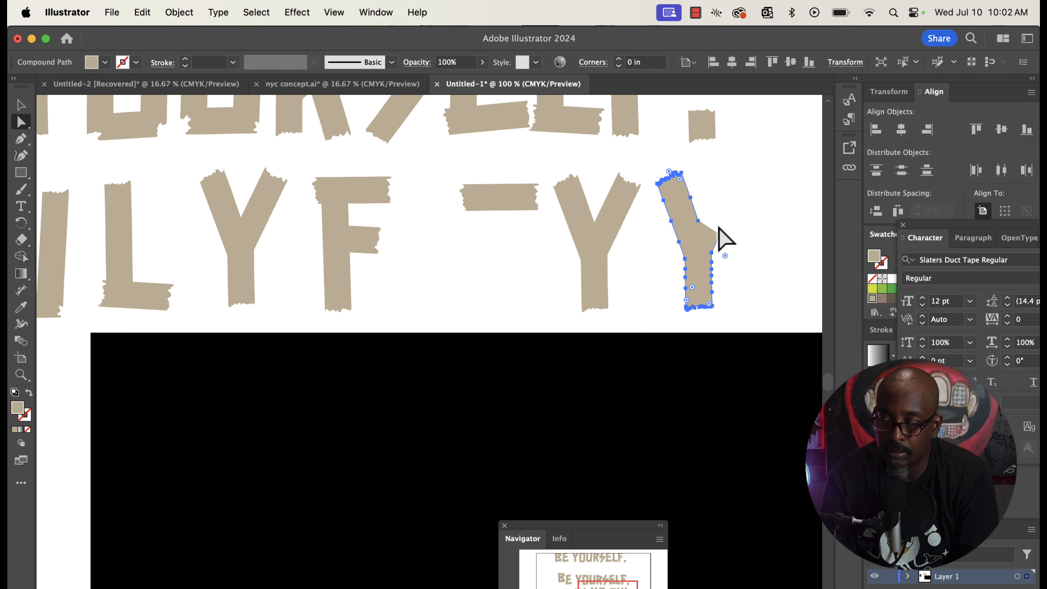
drag(661, 236, 754, 316)
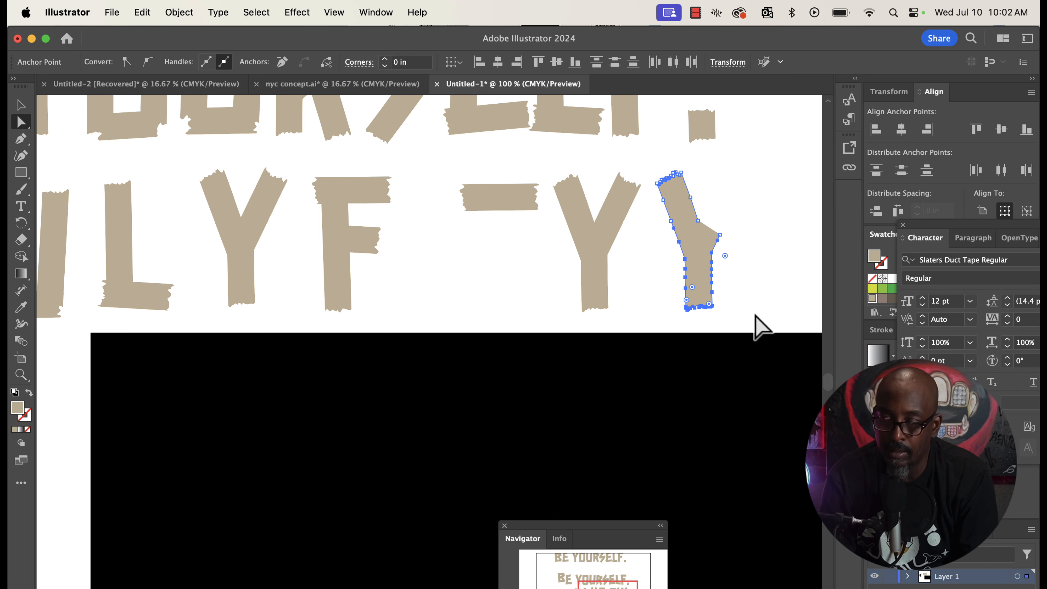
key(Delete)
click(712, 269)
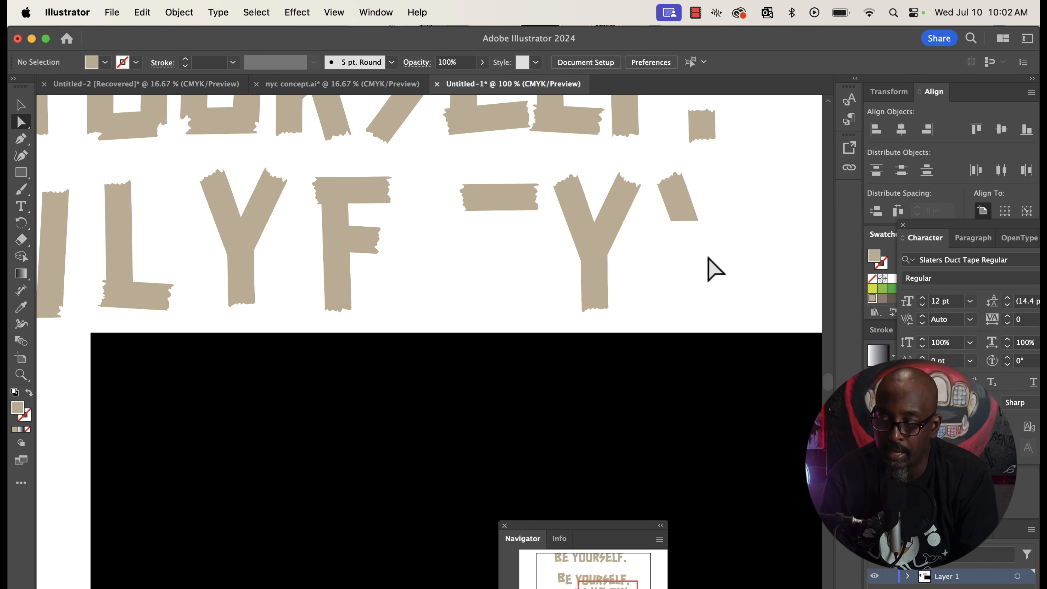
Step: Place another copy of the Y to the right of the separated left arm
click(618, 243)
drag(637, 231, 771, 231)
drag(753, 160, 799, 225)
key(Delete)
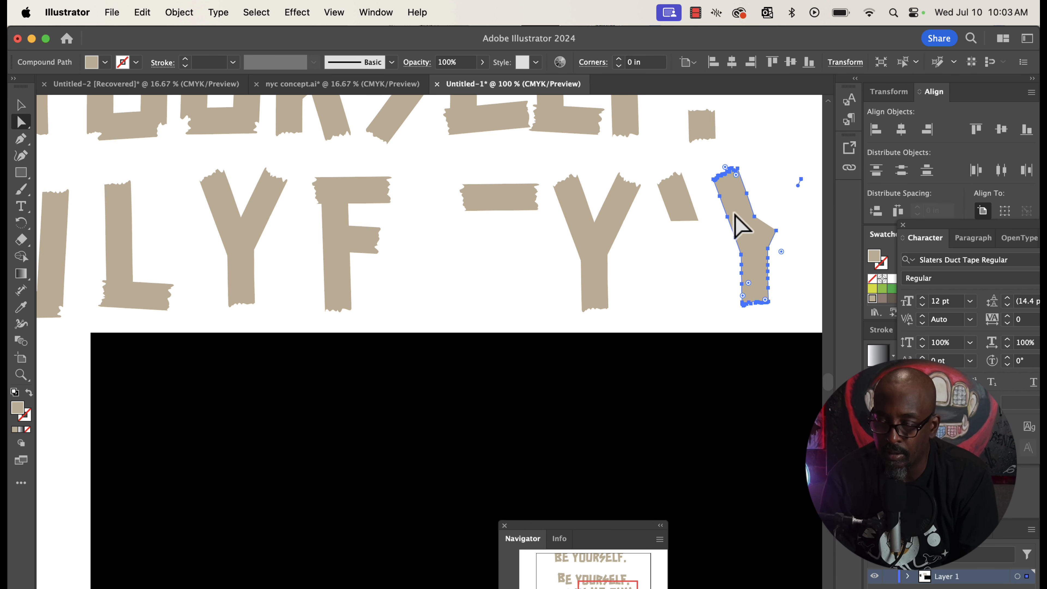
key(super+z)
Step: Delete the left arm and stem of the new Y copy, leaving only its angled right arm
drag(714, 153, 755, 266)
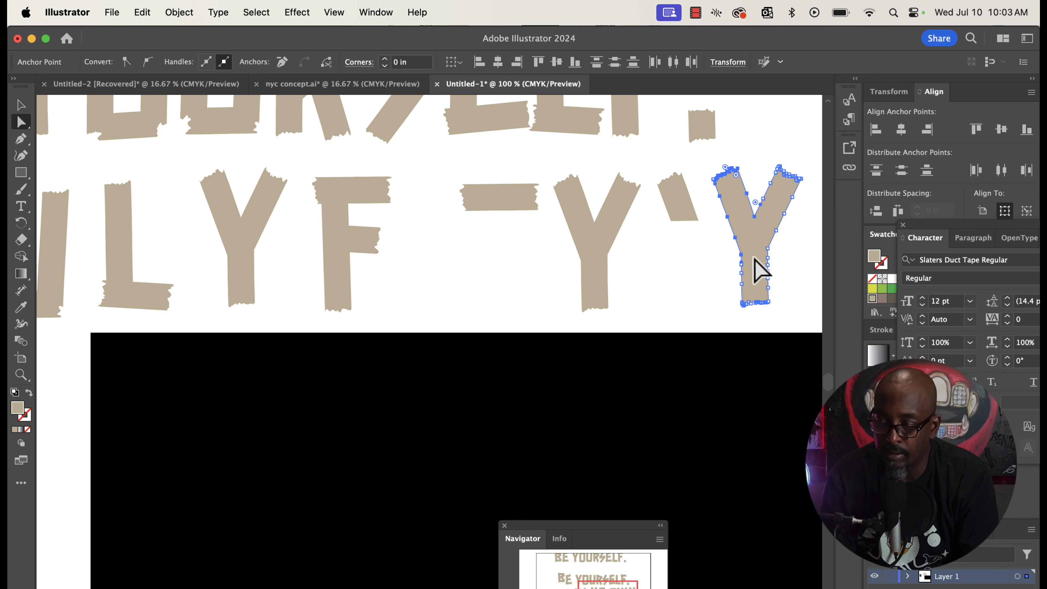
key(Delete)
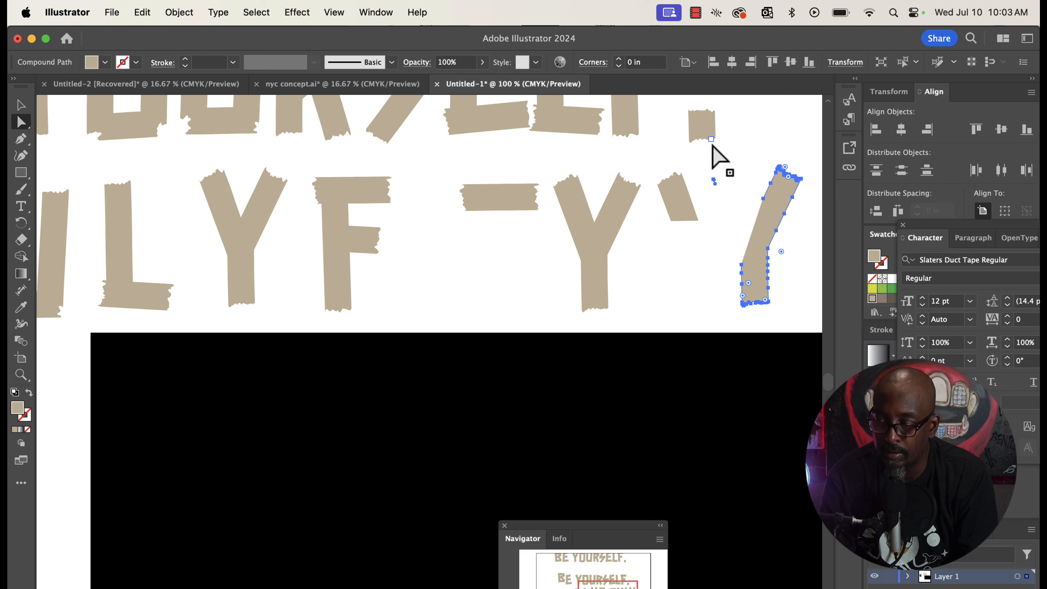
click(724, 226)
drag(720, 233, 788, 321)
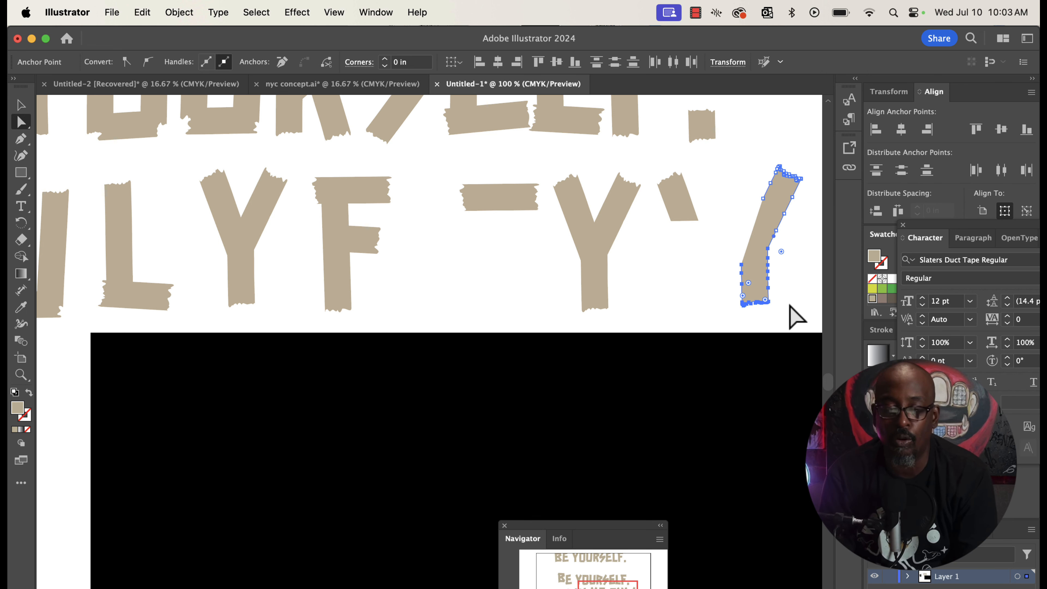
key(Delete)
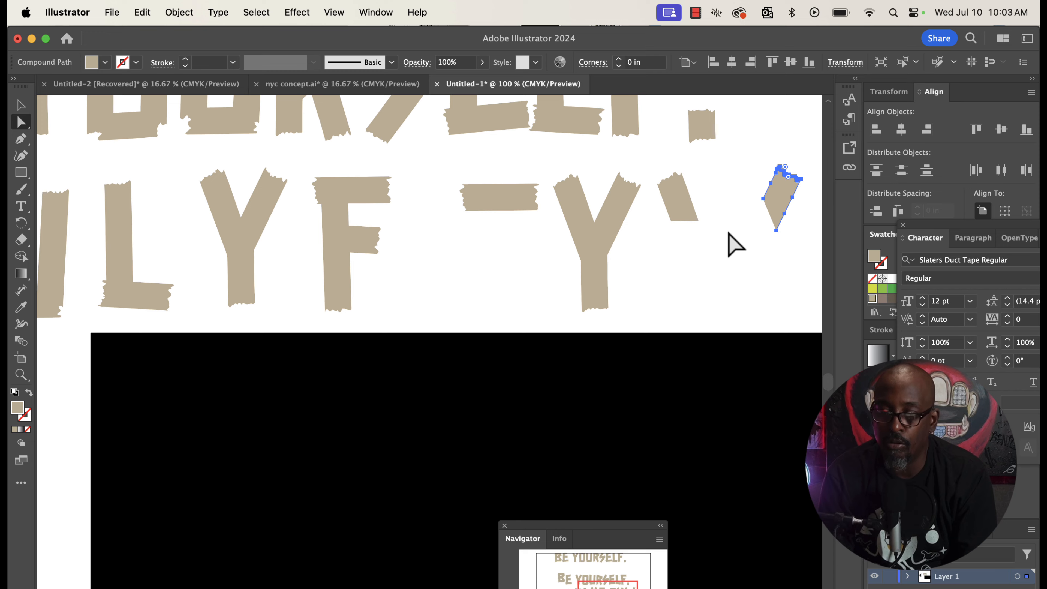
Step: Move the Y's separated left arm and the F's top bar together into the gap between the F and the Y copy
scroll(736, 245, left, 5)
scroll(730, 240, down, 3)
click(730, 173)
drag(730, 173, 495, 243)
drag(548, 171, 532, 238)
scroll(520, 207, down, 1)
scroll(520, 204, left, 1)
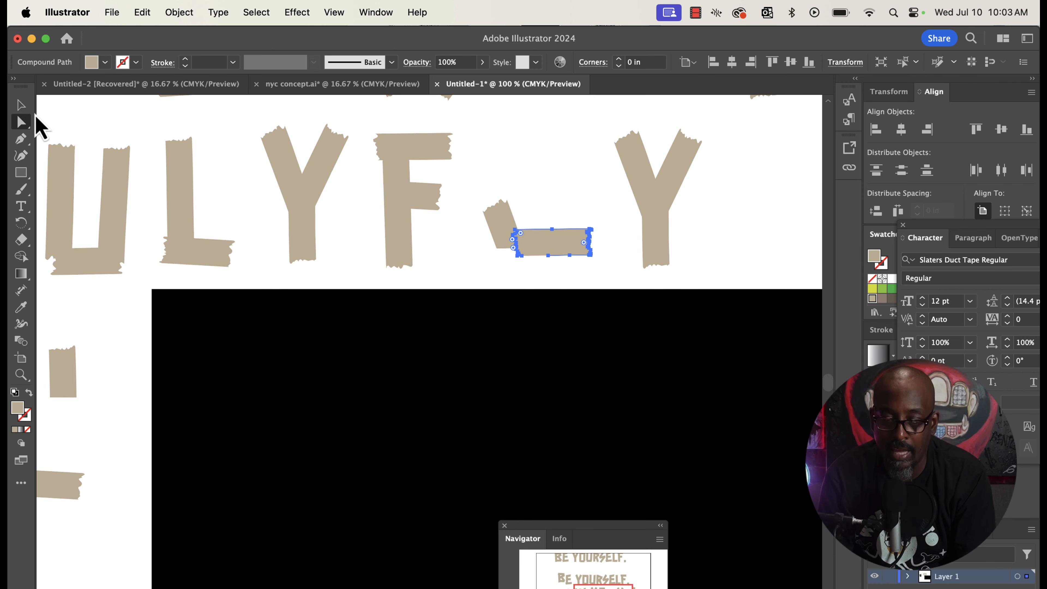
Step: Move the angled left-arm piece and the F's top bar beside the tape pieces in the white space next to the black rectangle
key(v)
scroll(357, 210, left, 5)
scroll(357, 209, down, 1)
drag(586, 215, 105, 397)
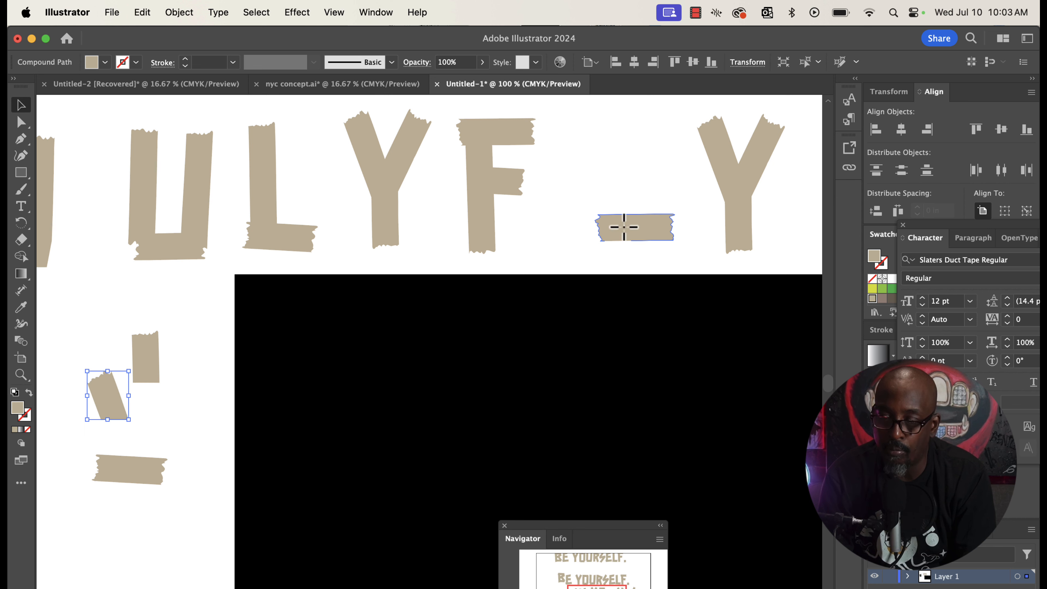
drag(624, 226, 140, 402)
Step: Gather the Y's right-arm piece and the long vertical strip beside the other tape pieces, and separate the overlapping horizontal strip
scroll(455, 229, right, 10)
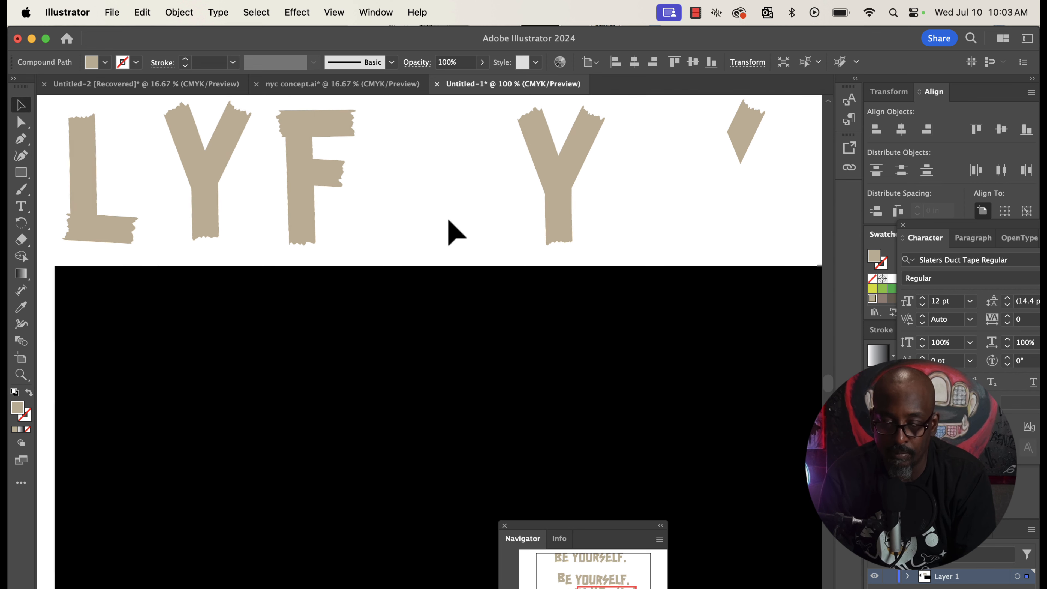
drag(738, 140, 84, 352)
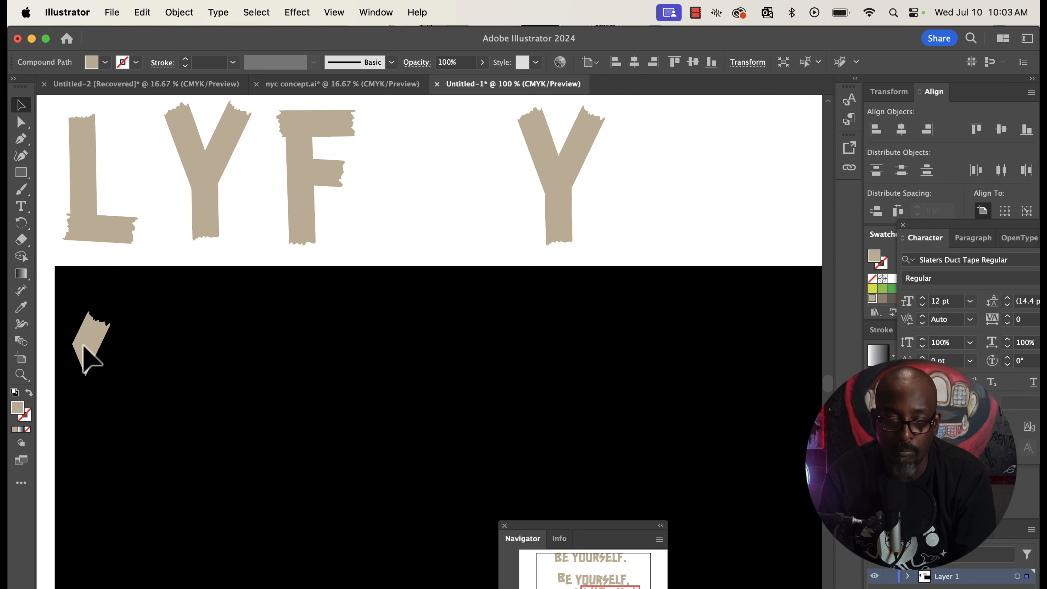
scroll(86, 354, left, 15)
drag(463, 303, 193, 307)
drag(238, 291, 241, 369)
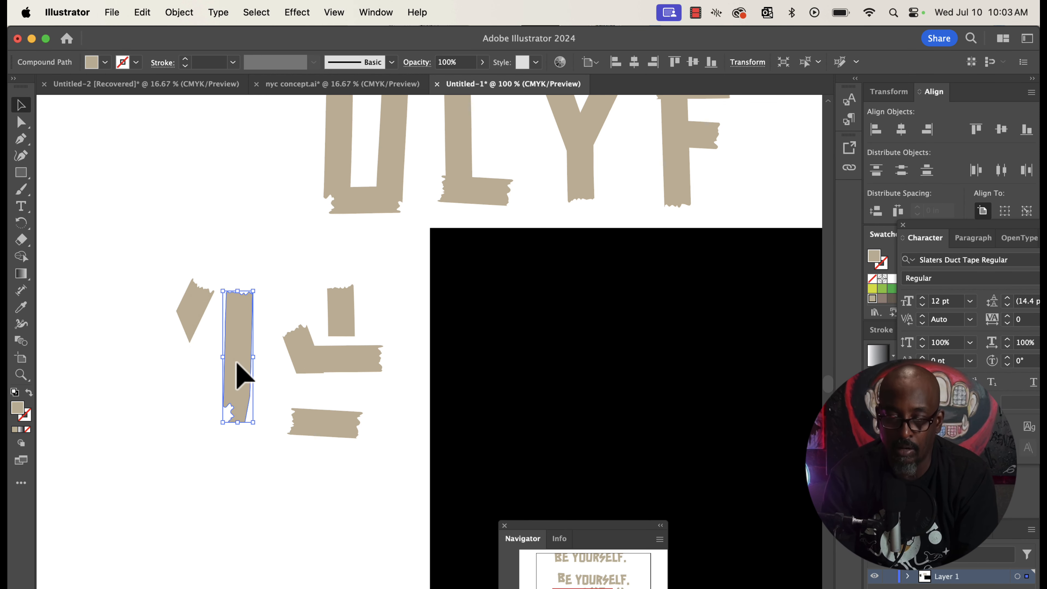
drag(303, 366, 339, 383)
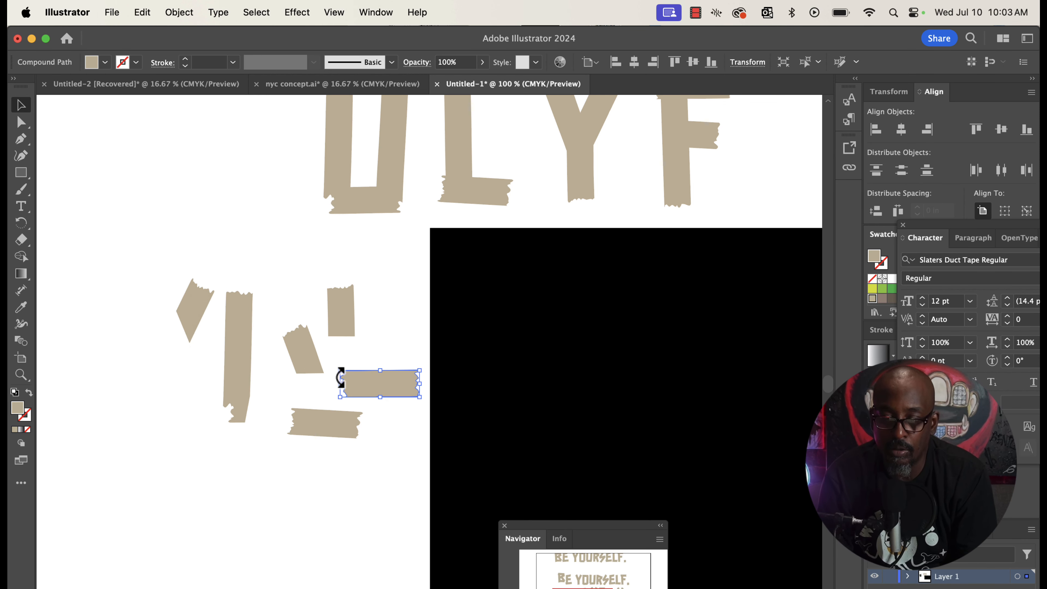
Step: Rotate the short vertical tape piece slightly to straighten its sides
key(super+equal)
key(super+equal)
key(super+equal)
scroll(324, 370, up, 3)
scroll(325, 370, left, 5)
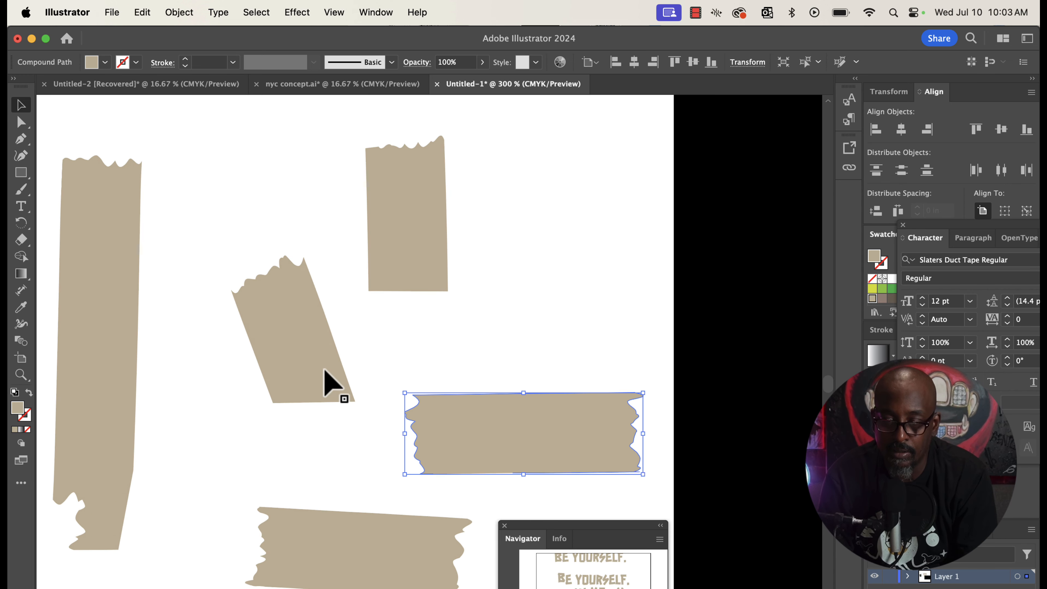
click(432, 266)
drag(455, 295, 456, 302)
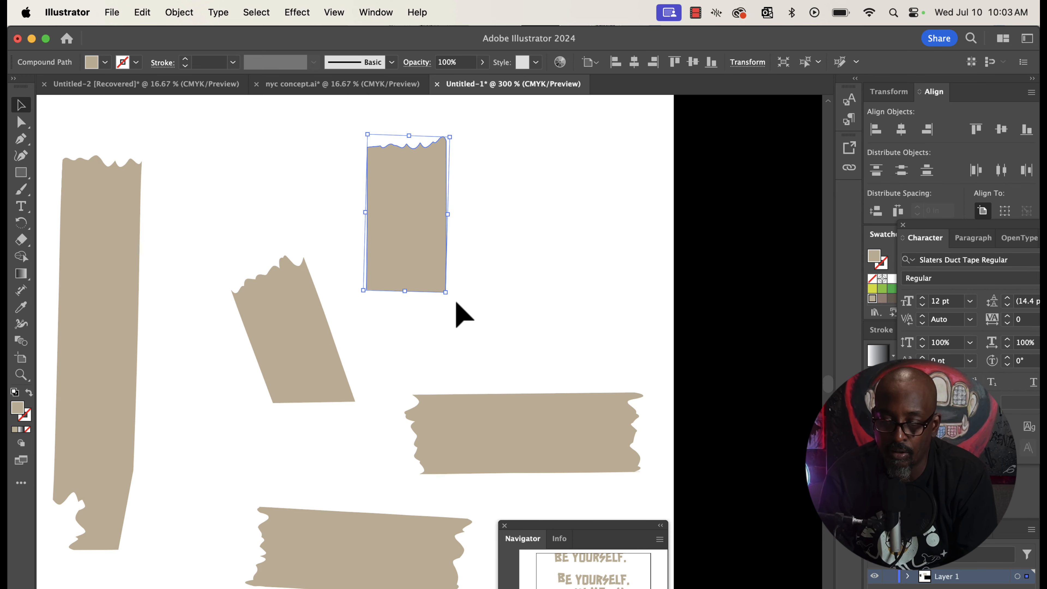
Step: Copy the angled tape piece, rotate it upright with the torn edge down, and join it below the short vertical piece
drag(312, 333, 559, 247)
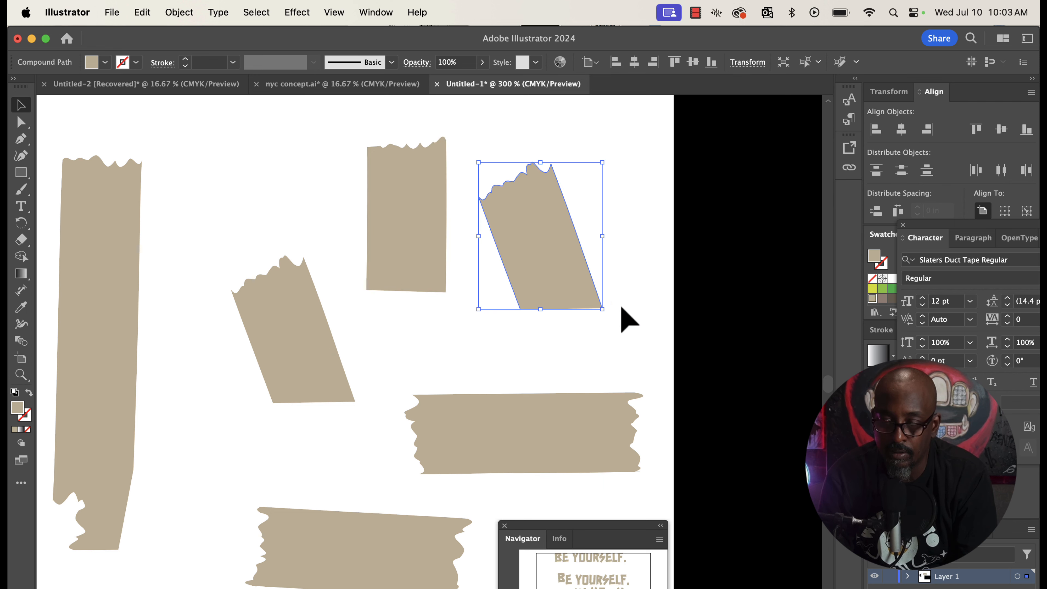
drag(611, 315, 499, 145)
drag(542, 209, 404, 291)
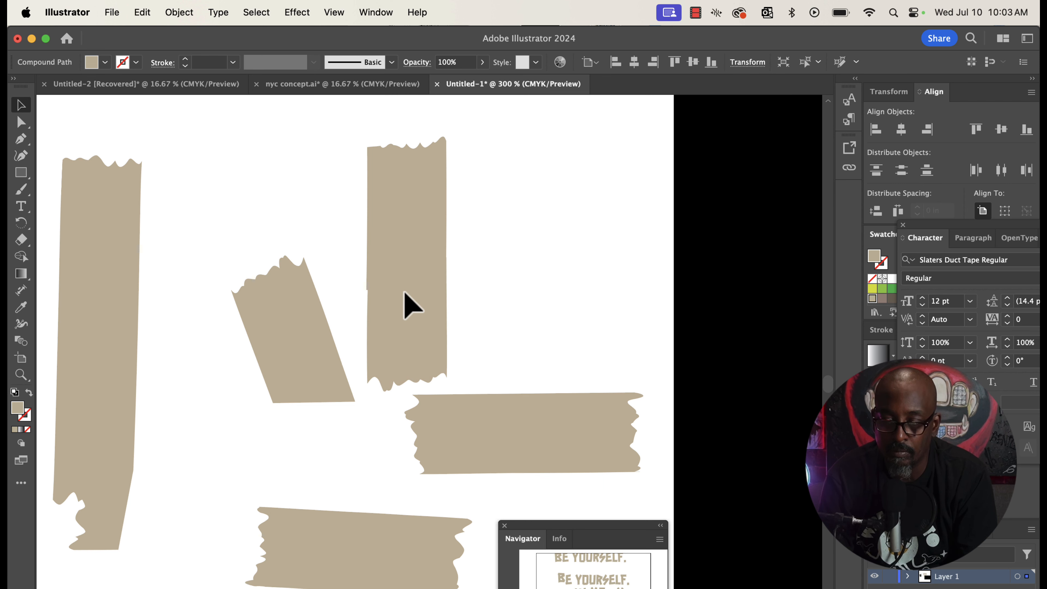
Step: Clear the horizontal strips away and move the torn end piece straight down, leaving a gap below the short vertical piece
scroll(408, 305, down, 4)
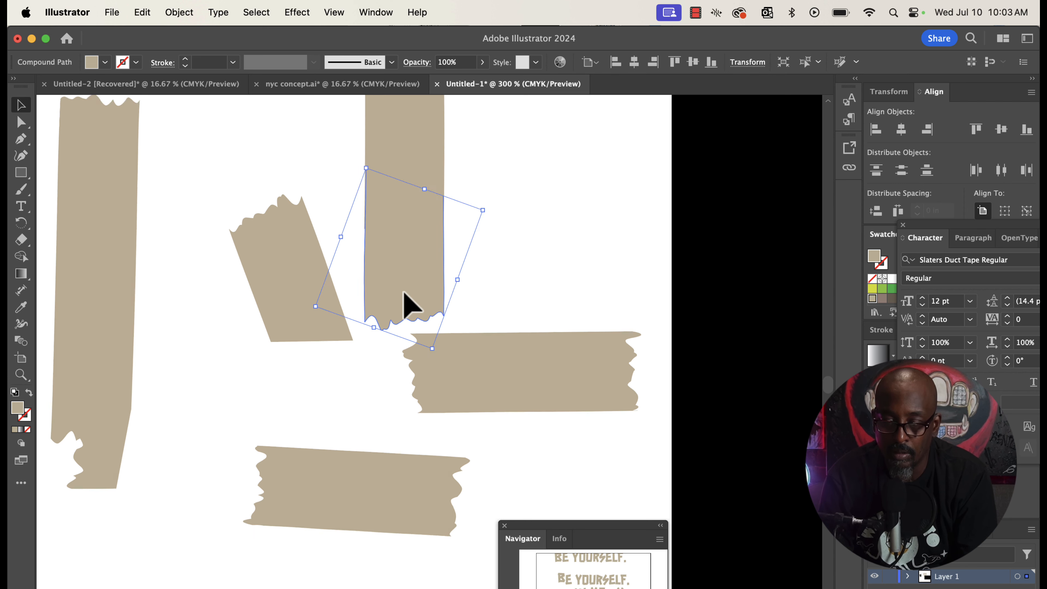
drag(498, 355, 258, 535)
drag(311, 322, 158, 440)
scroll(257, 413, right, 4)
drag(327, 276, 323, 455)
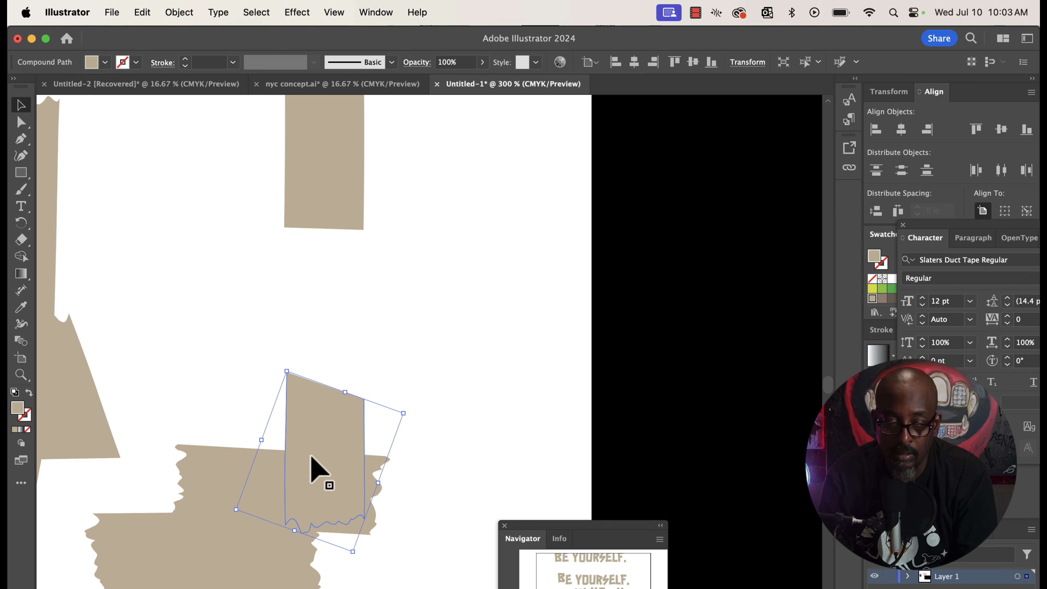
drag(205, 514, 195, 578)
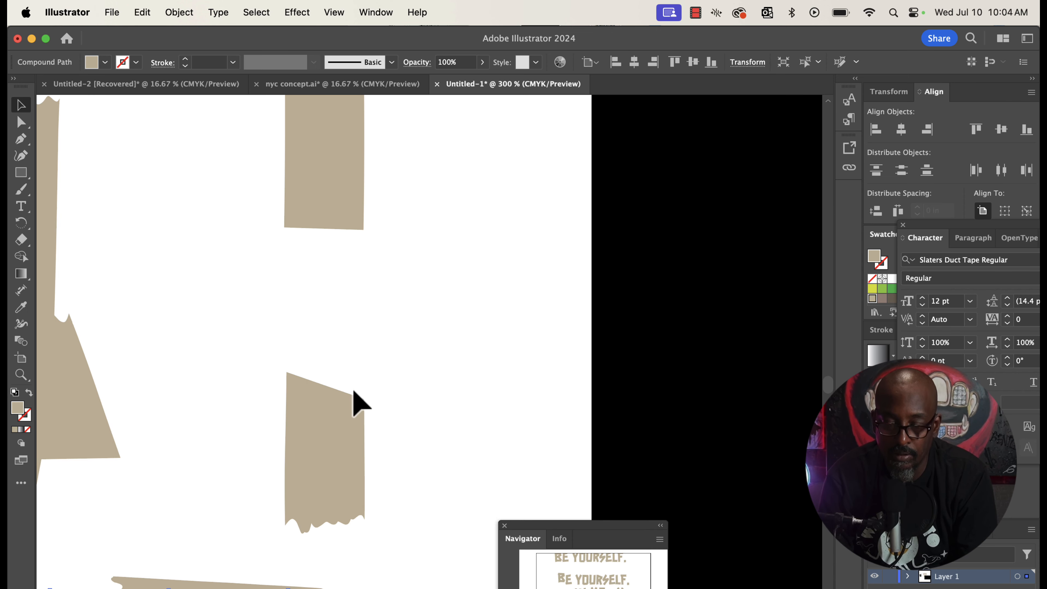
Step: Draw a rectangle as wide as the tape to bridge the gap between the upper vertical piece and the torn end piece
click(21, 172)
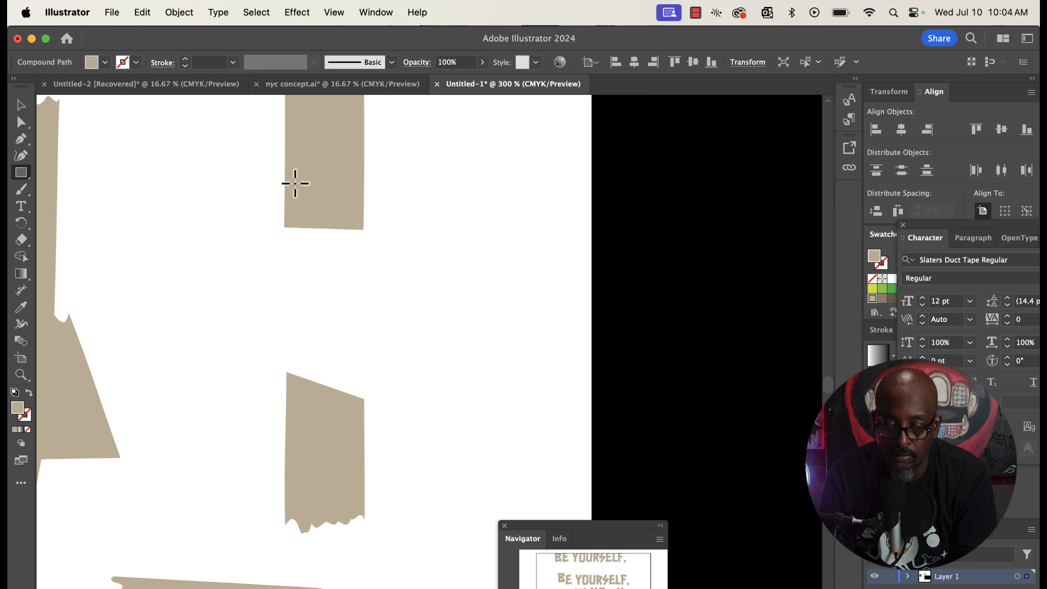
drag(286, 178, 364, 421)
click(21, 106)
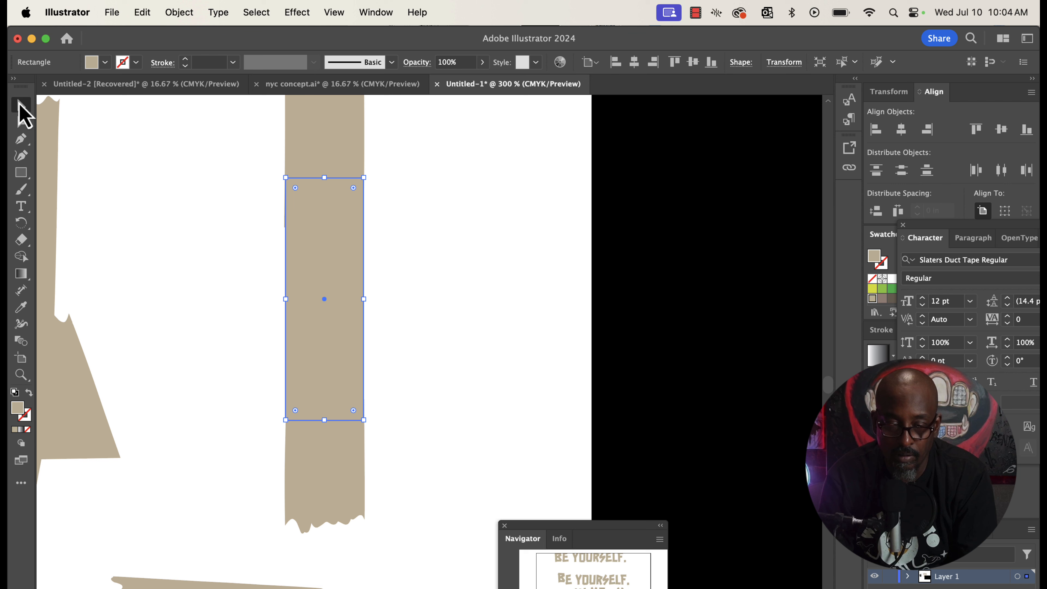
click(379, 223)
click(310, 262)
scroll(289, 248, up, 3)
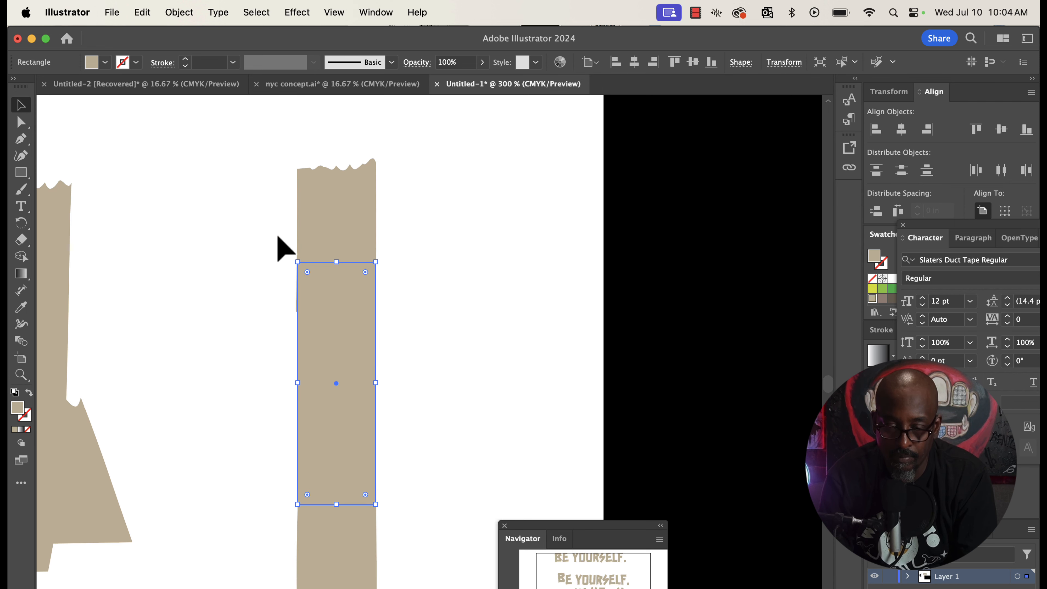
Step: Try to shift the lower-left corner anchor of the upper tape piece inward to match the rectangle's edge
click(21, 122)
click(297, 207)
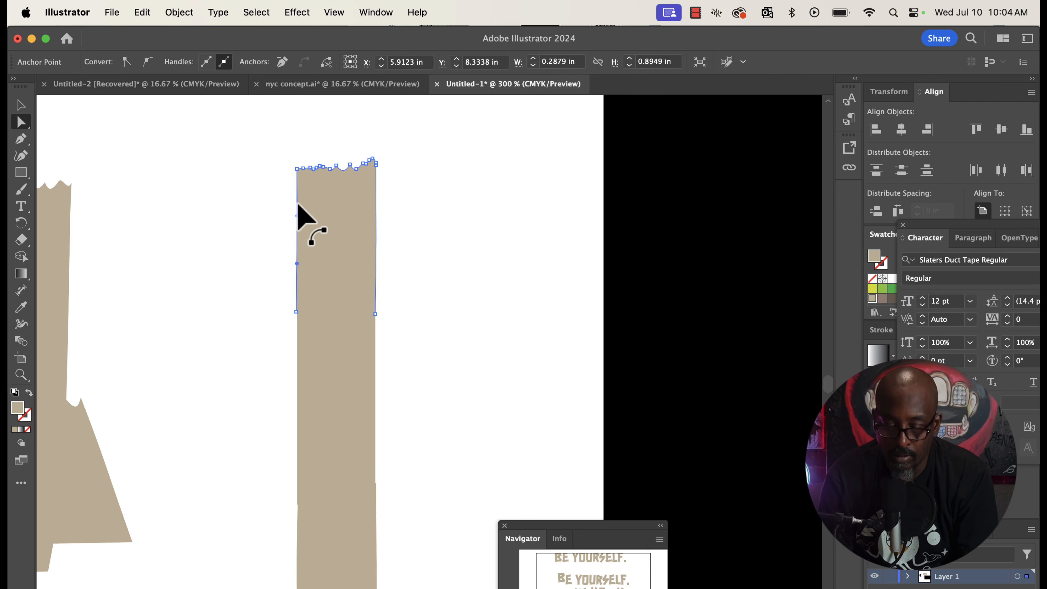
click(296, 312)
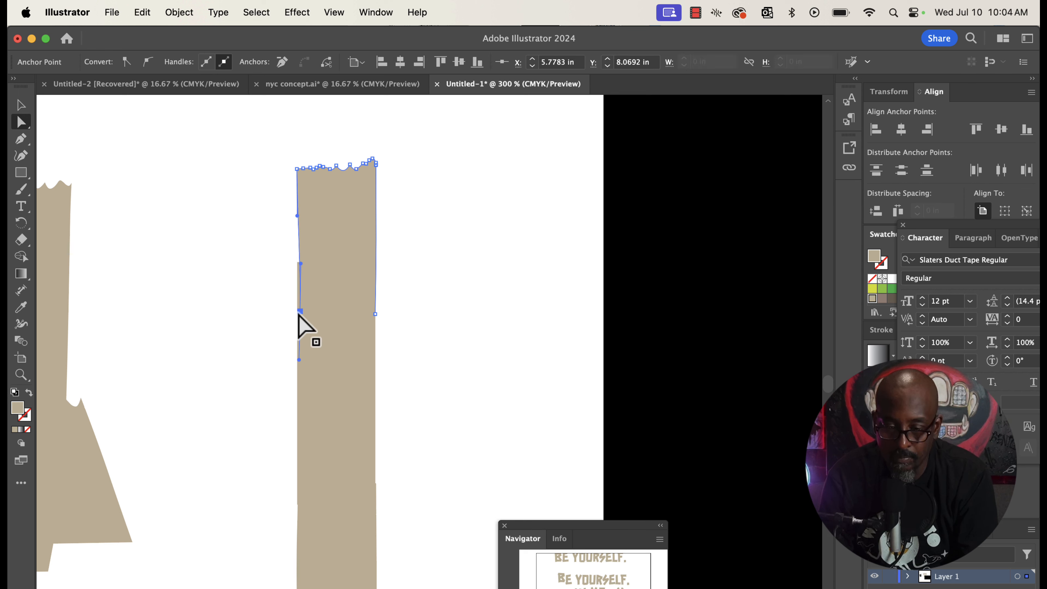
click(299, 312)
drag(307, 321, 297, 312)
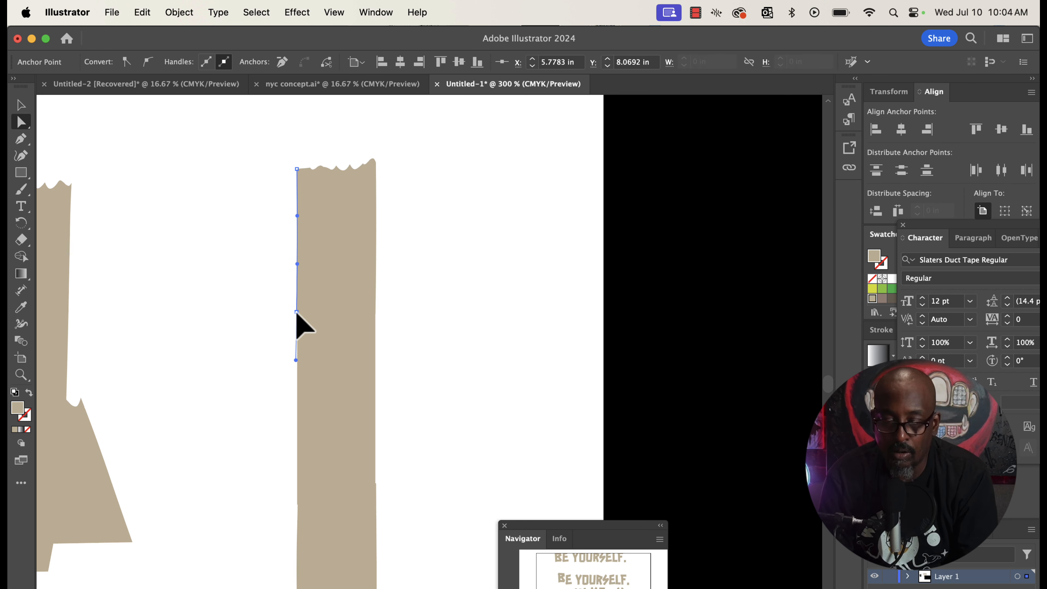
Step: Select both tape pieces with the bridging rectangle and unite them into one strip using Pathfinder
key(super+shift+a)
drag(218, 145, 414, 586)
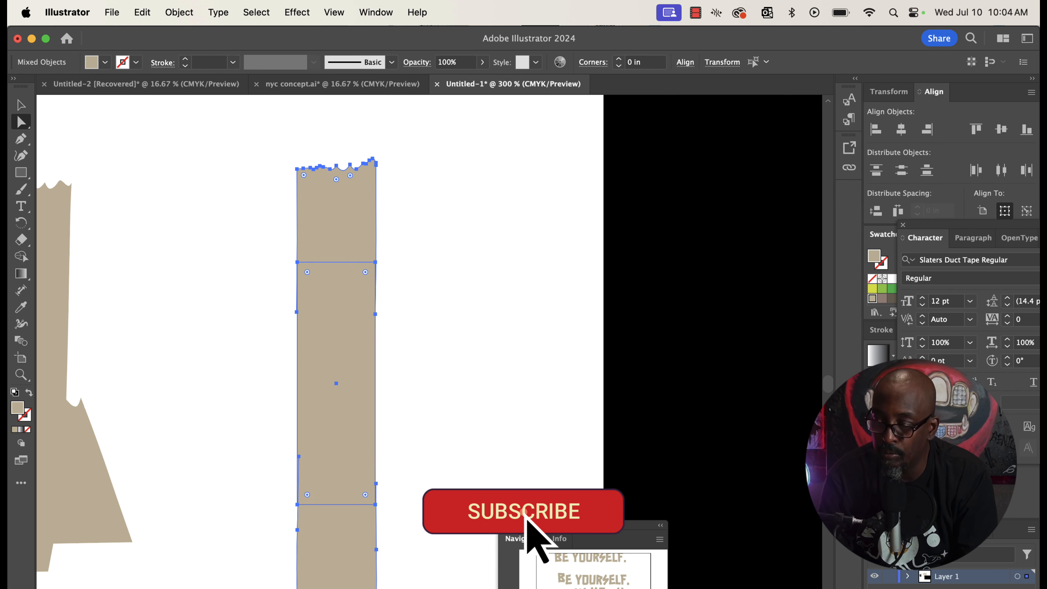
drag(982, 236, 914, 255)
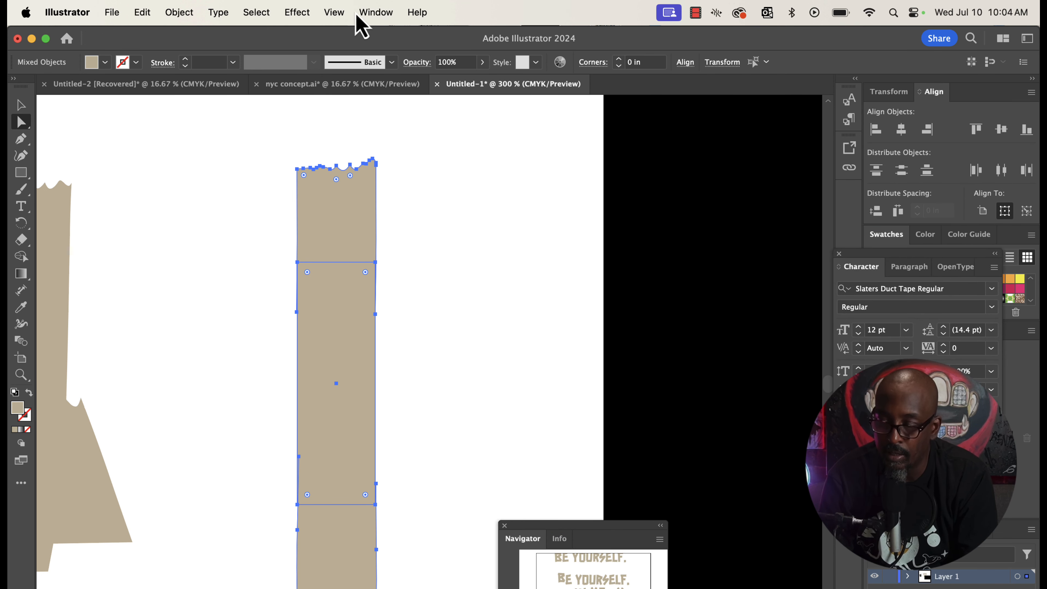
click(376, 12)
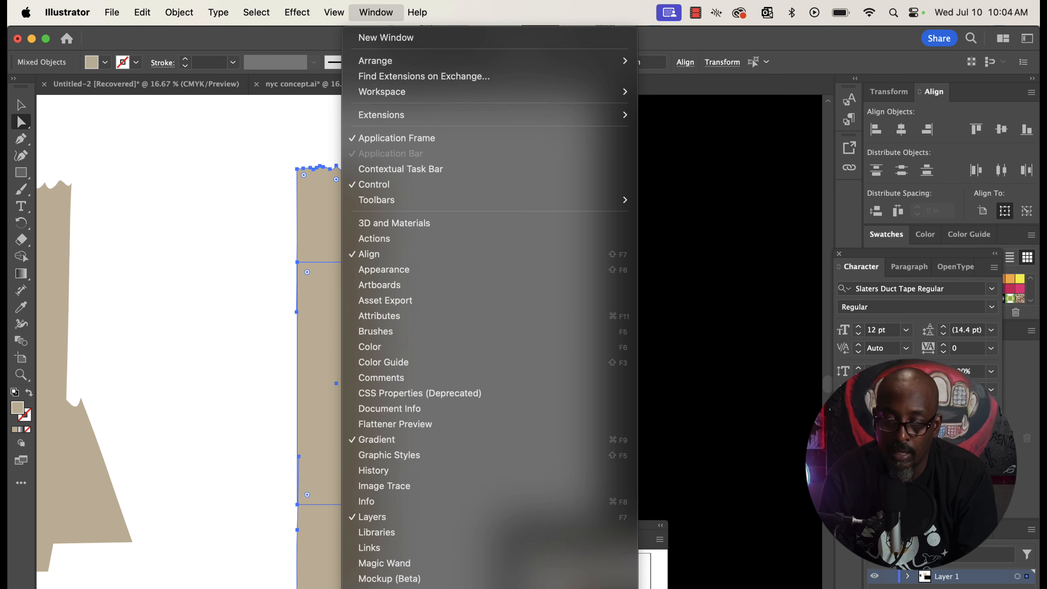
click(396, 588)
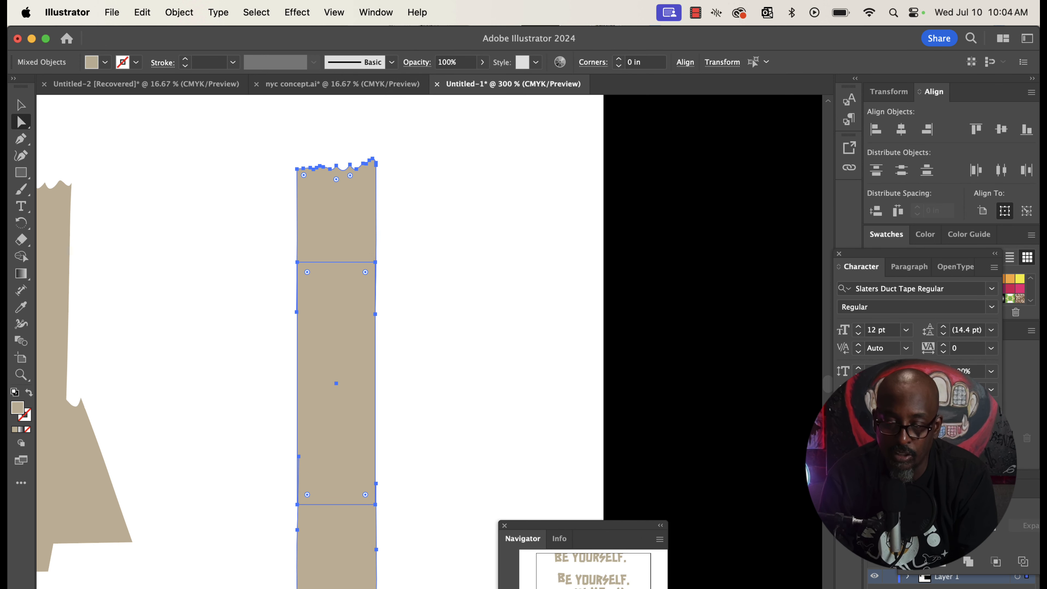
drag(675, 390, 579, 262)
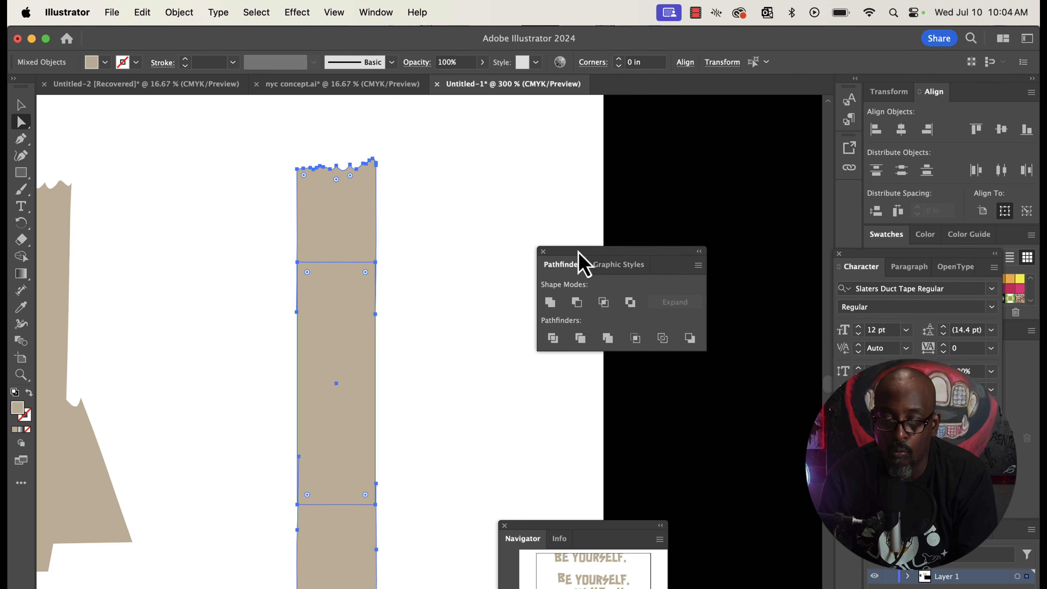
click(550, 304)
Step: Delete the extra anchor points along both sides of the united strip with the Pen tool, and deselect it
scroll(461, 316, left, 5)
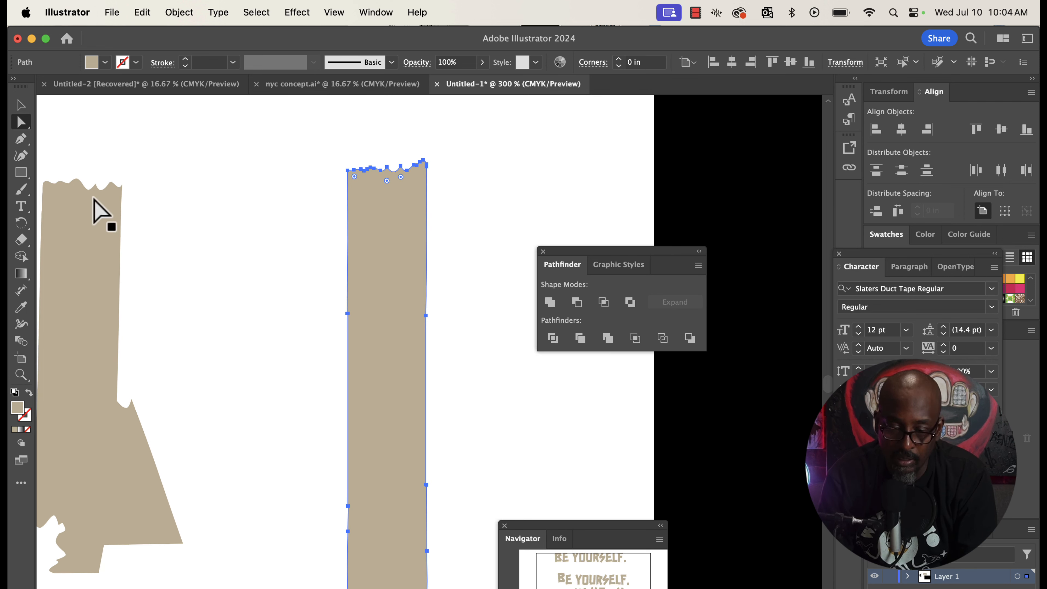
click(21, 140)
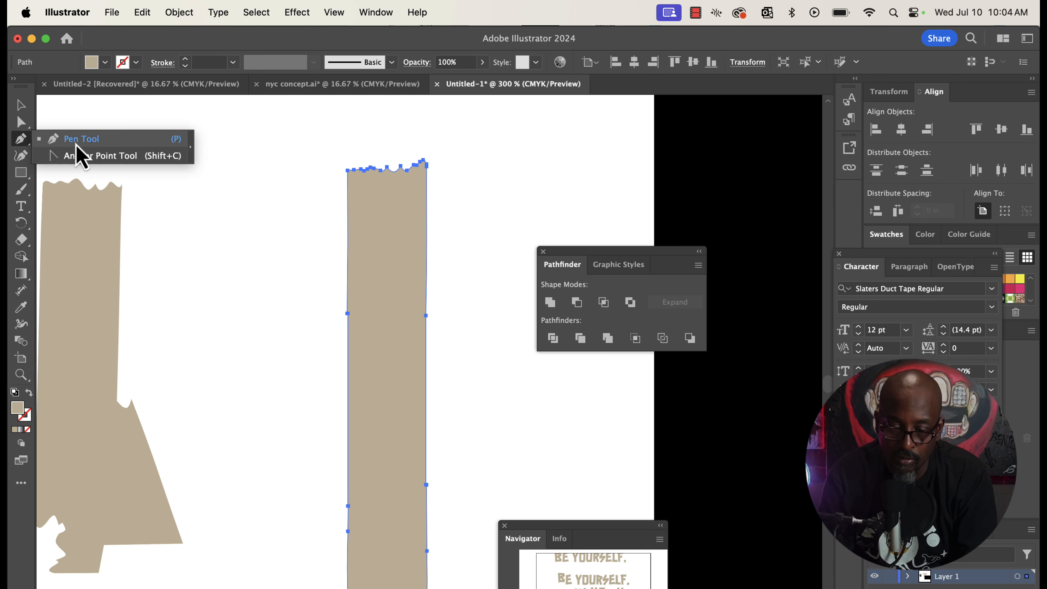
click(349, 314)
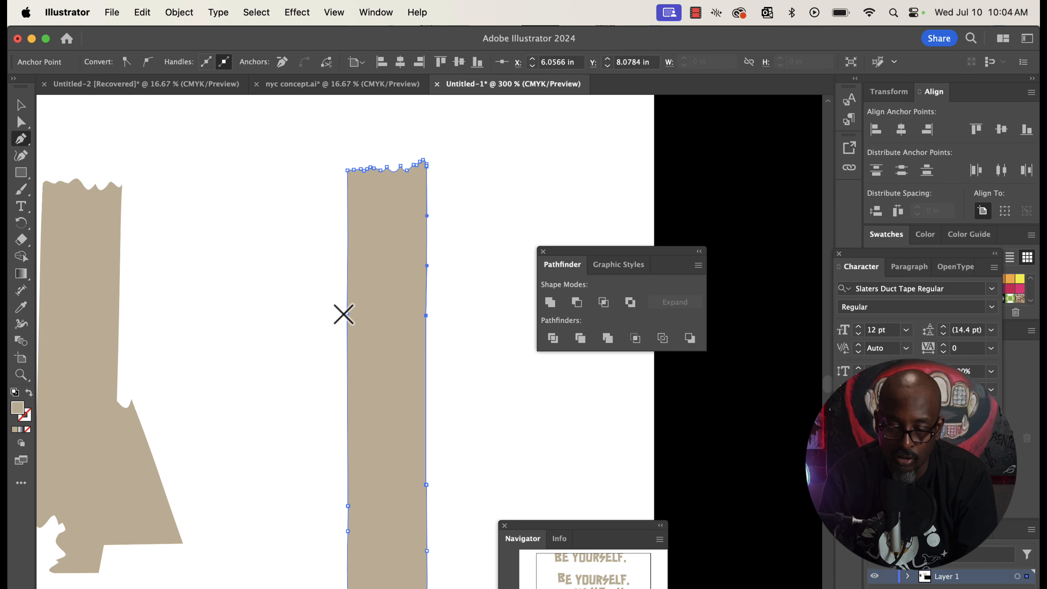
click(426, 316)
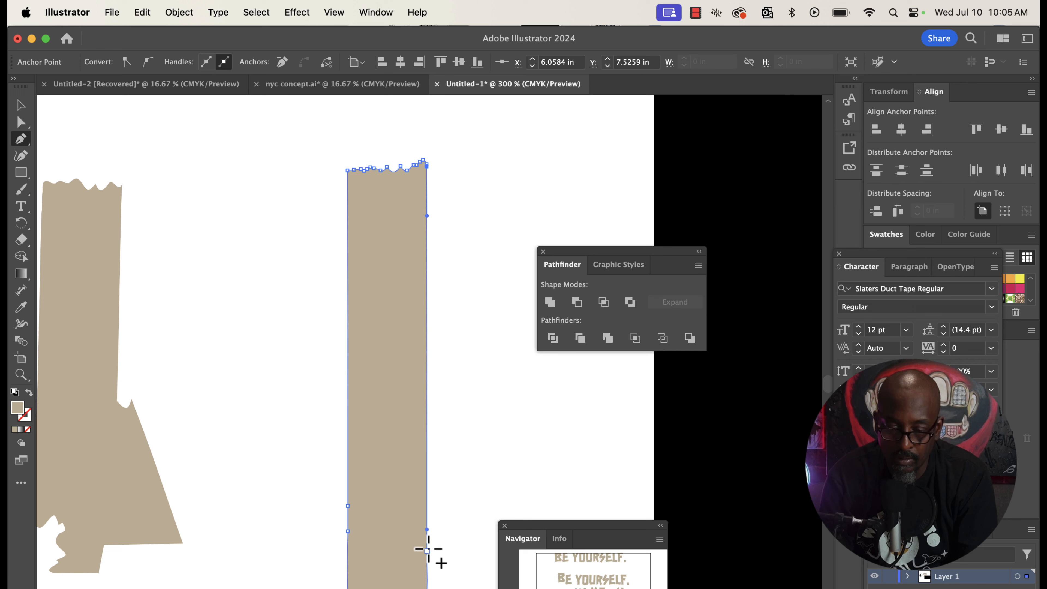
click(427, 550)
click(348, 531)
click(348, 506)
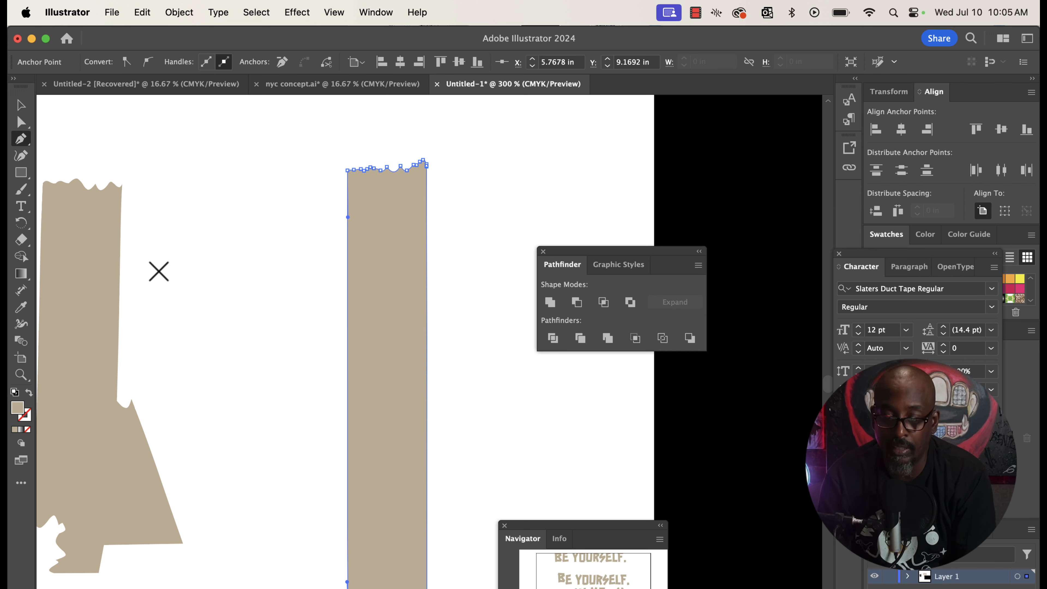
click(21, 105)
click(212, 222)
Step: Move the finished vertical strip slightly aside and pull the other long strip up, clear of the angled piece
key(super+minus)
key(super+minus)
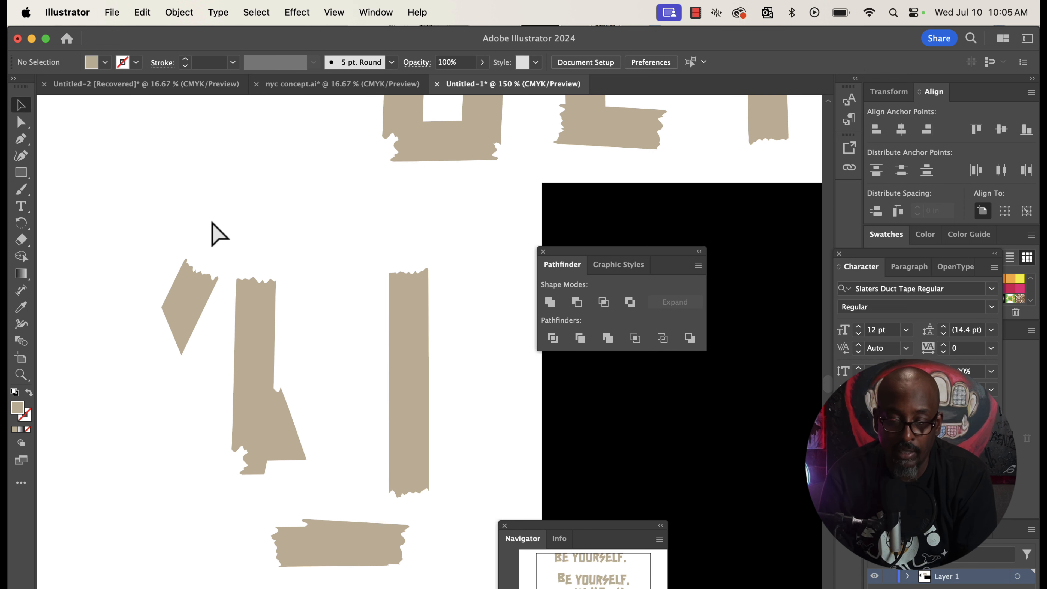
drag(411, 351, 433, 346)
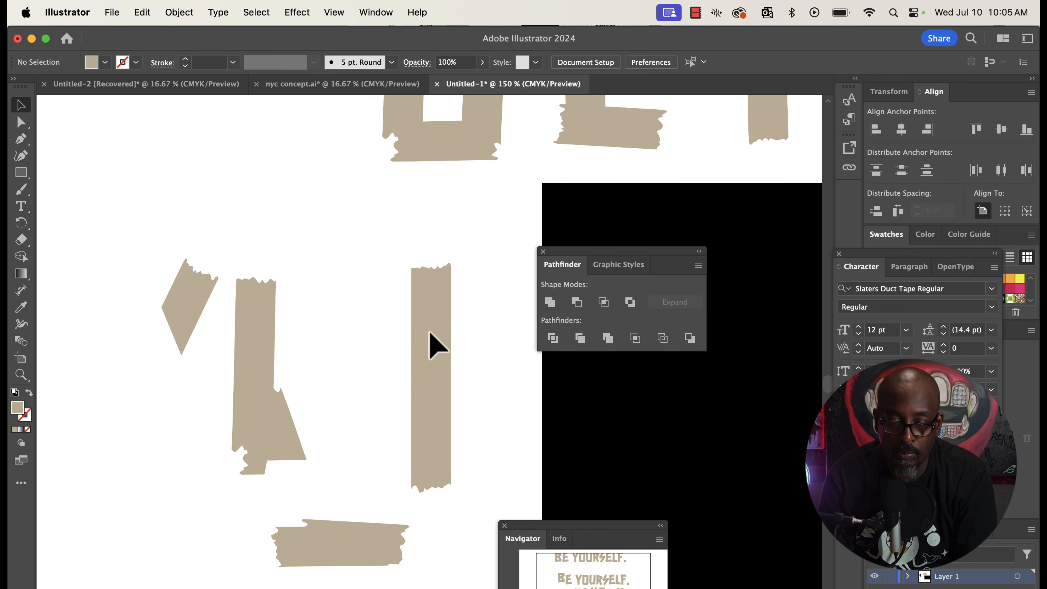
drag(252, 303, 333, 250)
Step: Copy the torn angled piece, rotate it so the torn edge faces down, and align it over the second long strip's lower end
drag(199, 299, 211, 387)
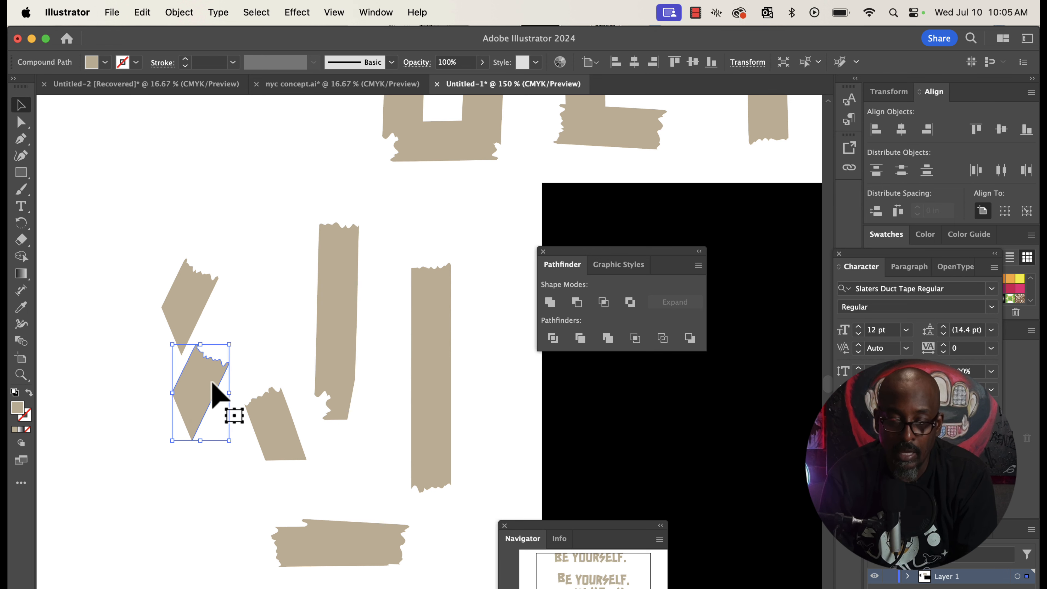
drag(230, 339, 195, 498)
drag(204, 412, 334, 413)
scroll(334, 412, up, 4)
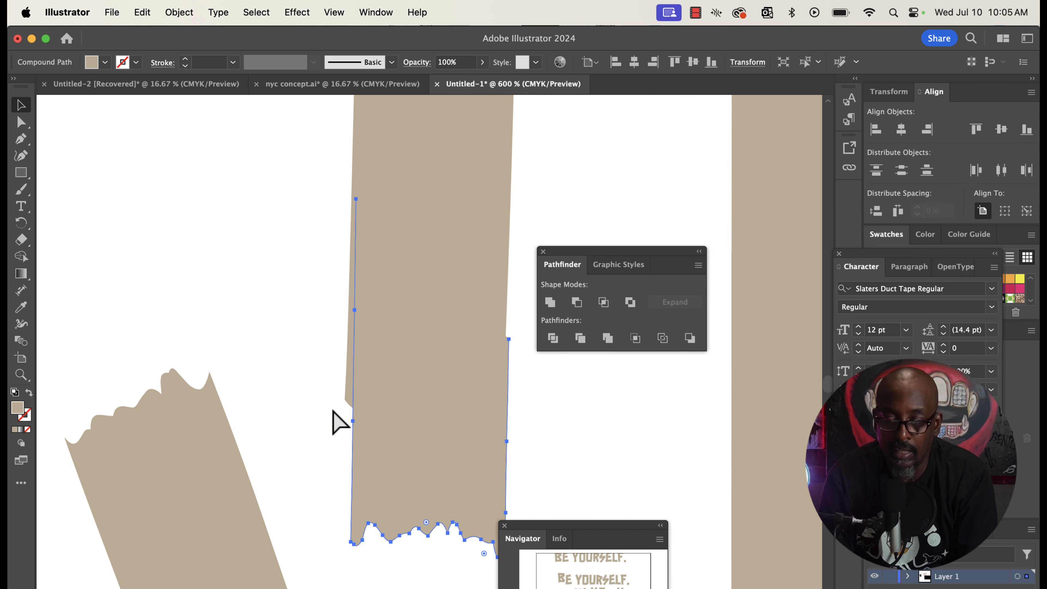
drag(410, 392, 417, 393)
Step: Rotate the second long strip slightly so its sides line up with the torn end piece
scroll(417, 392, up, 3)
scroll(418, 392, right, 2)
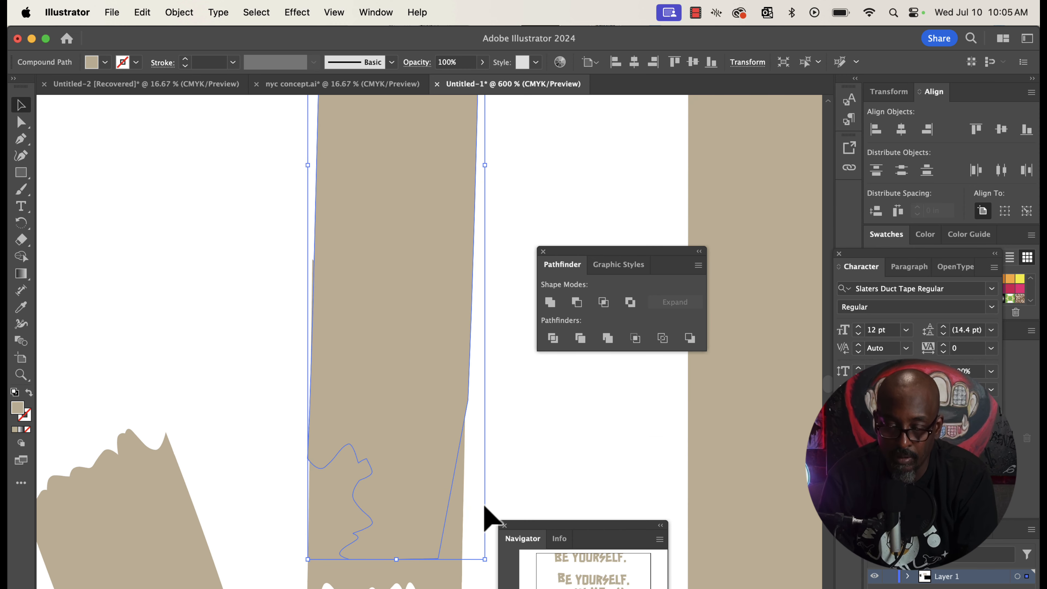
scroll(493, 569, down, 3)
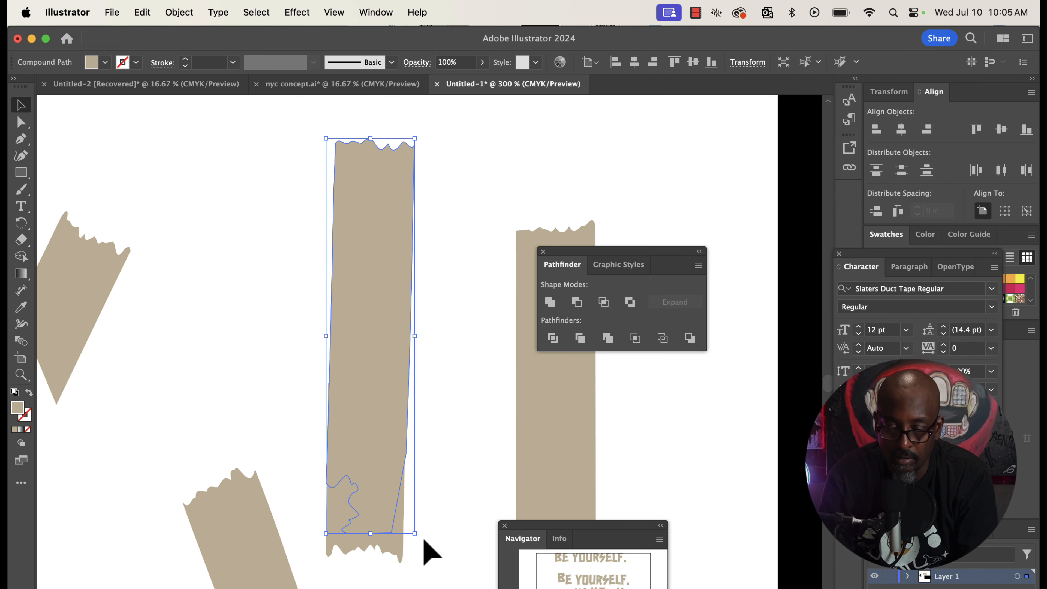
drag(422, 539, 439, 566)
Step: Cover the joint with a rectangle about 0.28 in wide and 0.73 in tall, and unite it with both tape pieces
key(m)
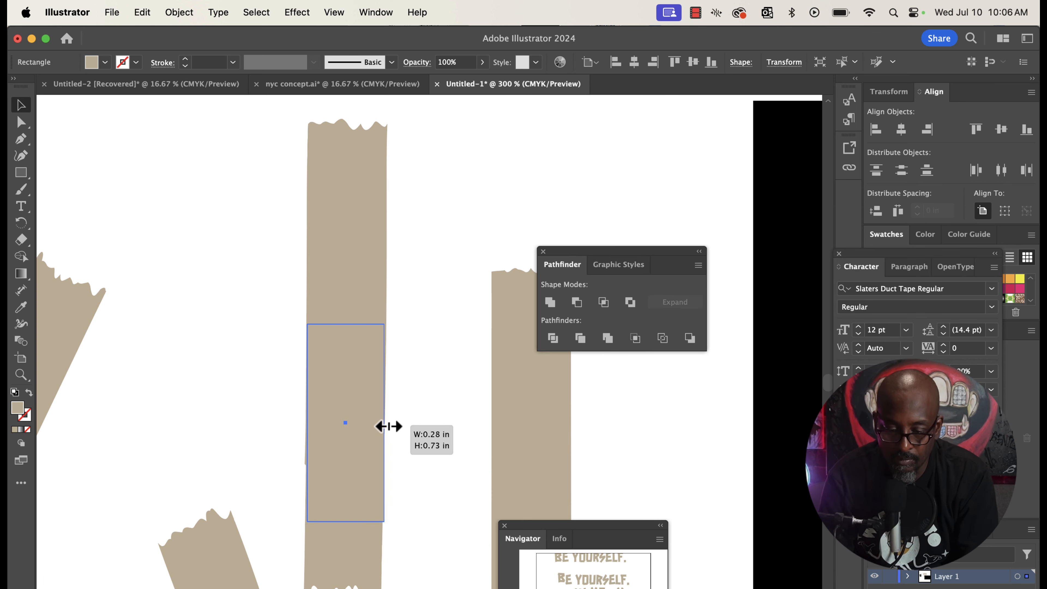
drag(386, 432, 385, 426)
click(381, 554)
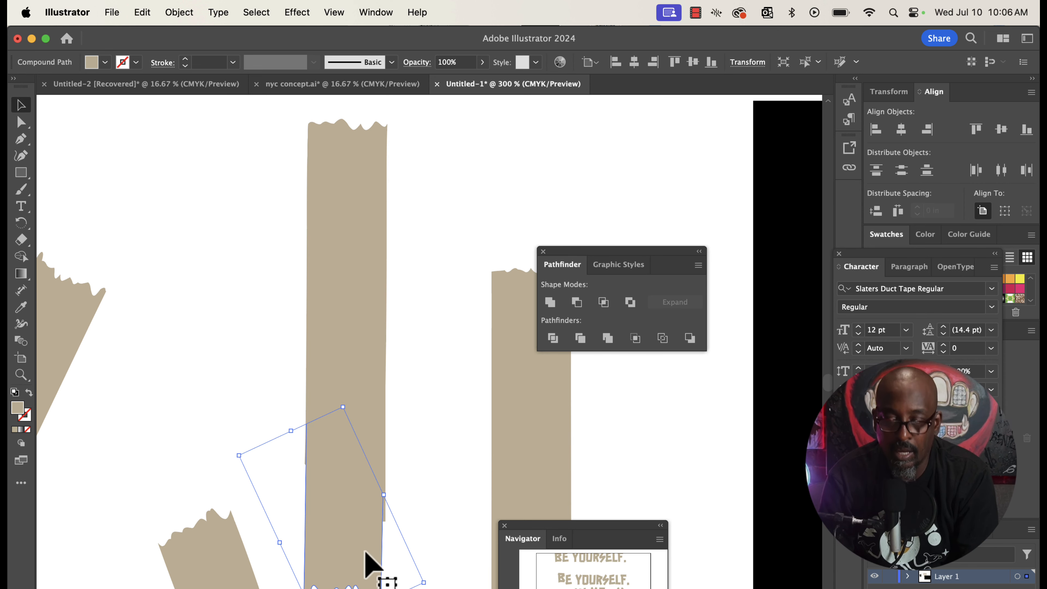
drag(385, 497, 413, 491)
click(411, 479)
drag(412, 336, 272, 486)
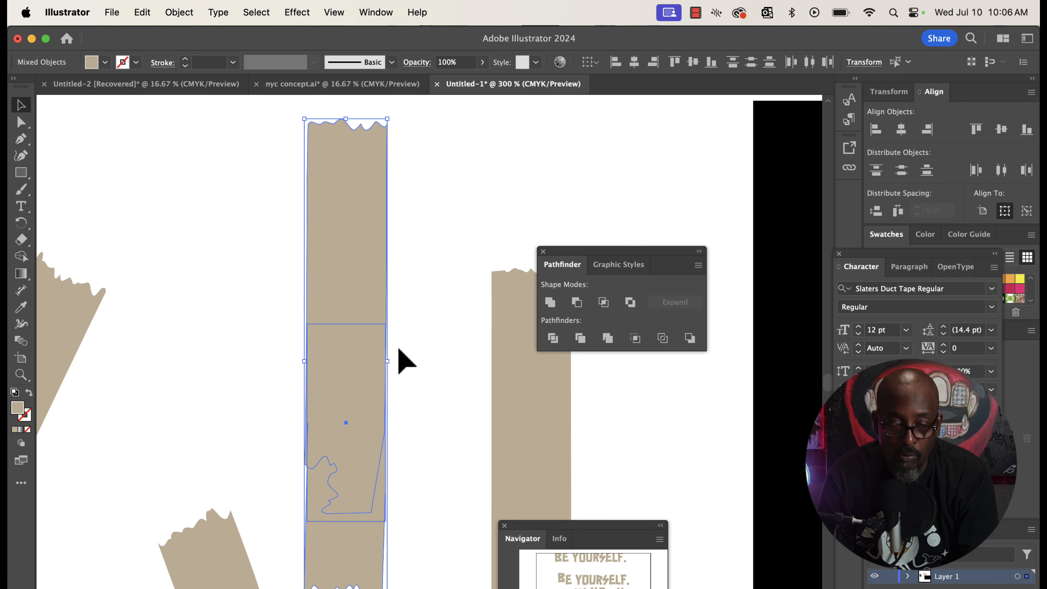
click(550, 302)
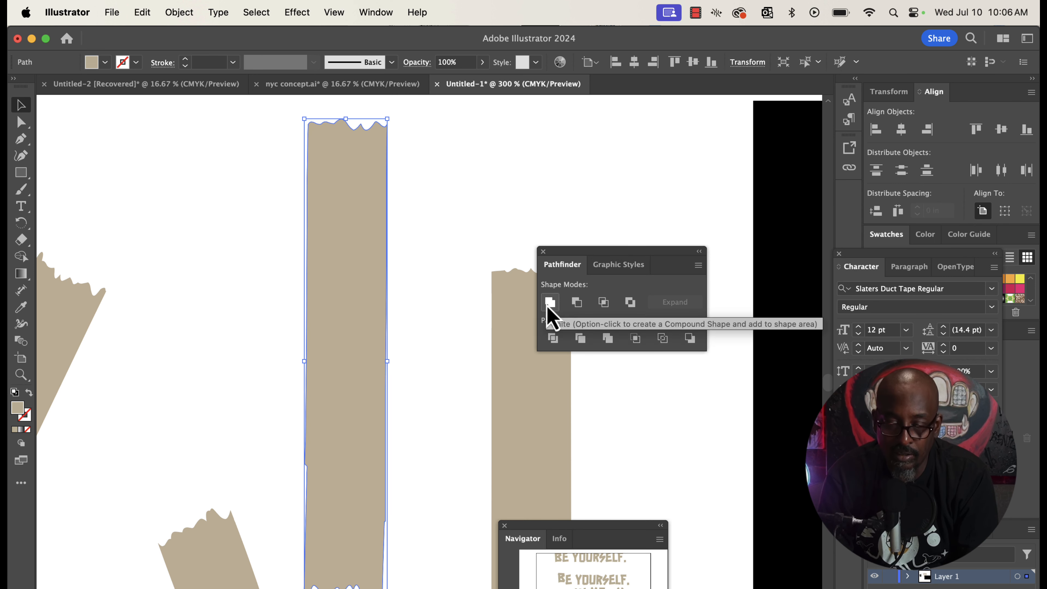
Step: Remove the surplus anchor points along the left edge of the second long strip so that side runs clean
click(21, 122)
click(281, 256)
click(357, 461)
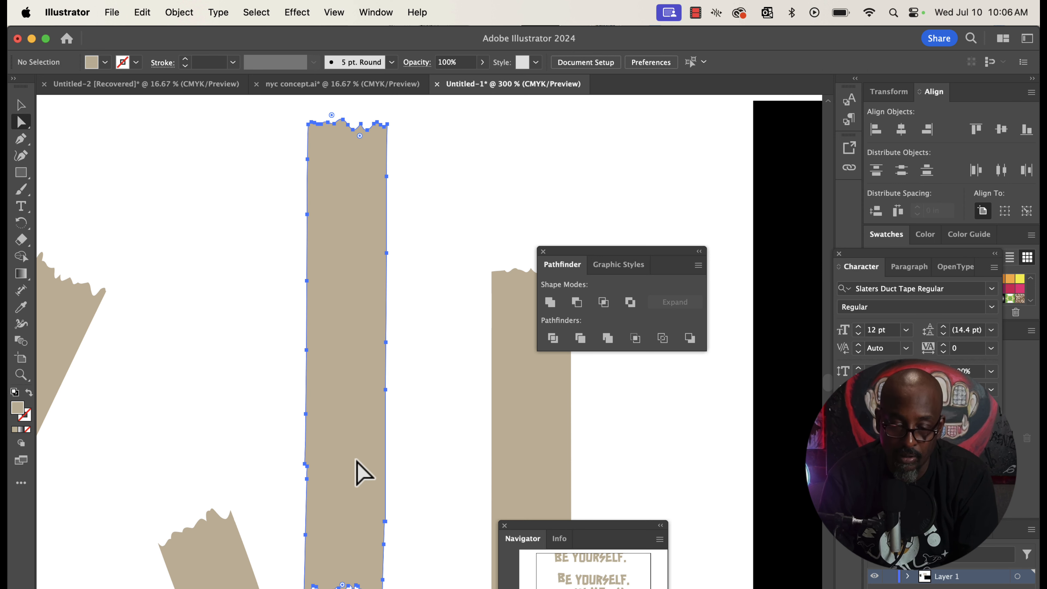
click(19, 143)
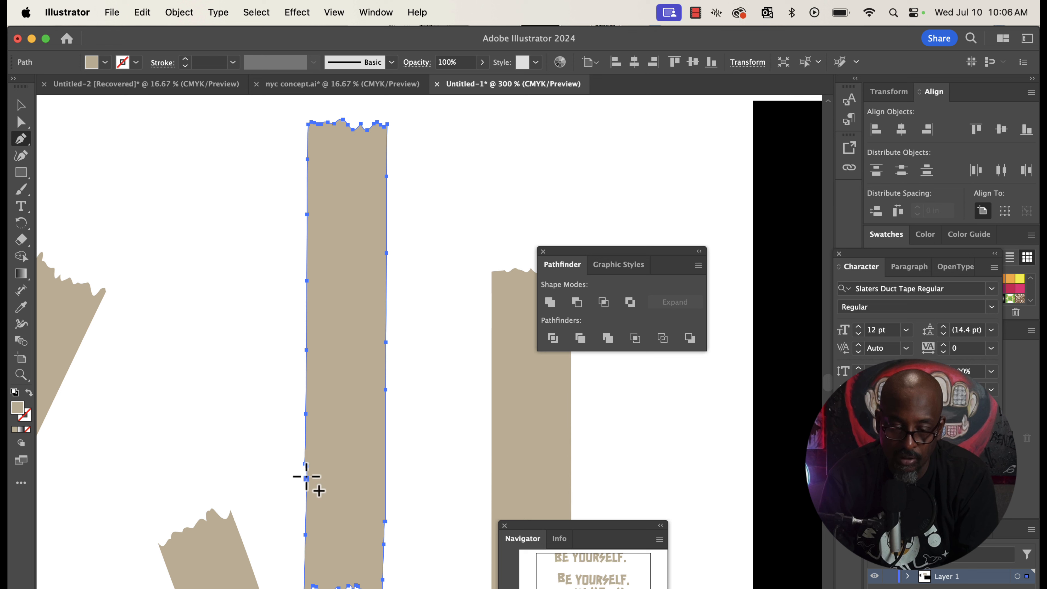
click(307, 466)
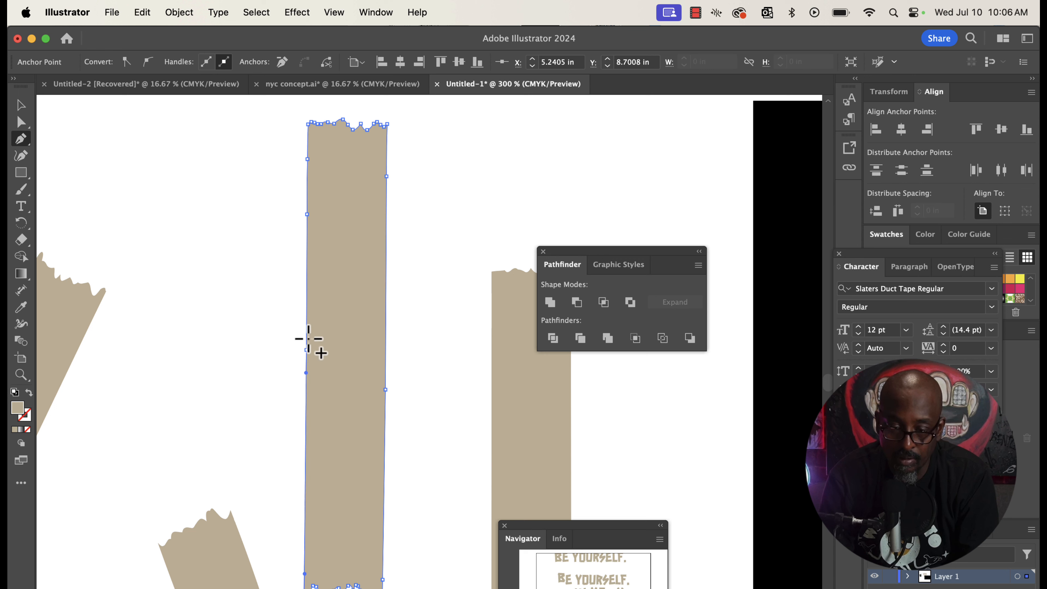
click(307, 346)
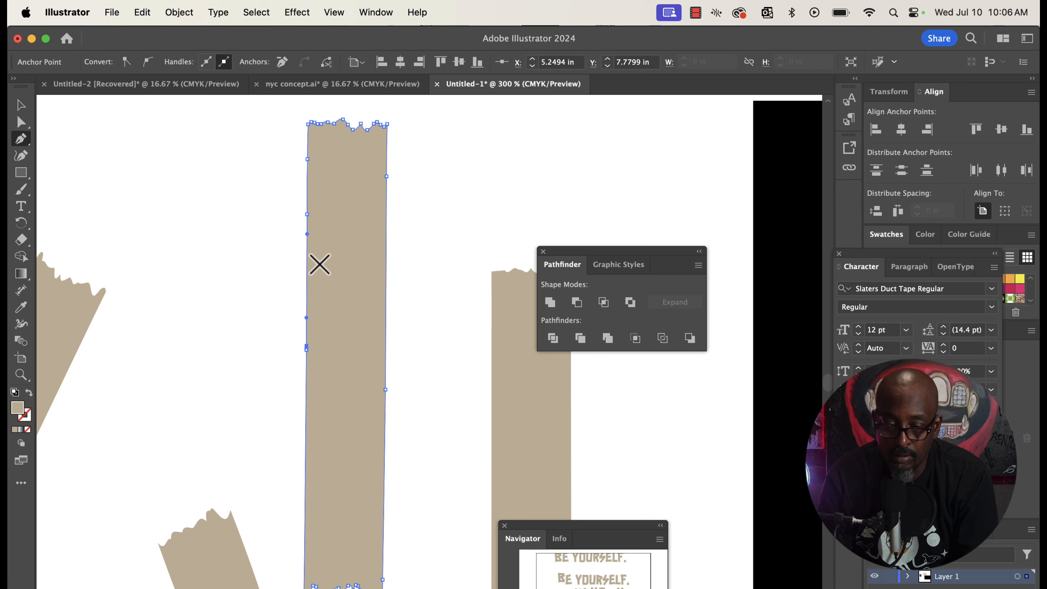
click(305, 209)
key(super+z)
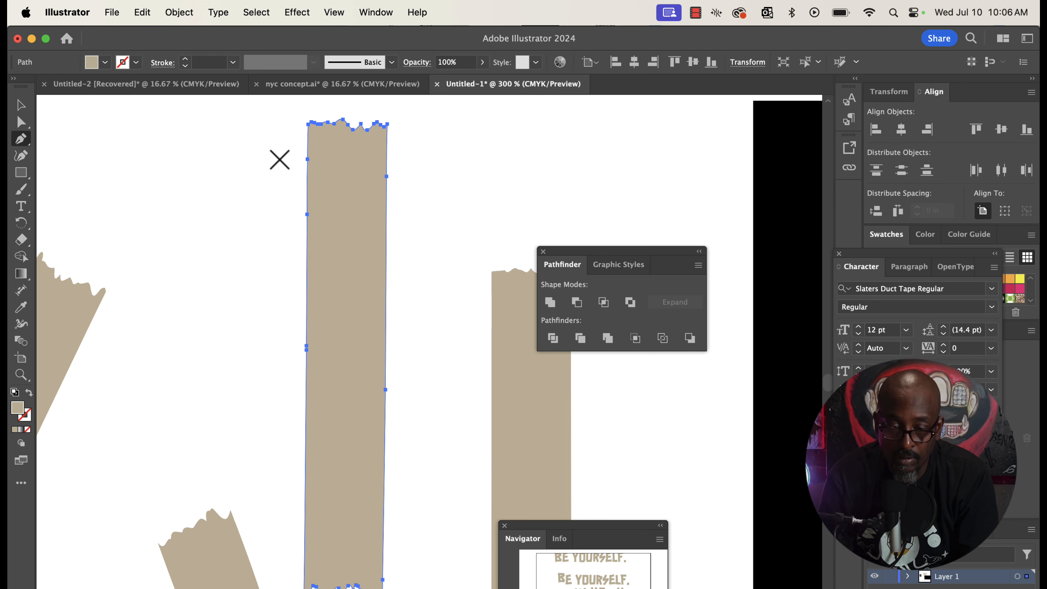
click(305, 215)
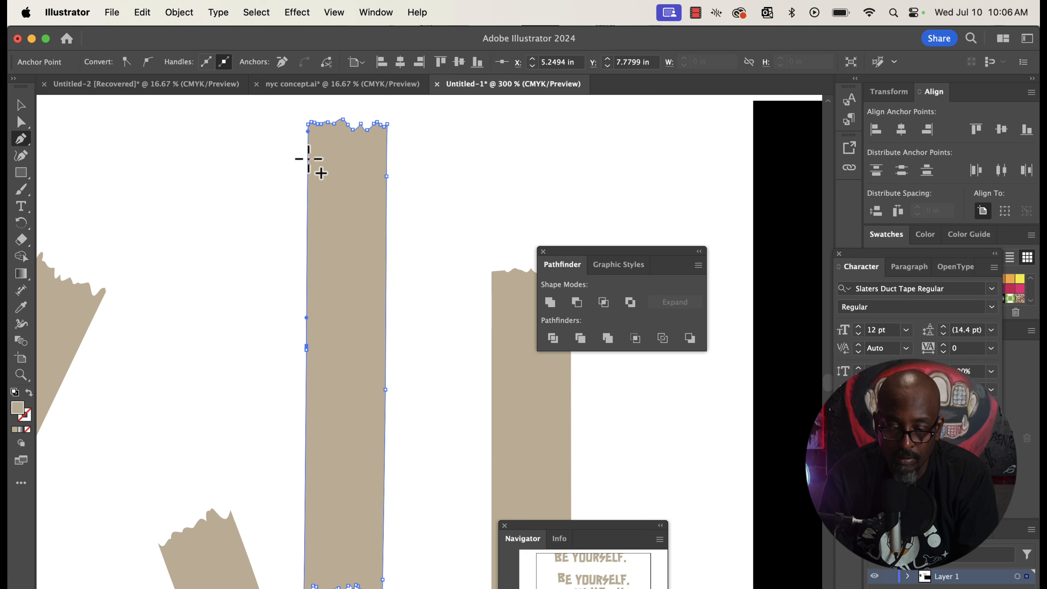
click(306, 347)
click(307, 350)
Step: Remove the surplus anchor points along the same strip's right edge, then deselect the strip
click(386, 394)
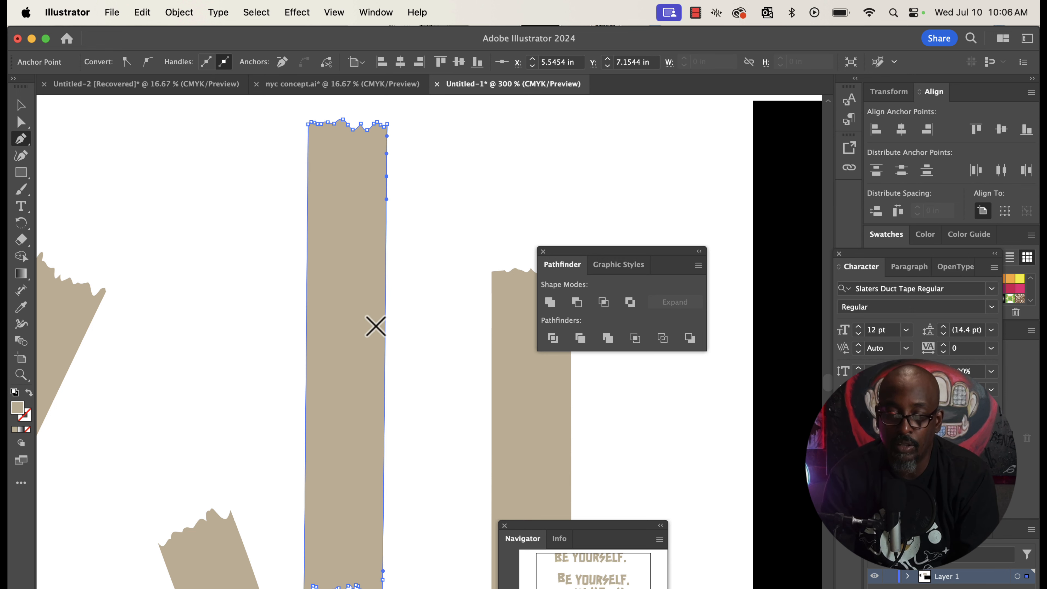
click(23, 105)
click(184, 214)
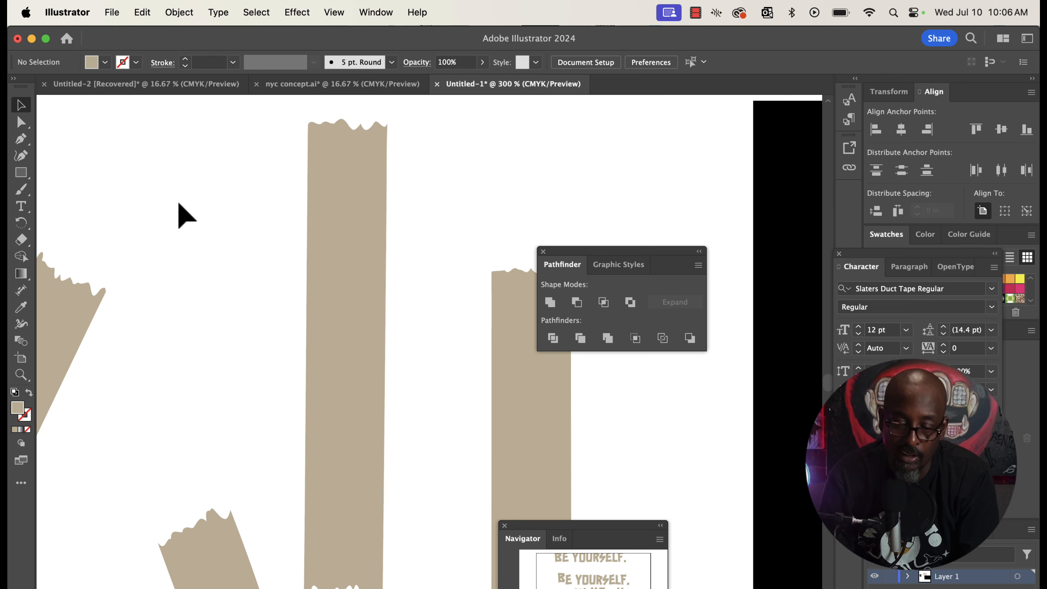
Step: Move a short double-torn strip from below into the open space beyond the angled pieces and rotate it nearly upright
key(super+minus)
key(super+minus)
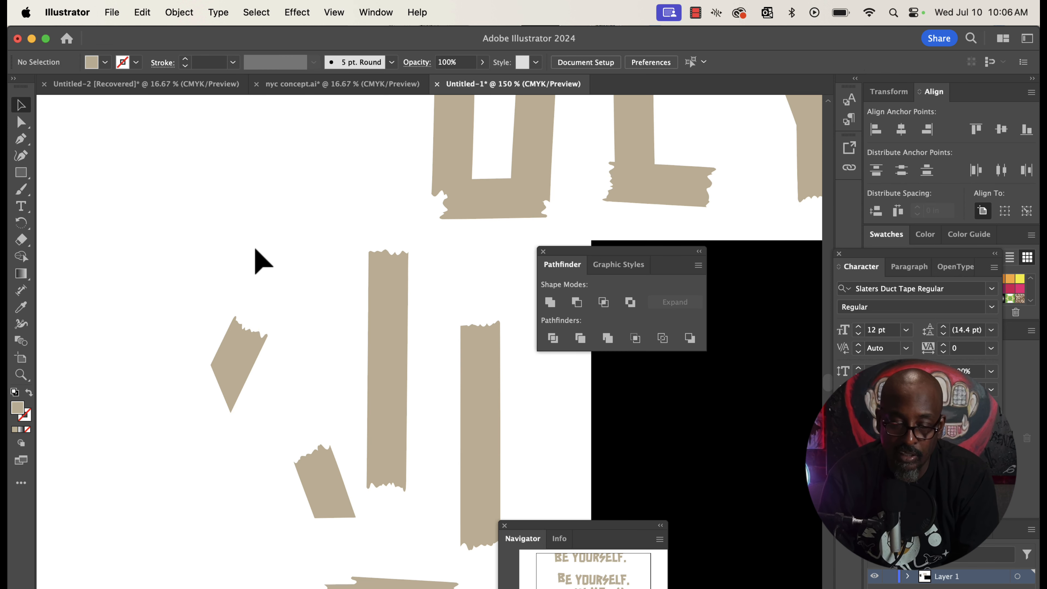
drag(377, 586, 163, 332)
click(191, 373)
click(149, 350)
drag(191, 367, 165, 235)
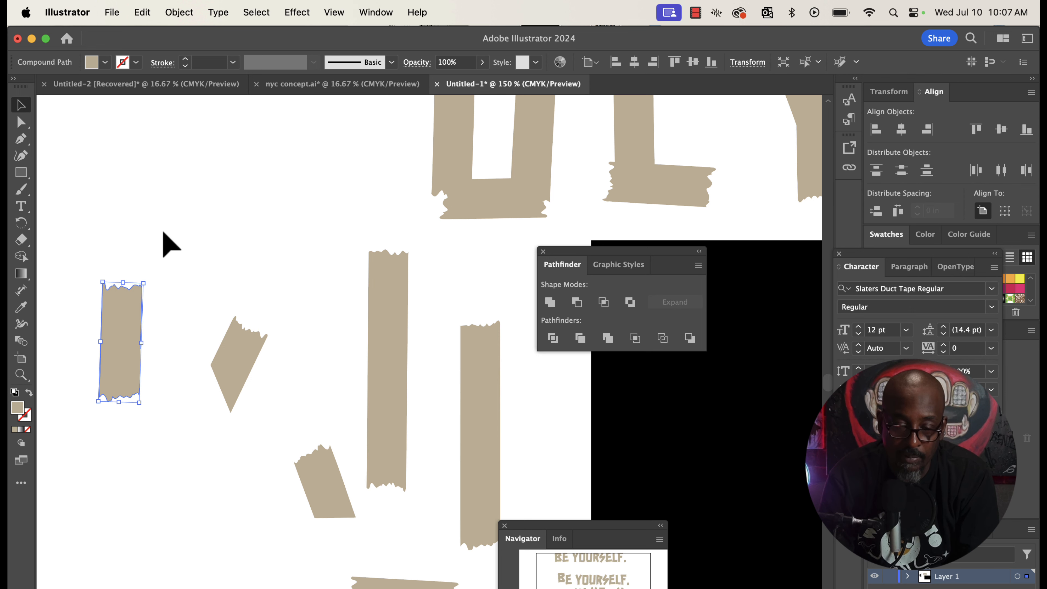
Step: Lengthen the short strip to about the long strips' size by moving its upper torn-edge anchor points upward
click(23, 121)
click(75, 204)
drag(123, 280, 152, 341)
drag(141, 289, 145, 151)
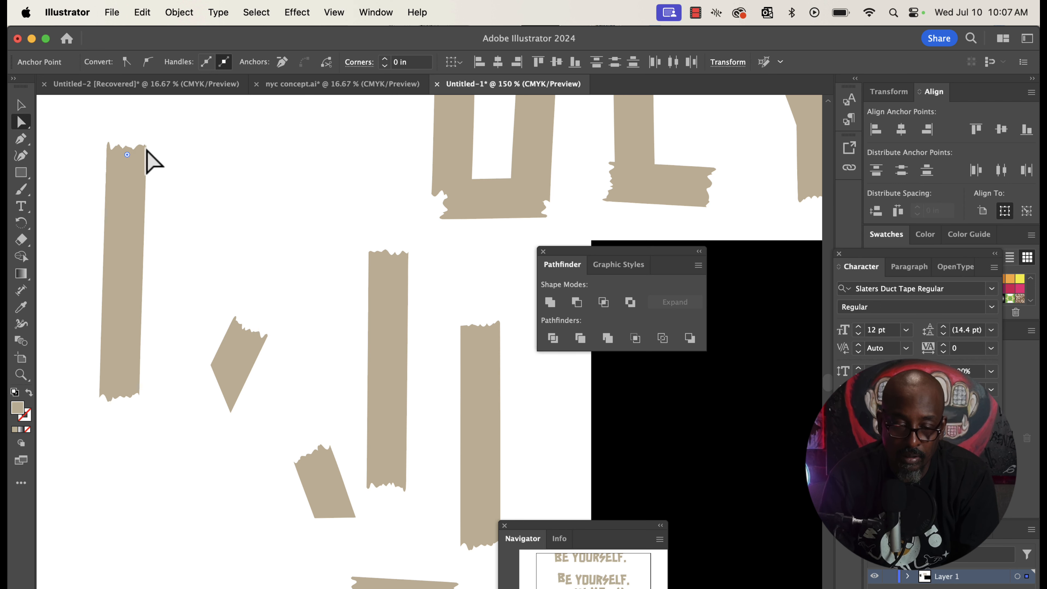
click(184, 192)
click(132, 205)
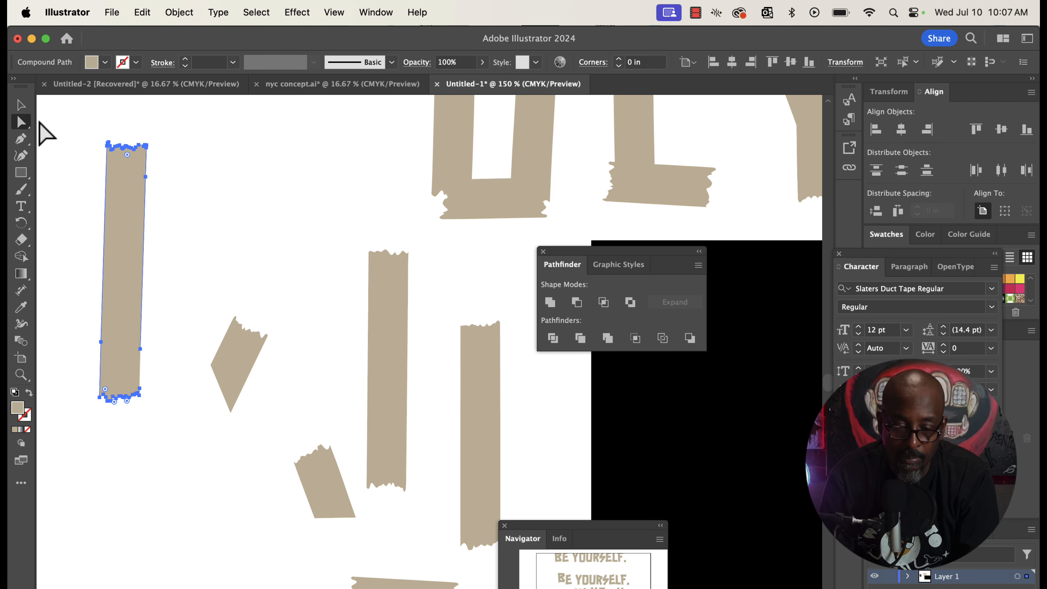
Step: Rotate the lengthened strip slightly so it stands exactly vertical
click(20, 105)
drag(141, 409, 147, 412)
click(170, 347)
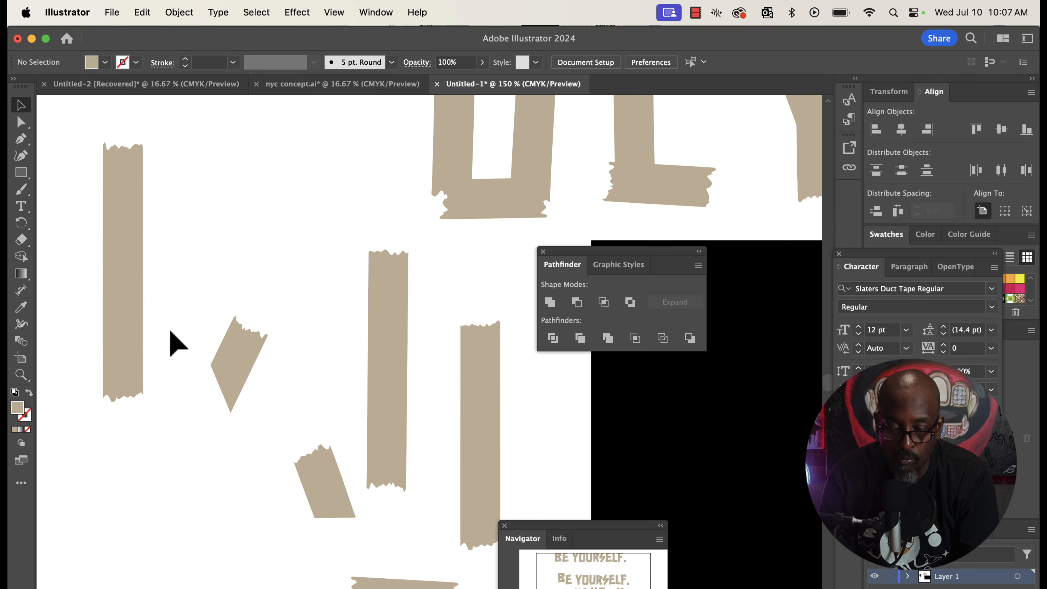
Step: Move the remaining short torn strip below the angled pieces and rotate it upright
drag(396, 584, 252, 572)
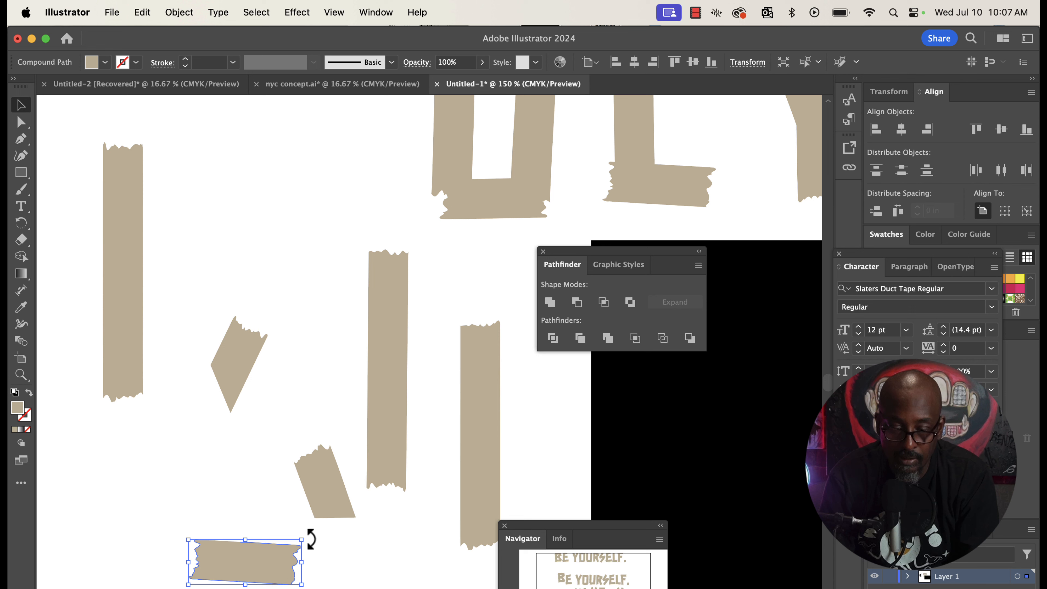
drag(309, 544, 220, 504)
Step: Rotate both angled torn pieces upright with their torn edges facing opposite ways, and place them as ends of one strip
click(237, 361)
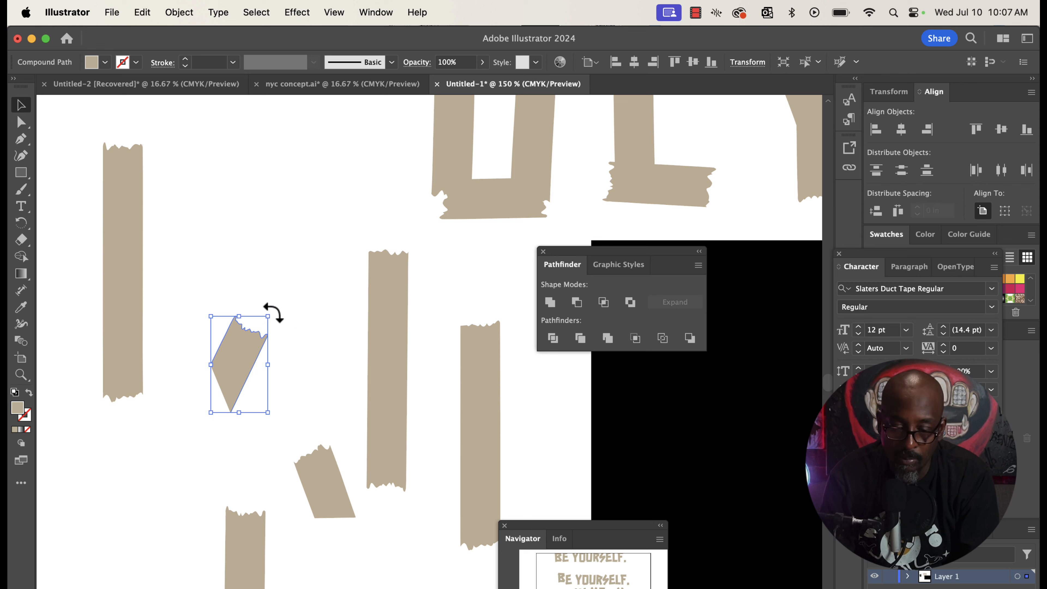
drag(263, 298, 241, 284)
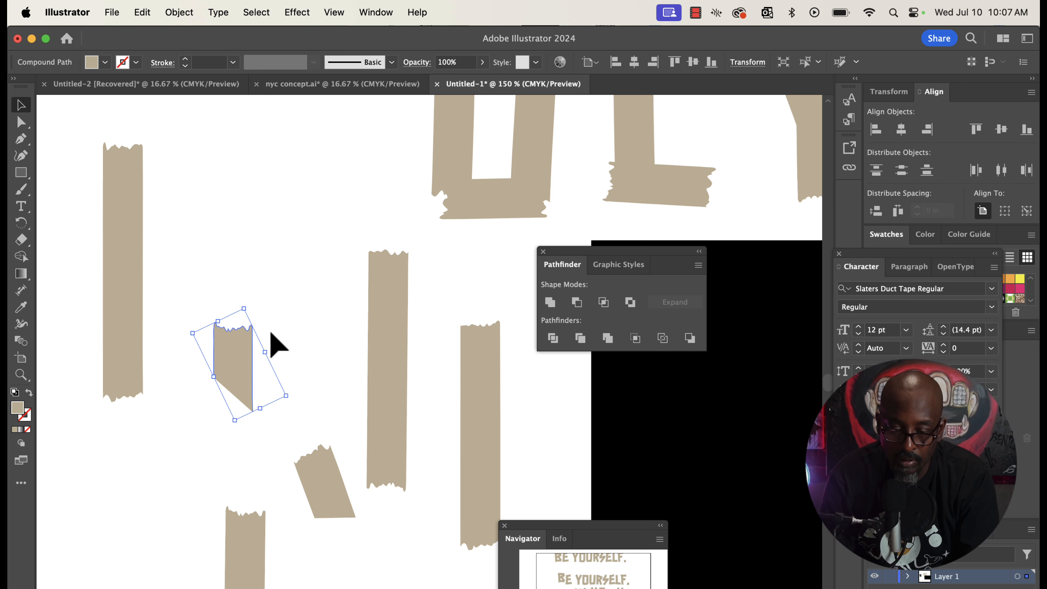
click(325, 503)
drag(362, 526, 287, 366)
drag(325, 466, 221, 445)
mouse_move(235, 359)
mouse_down()
mouse_move(230, 185)
mouse_move(247, 367)
mouse_up()
key(m)
key(v)
drag(226, 487, 229, 354)
drag(226, 336, 292, 394)
Step: Align the two torn end pieces with the rectangle bridging them and unite everything into one long vertical strip
click(310, 343)
drag(311, 334, 314, 334)
click(299, 445)
drag(313, 480, 315, 479)
click(292, 354)
drag(293, 237, 292, 236)
shift+click(300, 313)
drag(263, 168, 279, 470)
click(550, 303)
Step: Adjust the anchor points near the lower left end of the new strip to straighten its side
click(159, 176)
key(a)
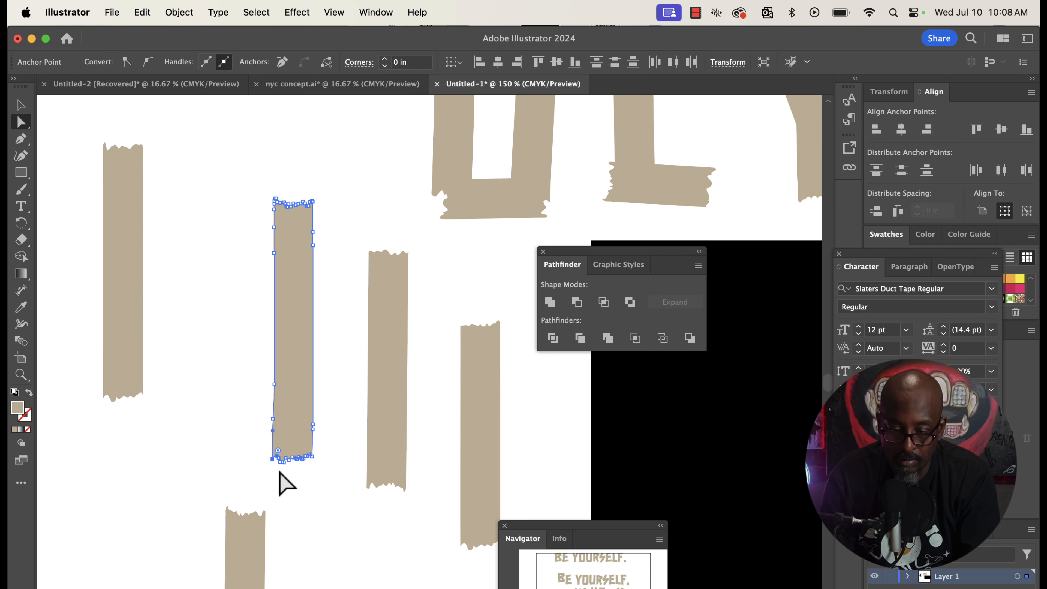
drag(266, 413, 283, 442)
key(Down)
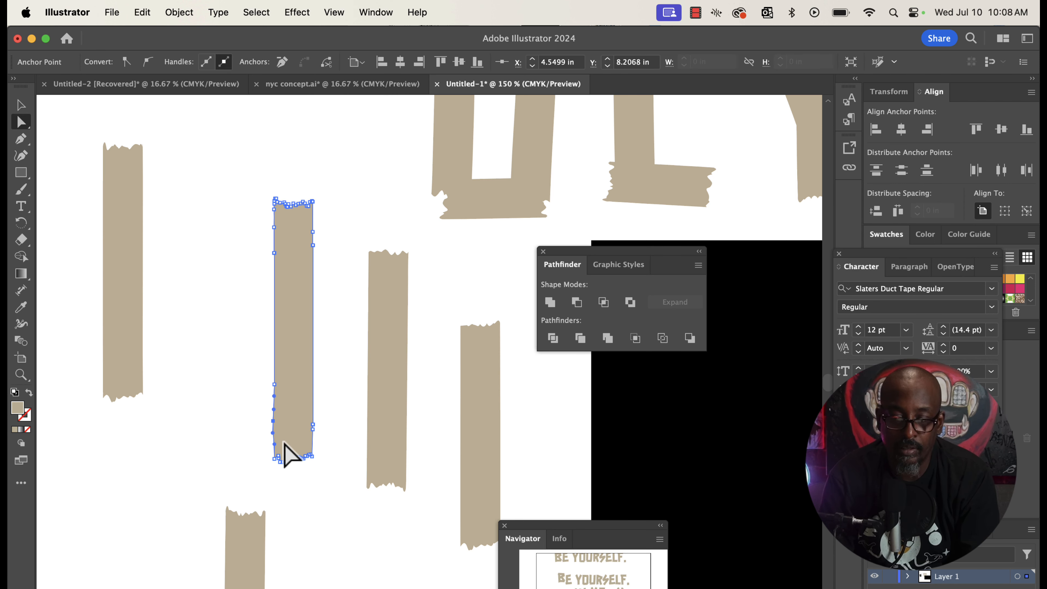
click(254, 444)
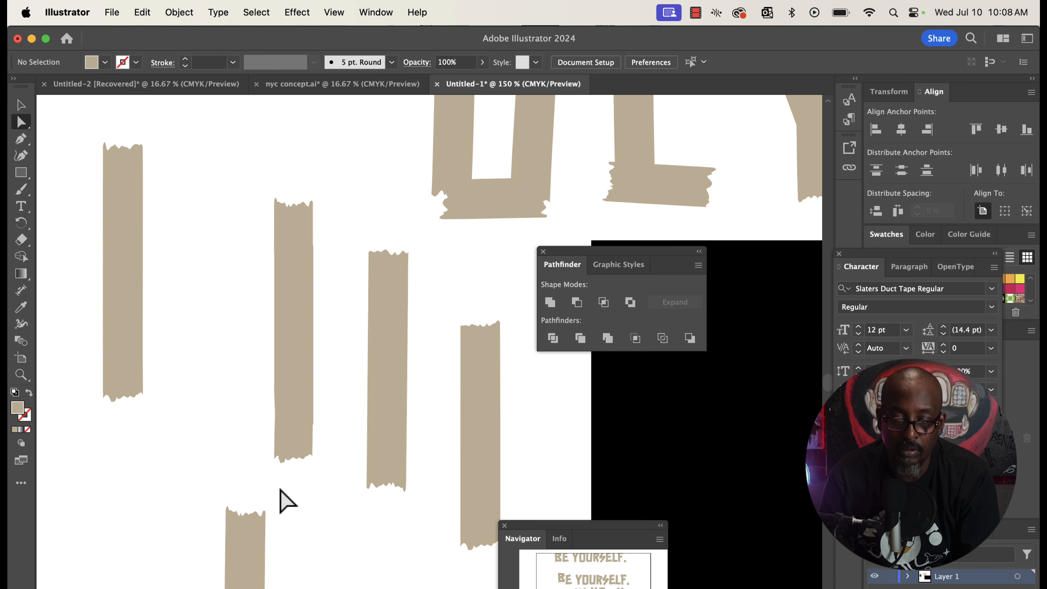
Step: Move the remaining short strip between the finished ones and pull its upper torn-edge anchor points upward to lengthen it
click(295, 398)
drag(248, 542, 243, 451)
click(199, 387)
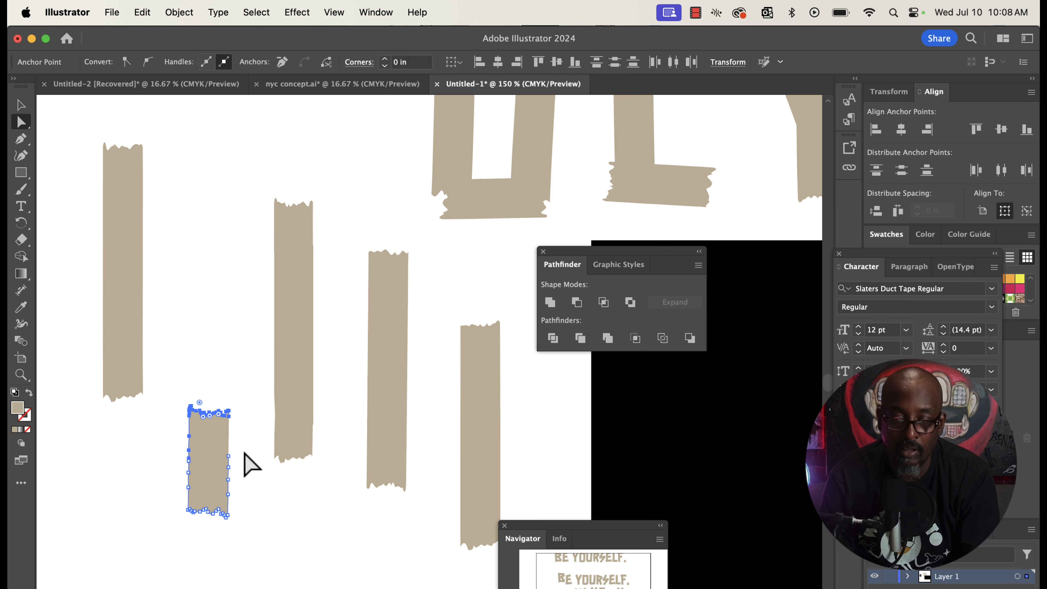
drag(230, 414, 230, 226)
scroll(231, 228, up, 3)
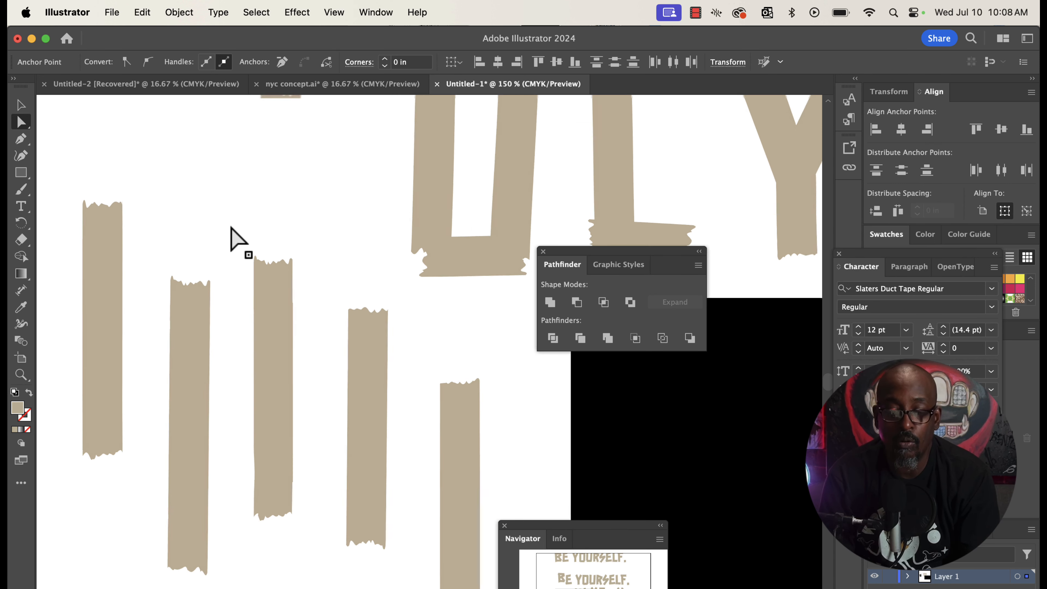
scroll(231, 228, down, 2)
key(super+minus)
key(super+minus)
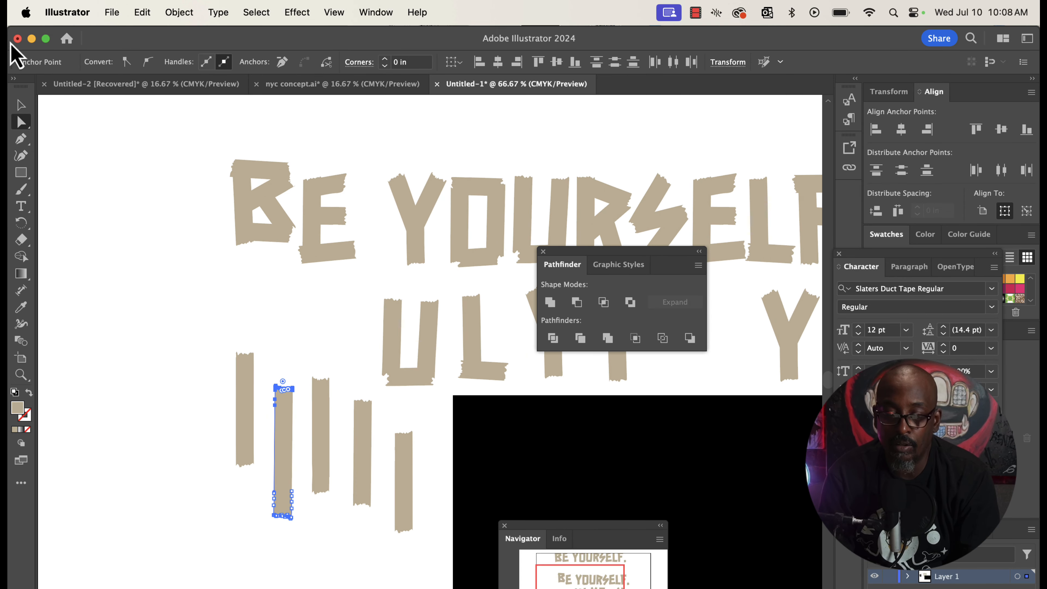
Step: Select all five tape strips, shift them together, and recolor them with the tape color sampled from the Balenciaga shirt lettering
click(20, 105)
scroll(350, 339, down, 3)
scroll(350, 339, left, 2)
drag(257, 357, 448, 454)
drag(383, 404, 345, 393)
scroll(346, 393, left, 2)
click(29, 305)
scroll(130, 309, left, 4)
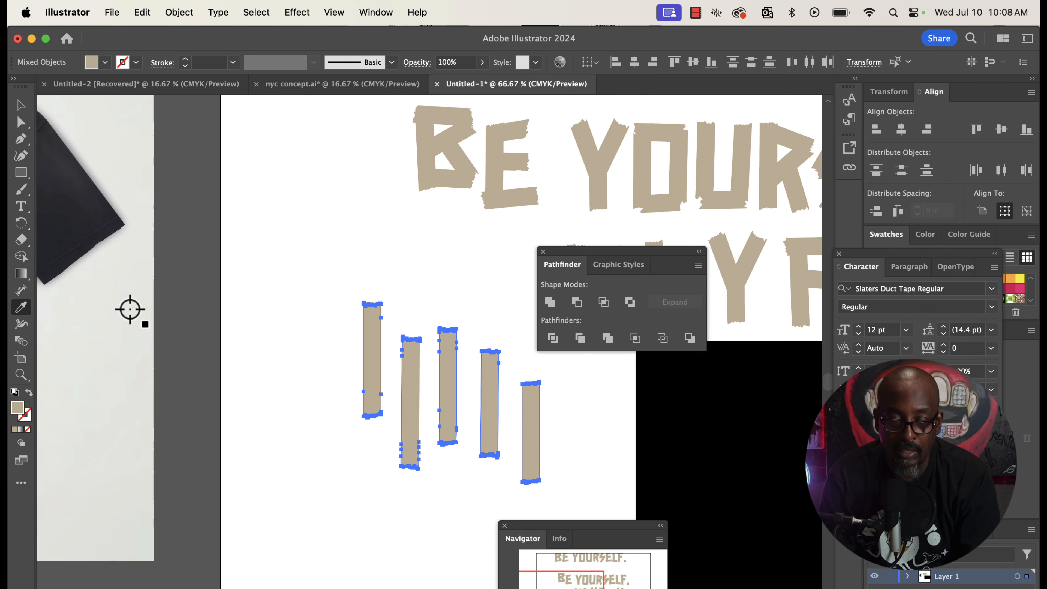
scroll(130, 310, left, 5)
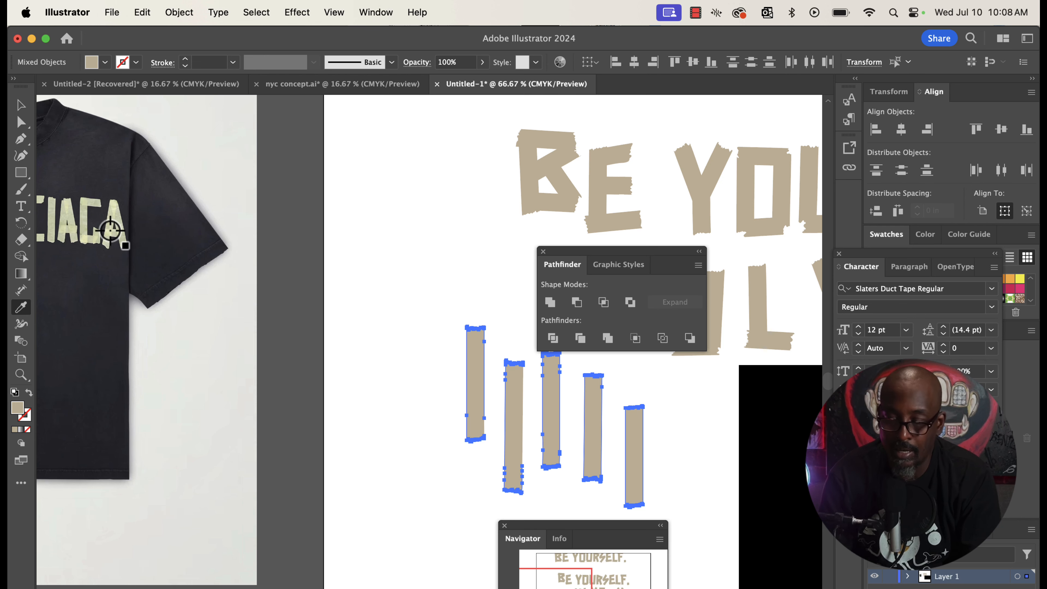
click(115, 235)
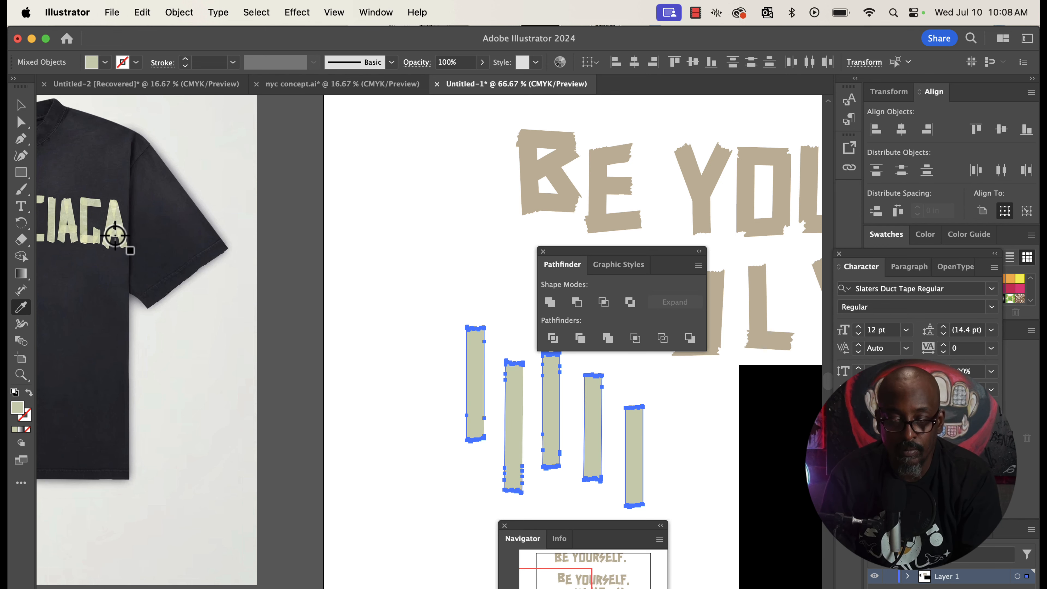
Step: Resample the shirt's tape lettering to give all five strips a lighter pale yellow-green fill, then deselect them
key(super+equal)
key(super+equal)
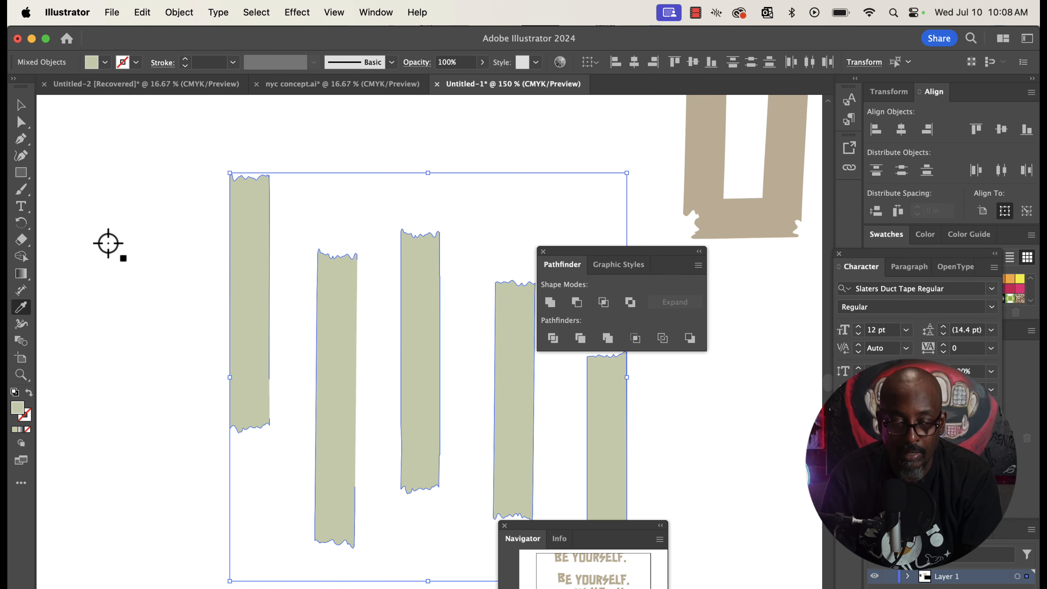
scroll(108, 243, left, 10)
scroll(108, 243, left, 10)
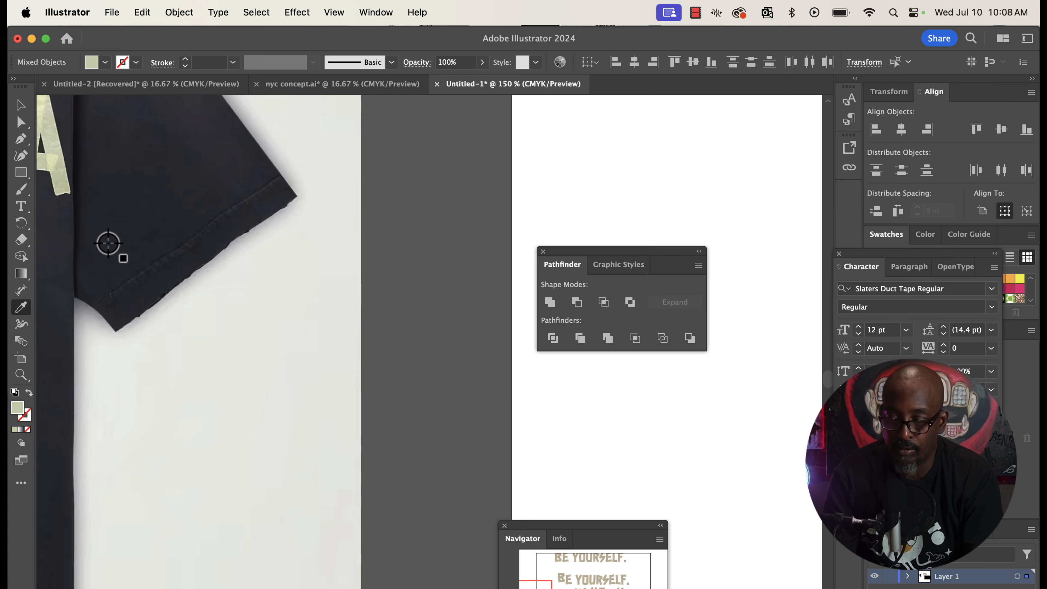
key(super+minus)
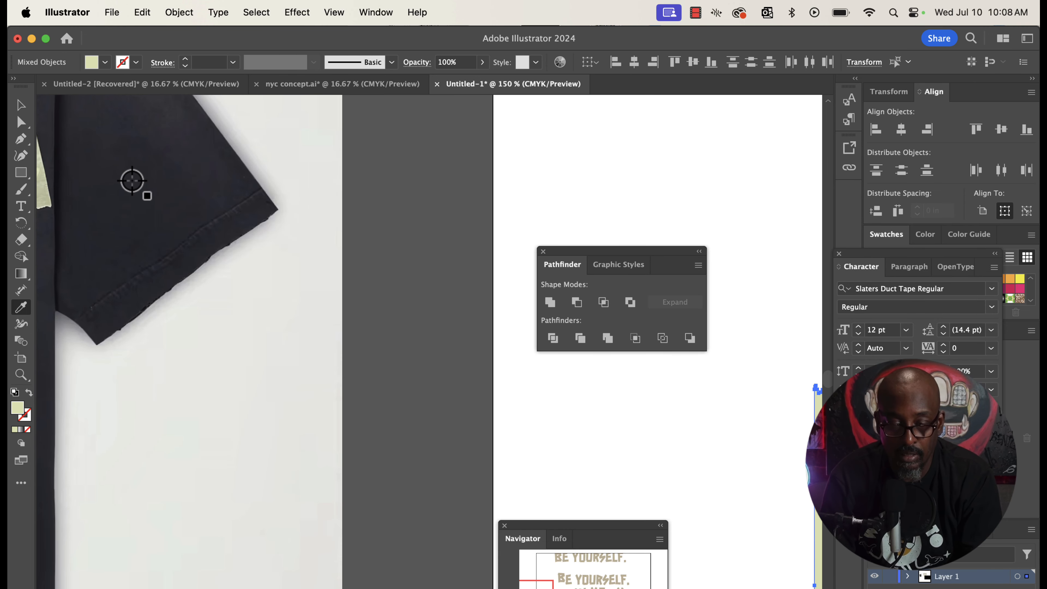
key(super+minus)
scroll(145, 184, left, 8)
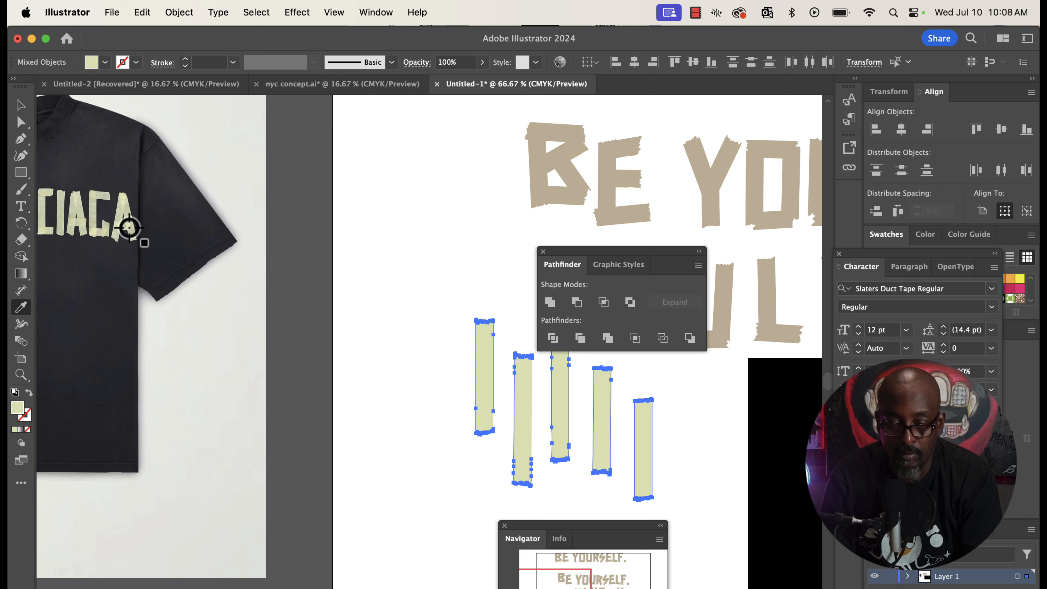
click(125, 225)
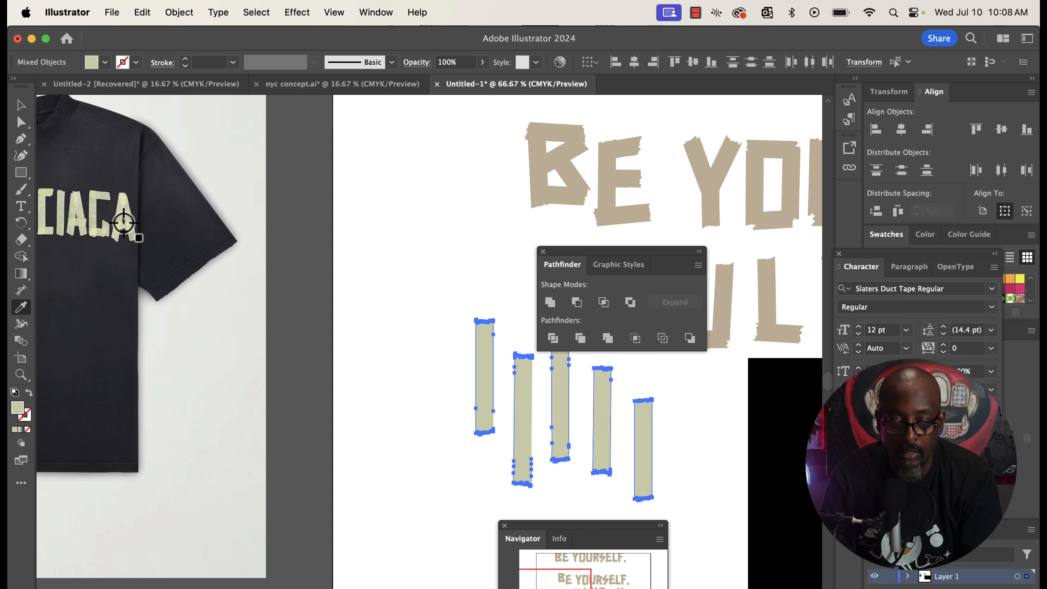
click(128, 218)
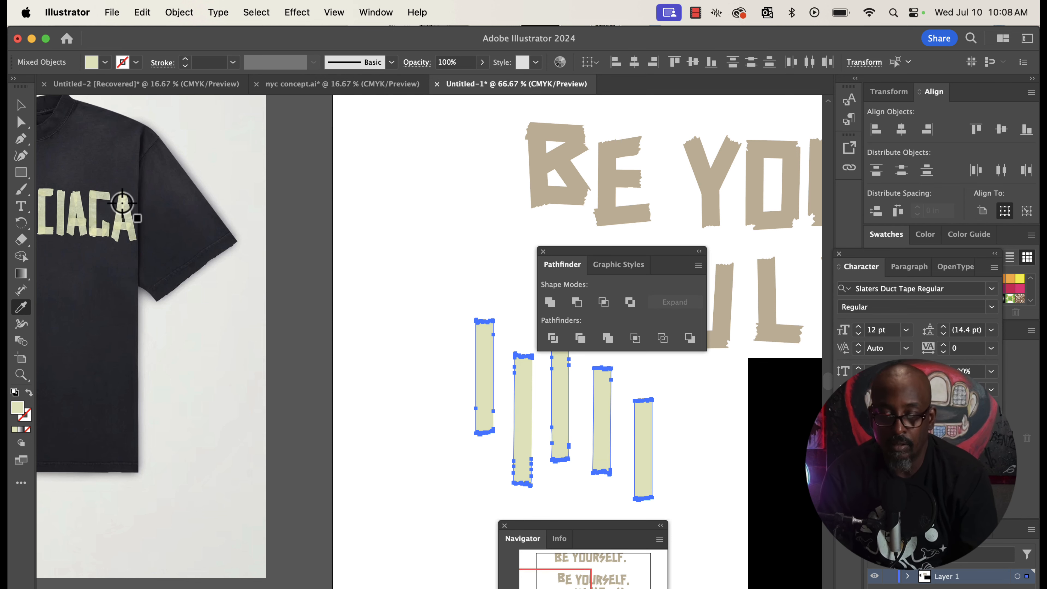
click(20, 106)
scroll(175, 260, right, 10)
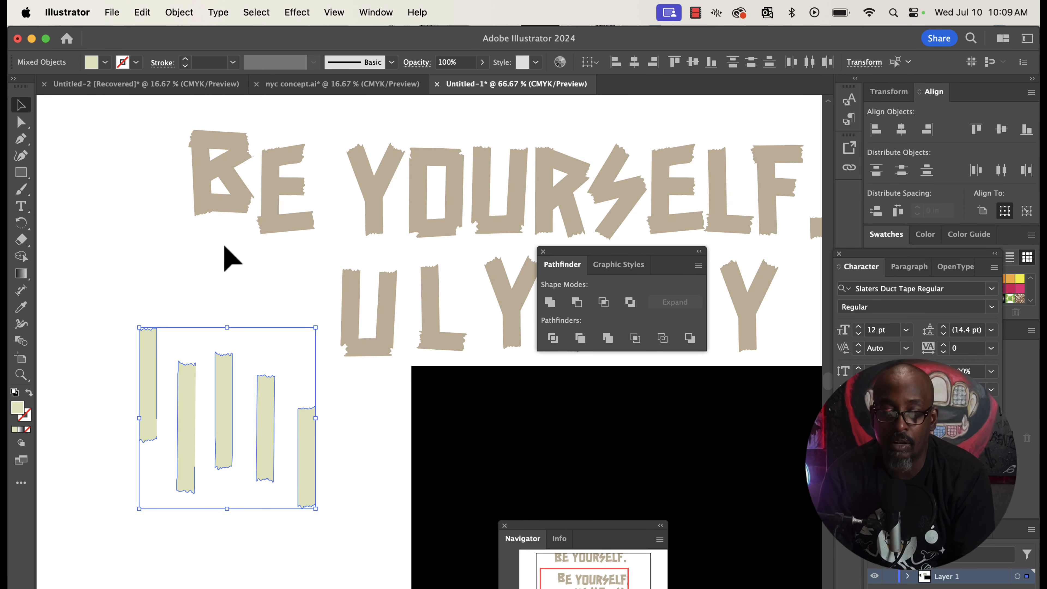
click(239, 321)
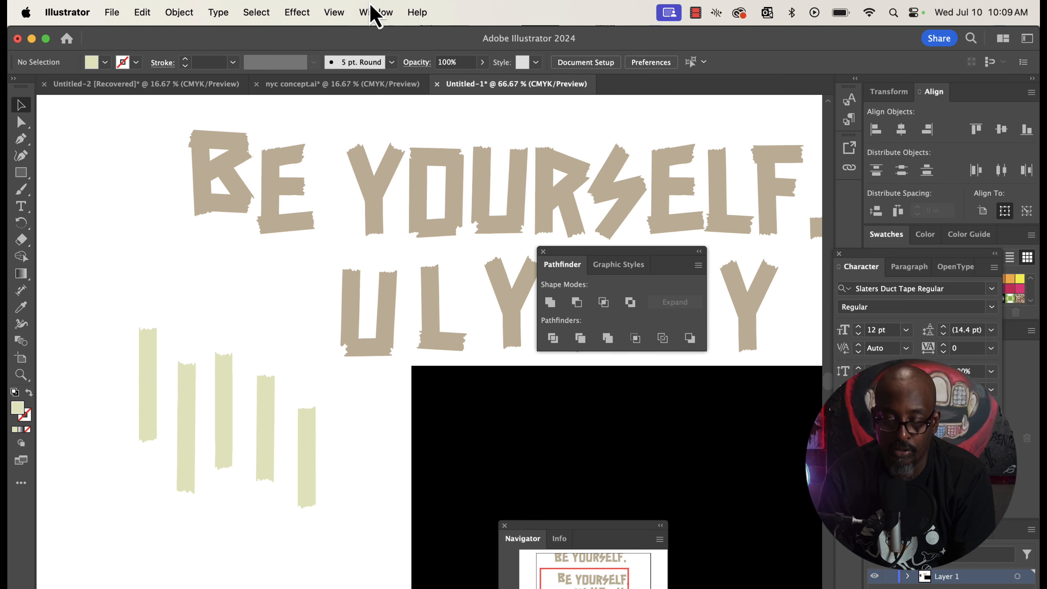
Step: Show the Brushes panel and place it over the canvas beside the lettering
click(374, 13)
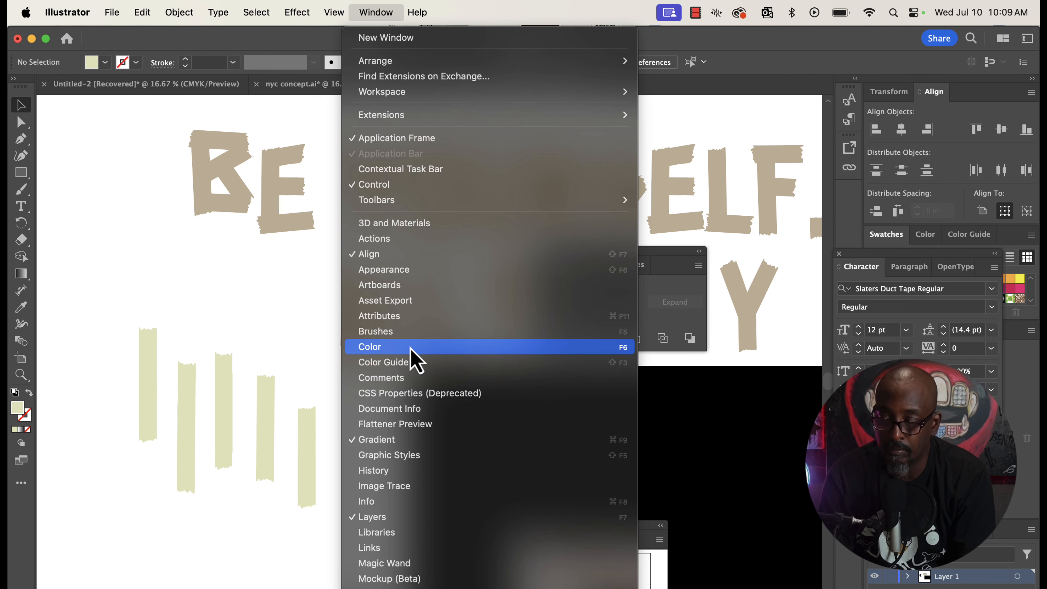
click(405, 332)
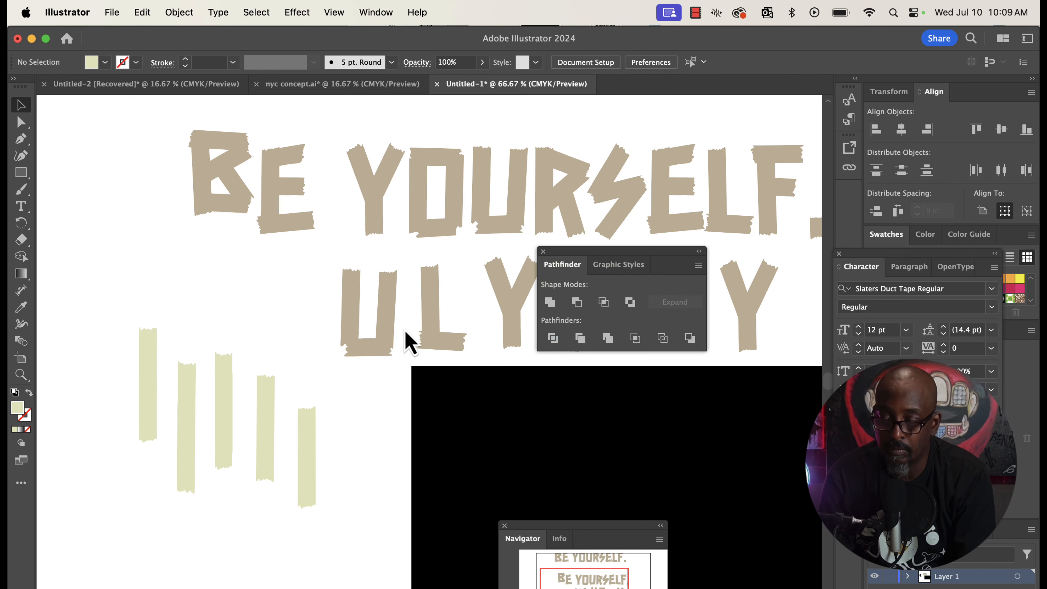
mouse_move(1028, 522)
mouse_down()
mouse_move(997, 521)
mouse_move(638, 136)
mouse_up()
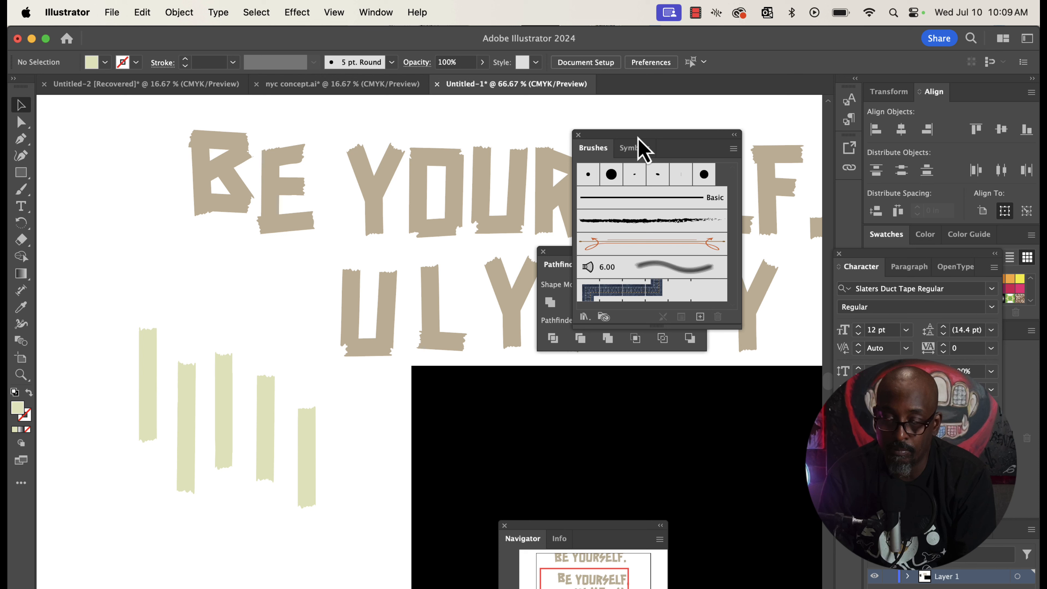
Step: Create an art brush from the rightmost tape strip, keeping the default name Art Brush 1 and the default options
click(305, 427)
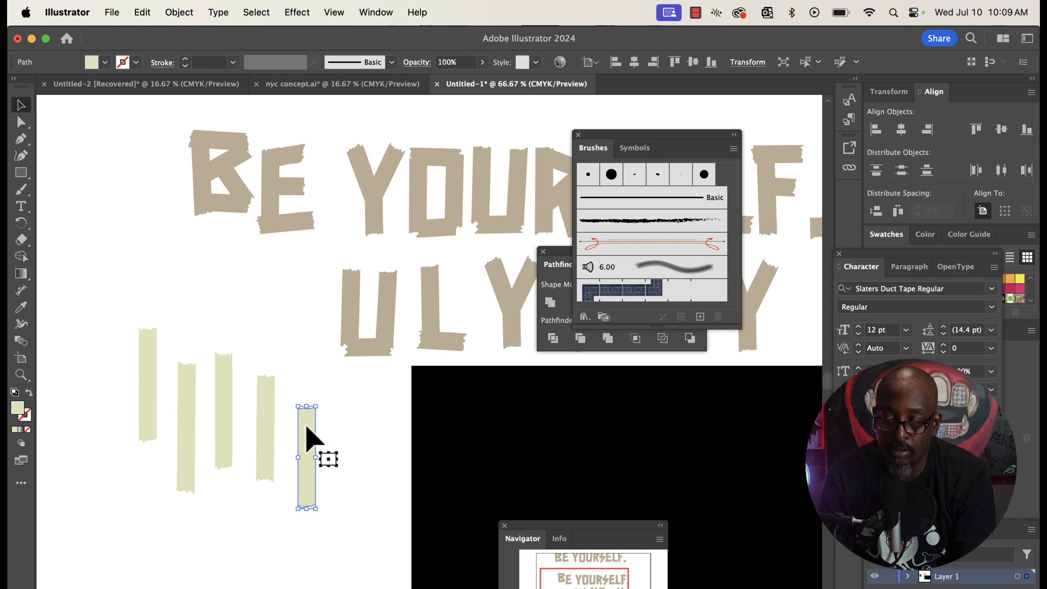
mouse_move(307, 425)
mouse_down()
mouse_move(330, 421)
mouse_move(378, 366)
mouse_move(646, 267)
mouse_up()
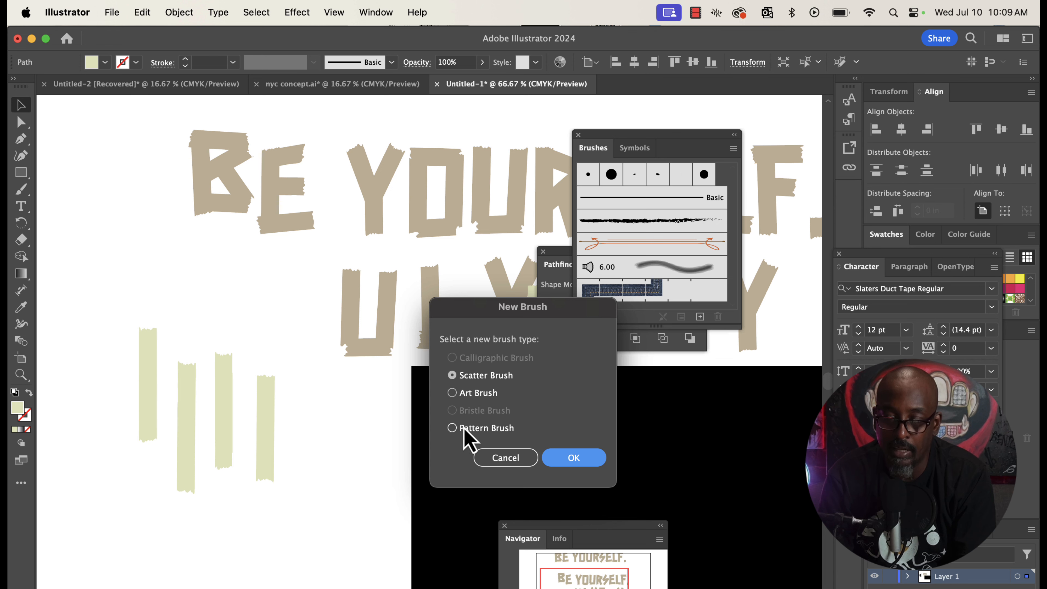
click(478, 393)
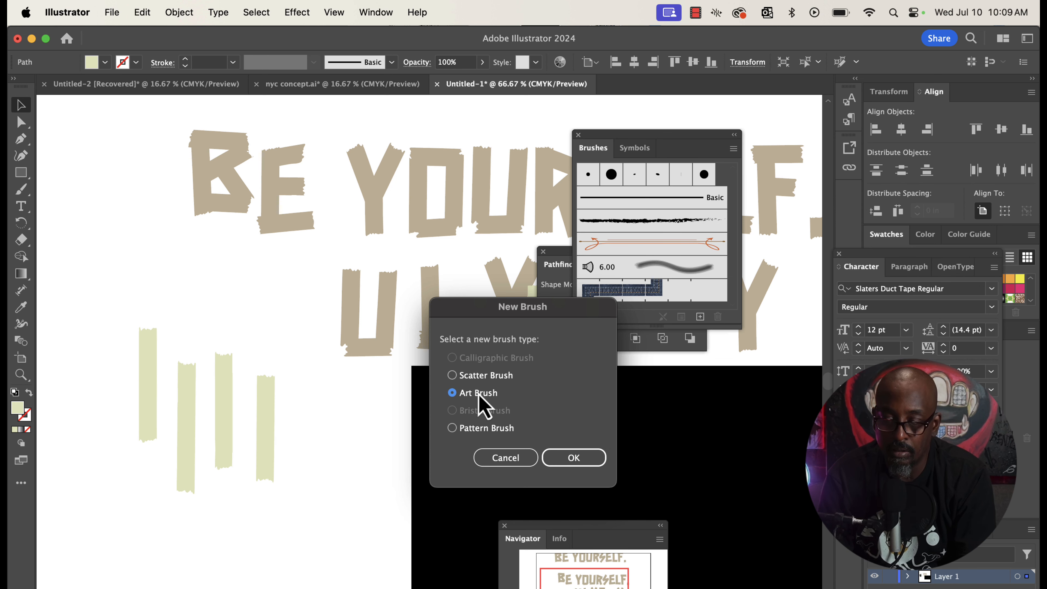
click(575, 459)
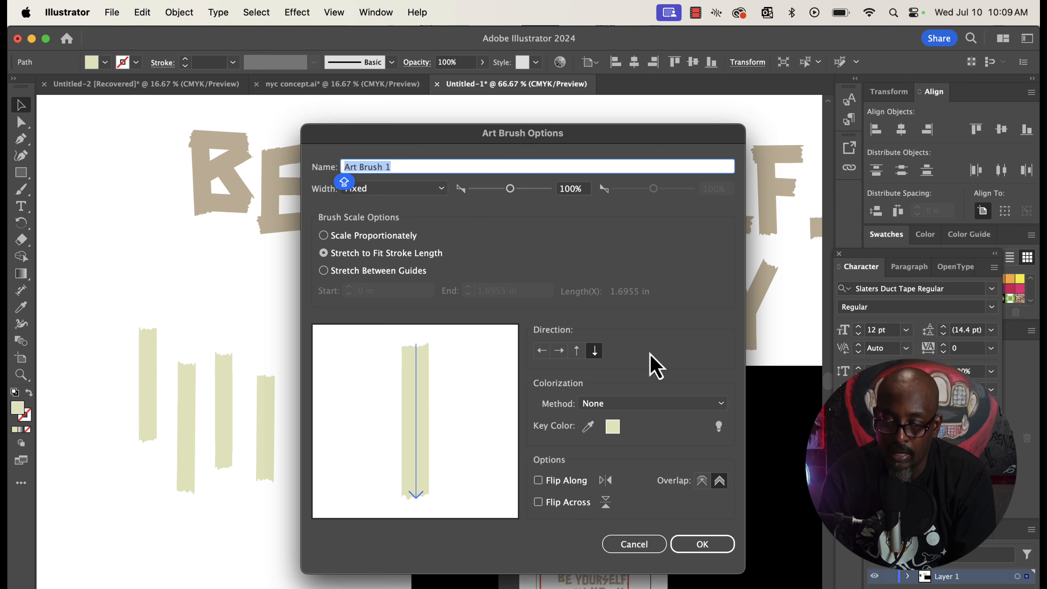
click(709, 551)
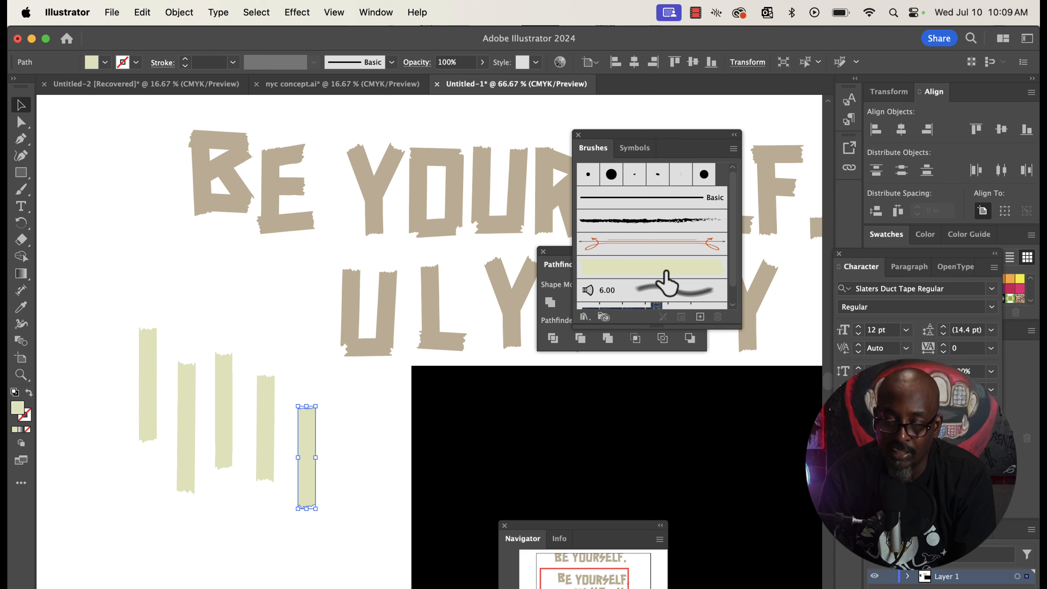
Step: Create Art Brush 2 from the fourth tape strip from the left with the default art brush options
click(264, 398)
mouse_move(262, 396)
mouse_down()
mouse_move(409, 339)
mouse_move(677, 285)
mouse_move(661, 289)
mouse_up()
click(478, 394)
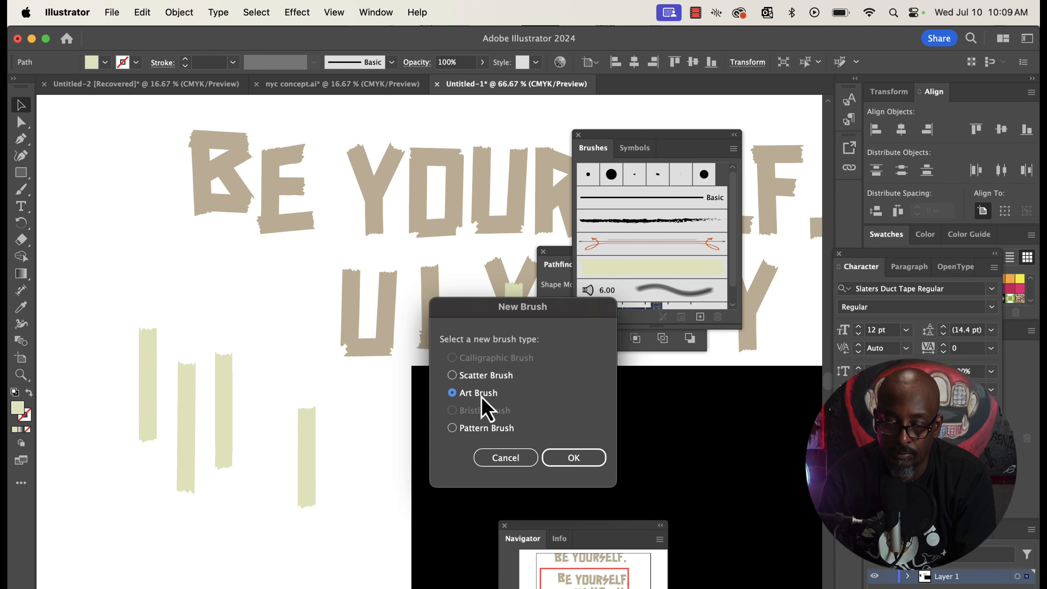
click(571, 459)
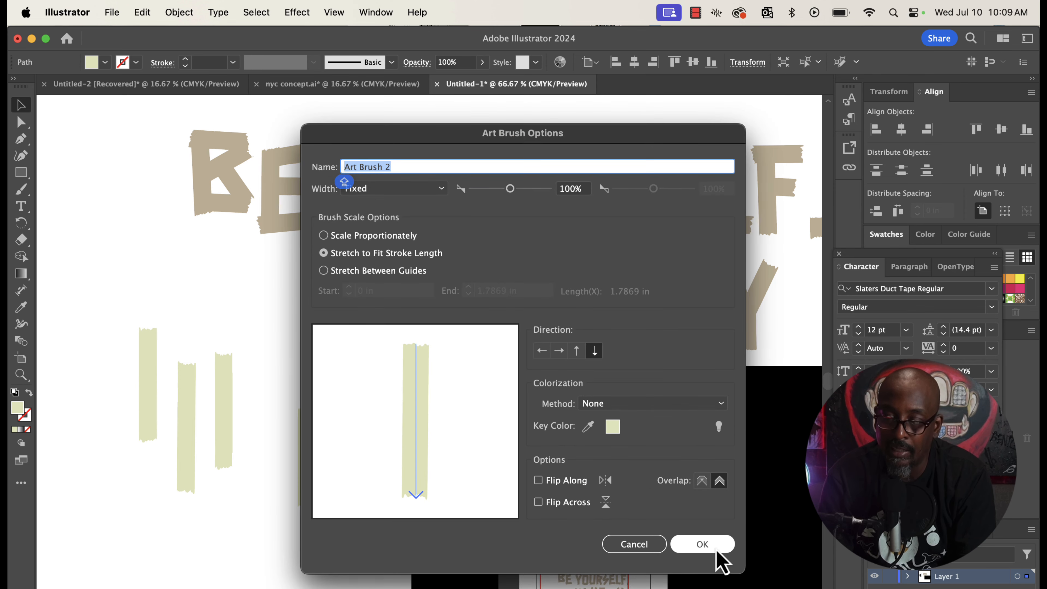
click(703, 545)
Step: Create Art Brush 3 from the middle tape strip with the default art brush options
drag(223, 402, 619, 294)
click(478, 393)
click(572, 458)
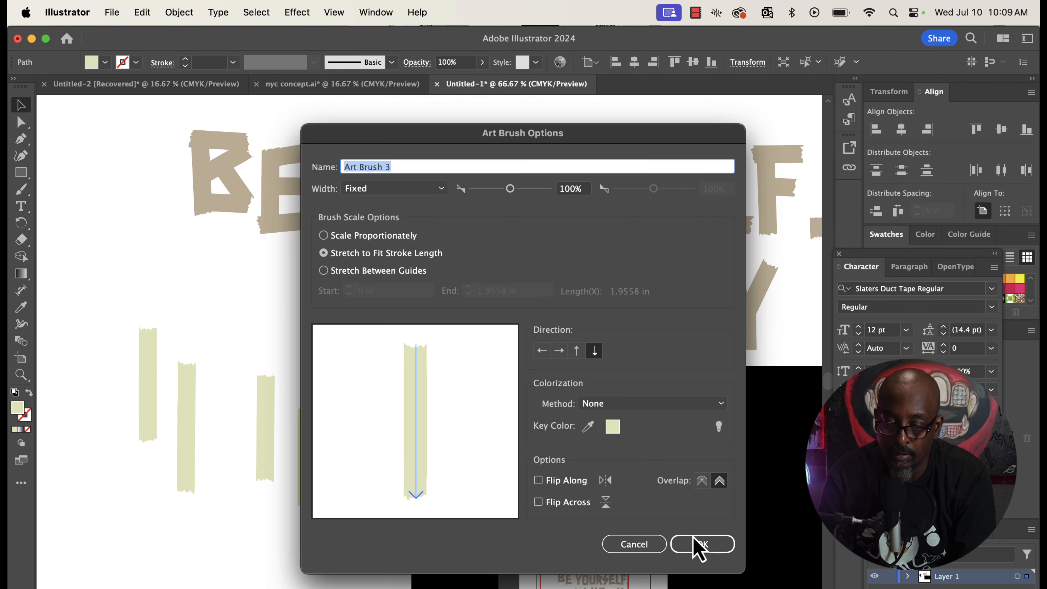
click(697, 547)
Step: Move the second tape strip up beside the leftmost one and make it into a fourth art brush with default options
mouse_move(217, 455)
mouse_down()
mouse_move(257, 334)
mouse_move(180, 350)
mouse_up()
click(21, 122)
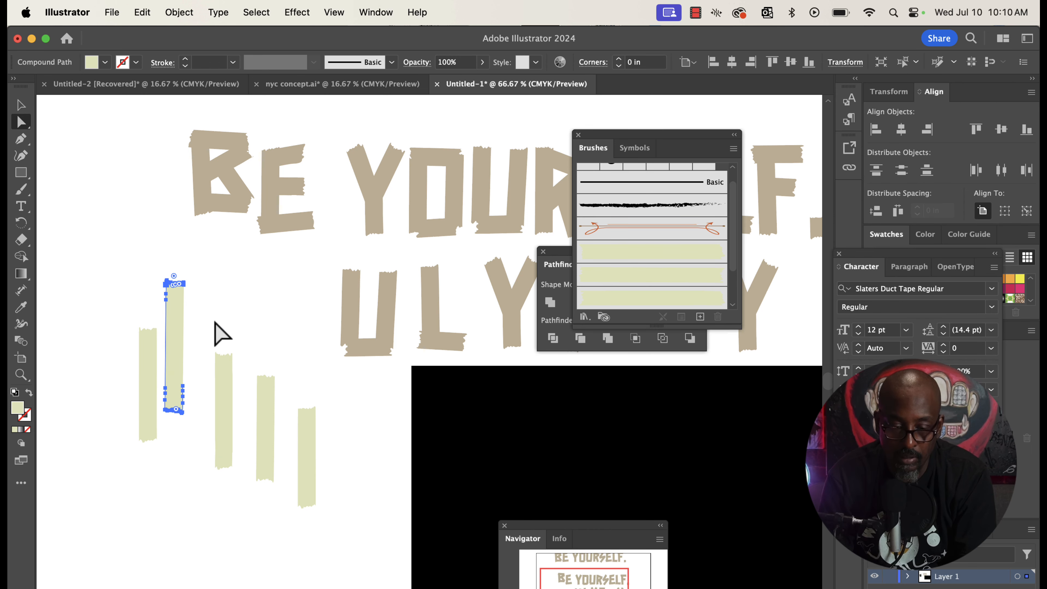
click(175, 281)
click(184, 381)
click(290, 307)
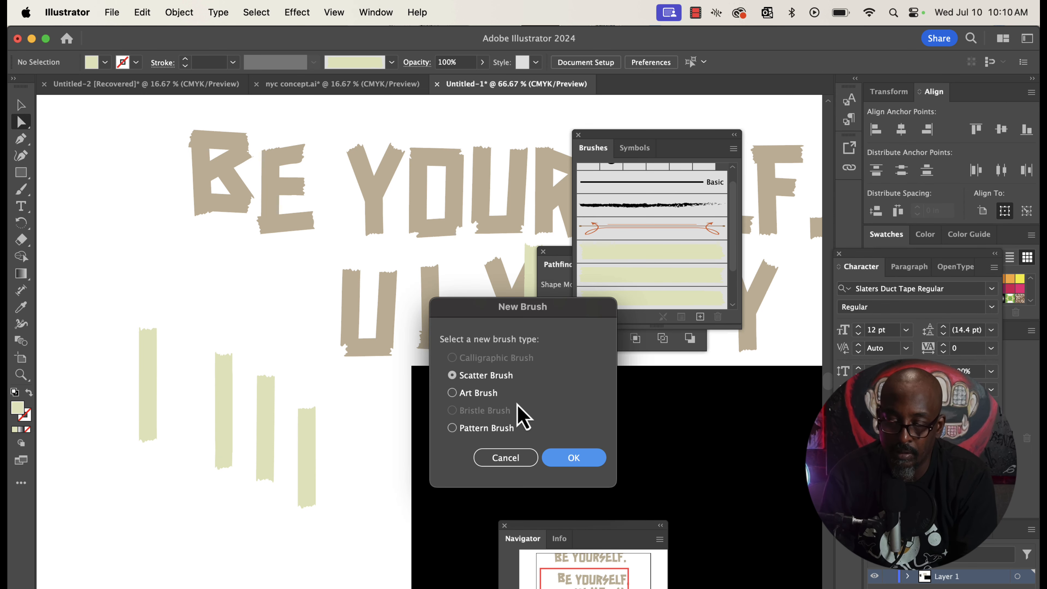
click(573, 458)
click(697, 544)
Step: Create Art Brush 5 from the leftmost tape strip with the default art brush options
click(148, 329)
click(21, 105)
mouse_move(148, 383)
mouse_down()
mouse_move(568, 264)
mouse_move(627, 297)
mouse_up()
click(490, 393)
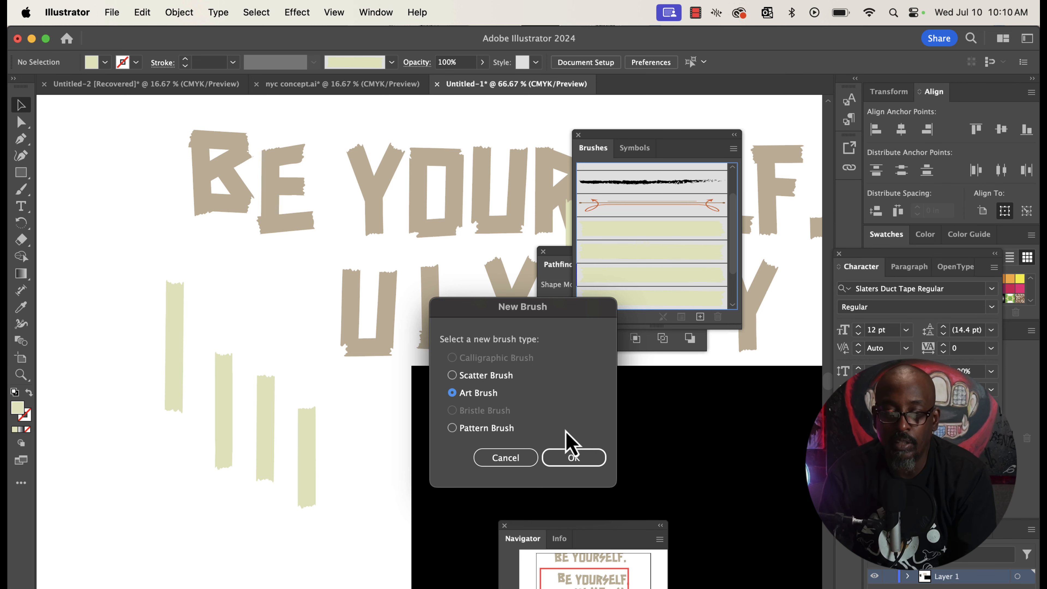
click(593, 458)
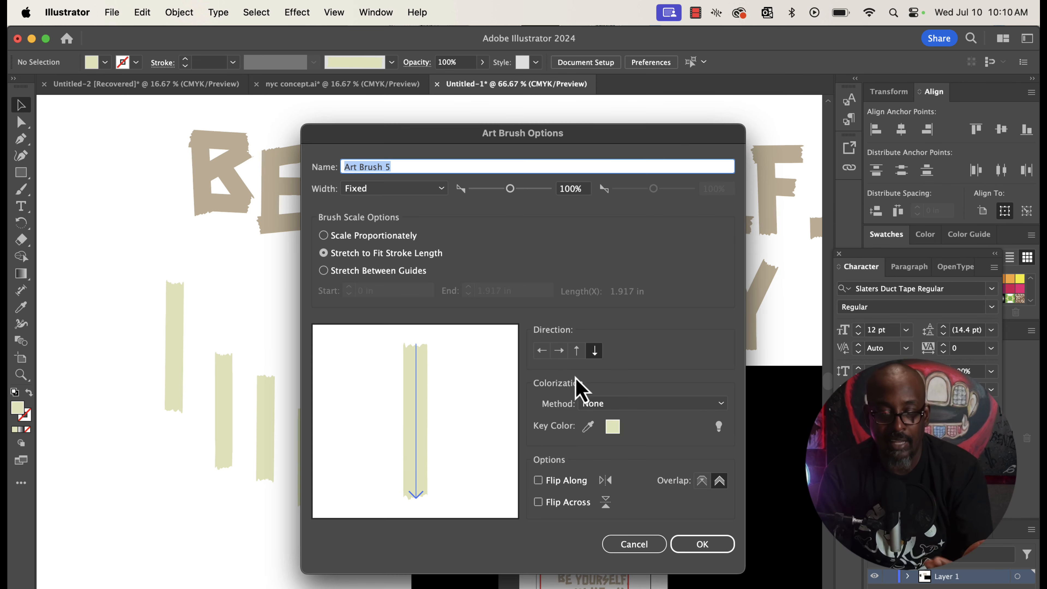
click(705, 547)
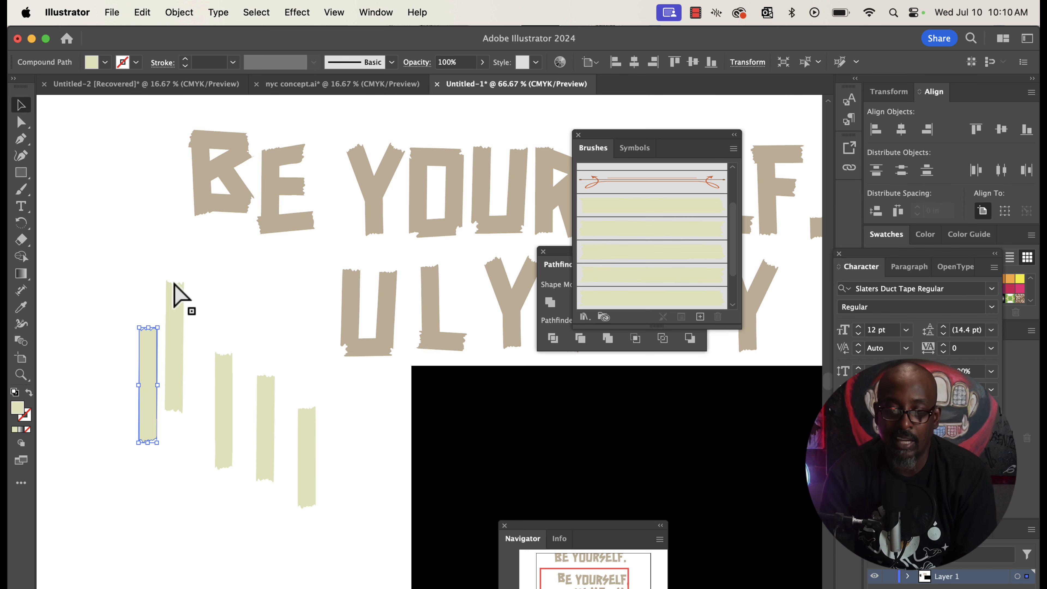
Step: Move the letter B of the larger BE YOURSELF lettering down slightly, closer to the height of the E
key(super+minus)
key(super+minus)
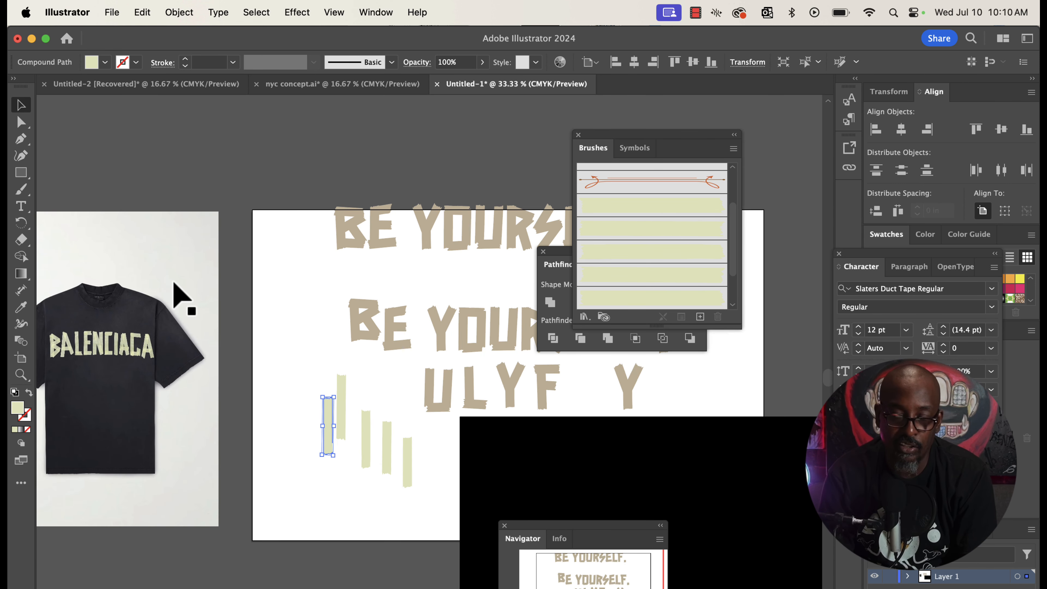
key(super+equal)
key(super+equal)
key(super+equal)
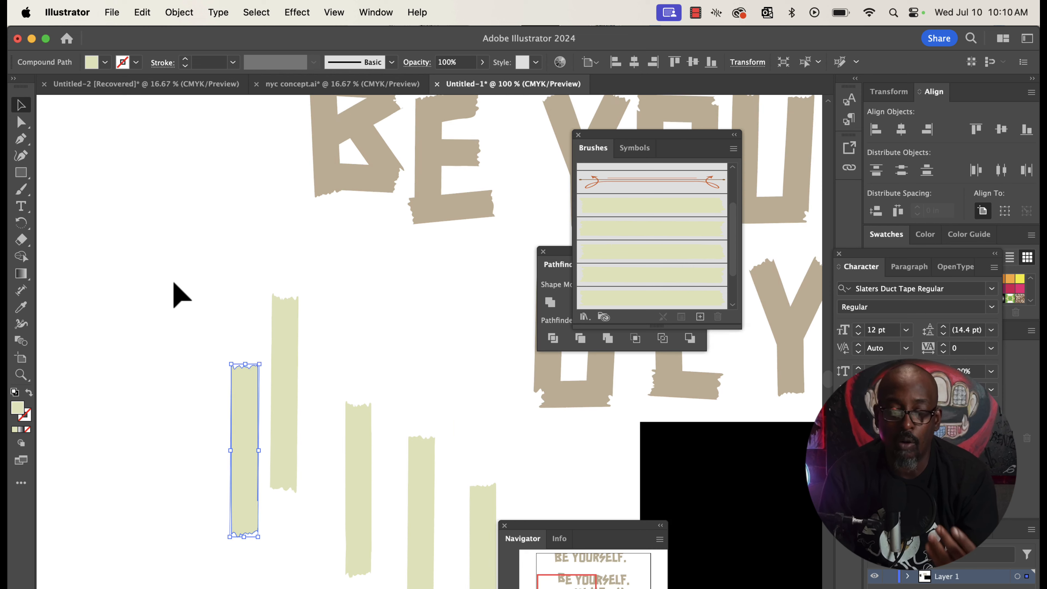
scroll(324, 206, up, 5)
scroll(324, 206, right, 5)
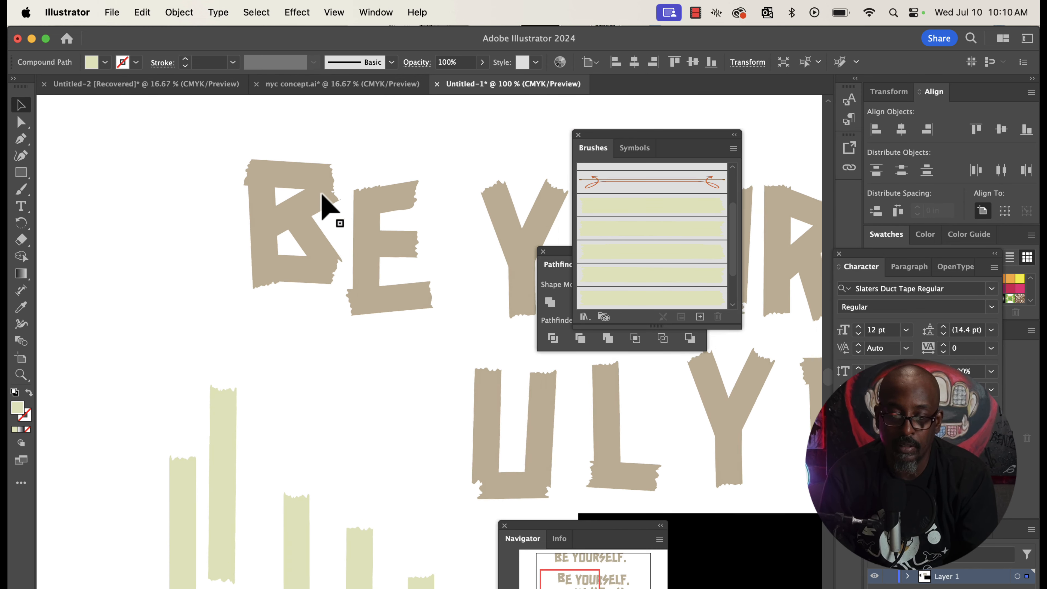
drag(273, 252, 259, 285)
scroll(259, 286, down, 3)
scroll(258, 285, left, 2)
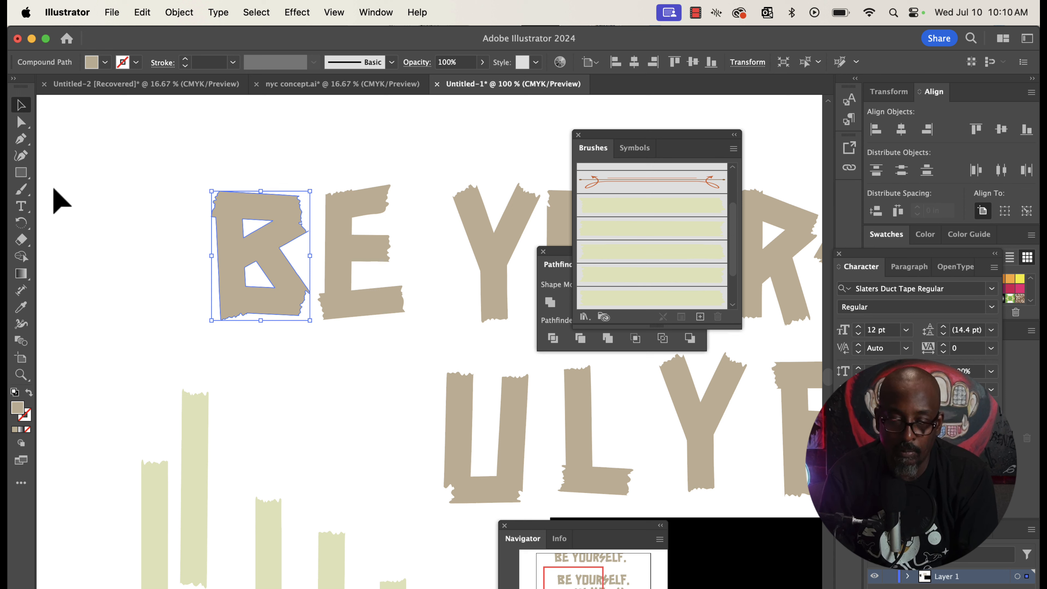
Step: Draw a straight, slightly sloping path with the Pen tool along the top bar of the B and apply Art Brush 1
click(21, 139)
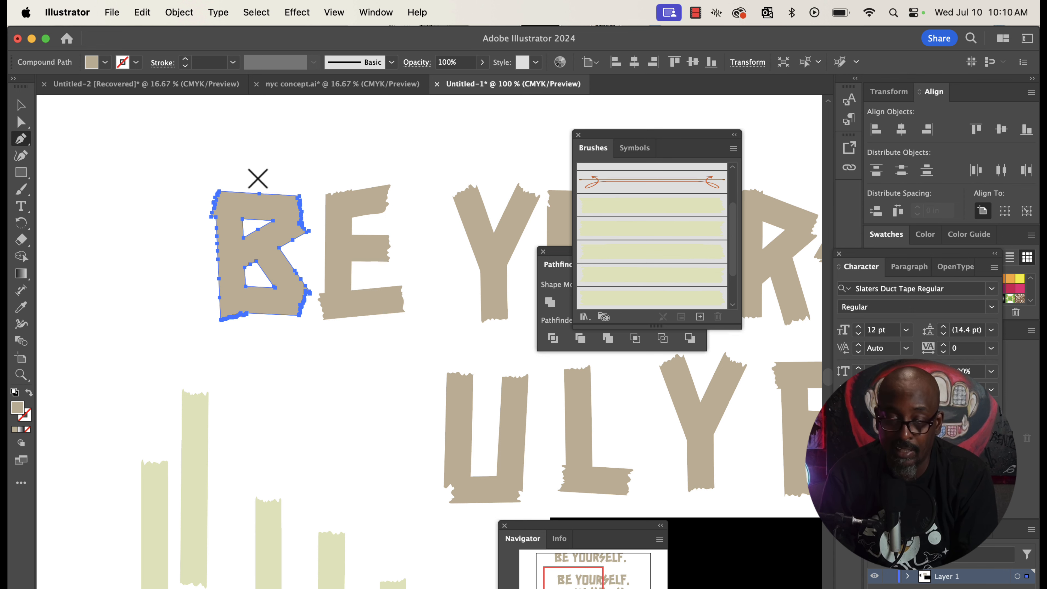
click(202, 196)
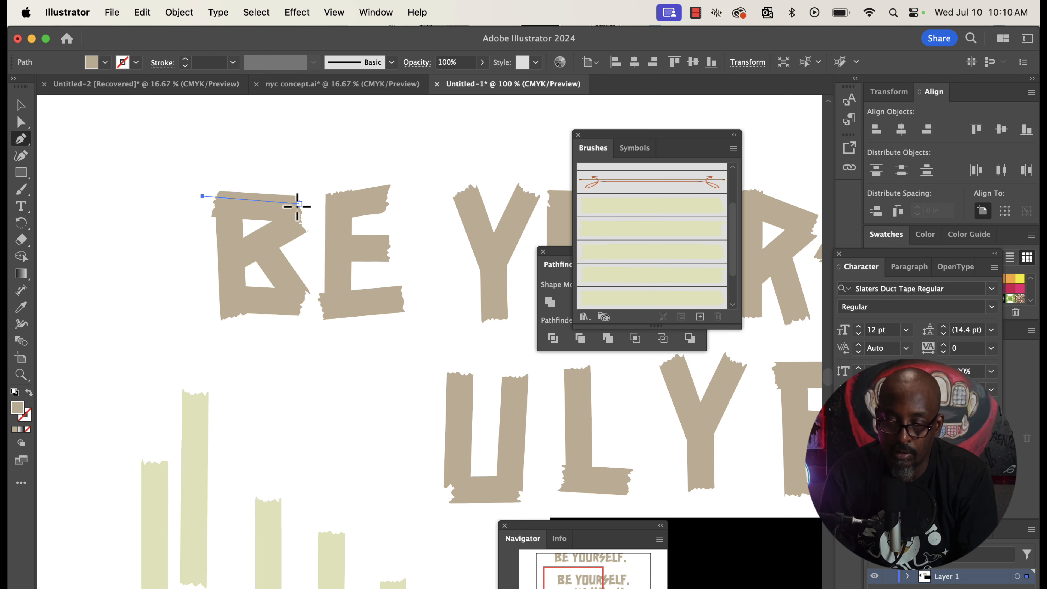
click(306, 209)
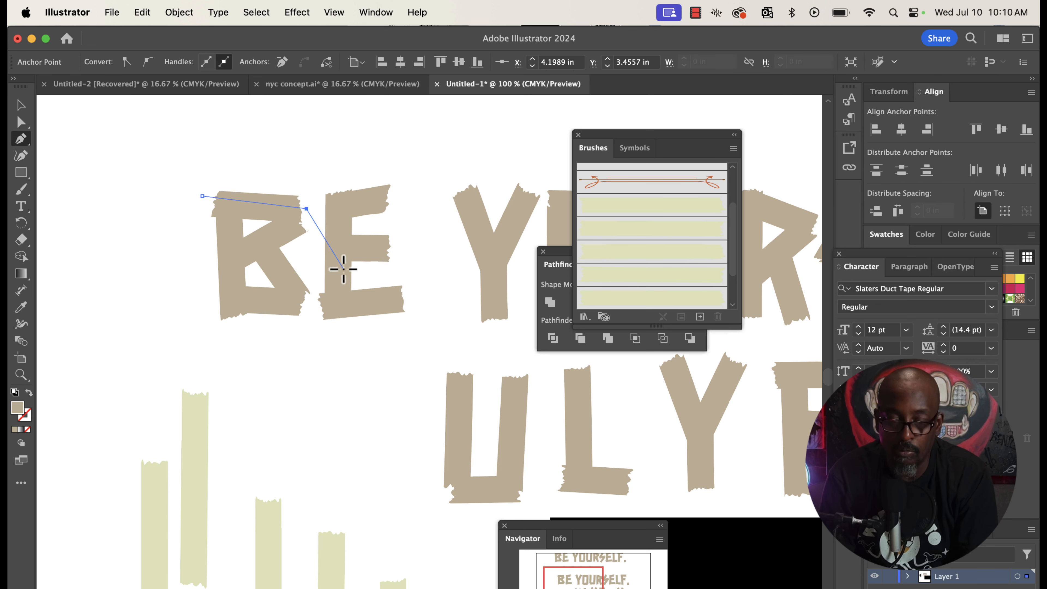
click(619, 210)
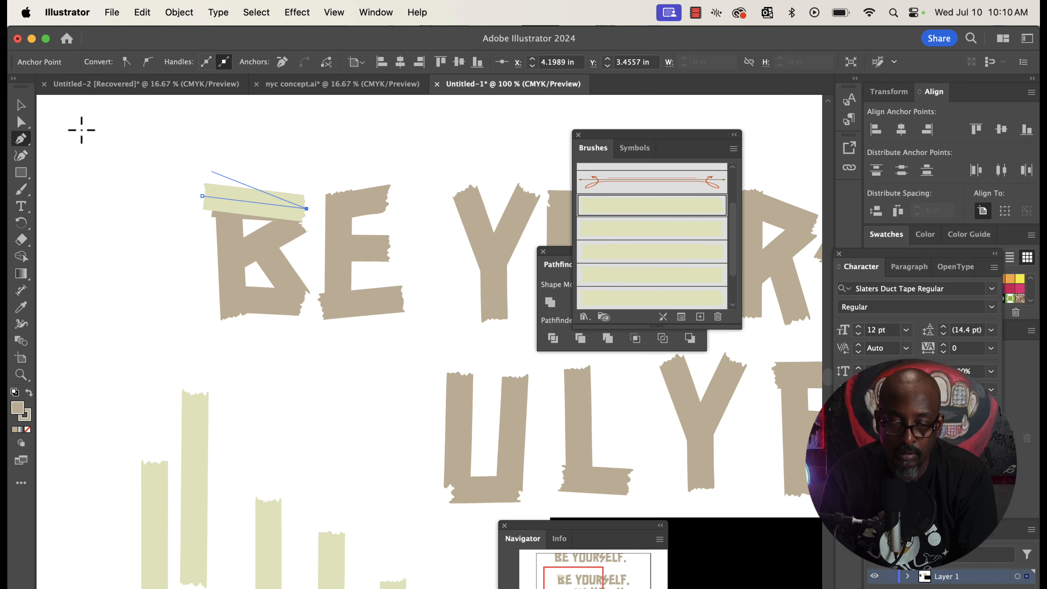
click(18, 109)
Step: Draw a straight path from above the B down its stem with the Pen tool and apply Art Brush 4
click(20, 139)
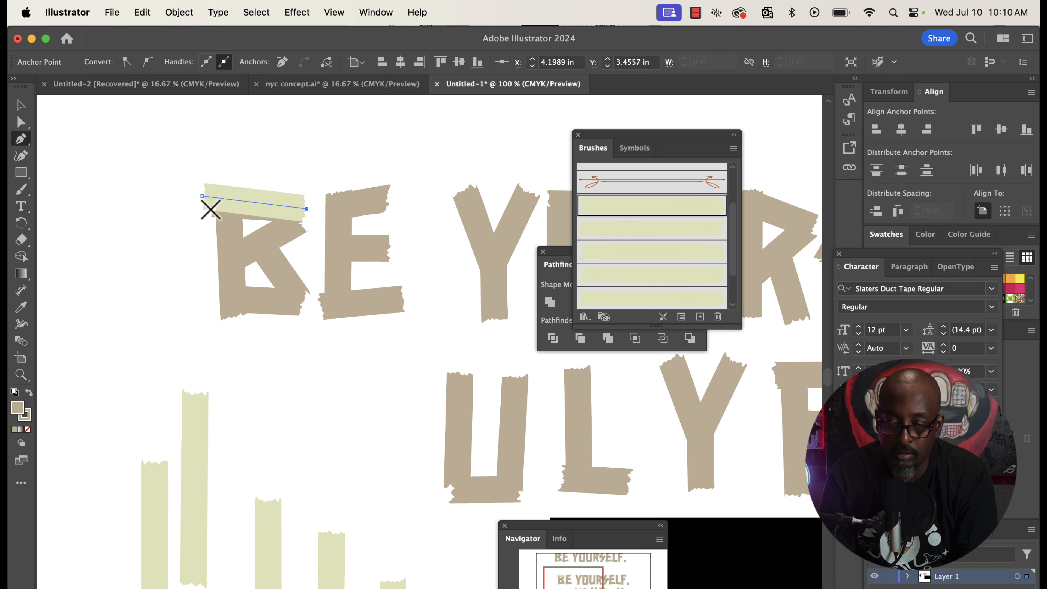
click(221, 178)
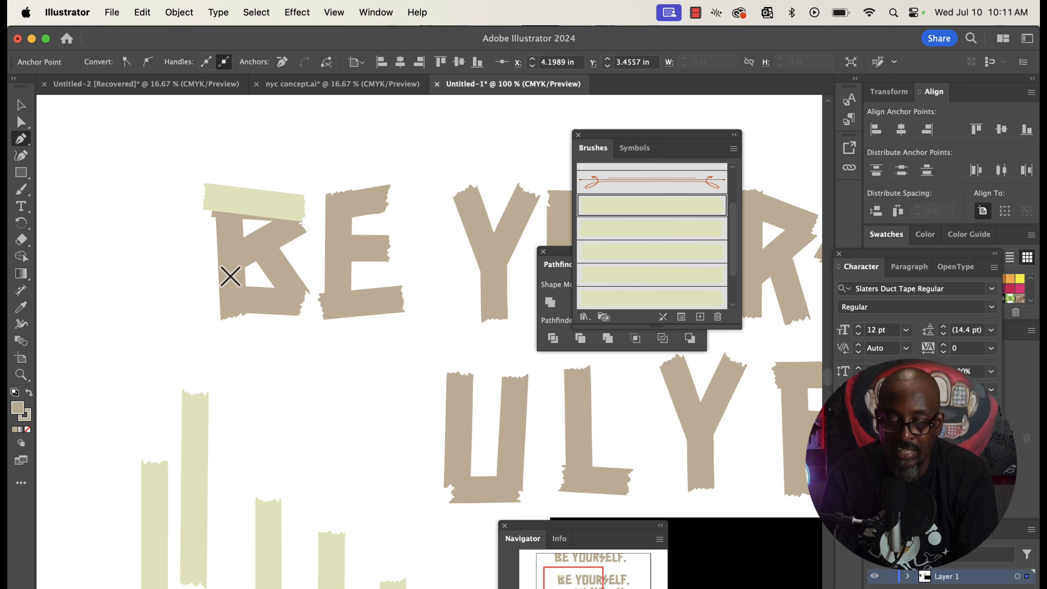
click(233, 339)
click(604, 285)
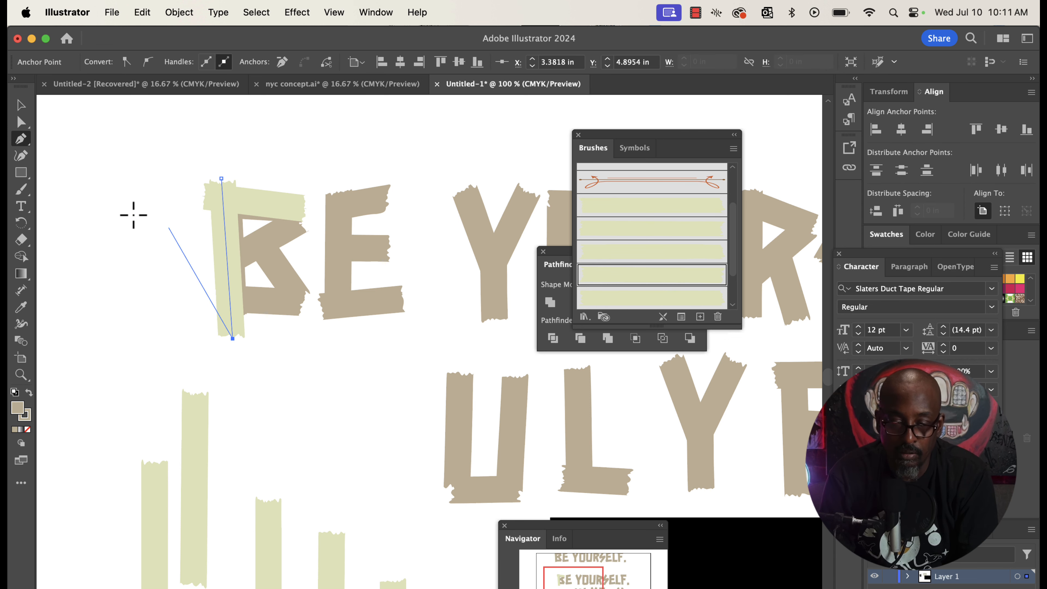
click(25, 106)
Step: Draw a diagonal path from left of the B's stem up to its upper right corner and apply Art Brush 2
click(24, 144)
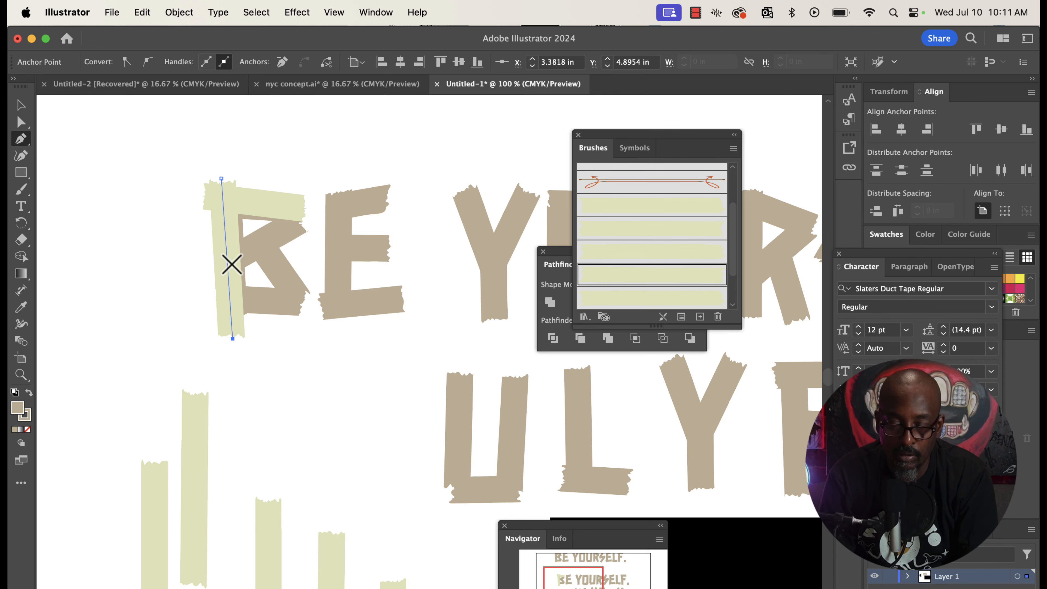
click(202, 277)
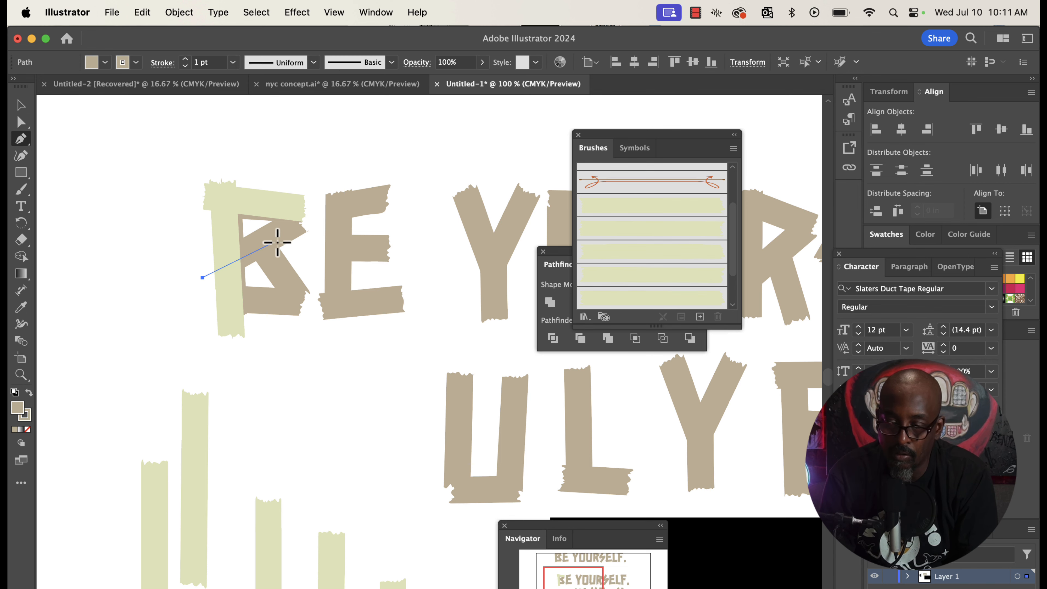
click(300, 222)
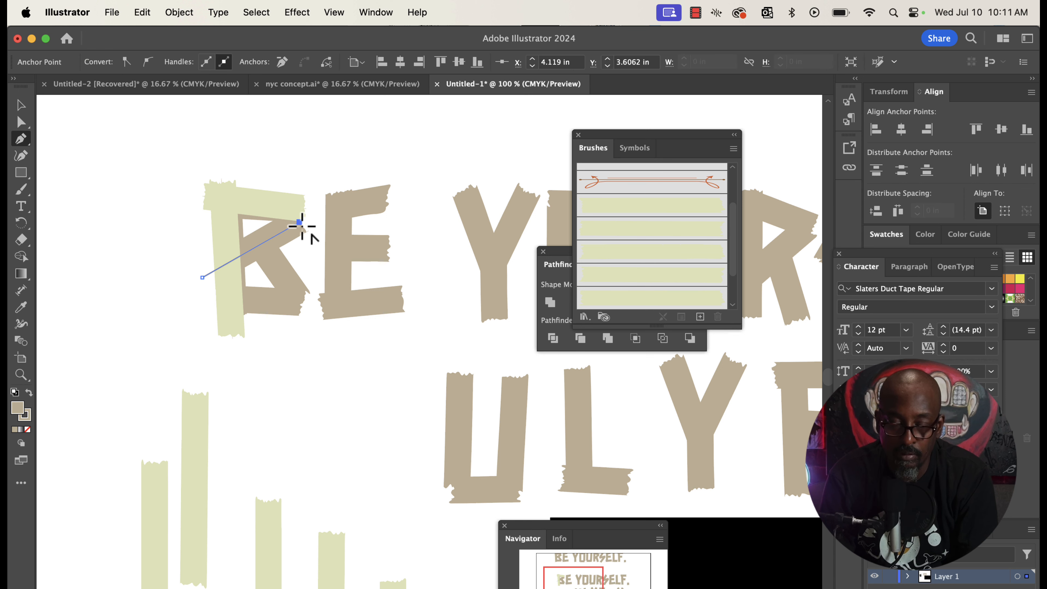
click(616, 232)
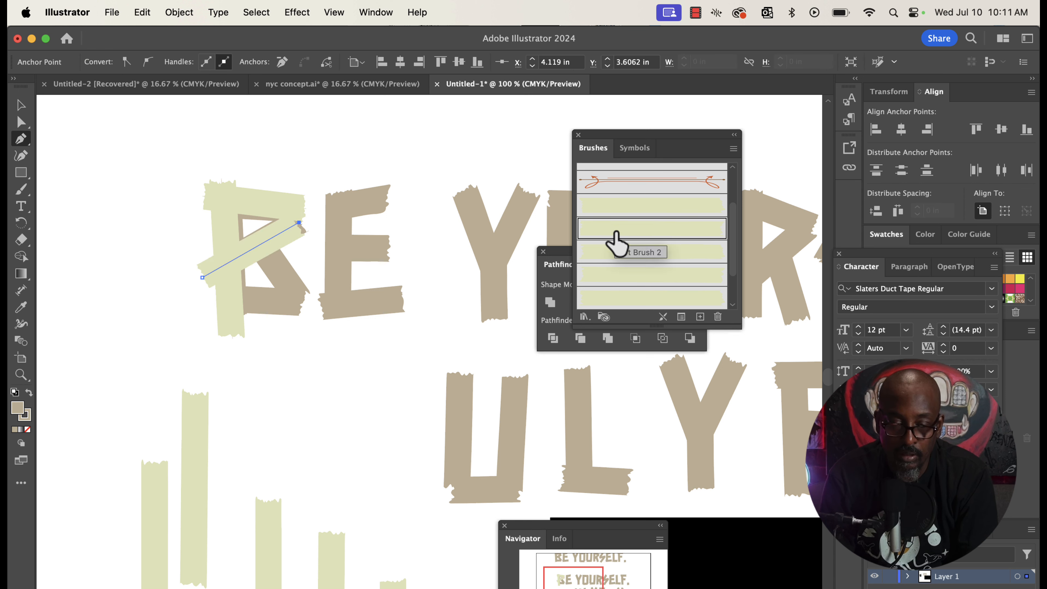
click(20, 108)
Step: Draw a diagonal path between the B's lower right corner and its middle junction with the Pen tool and apply Art Brush 5
click(20, 140)
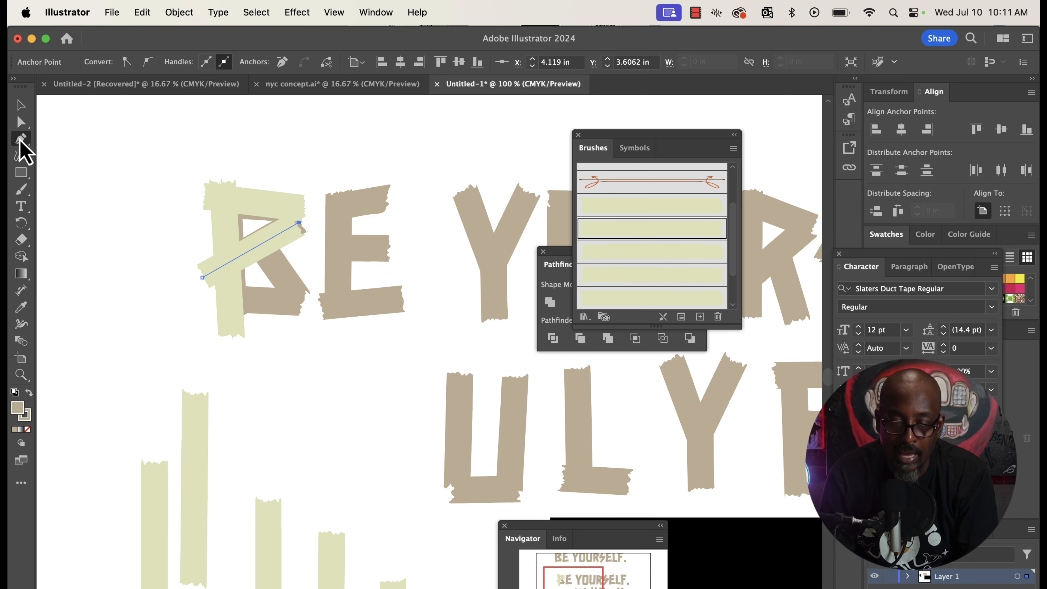
click(264, 244)
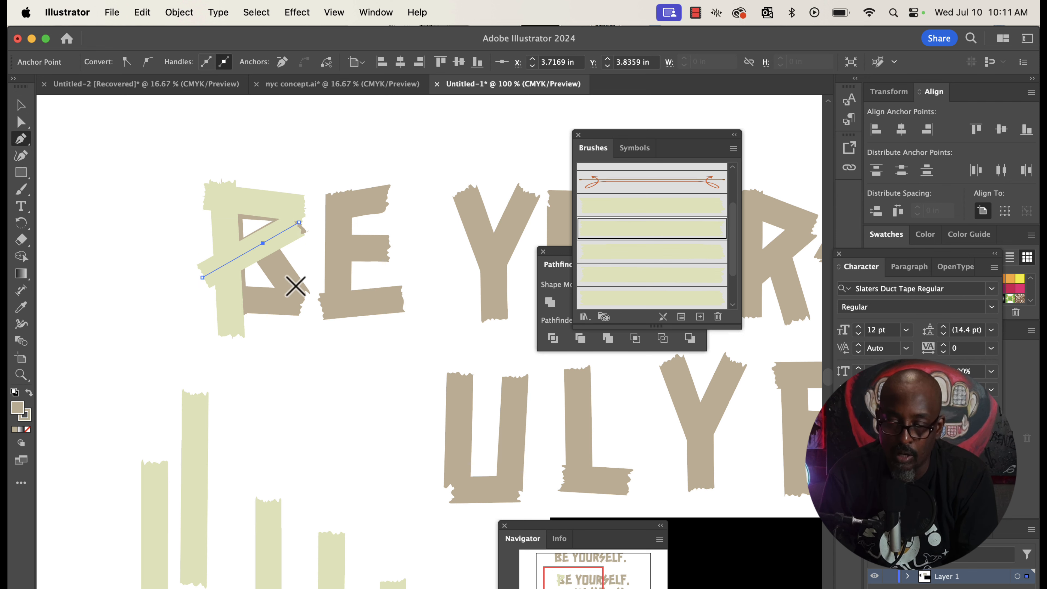
key(super+shift+a)
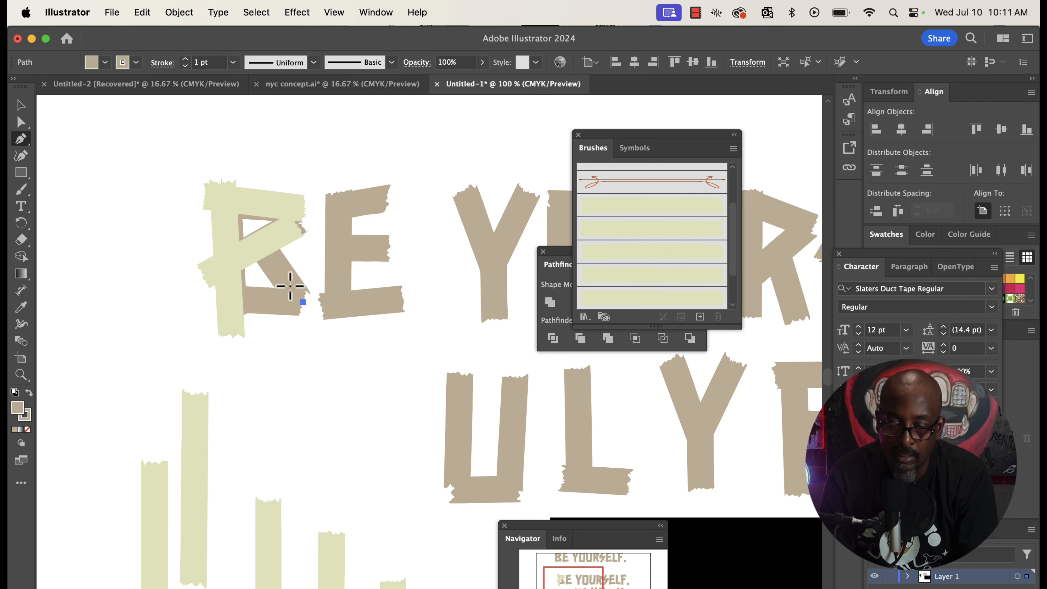
click(259, 240)
click(637, 295)
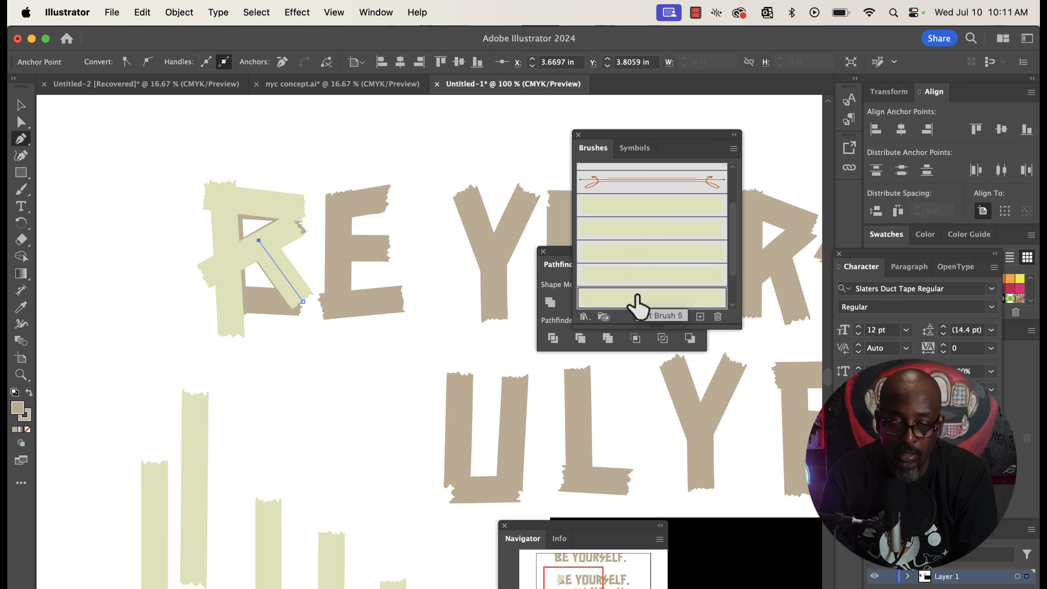
Step: Draw a slightly sloping path along the bottom bar of the B with the Pen tool and apply Art Brush 3
click(23, 108)
click(21, 139)
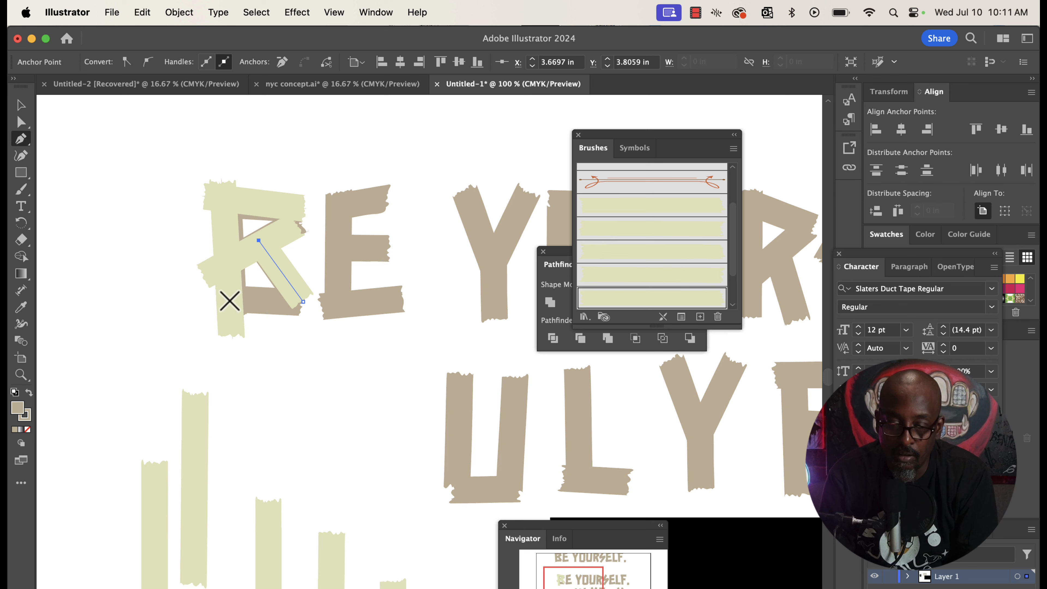
click(214, 319)
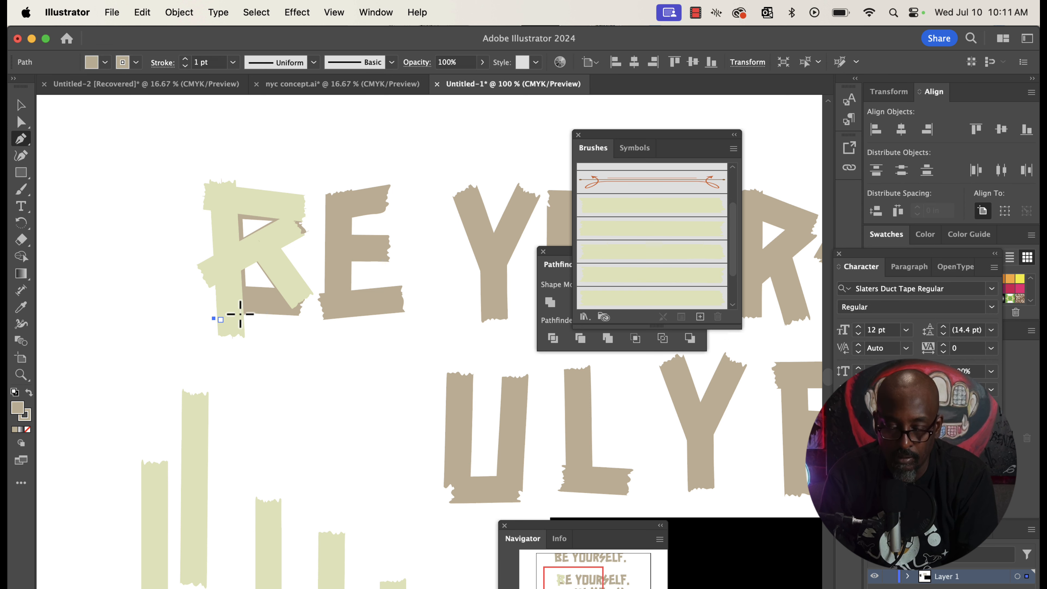
click(303, 302)
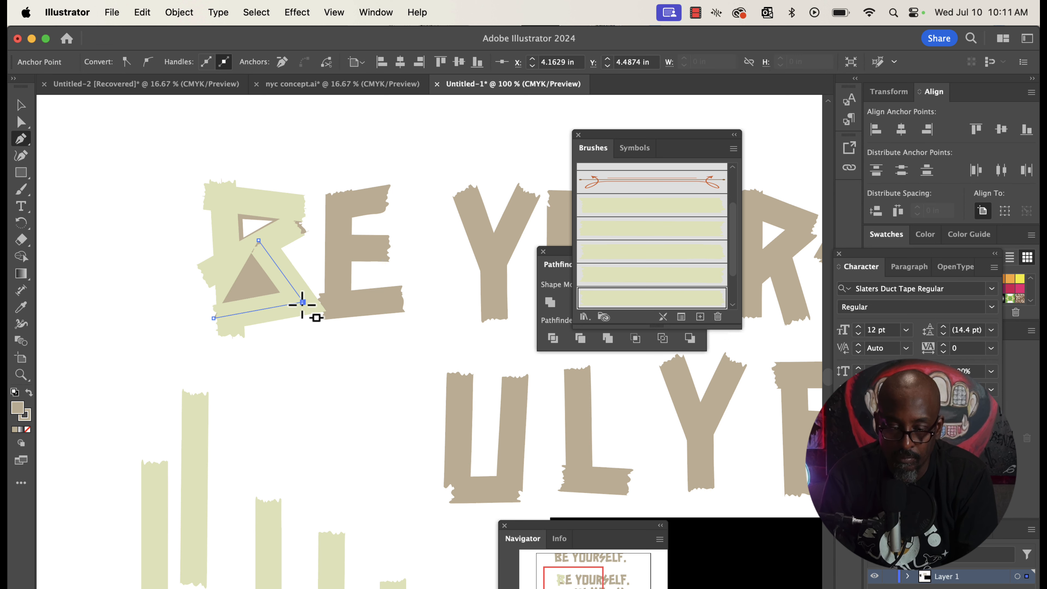
click(322, 296)
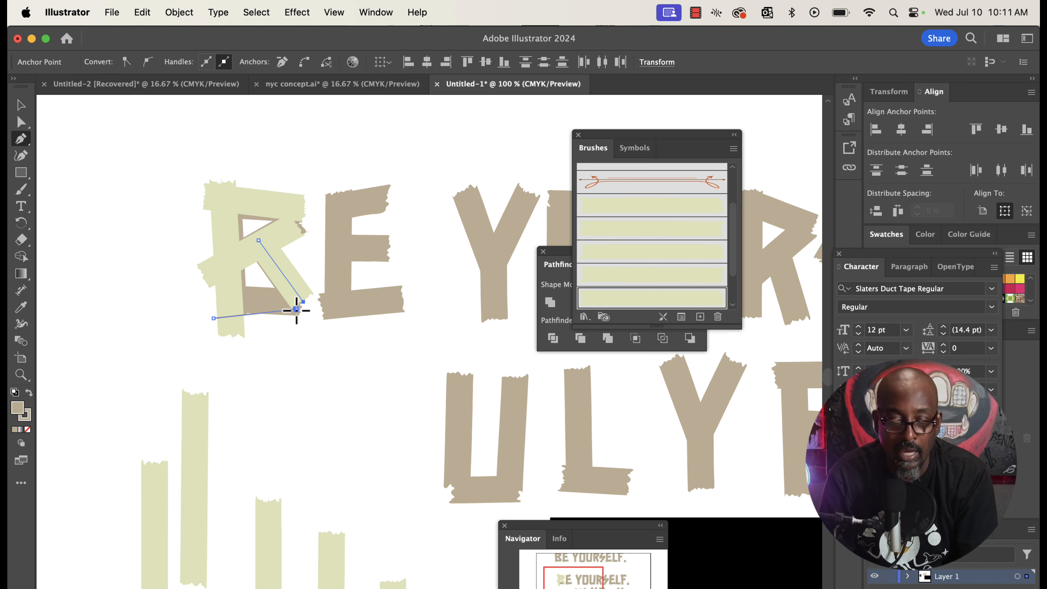
click(645, 257)
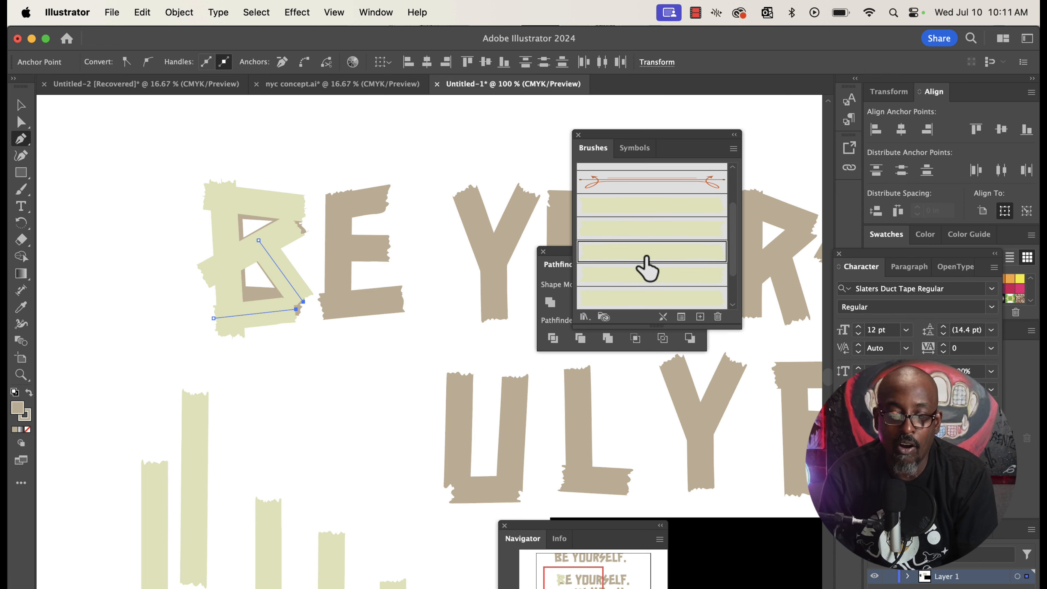
Step: Extend the right end point of the B's bottom bar path slightly outward and upward
click(21, 105)
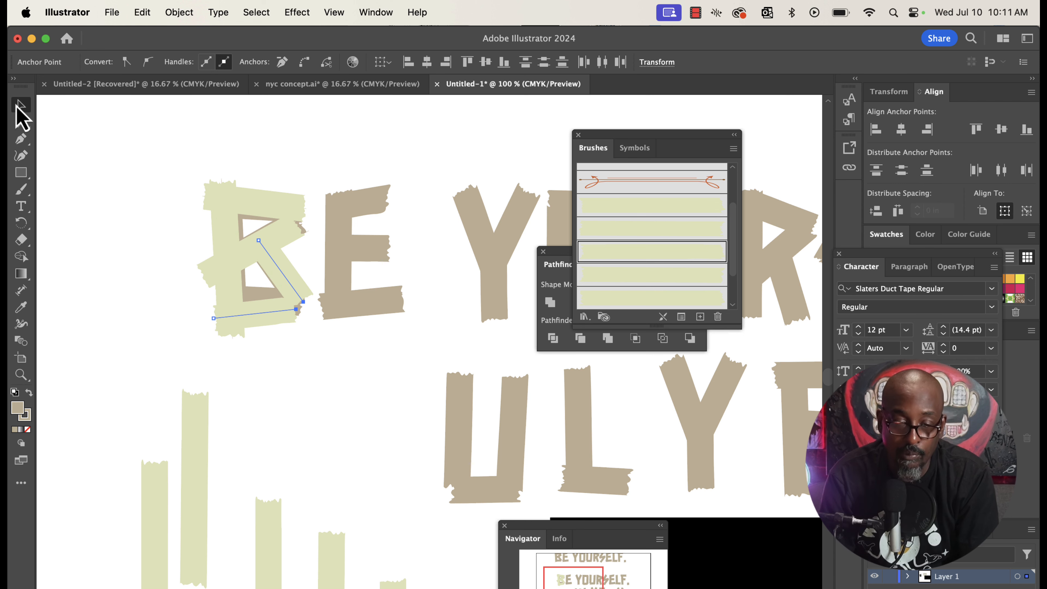
click(68, 123)
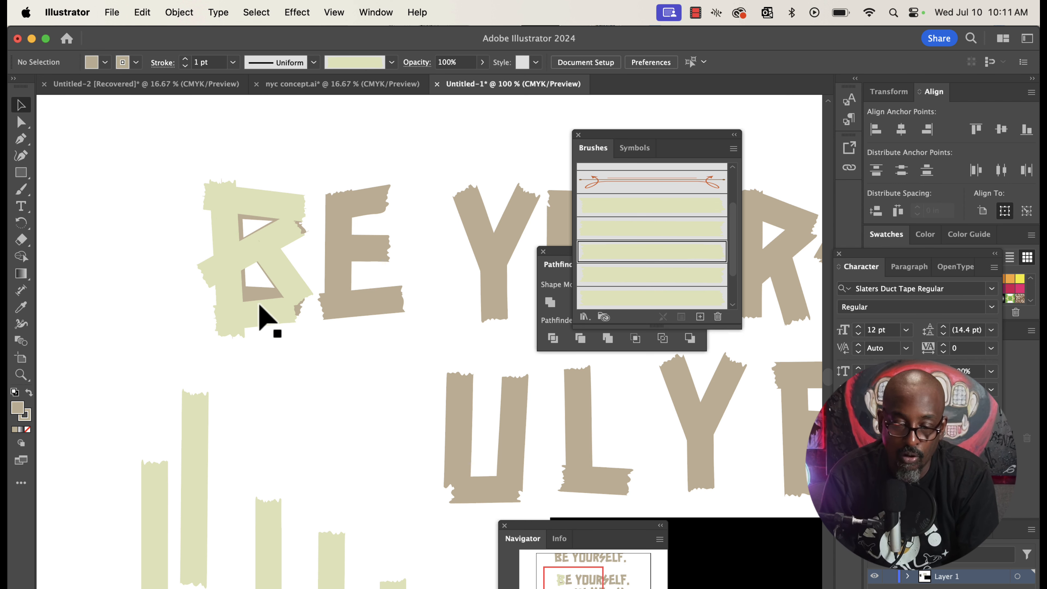
click(259, 314)
click(22, 122)
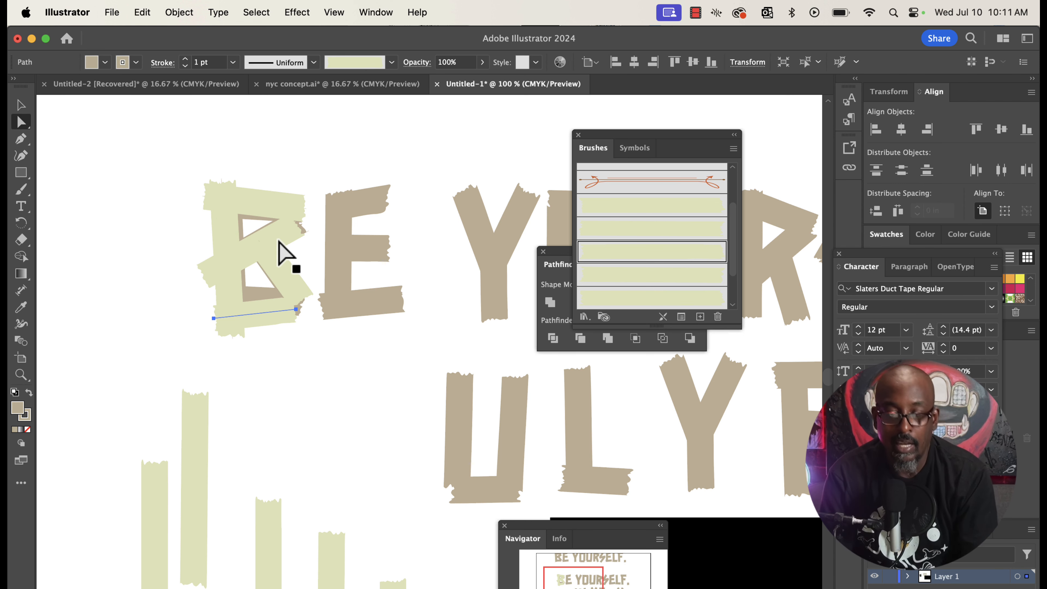
click(296, 309)
drag(298, 312, 306, 309)
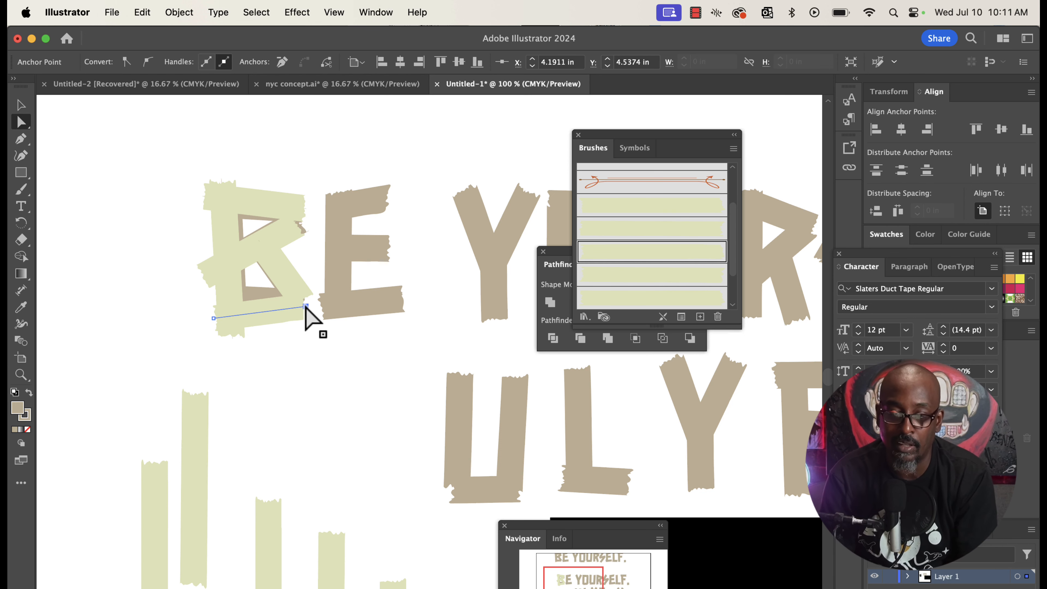
Step: Try tracing the E's top bar, stem and bottom bar as one continuous path with Art Brush 3
scroll(308, 312, right, 5)
scroll(301, 307, left, 1)
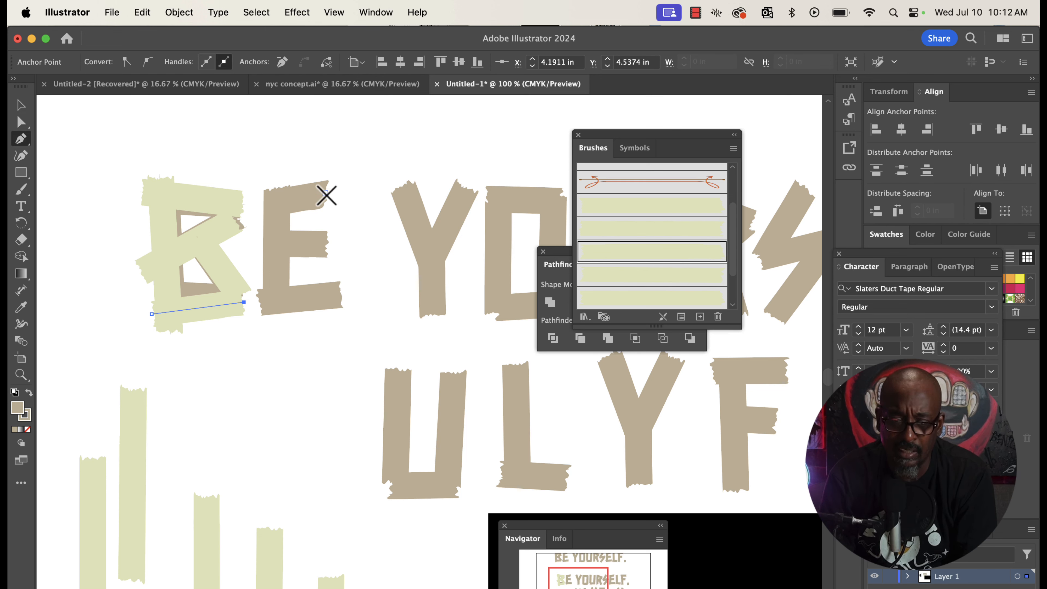
click(324, 196)
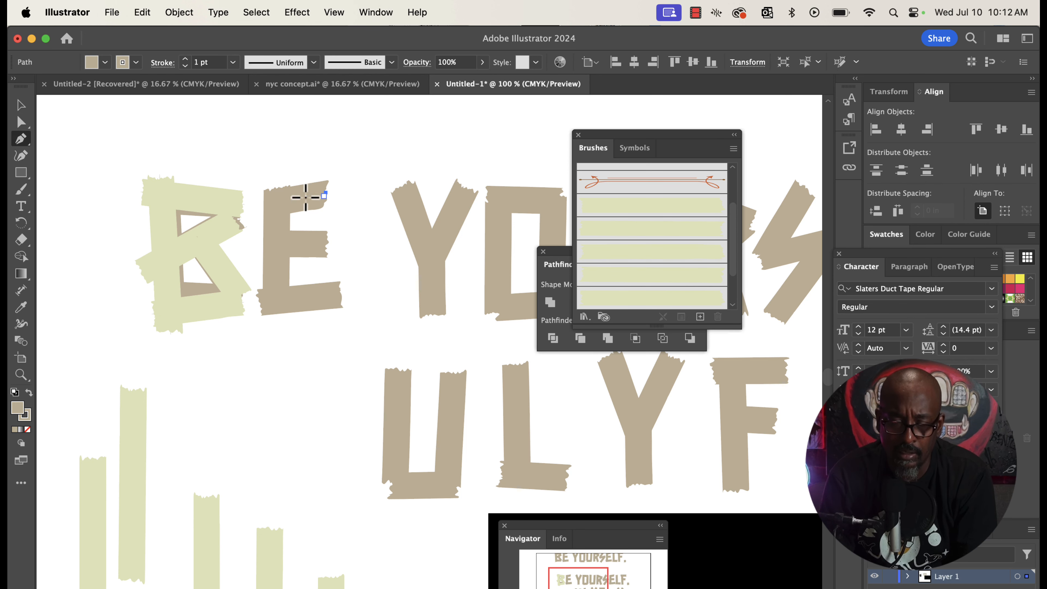
click(276, 204)
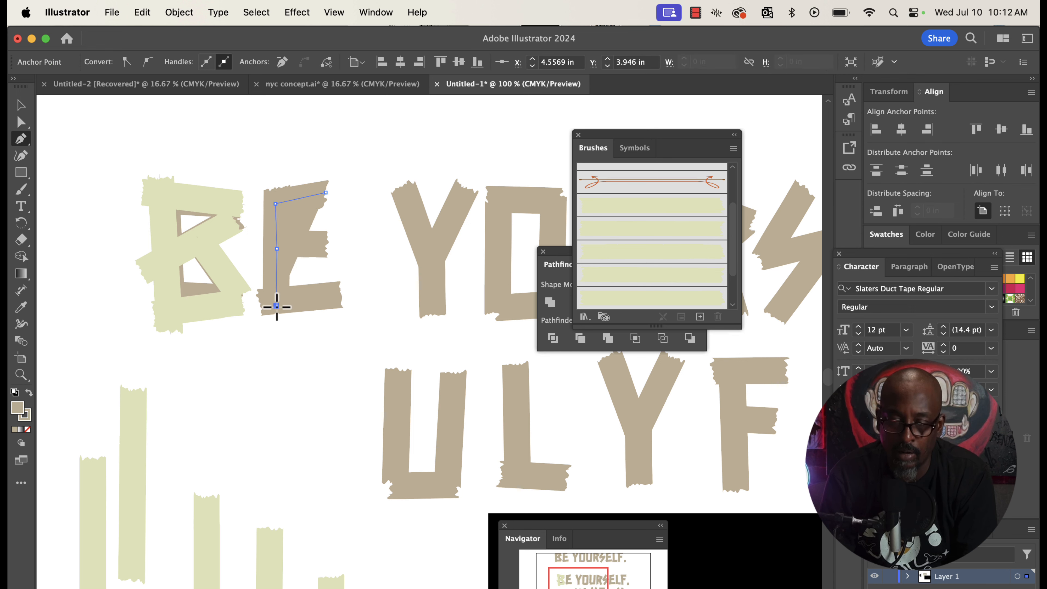
click(330, 300)
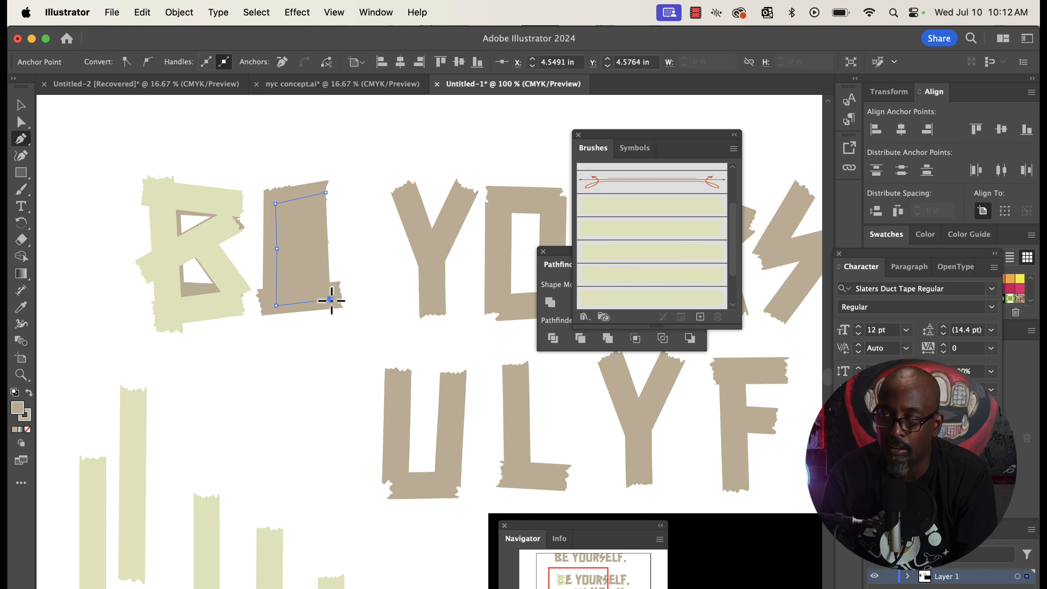
click(641, 253)
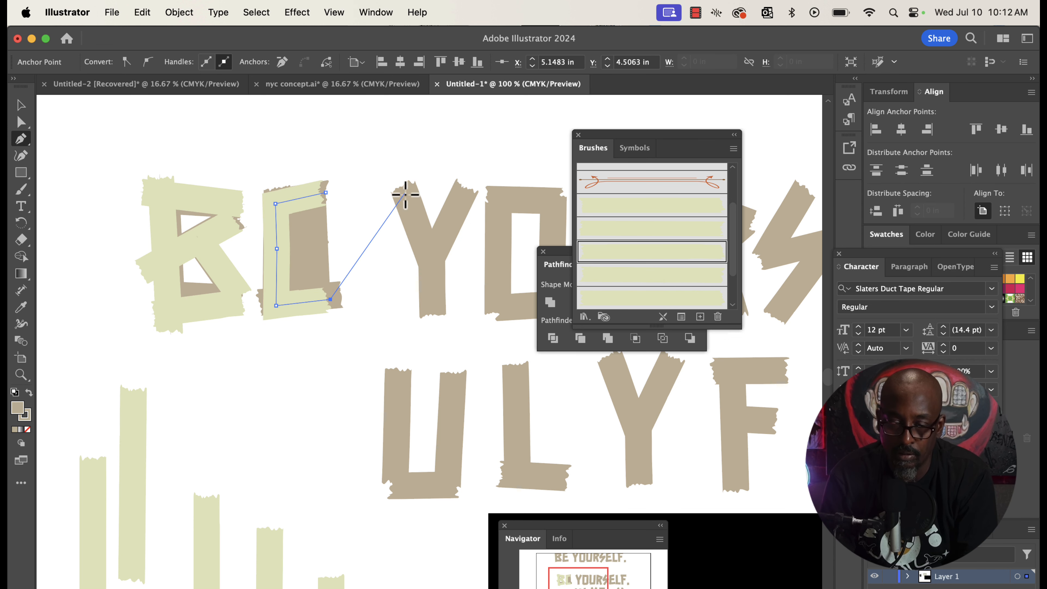
click(23, 106)
Step: Try tracing the whole R of YOURSELF as one continuous Pen path with Art Brush 2, and deselect it
click(20, 156)
scroll(276, 231, right, 10)
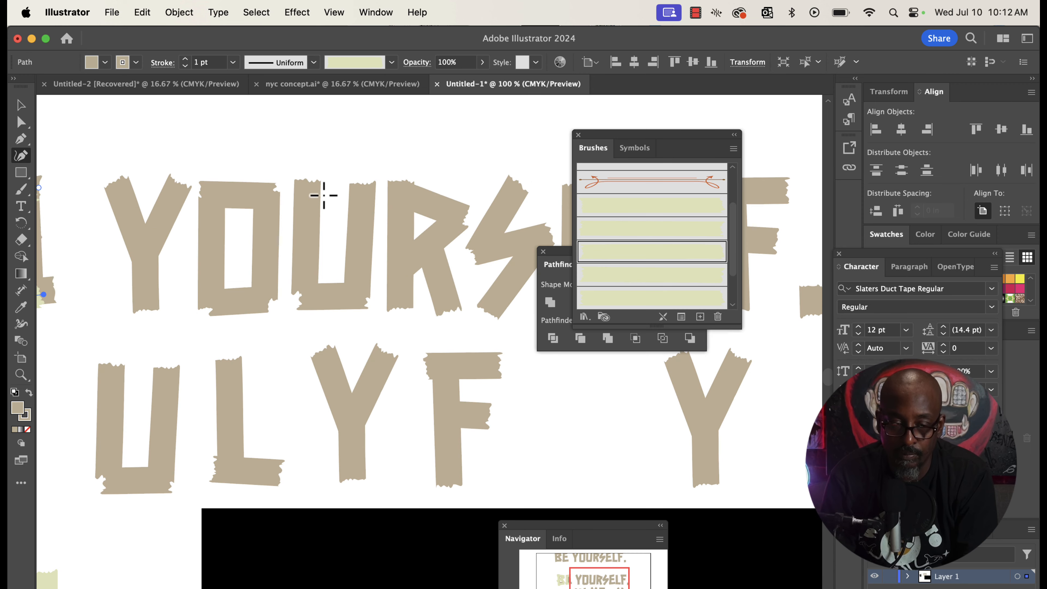
click(21, 139)
scroll(395, 296, right, 1)
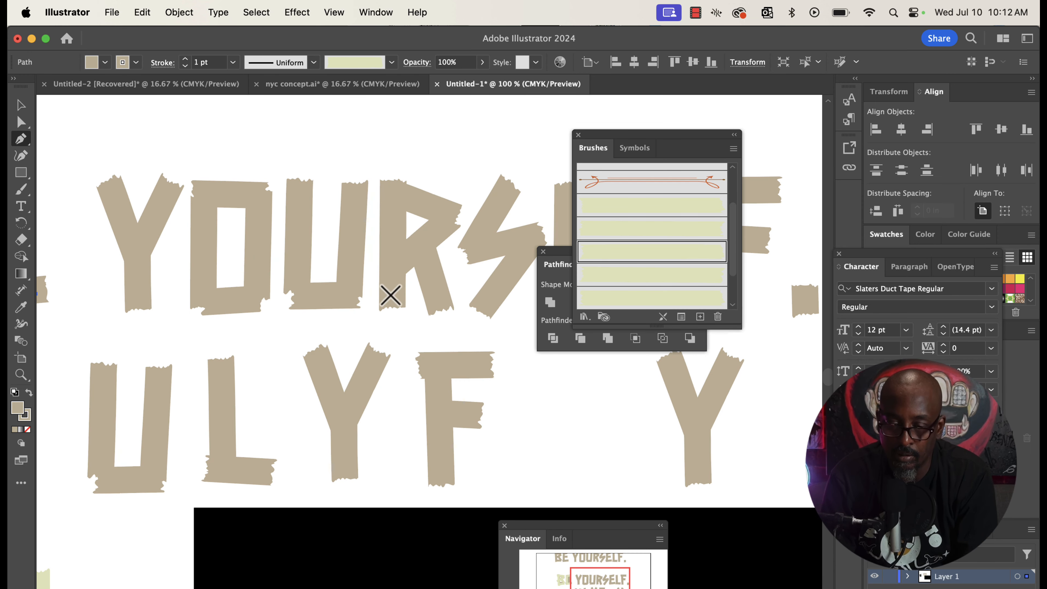
click(458, 216)
click(414, 250)
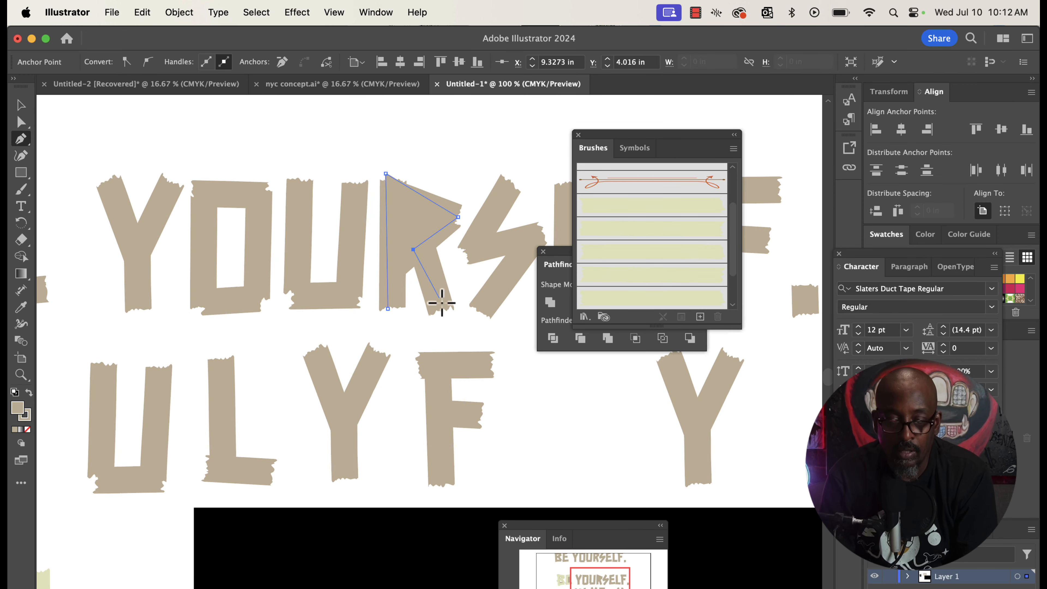
click(446, 310)
click(614, 231)
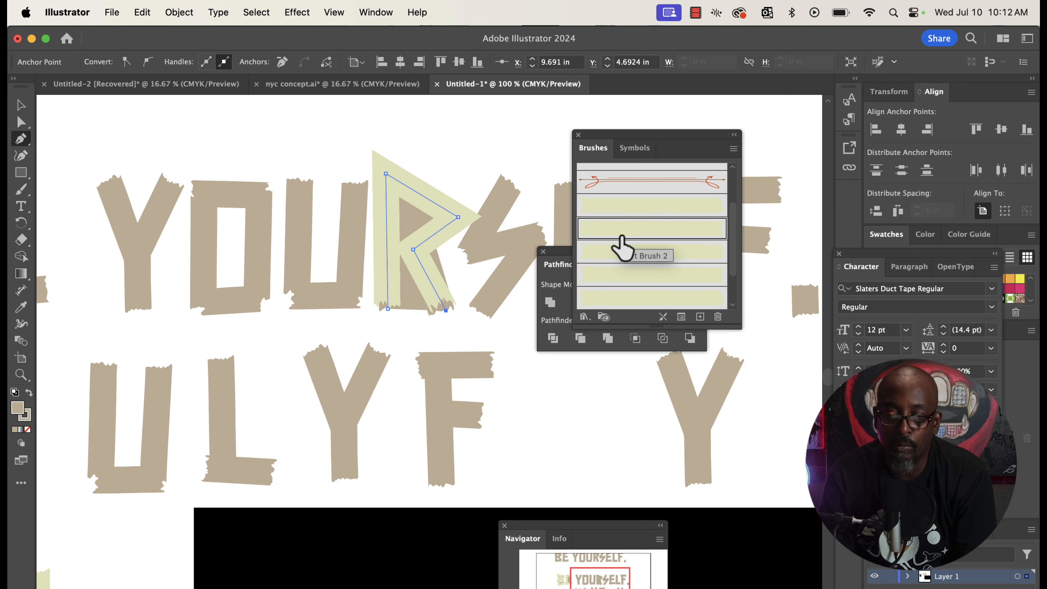
click(21, 106)
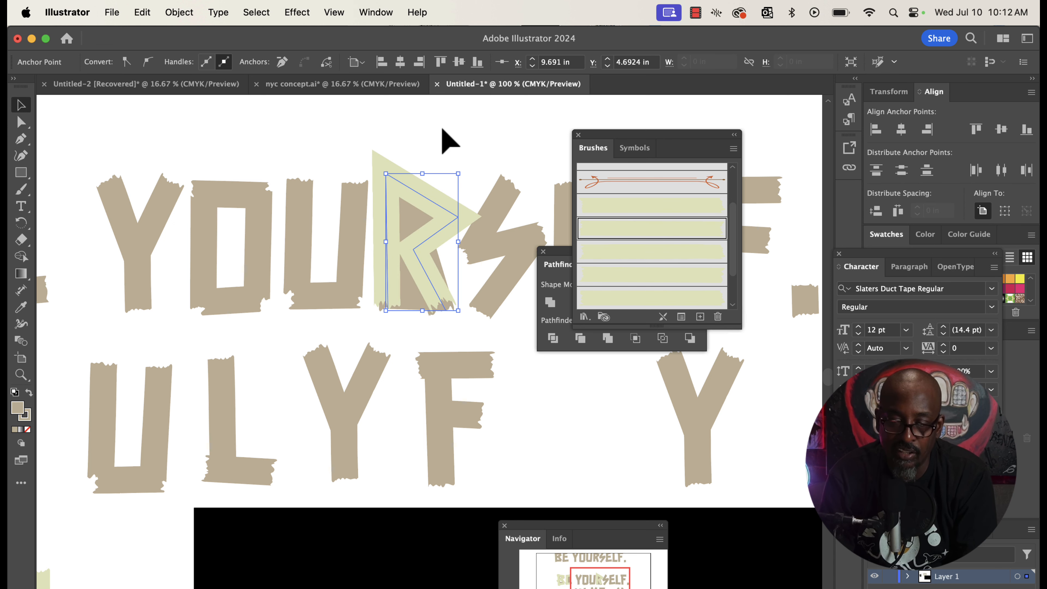
click(443, 132)
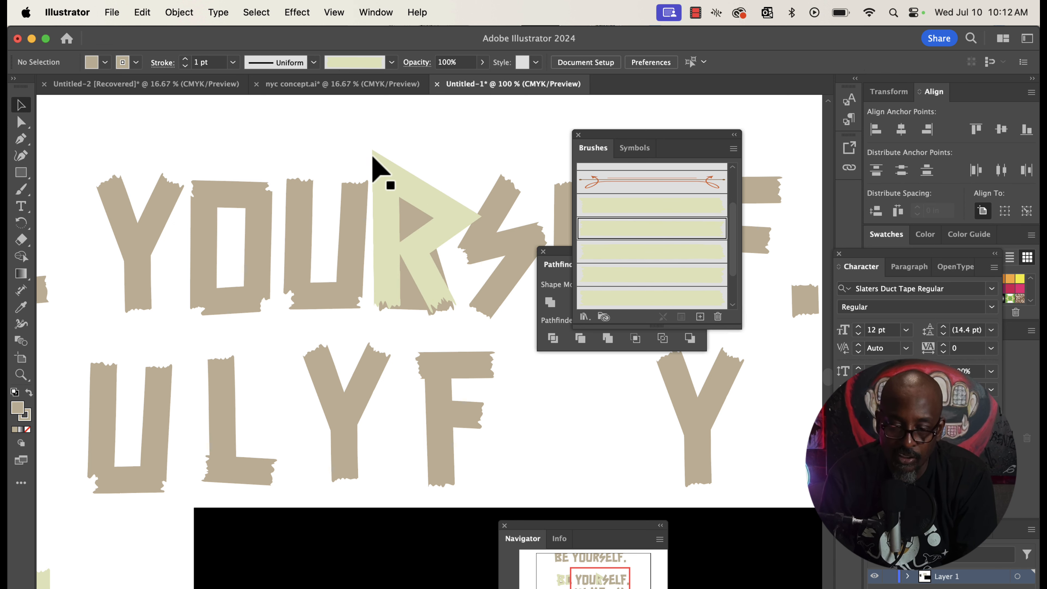
Step: Delete the continuous test paths from the R and the first E
scroll(424, 249, down, 3)
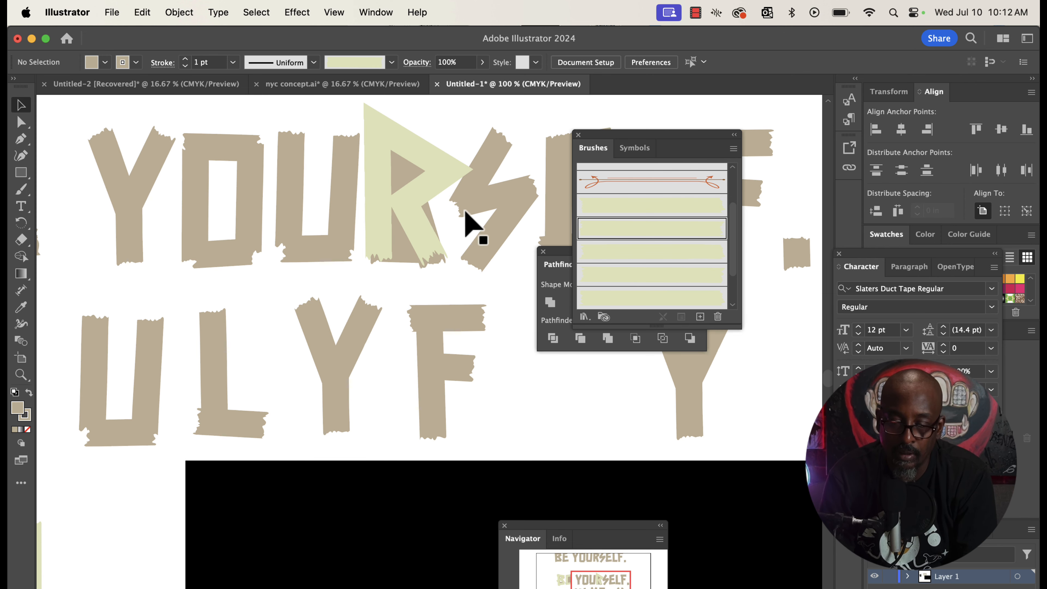
mouse_move(447, 173)
mouse_down()
mouse_move(439, 296)
mouse_move(523, 364)
mouse_move(589, 392)
mouse_move(520, 353)
mouse_move(498, 168)
mouse_move(484, 232)
mouse_move(461, 170)
mouse_up()
key(BackSpace)
scroll(461, 170, left, 8)
click(21, 415)
click(28, 429)
scroll(74, 208, left, 3)
click(170, 219)
key(BackSpace)
Step: Try a sloping path along the first E's top bar with Art Brush 2, and remove it
key(p)
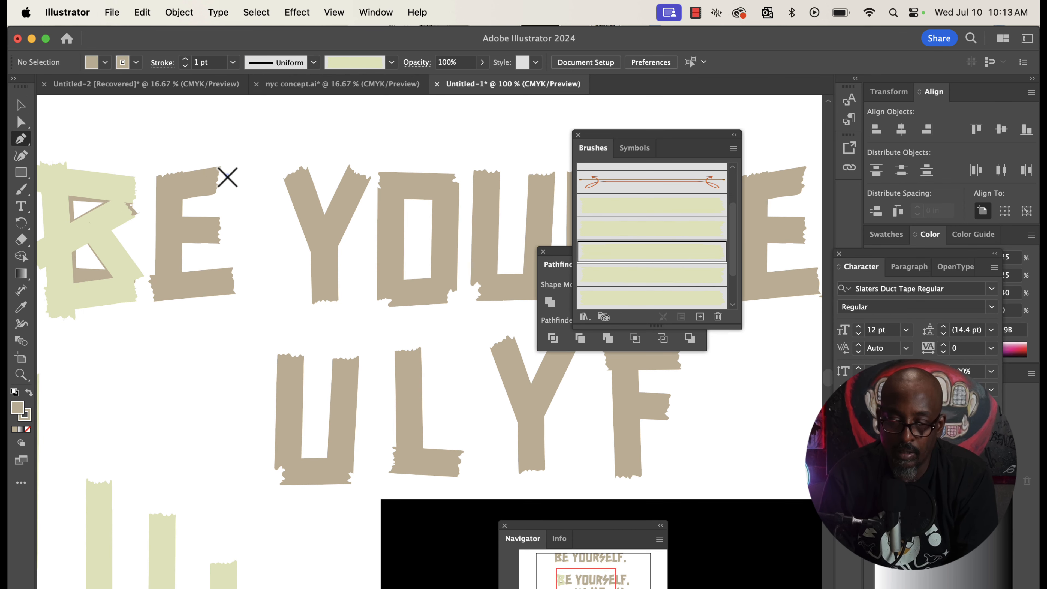
click(227, 175)
click(157, 190)
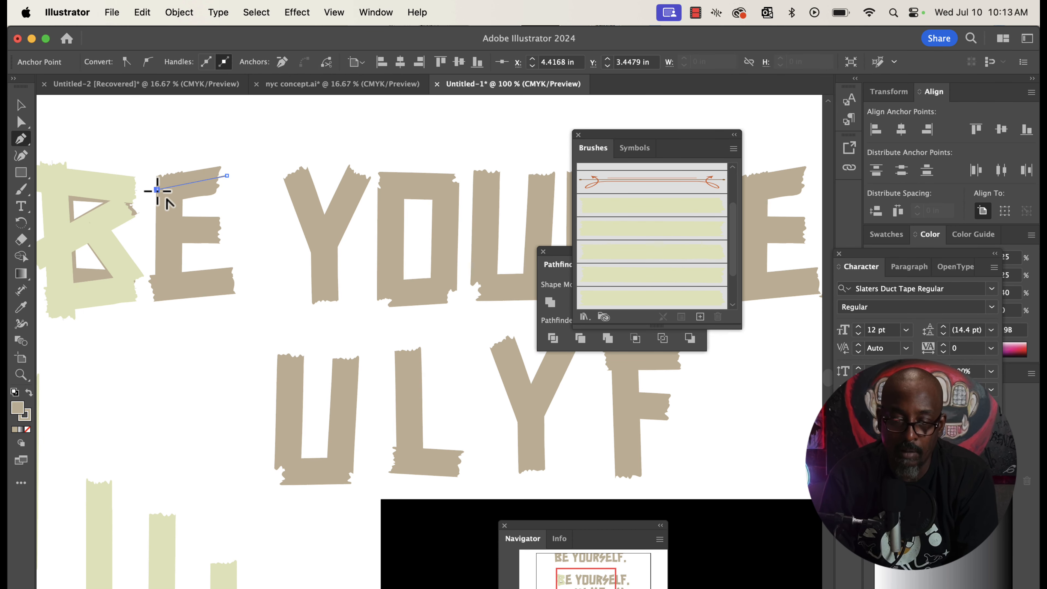
click(651, 231)
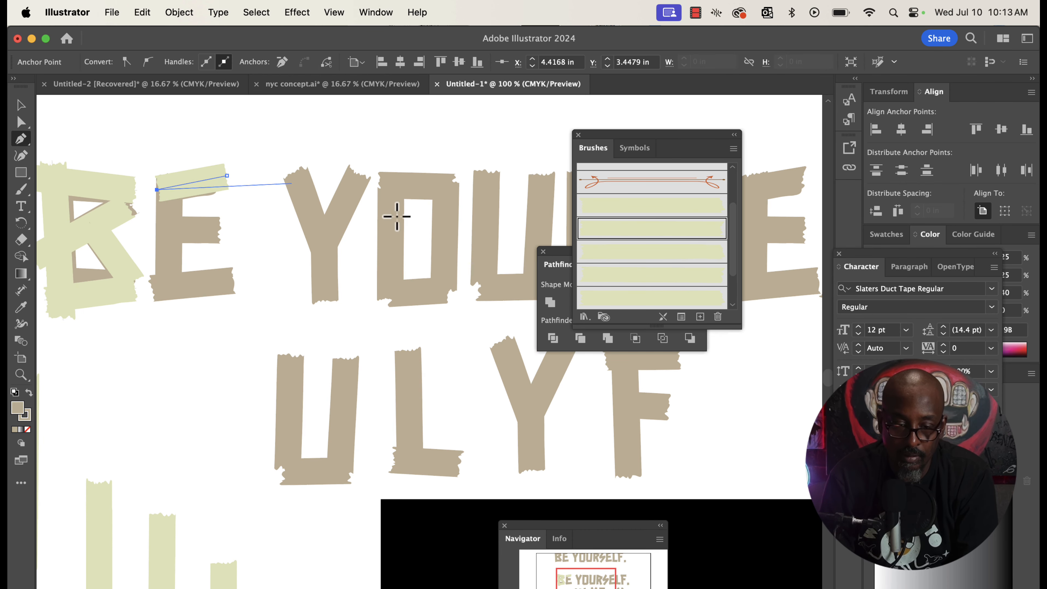
key(shift+grave)
click(23, 141)
key(BackSpace)
Step: Draw a sloping path along the top bar of the first E and apply Art Brush 3
click(225, 177)
click(161, 192)
click(660, 252)
Step: Draw a straight vertical path down the stem of the first E with the Pen tool and apply Art Brush 4
click(21, 139)
click(165, 167)
shift+click(165, 308)
click(593, 275)
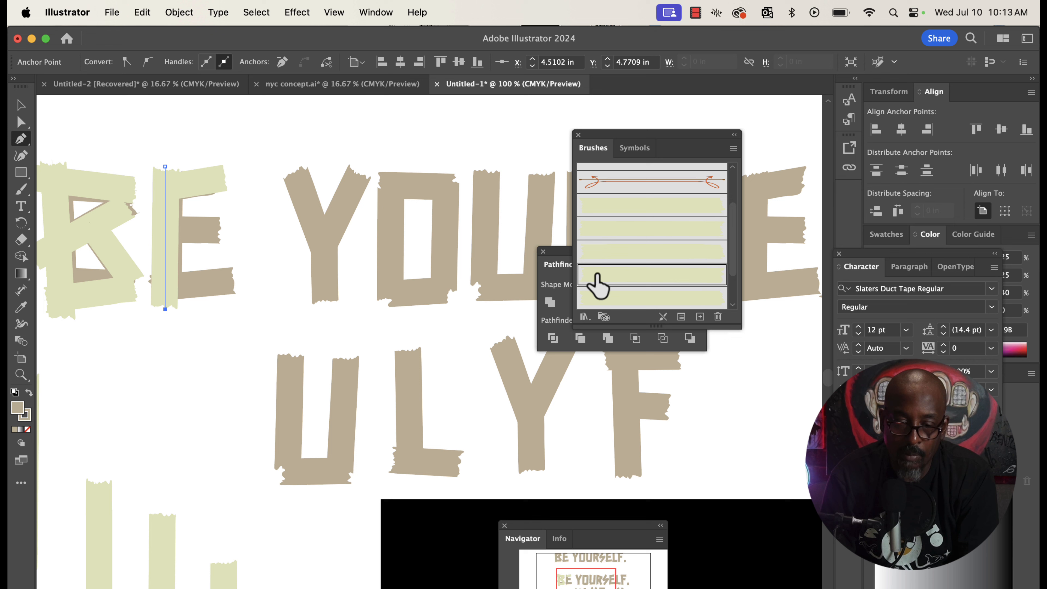
Step: Draw a nearly horizontal path along the middle bar of the first E and apply Art Brush 5
click(21, 139)
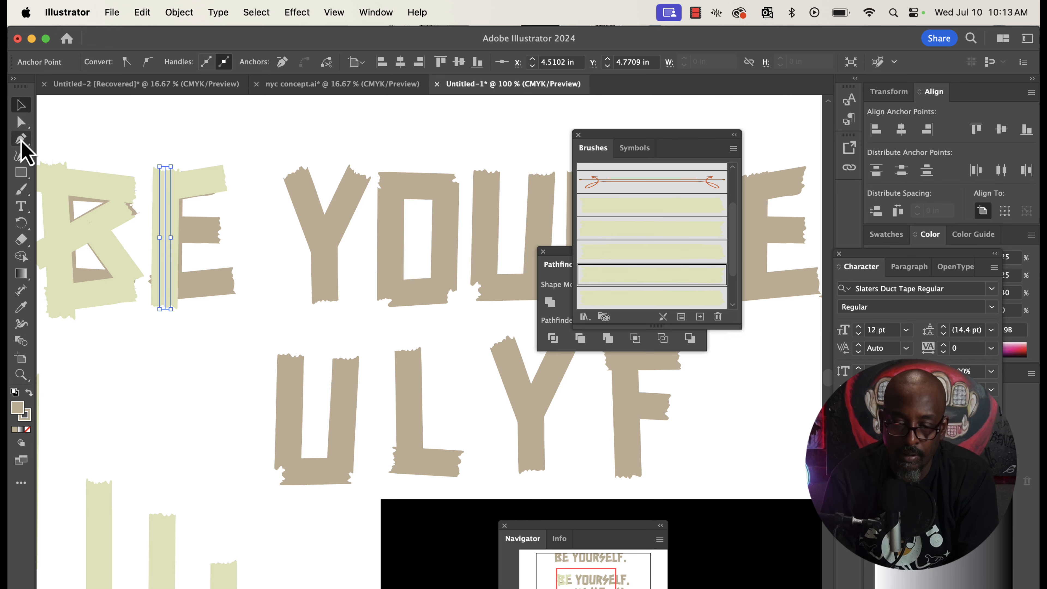
click(157, 230)
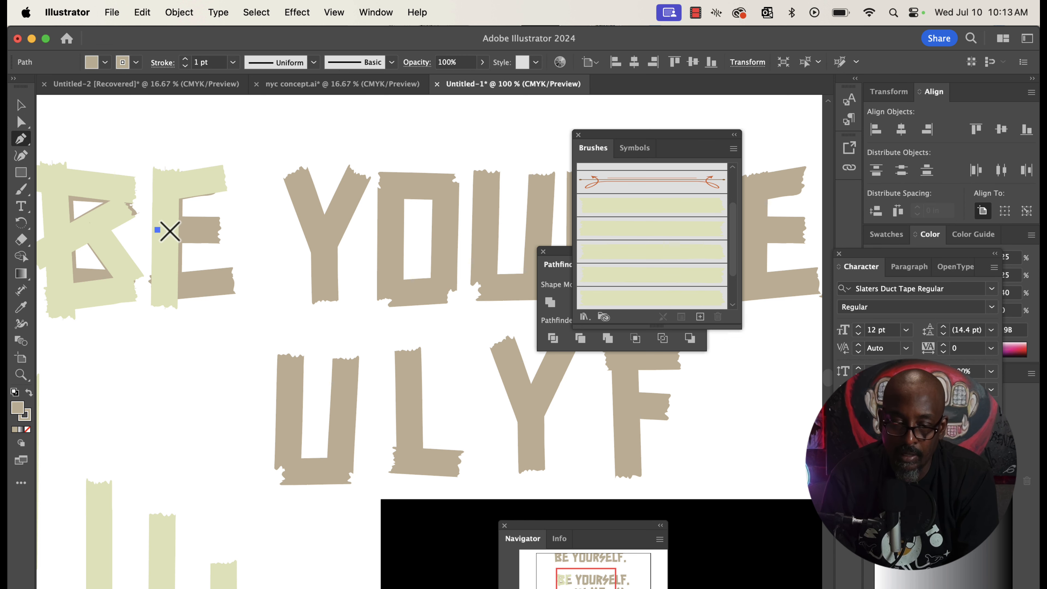
click(222, 229)
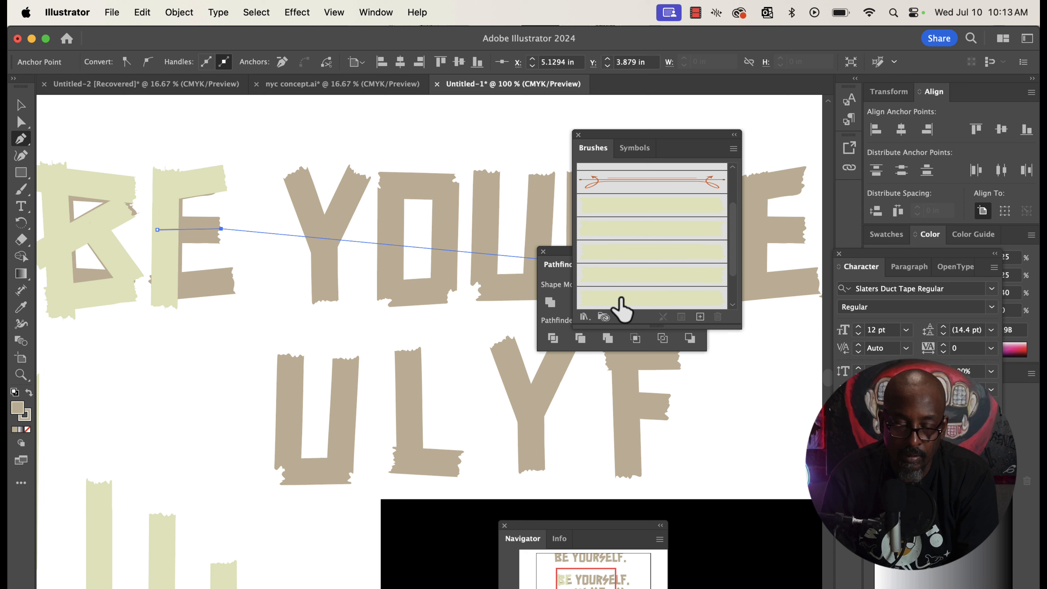
click(622, 300)
Step: Draw a sloping path along the bottom bar of the first E, apply Art Brush 2 and deselect it
click(18, 100)
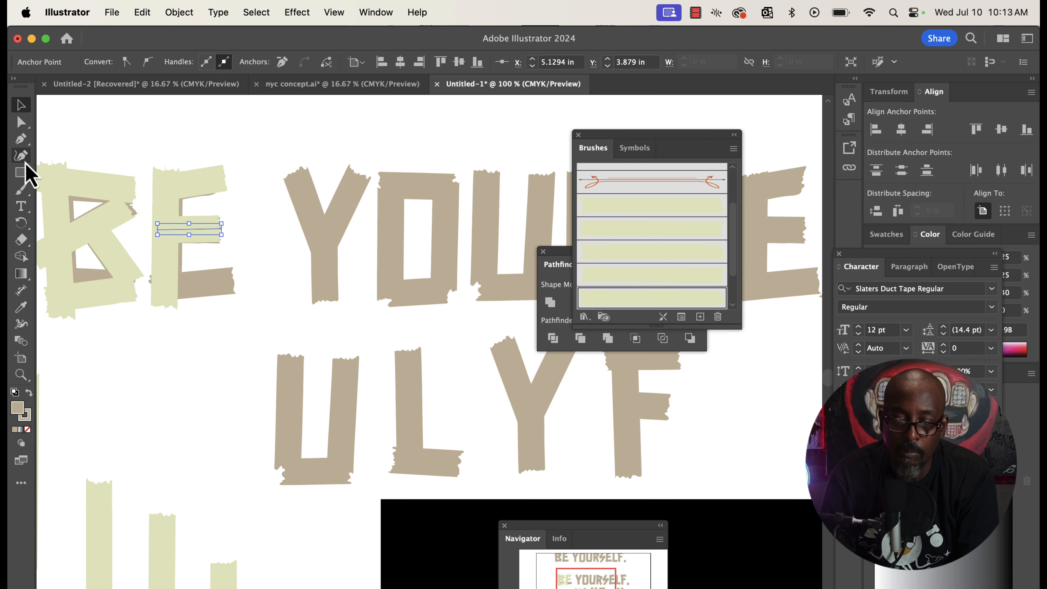
click(20, 140)
click(243, 280)
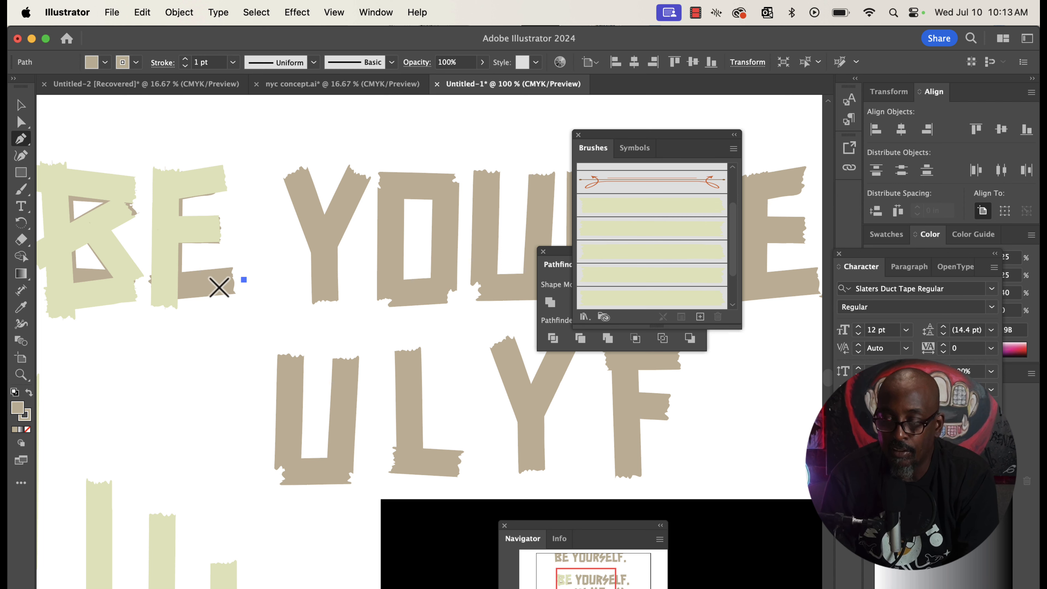
click(146, 295)
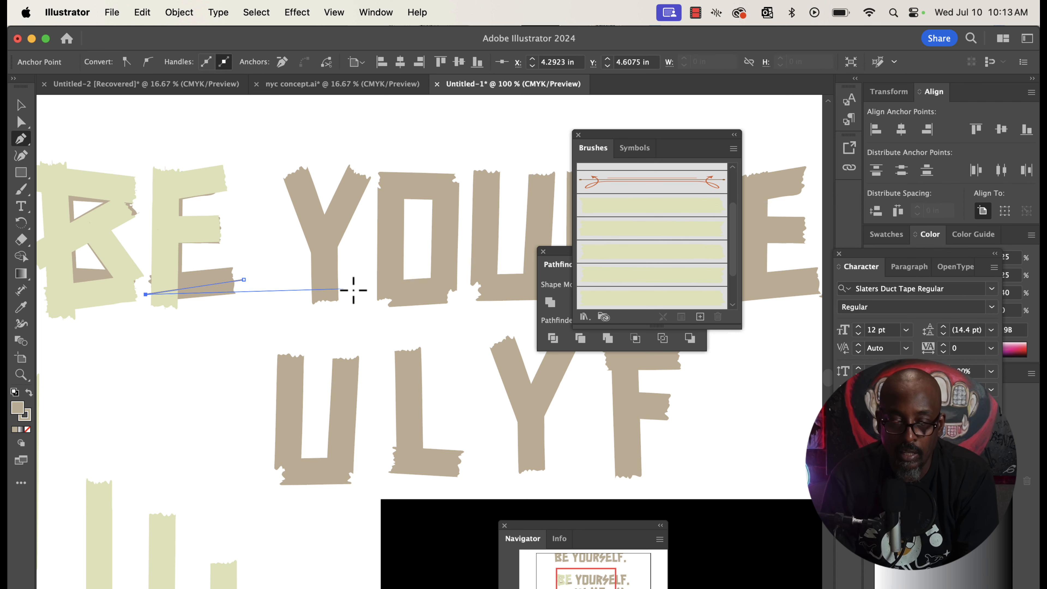
click(653, 238)
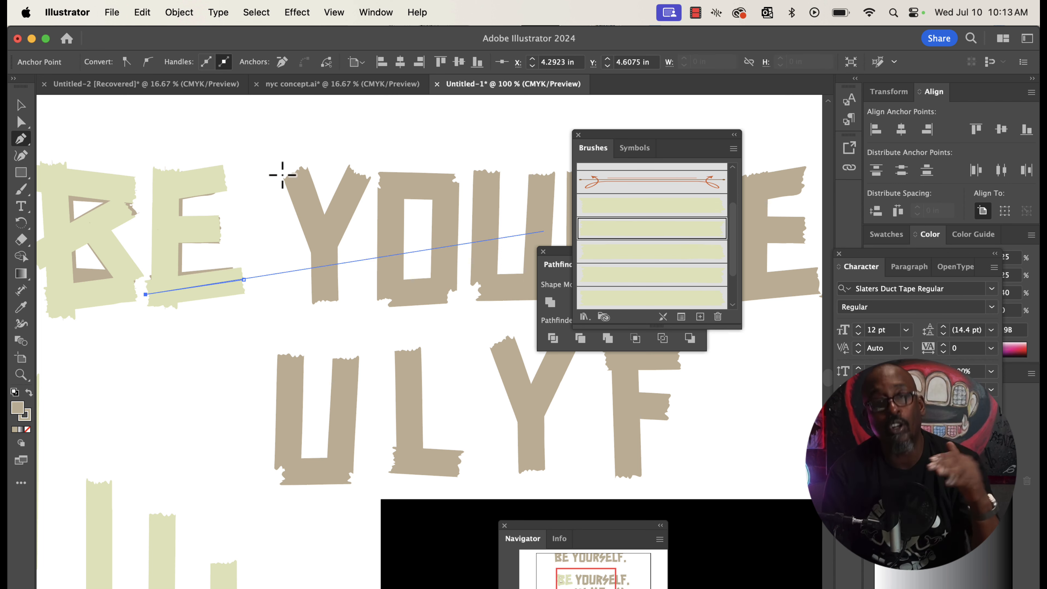
click(21, 105)
click(201, 156)
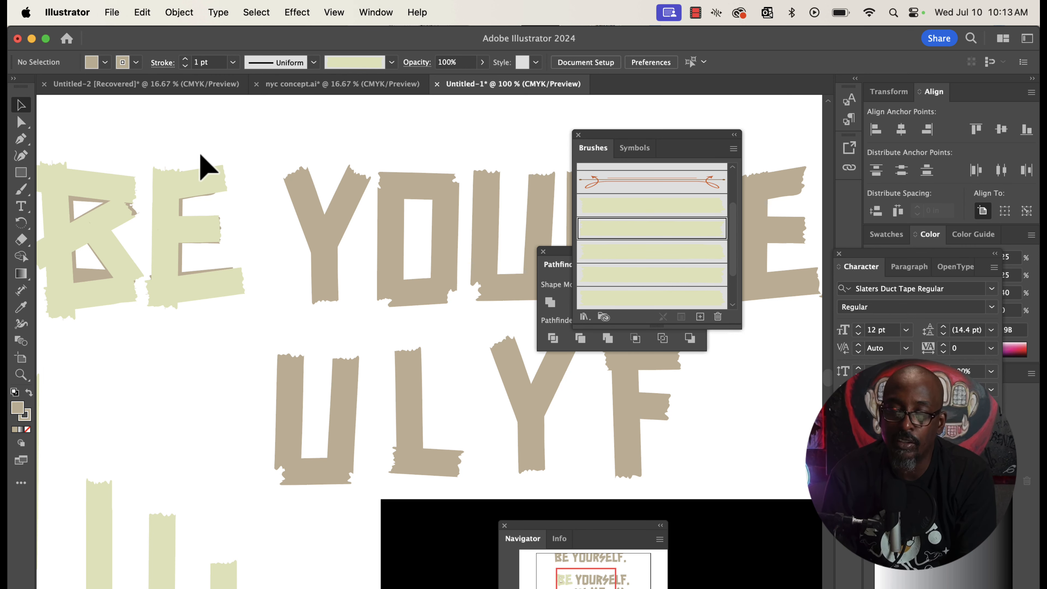
Step: Move the floating Brushes and Pathfinder panels down, clear of the YOURSELF lettering
mouse_move(590, 150)
mouse_down()
mouse_move(619, 176)
mouse_move(712, 324)
mouse_up()
drag(612, 264, 700, 394)
scroll(453, 278, right, 3)
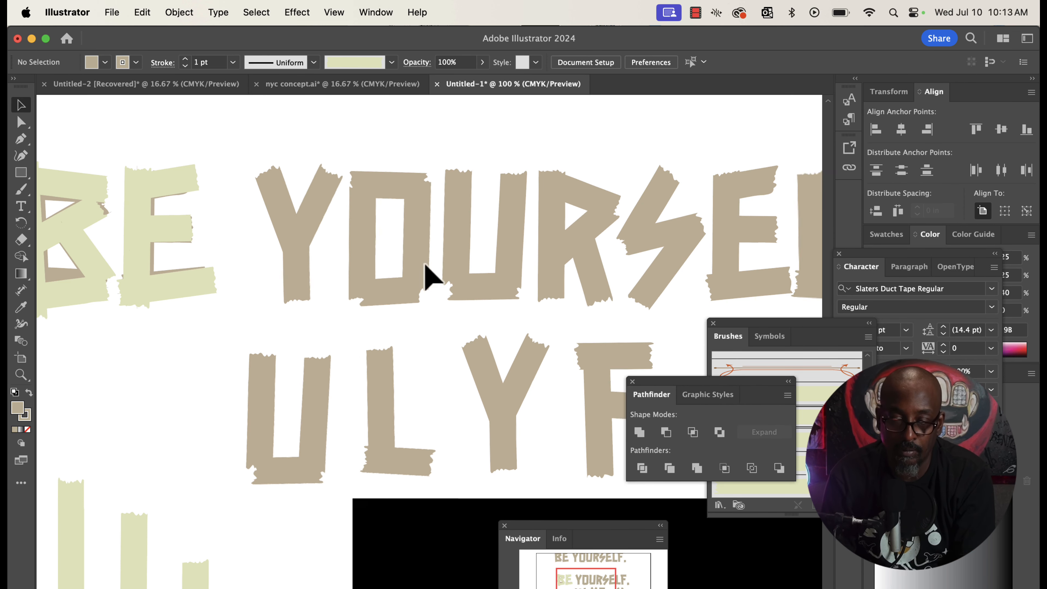
Step: Draw a diagonal path down the left arm of the Y with the Pen tool and apply a tape art brush
click(21, 140)
click(238, 178)
click(278, 266)
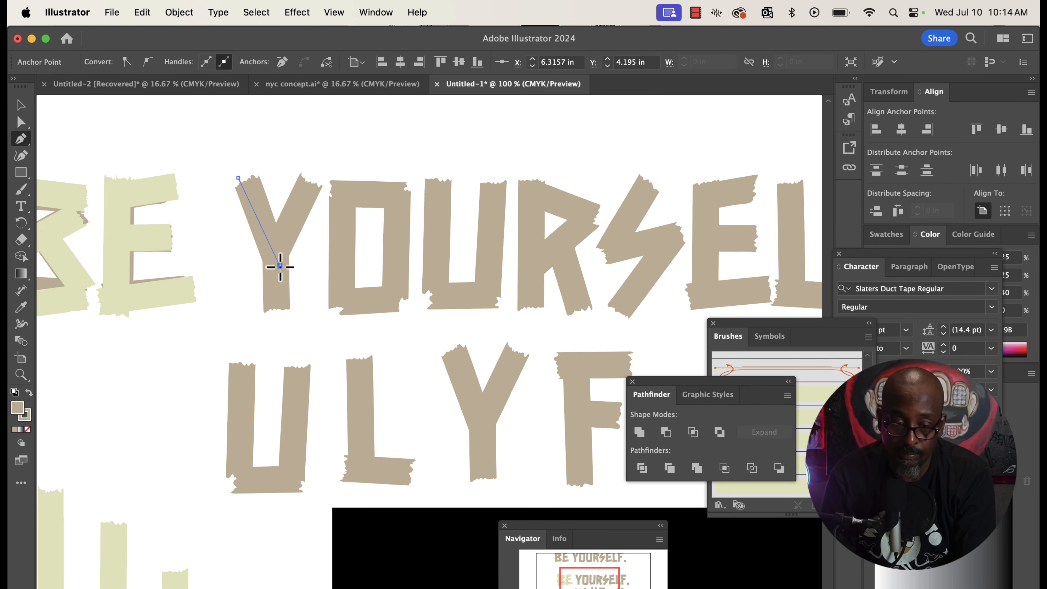
click(804, 416)
Step: Draw a diagonal path down the right arm of the Y and apply a tape art brush
click(19, 143)
click(315, 176)
click(272, 262)
click(775, 415)
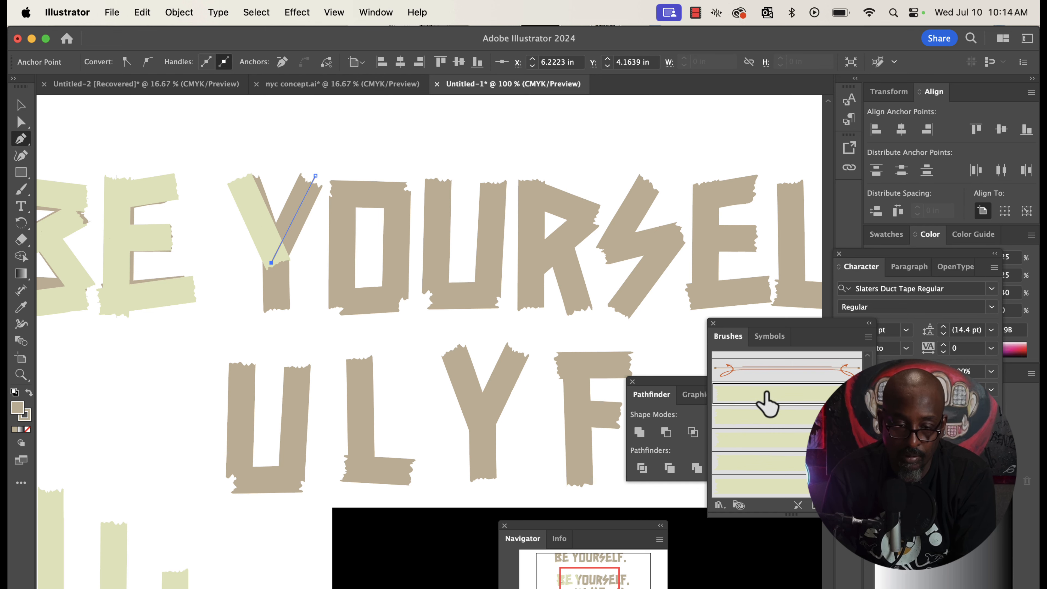
Step: Draw a vertical path down the stem of the Y and apply a tape art brush
click(22, 139)
click(276, 236)
click(275, 317)
click(775, 416)
Step: Draw a horizontal path across the top of the O and apply a tape art brush
click(21, 140)
click(331, 190)
click(406, 191)
click(22, 106)
click(793, 396)
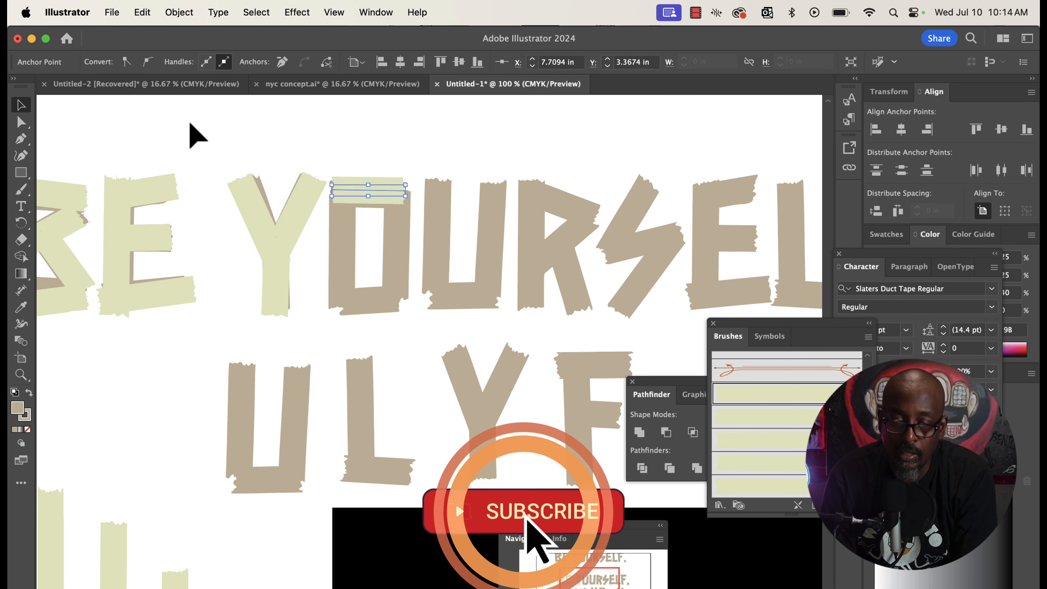
Step: Copy the Y's stem stroke onto both sides of the O and adjust the end points to fit
click(22, 122)
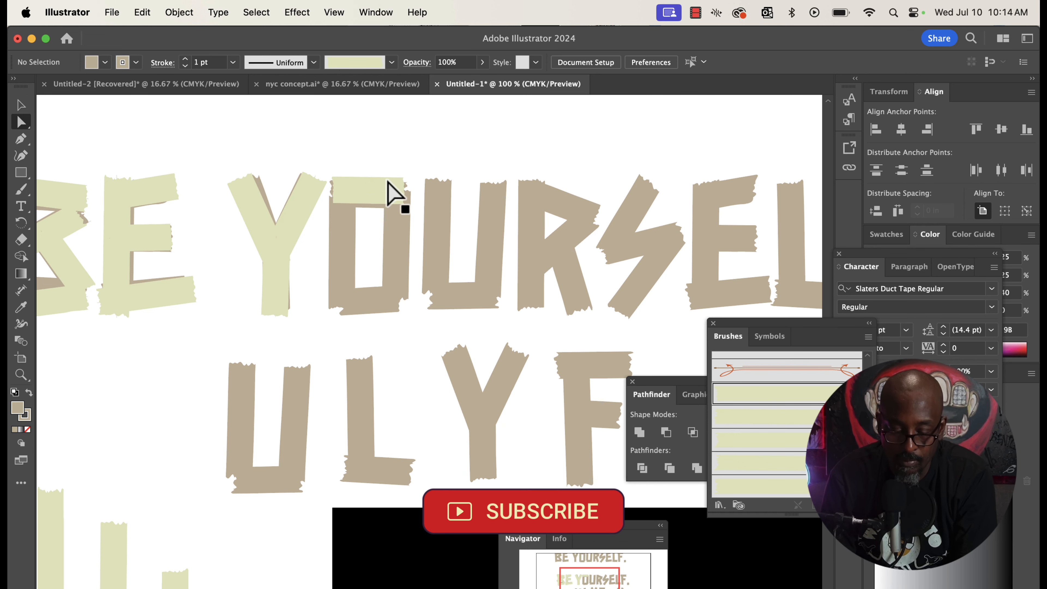
click(274, 264)
drag(271, 262, 381, 236)
drag(405, 196, 405, 191)
mouse_move(361, 277)
mouse_down()
mouse_move(362, 292)
mouse_move(398, 303)
mouse_up()
drag(405, 191, 397, 193)
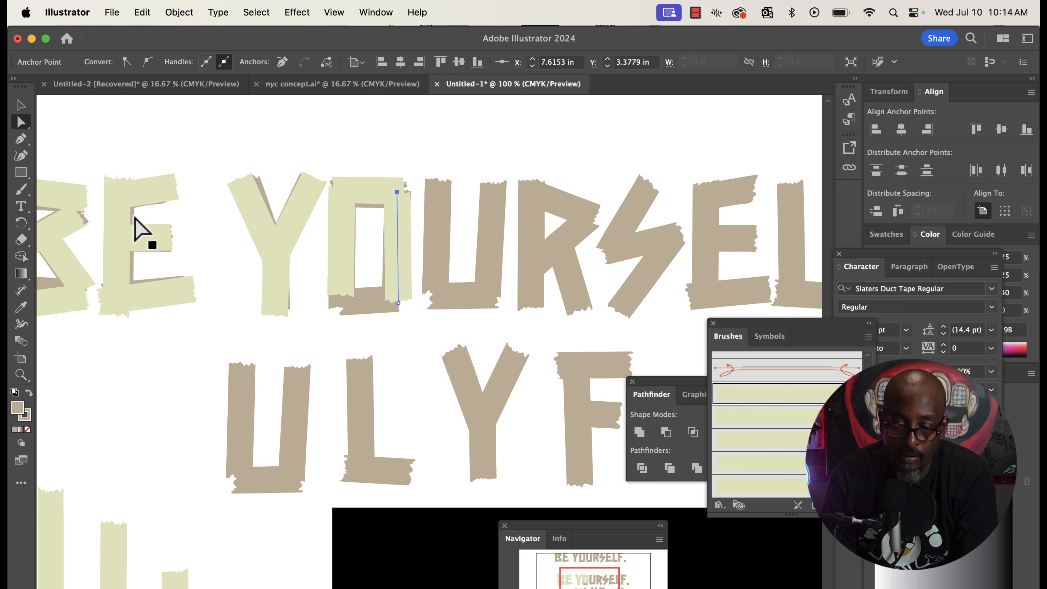
Step: Copy a bar stroke from the first E onto the bottom of the O
click(142, 236)
drag(142, 234, 367, 298)
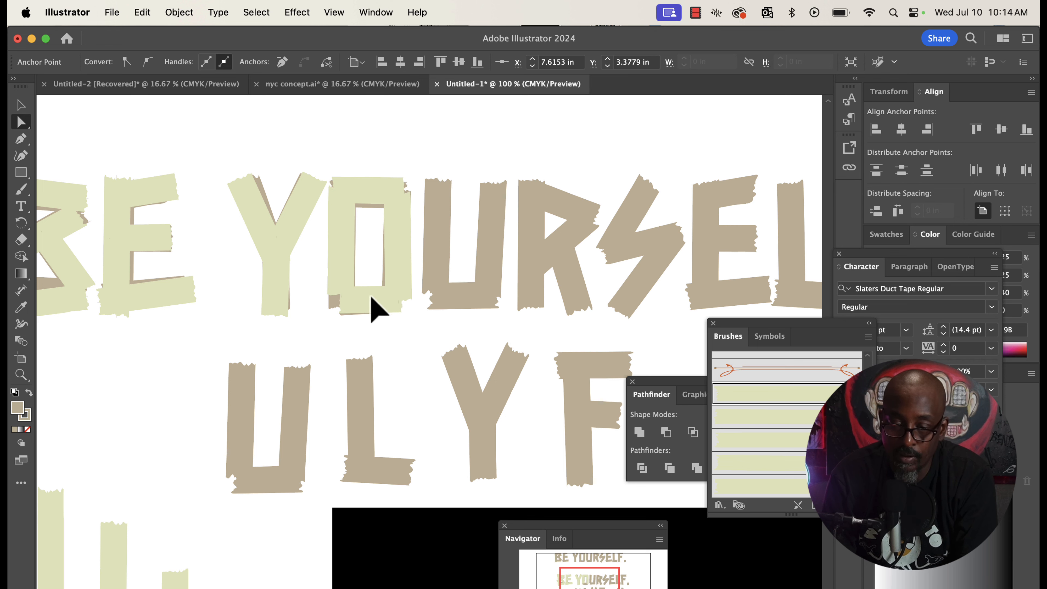
click(375, 309)
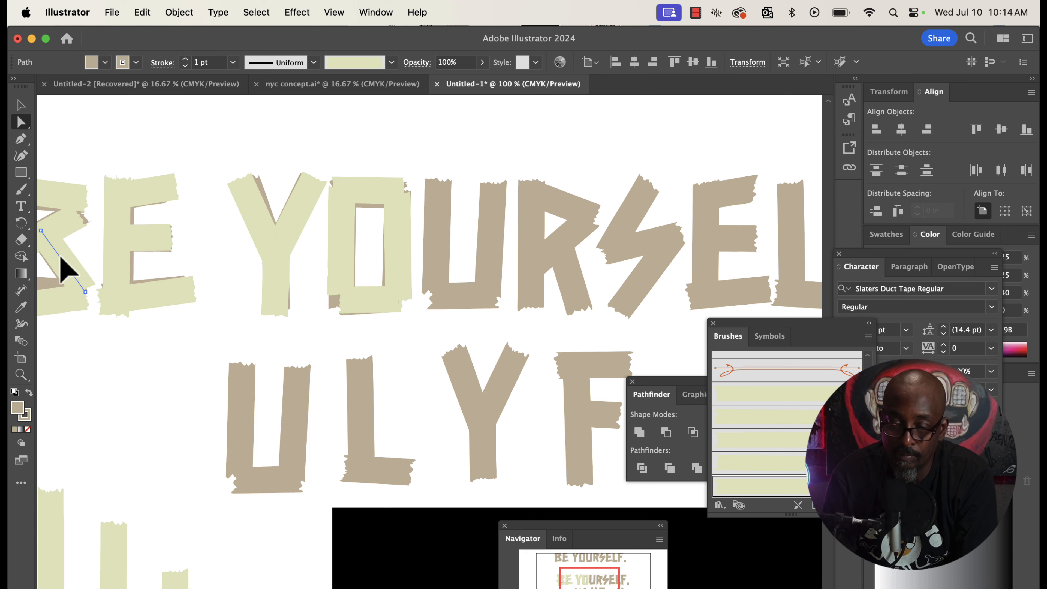
Step: Copy tape strokes onto the stems and bottom bar of the U and adjust their end points to fit
click(510, 212)
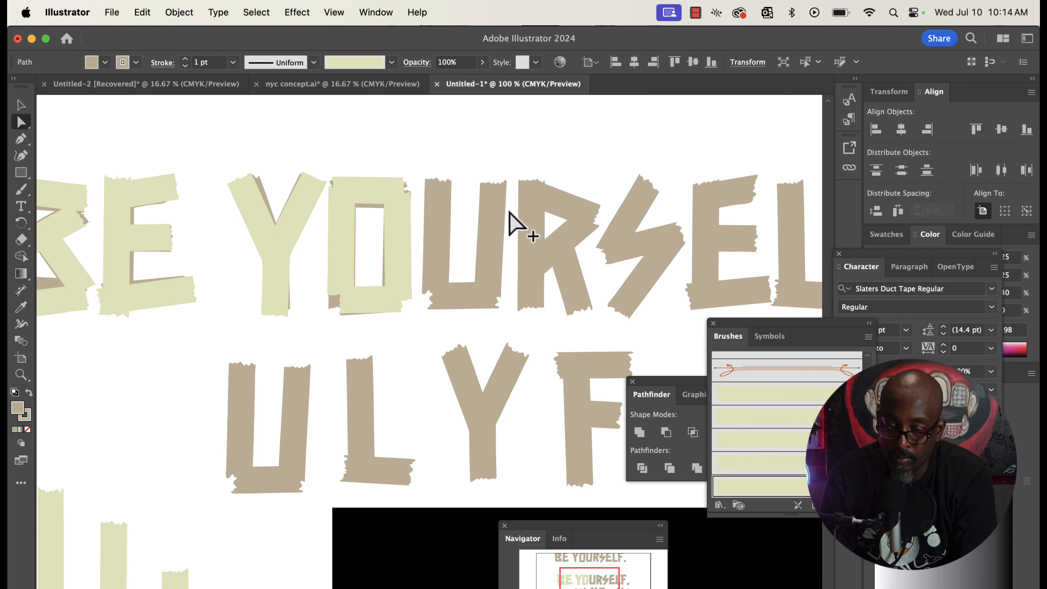
drag(534, 244, 487, 292)
alt+drag(488, 289, 428, 293)
drag(521, 301, 500, 293)
drag(427, 291, 435, 295)
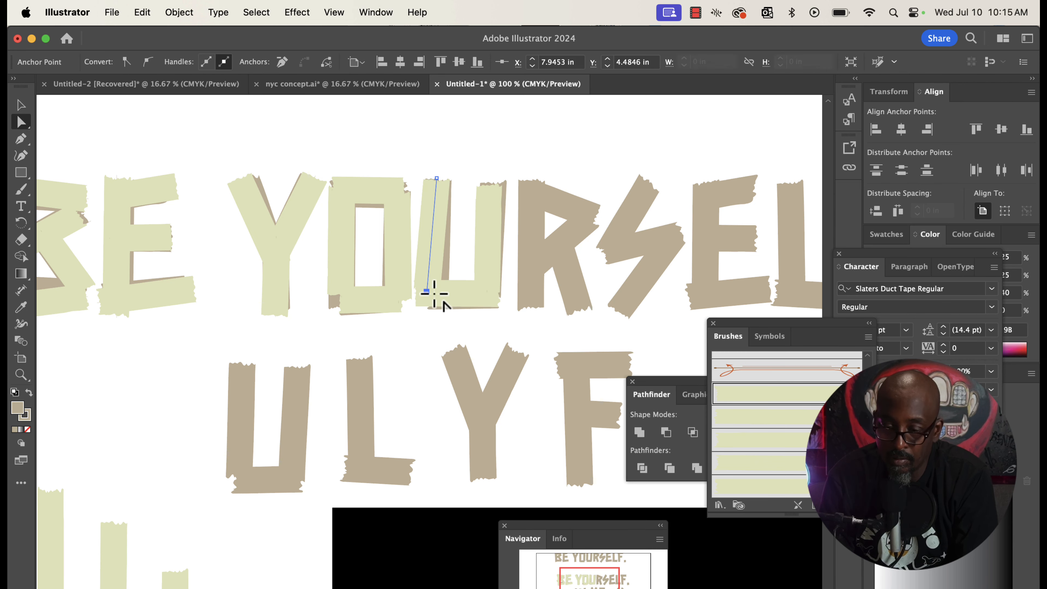
Step: Copy the first E's stem stroke onto the R's stem and draw a path along the top of the R's bowl
alt+drag(117, 247, 530, 251)
click(593, 217)
click(534, 188)
click(21, 122)
Step: Copy existing tape strokes onto the lower edge of the R's bowl and its diagonal leg
alt+drag(458, 293, 554, 261)
mouse_move(157, 295)
alt+mouse_down()
mouse_move(385, 307)
mouse_move(373, 301)
alt+mouse_up()
alt+drag(253, 223, 571, 285)
Step: Copy tape strokes onto the diagonals of the S and adjust their end points to follow the letter
scroll(620, 295, right, 5)
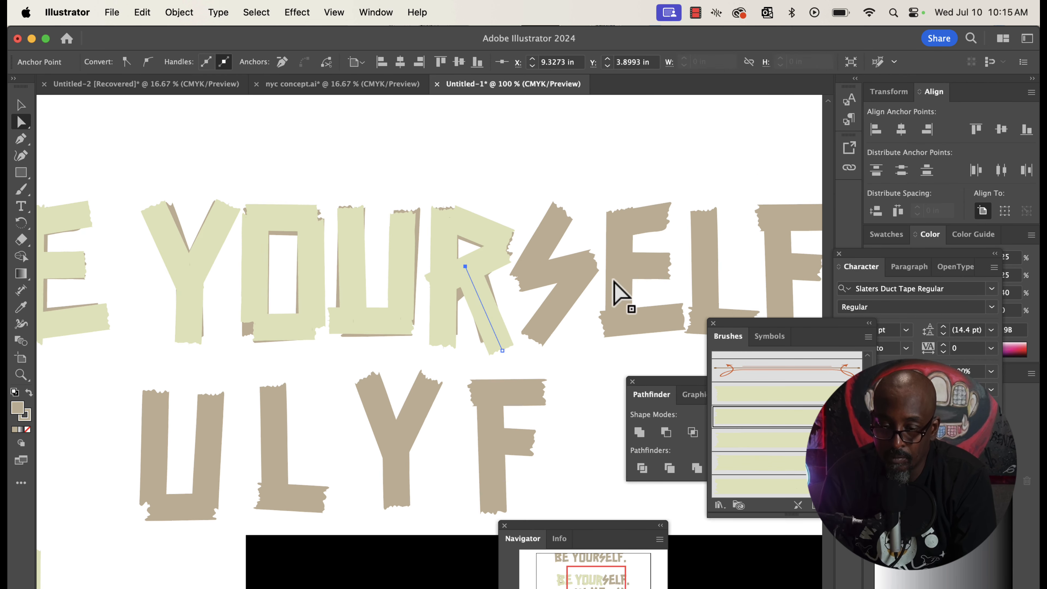
alt+drag(187, 247, 513, 249)
mouse_move(450, 308)
alt+mouse_down()
mouse_move(507, 285)
mouse_move(488, 292)
alt+mouse_up()
alt+drag(513, 249, 535, 310)
drag(517, 352, 505, 345)
Step: Copy tape strokes onto the stem and top bar of the second E and adjust their end points
alt+drag(418, 285, 593, 279)
drag(577, 346, 594, 344)
alt+drag(346, 327, 610, 224)
drag(647, 225, 642, 217)
Step: Copy tape strokes onto the middle and bottom bars of the second E and adjust their end points
alt+drag(453, 270, 641, 258)
drag(670, 247, 653, 271)
mouse_move(259, 334)
mouse_down()
mouse_move(265, 346)
mouse_move(256, 332)
mouse_up()
alt+drag(238, 234, 598, 230)
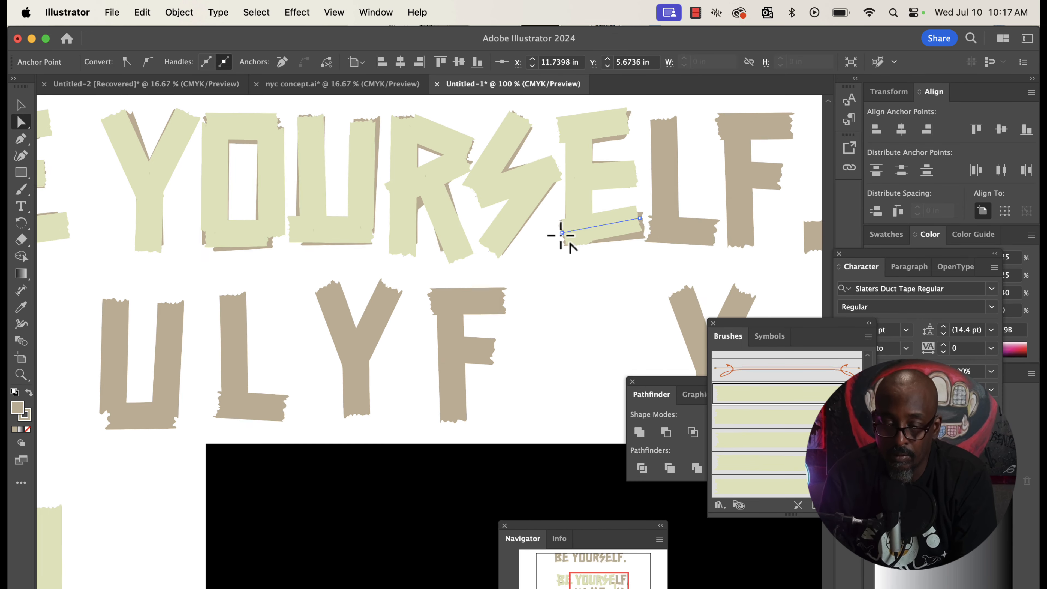
Step: Copy tape strokes onto the stem and bottom bar of the L and adjust the end point
scroll(566, 243, right, 5)
alt+drag(478, 252, 550, 252)
drag(599, 178, 540, 142)
mouse_move(541, 237)
alt+mouse_down()
mouse_move(586, 351)
mouse_move(599, 257)
alt+mouse_up()
Step: Draw a tape-brushed path across the top of the F and copy strokes onto its stem and middle bar
scroll(436, 255, left, 10)
scroll(435, 254, right, 10)
click(591, 172)
click(512, 172)
click(762, 440)
alt+drag(465, 231, 540, 237)
alt+drag(573, 171, 573, 219)
Step: Copy a tape stroke onto the period and shorten it to fit
alt+drag(499, 277, 677, 263)
drag(697, 263, 617, 284)
Step: Select the tan outlined letters behind the tape strokes with the spare ULYF row and move them off the artboard's right side
key(super+minus)
key(super+minus)
key(super+minus)
key(super+minus)
click(21, 104)
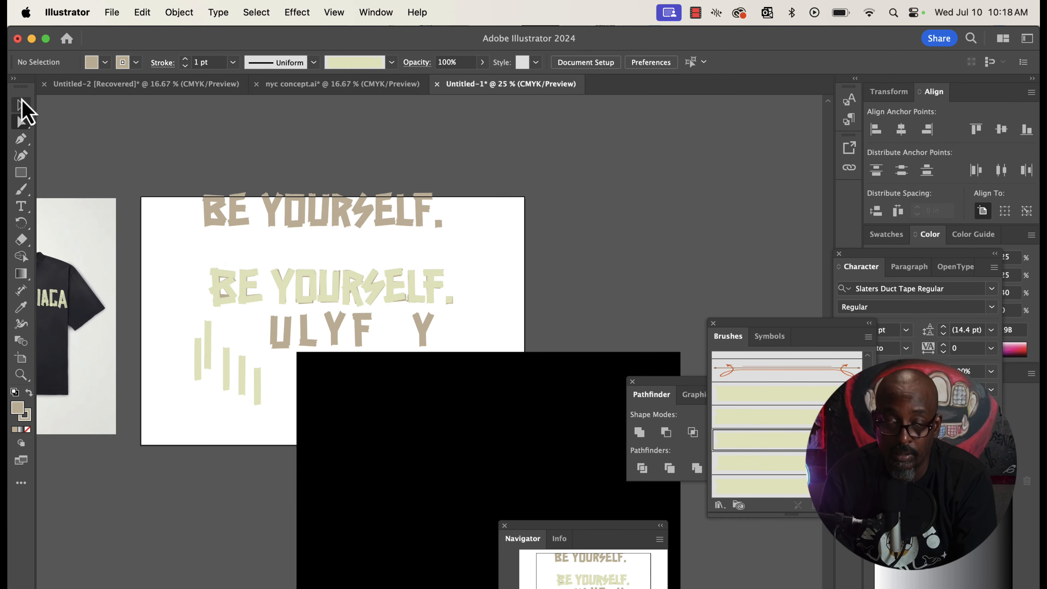
click(256, 13)
key(super+equal)
key(super+equal)
click(451, 252)
click(256, 12)
click(474, 236)
click(97, 249)
click(256, 12)
click(433, 222)
drag(490, 310, 948, 239)
scroll(495, 247, left, 5)
drag(190, 180, 704, 310)
scroll(412, 256, up, 5)
scroll(343, 449, down, 5)
alt+drag(592, 208, 552, 342)
click(256, 13)
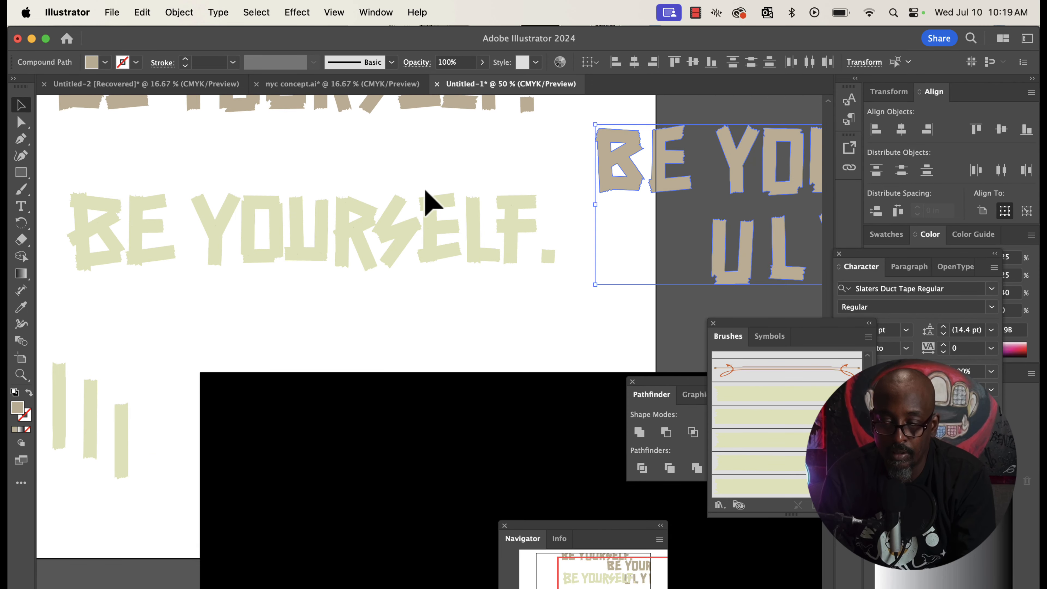
scroll(426, 202, left, 2)
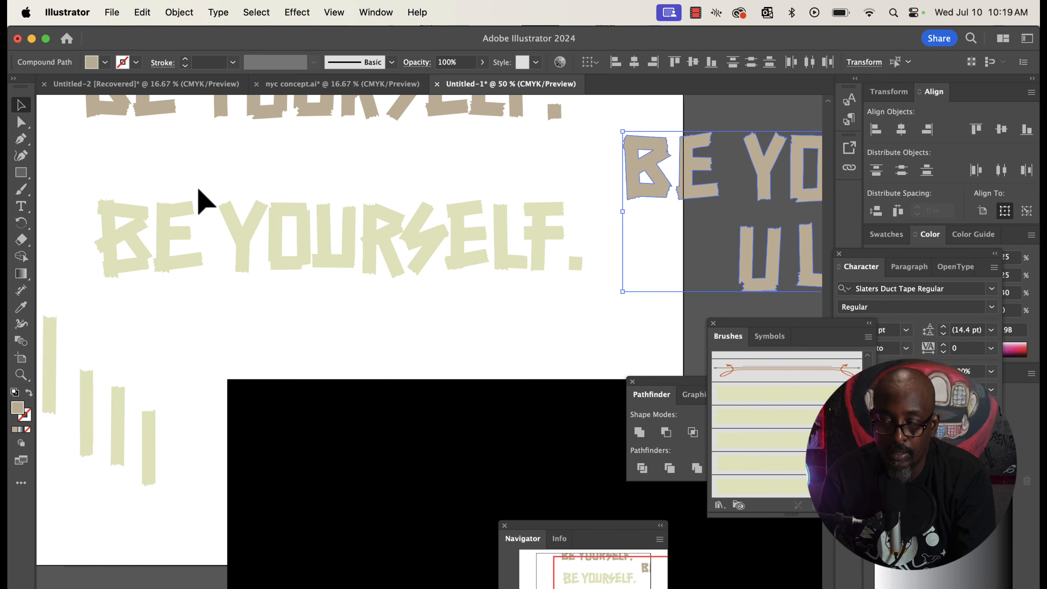
Step: Nudge the tape lettering's period left, closer to the F, and reselect the whole phrase
drag(84, 180, 578, 288)
scroll(578, 288, left, 3)
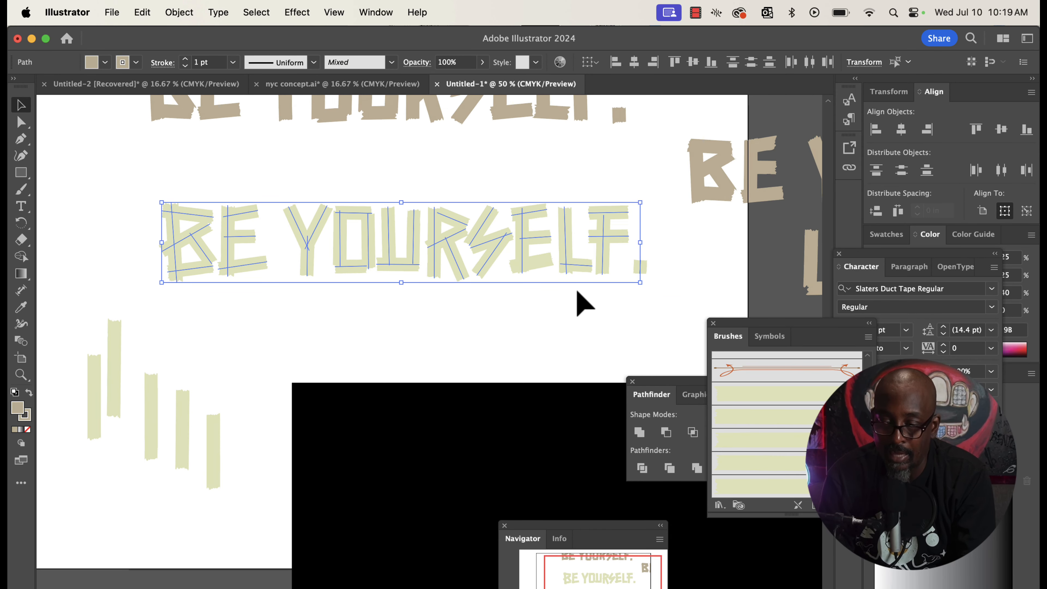
mouse_move(188, 179)
mouse_down()
mouse_move(427, 262)
mouse_move(705, 311)
mouse_up()
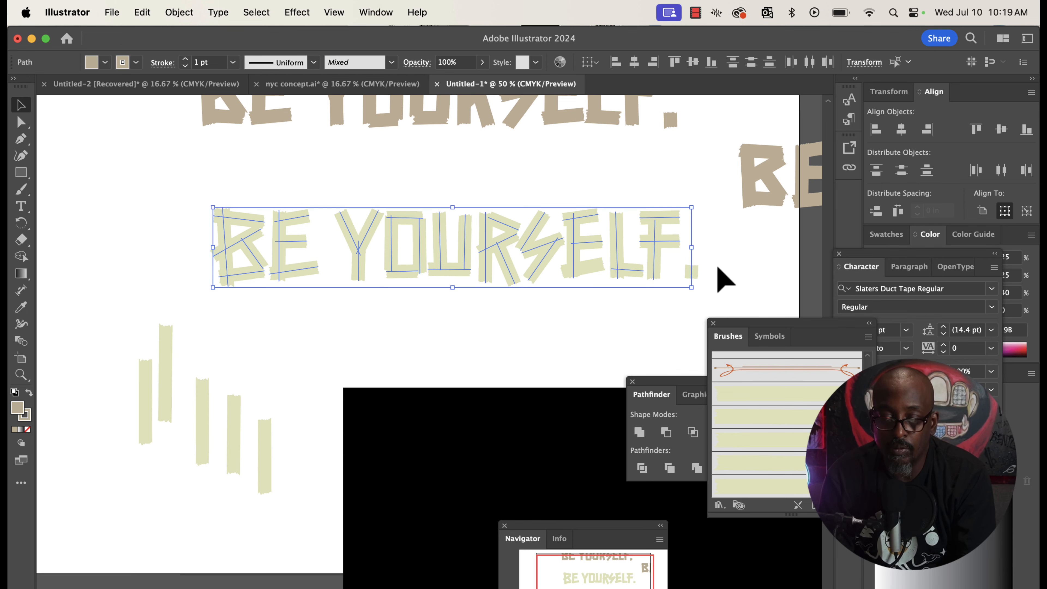
click(719, 275)
click(680, 273)
mouse_move(482, 252)
mouse_down()
mouse_move(193, 286)
mouse_move(184, 308)
mouse_up()
scroll(280, 256, up, 5)
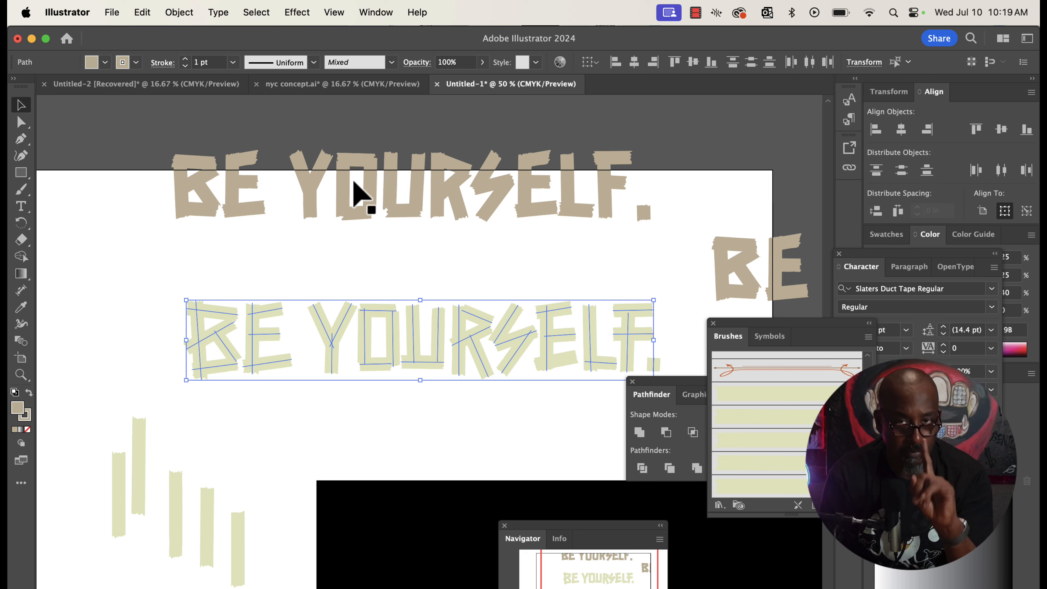
Step: Compare the live BE YOURSELF. type with the brushed paths of the tape lettering below it
click(342, 188)
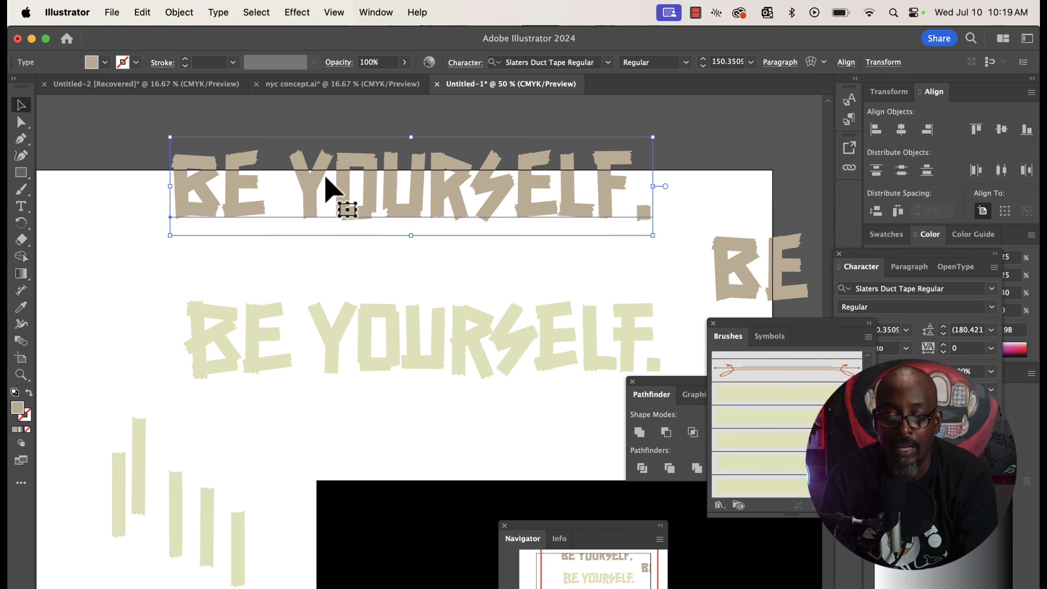
click(357, 262)
mouse_move(177, 287)
mouse_down()
mouse_move(645, 398)
mouse_move(668, 393)
mouse_up()
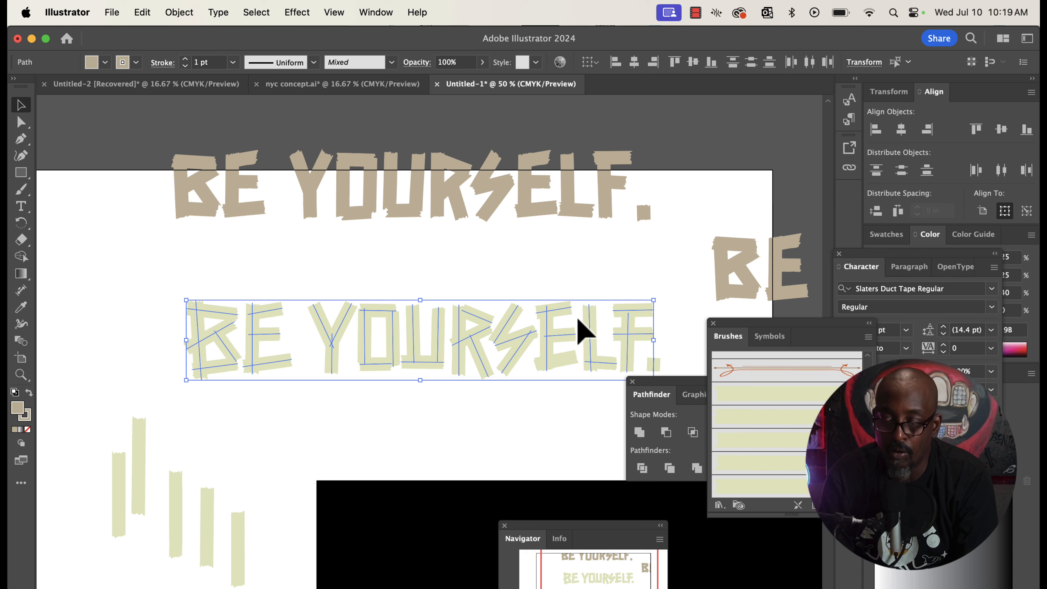
click(551, 309)
scroll(471, 291, down, 1)
scroll(471, 291, right, 1)
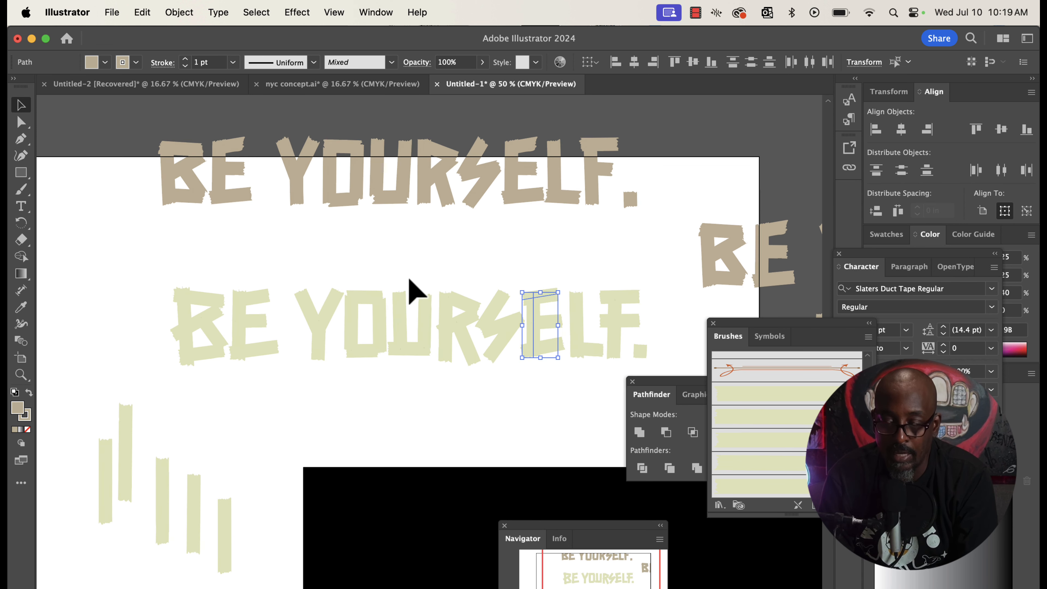
drag(137, 262, 665, 381)
scroll(598, 343, down, 8)
scroll(598, 343, left, 1)
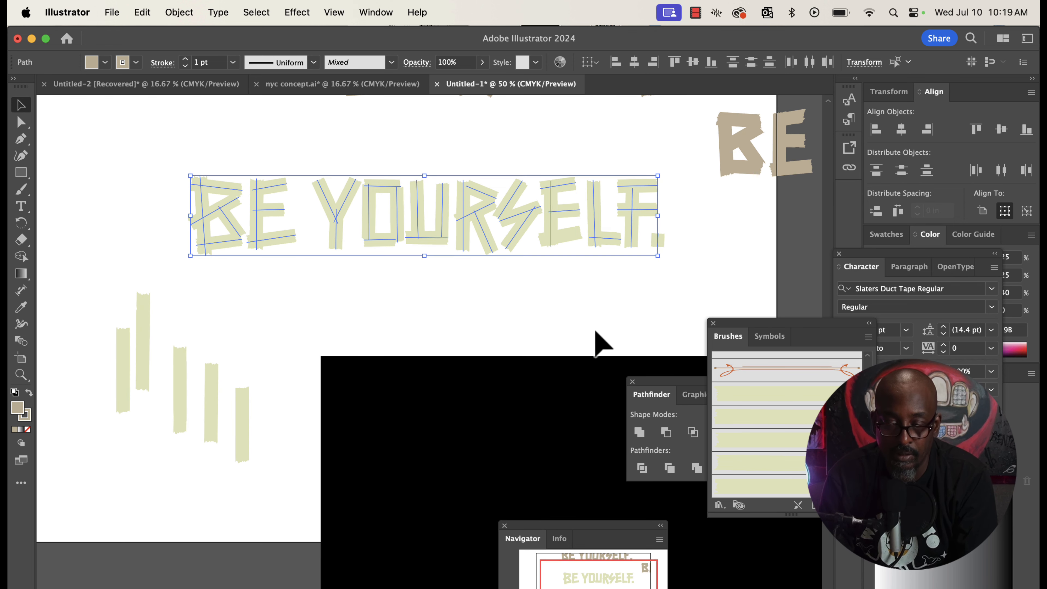
Step: Remove the black rectangle from the artboard and move the five sample tape strips below it
drag(516, 352, 581, 574)
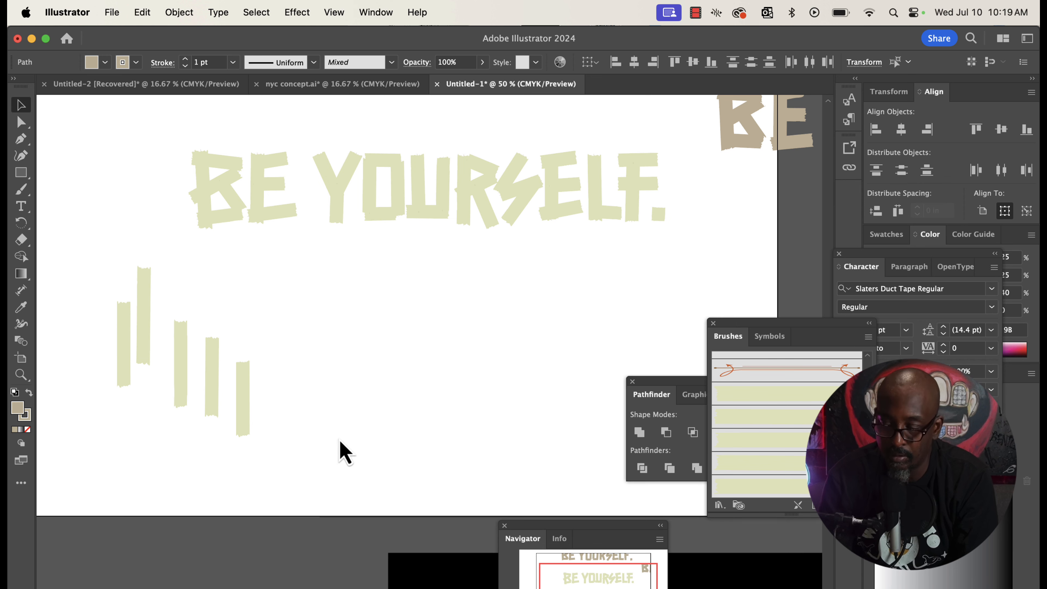
key(super+z)
drag(54, 287, 301, 406)
drag(412, 386, 418, 494)
key(Delete)
drag(57, 272, 287, 444)
drag(213, 363, 292, 586)
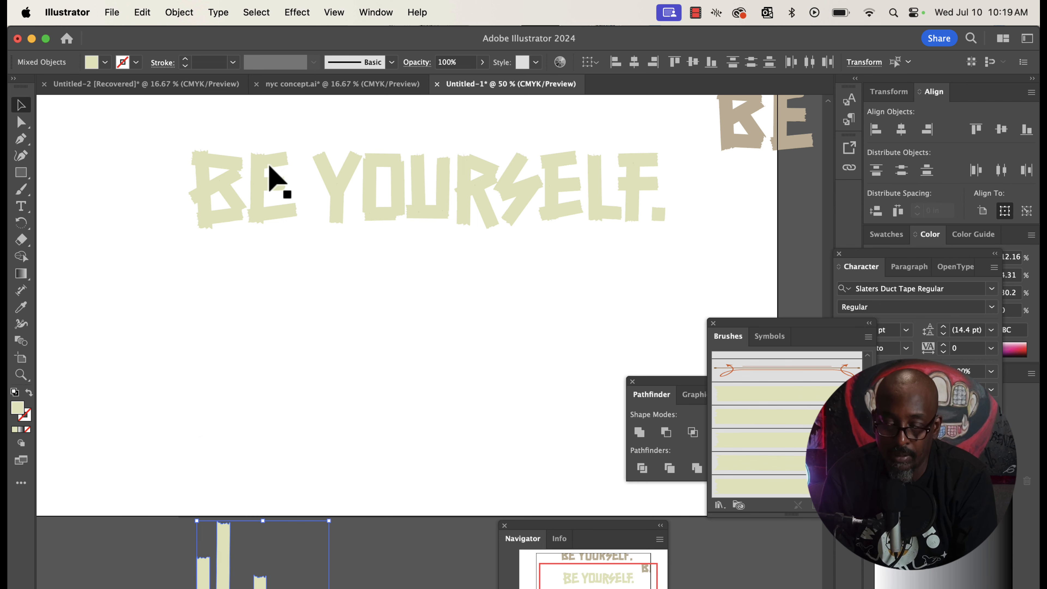
drag(138, 120, 659, 268)
drag(603, 217, 543, 343)
key(super+z)
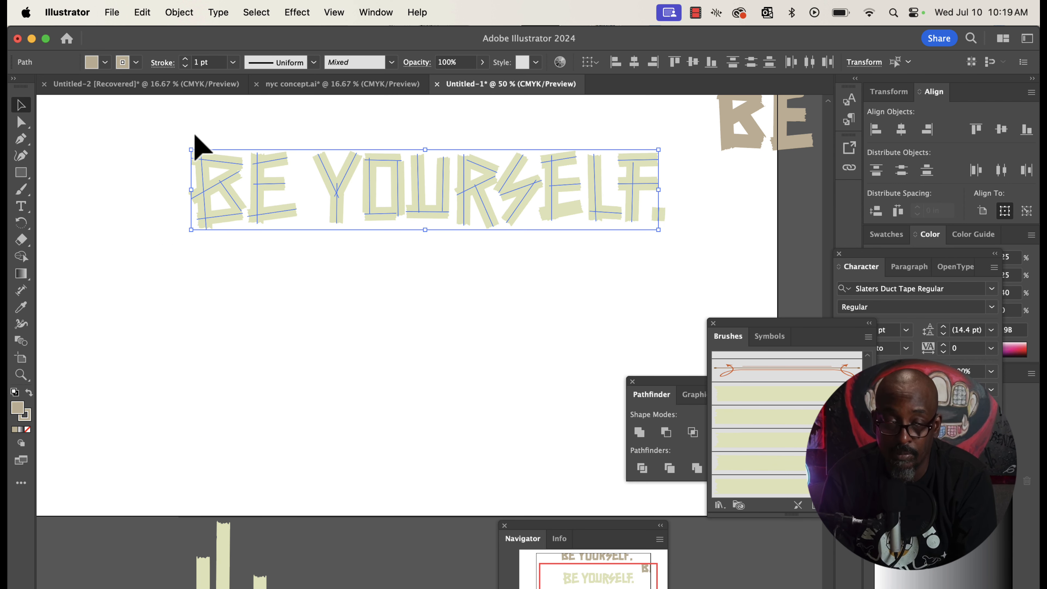
click(161, 129)
drag(161, 129, 642, 263)
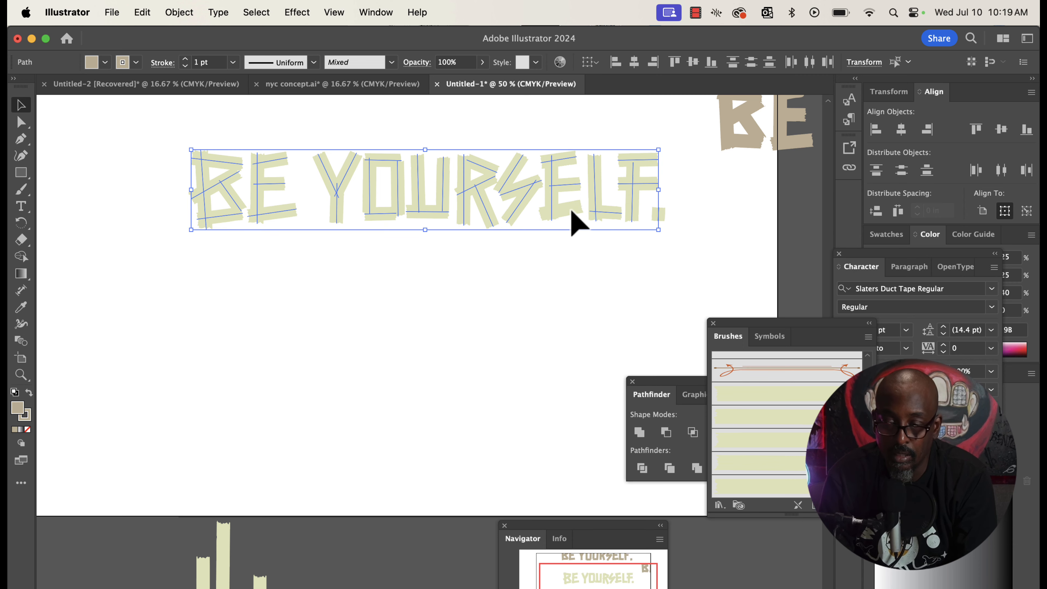
click(179, 12)
click(193, 154)
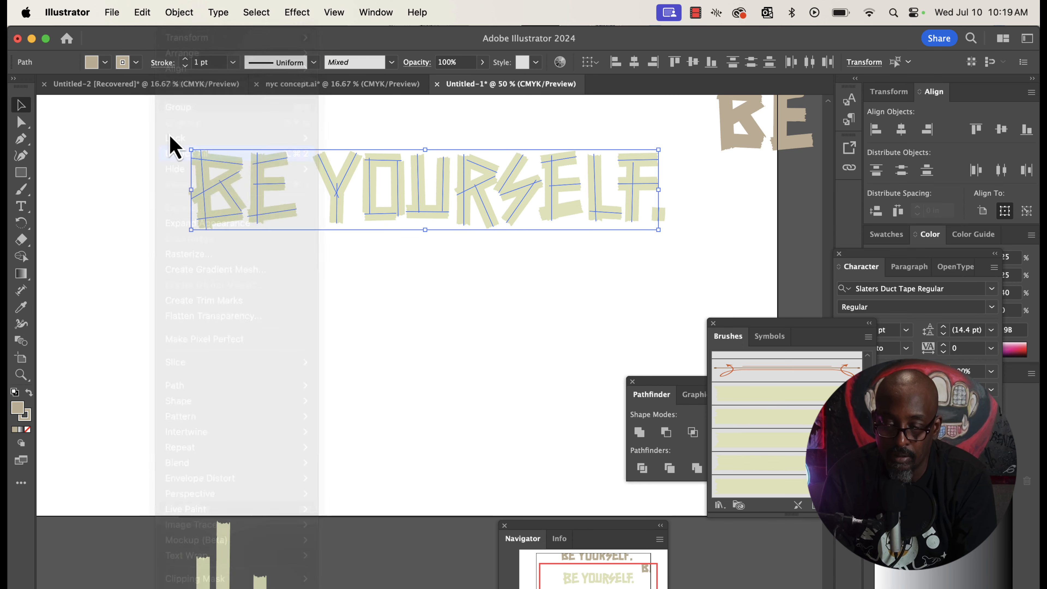
click(140, 140)
Step: Duplicate the tape BE YOURSELF. lettering below the original and expand the appearance of the copy
drag(132, 122, 685, 269)
drag(596, 199, 555, 340)
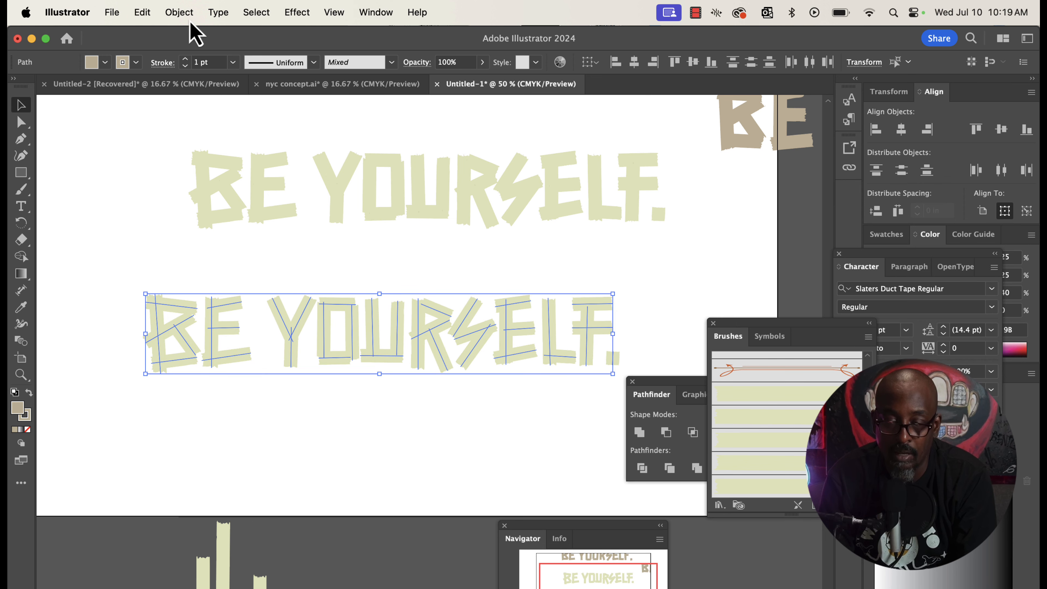
click(179, 12)
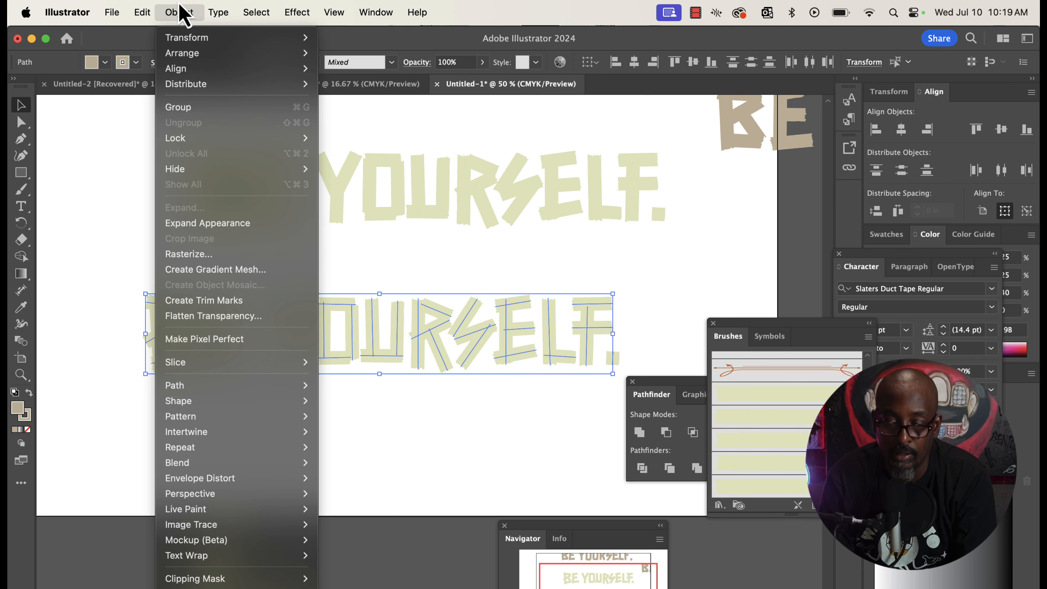
click(218, 238)
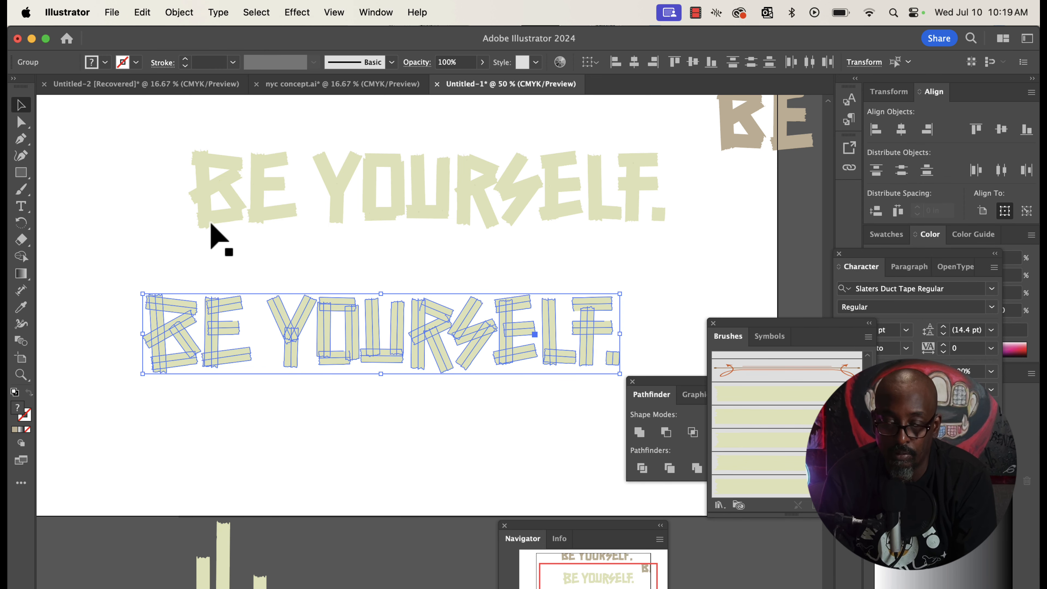
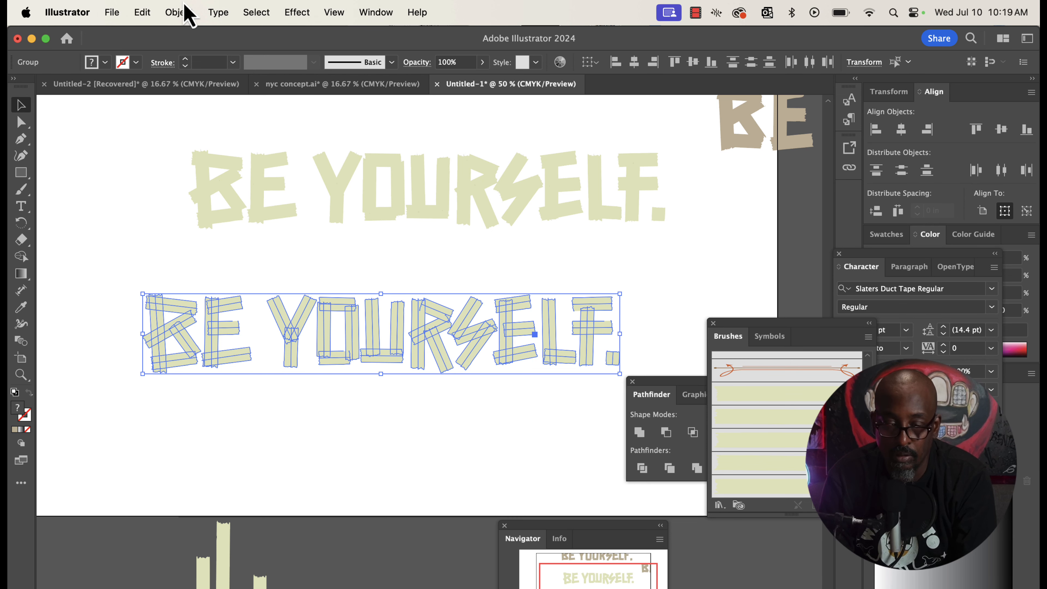
click(185, 12)
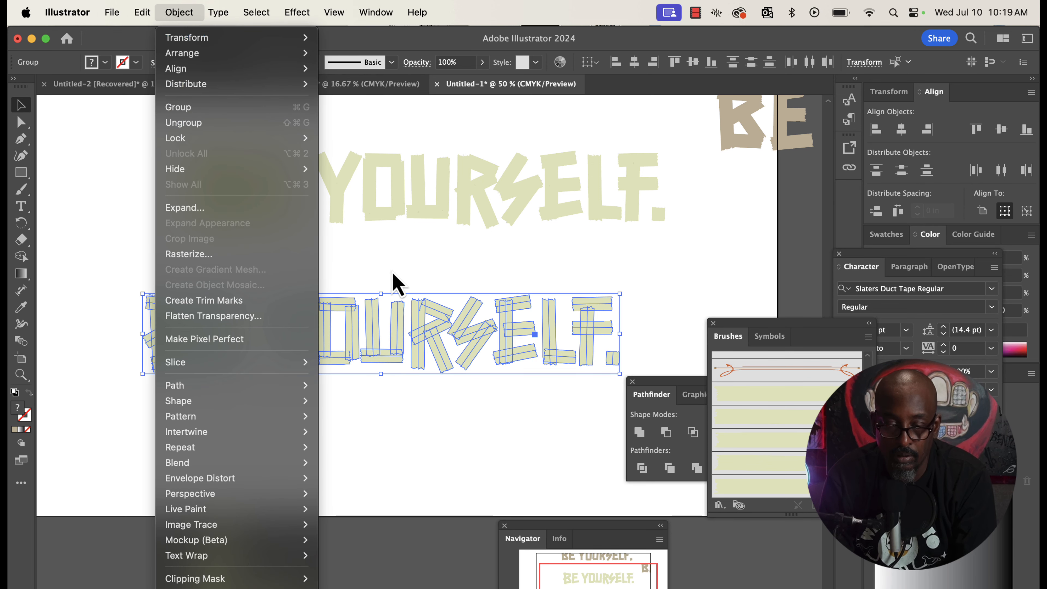
click(393, 259)
Step: Select all tape shapes sharing the expanded B strip's fill color and move the lower lettering below its leftover center paths
click(21, 122)
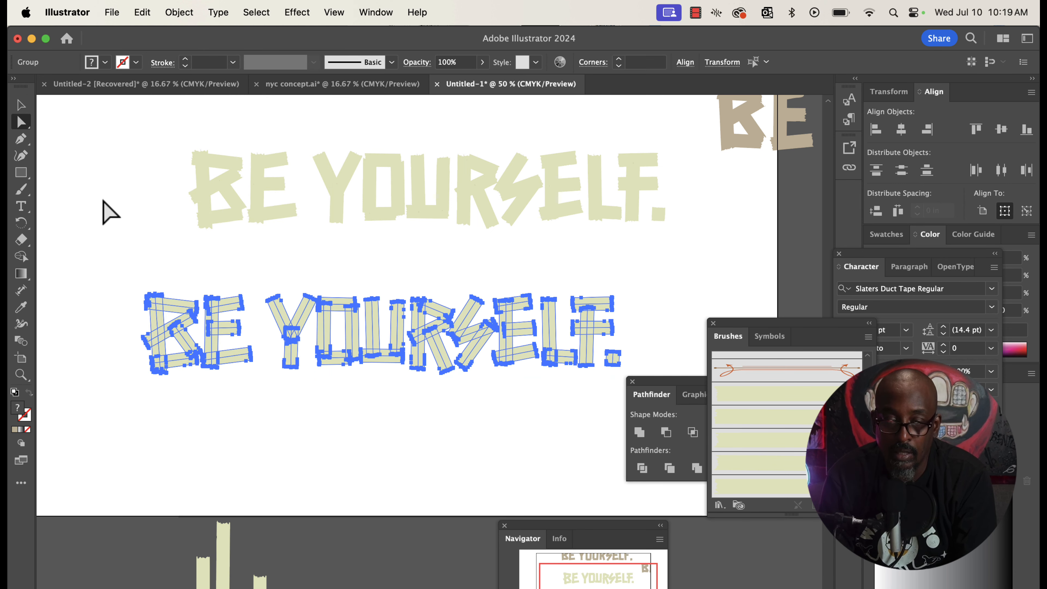
click(119, 211)
click(173, 311)
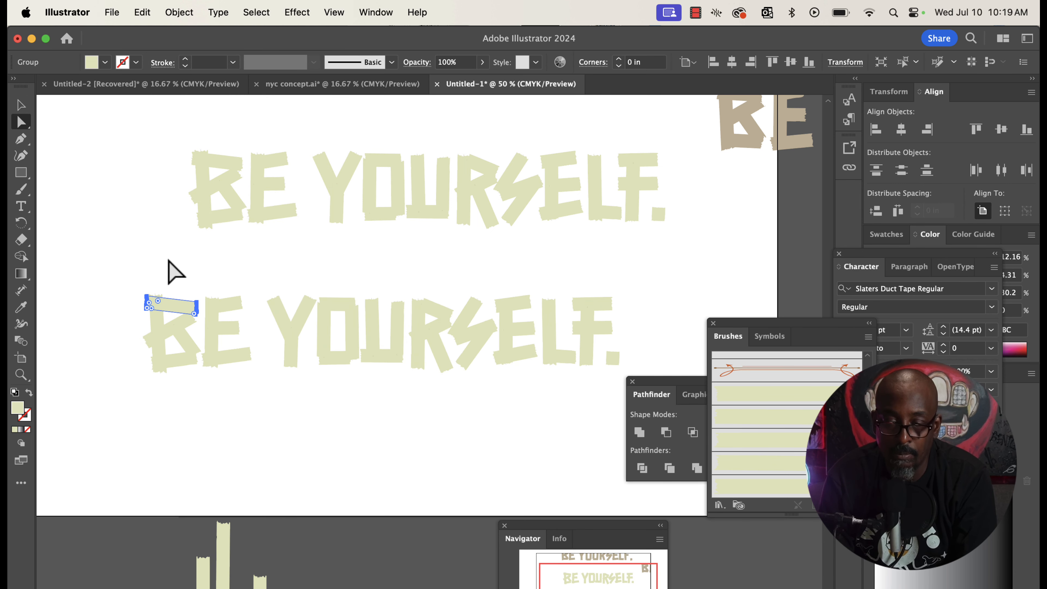
click(250, 15)
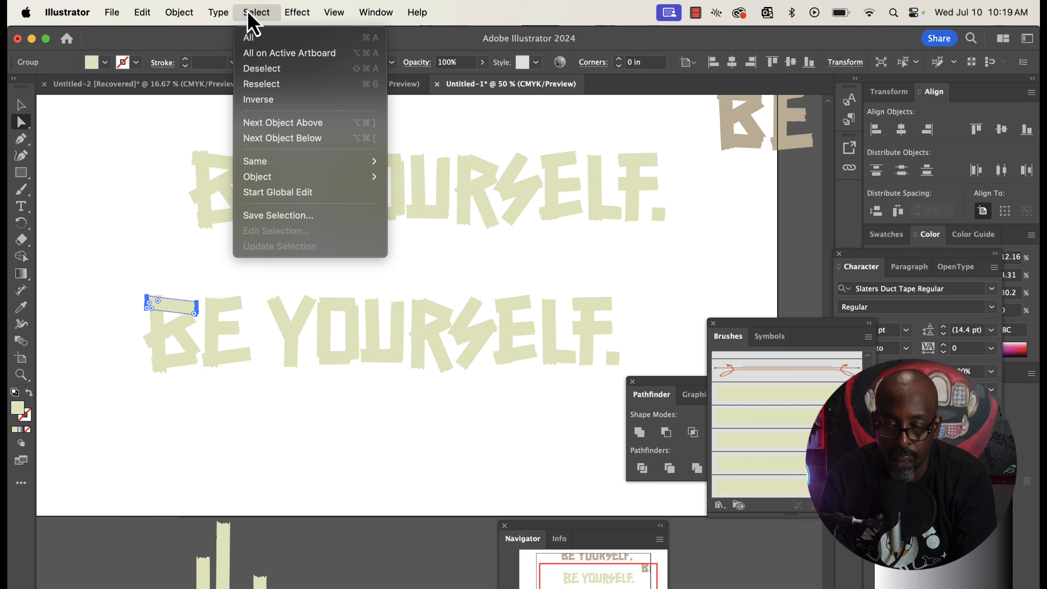
mouse_move(264, 162)
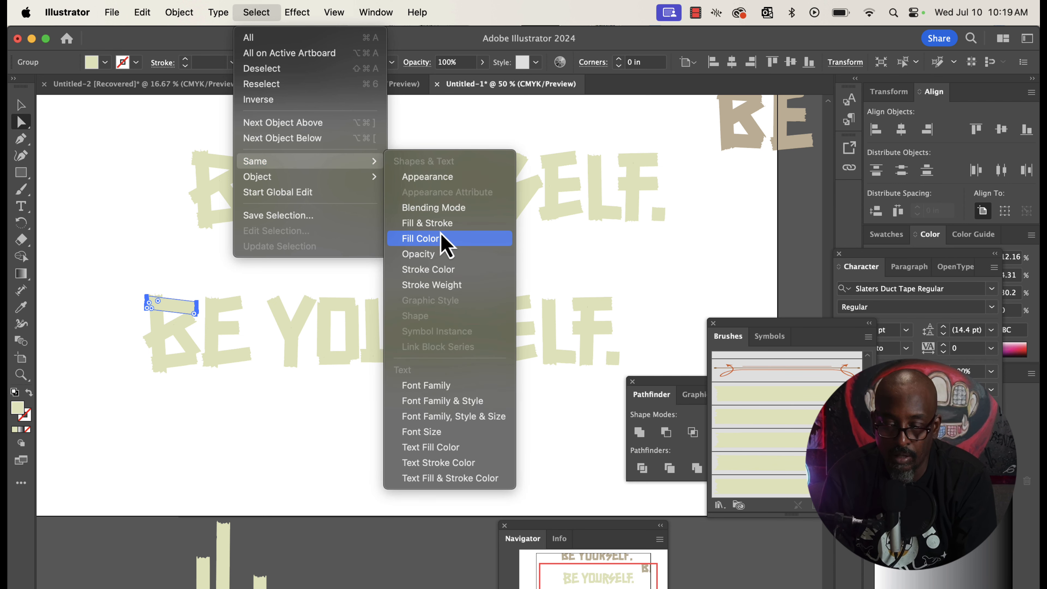
click(444, 239)
drag(295, 317, 269, 431)
Step: Delete the leftover center-line paths between the two tape phrases
mouse_move(130, 287)
mouse_down()
mouse_move(673, 367)
mouse_move(661, 376)
mouse_up()
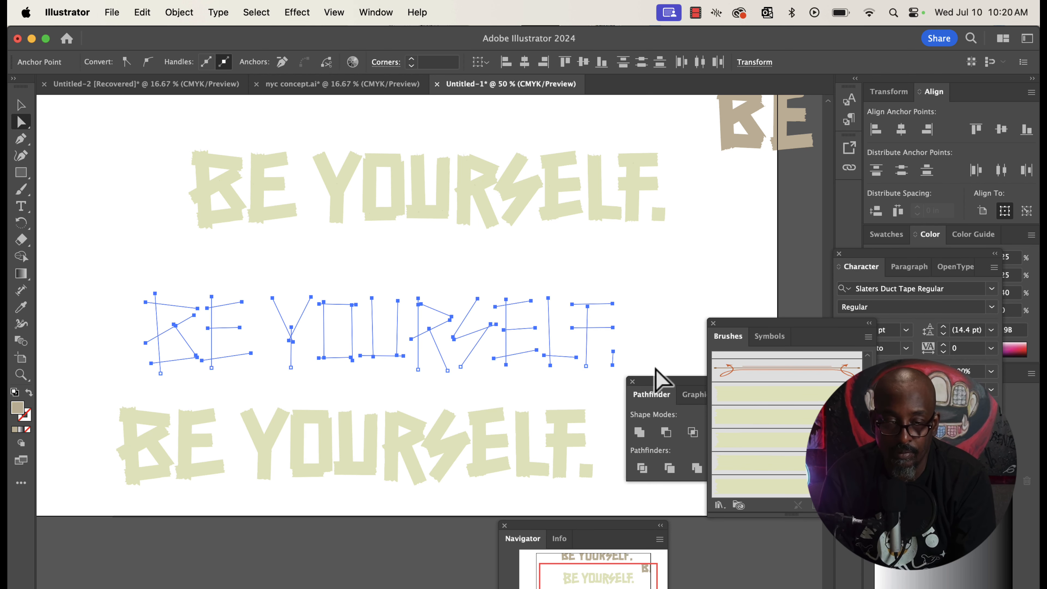
key(Delete)
key(Delete)
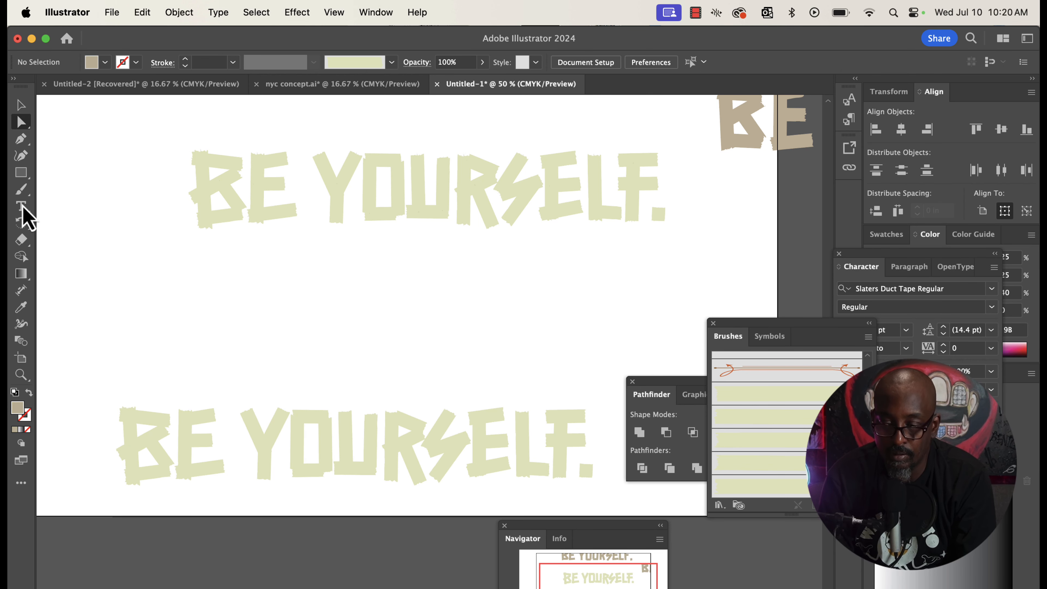
Step: Move the expanded BE YOURSELF. lettering up closer to the original and split its overlapping strips with Pathfinder Divide
drag(82, 328, 595, 497)
drag(563, 453, 559, 367)
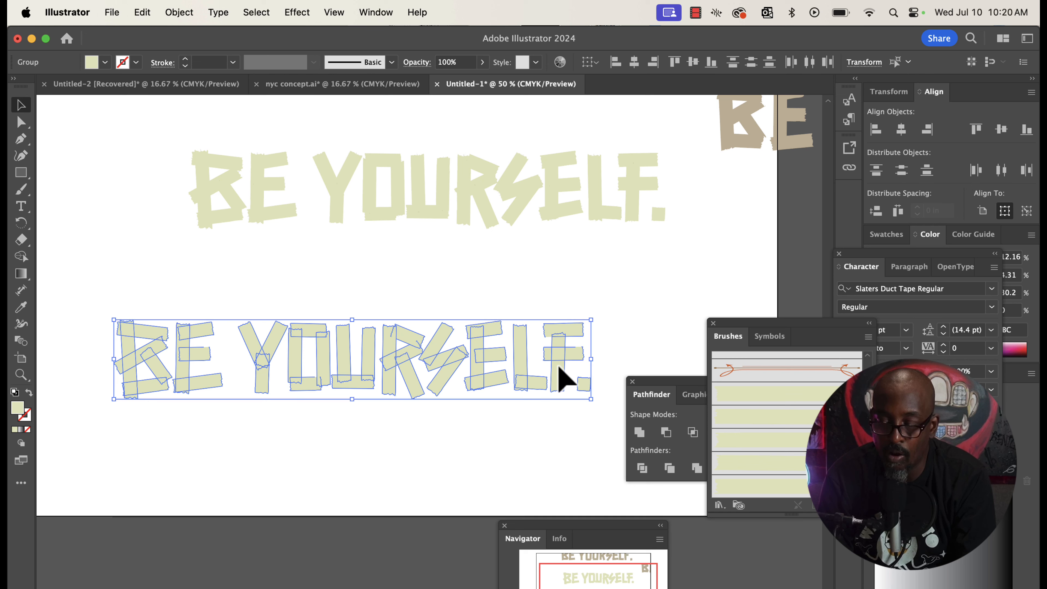
drag(650, 385, 665, 246)
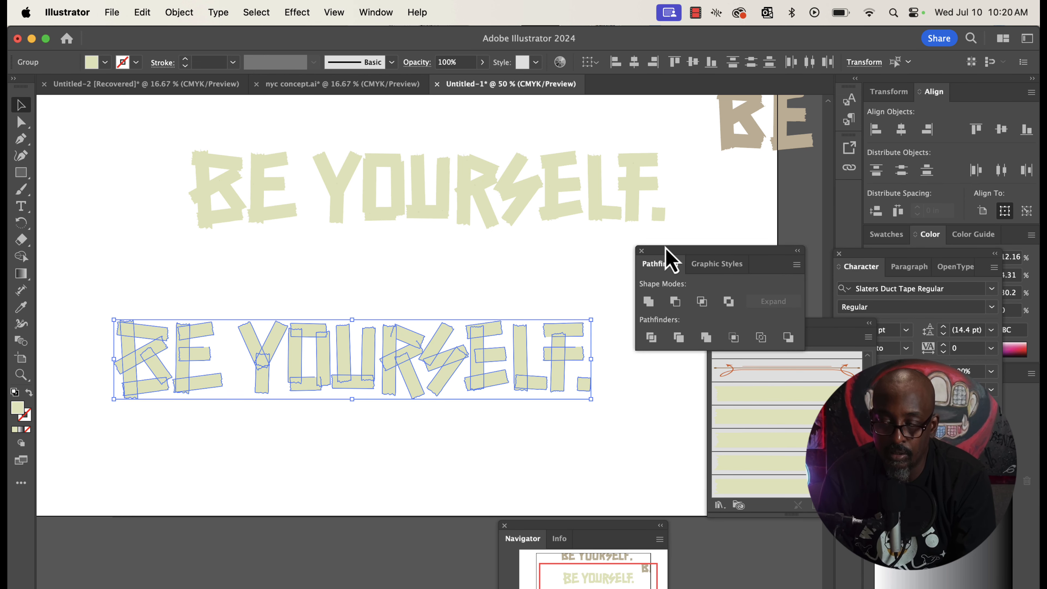
click(651, 338)
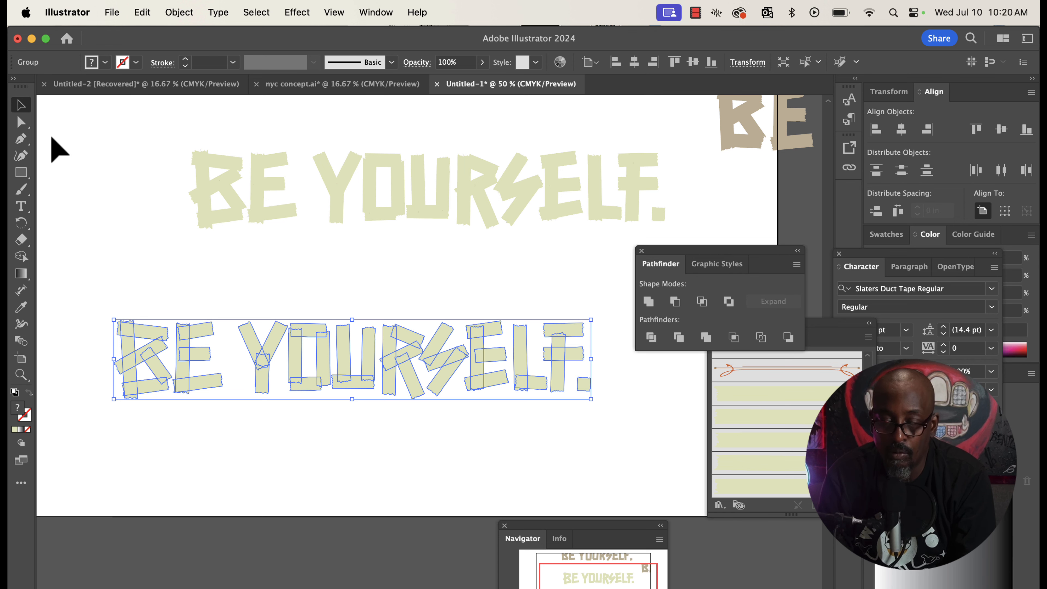
click(26, 123)
click(171, 247)
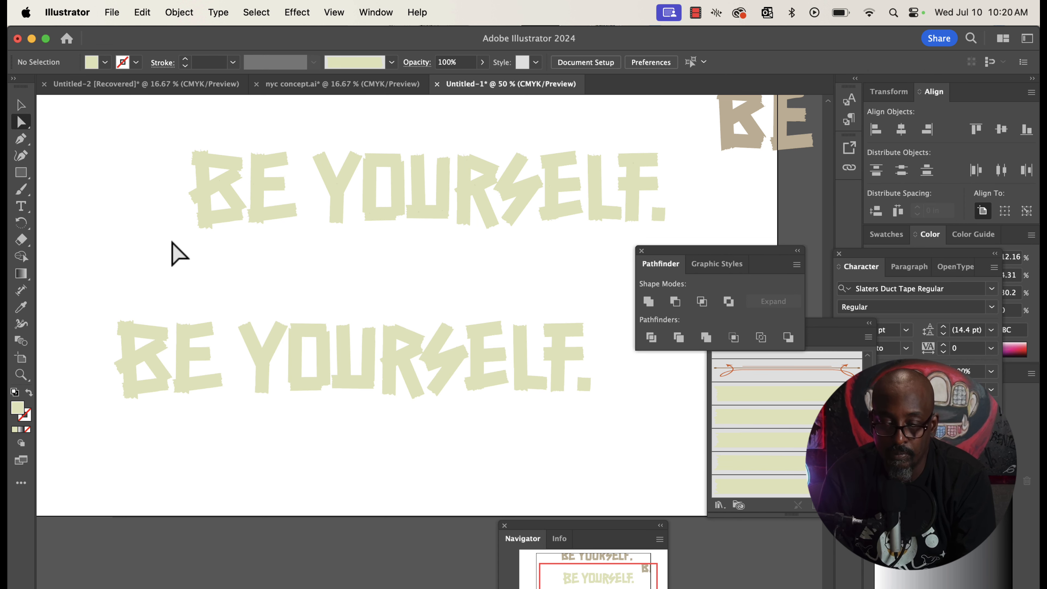
Step: Examine the divided B up close and select the overlap piece at its upper-left corner
scroll(172, 243, left, 2)
scroll(173, 245, left, 3)
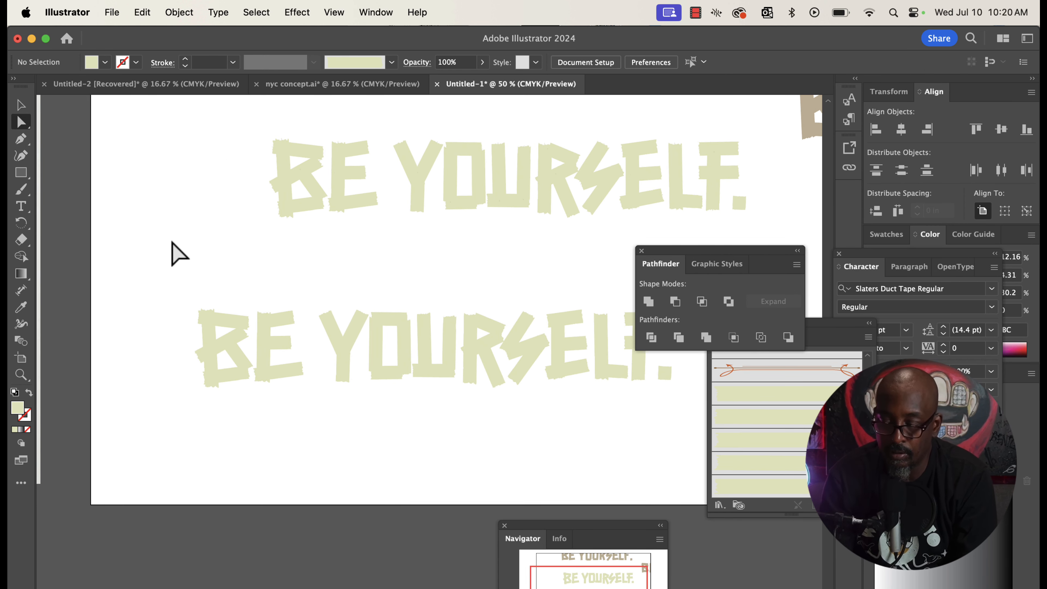
scroll(176, 258, left, 3)
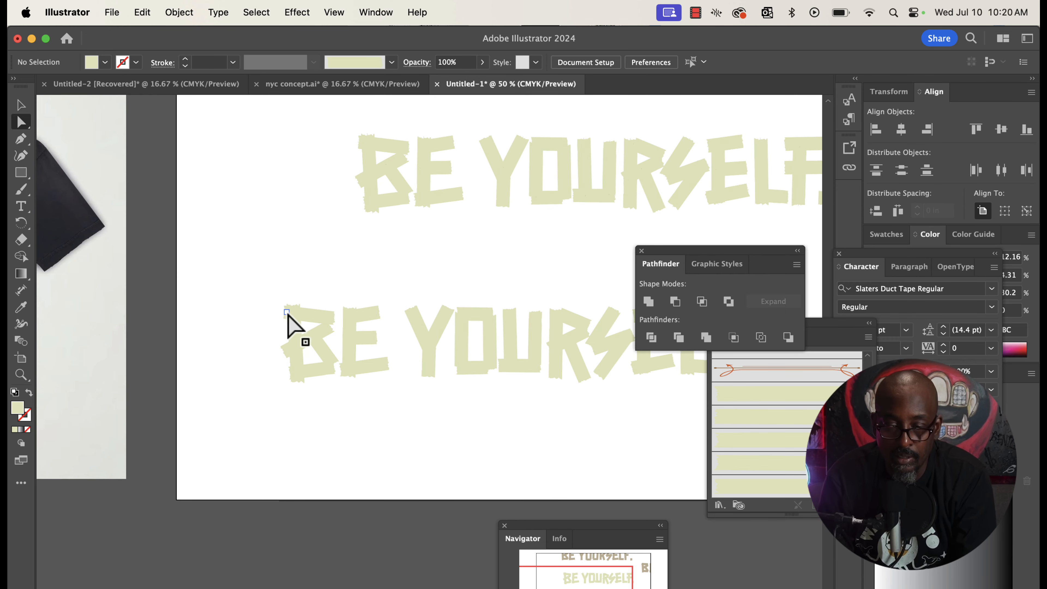
scroll(315, 322, up, 5)
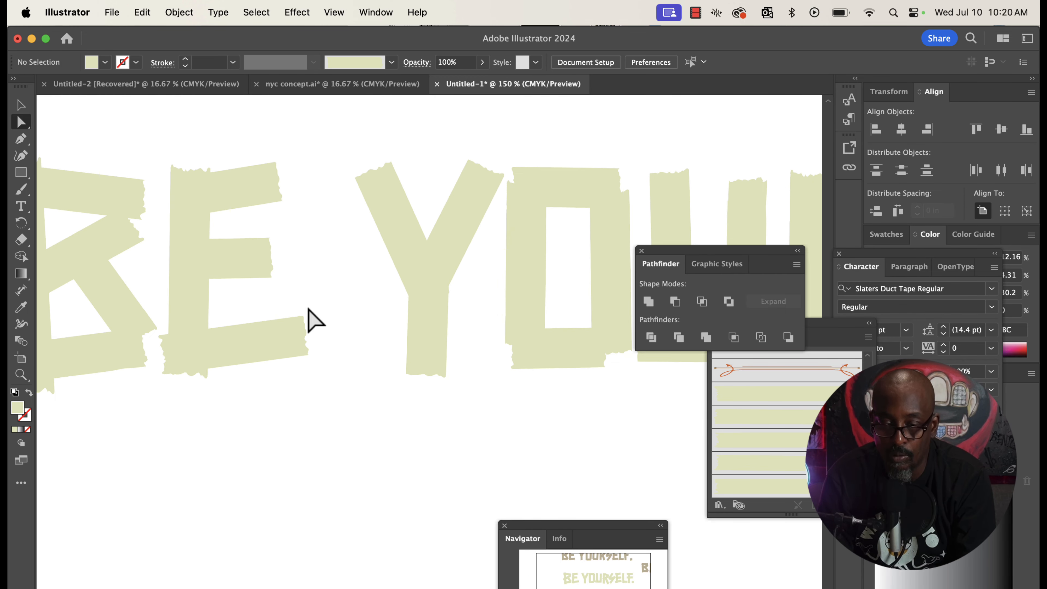
click(258, 235)
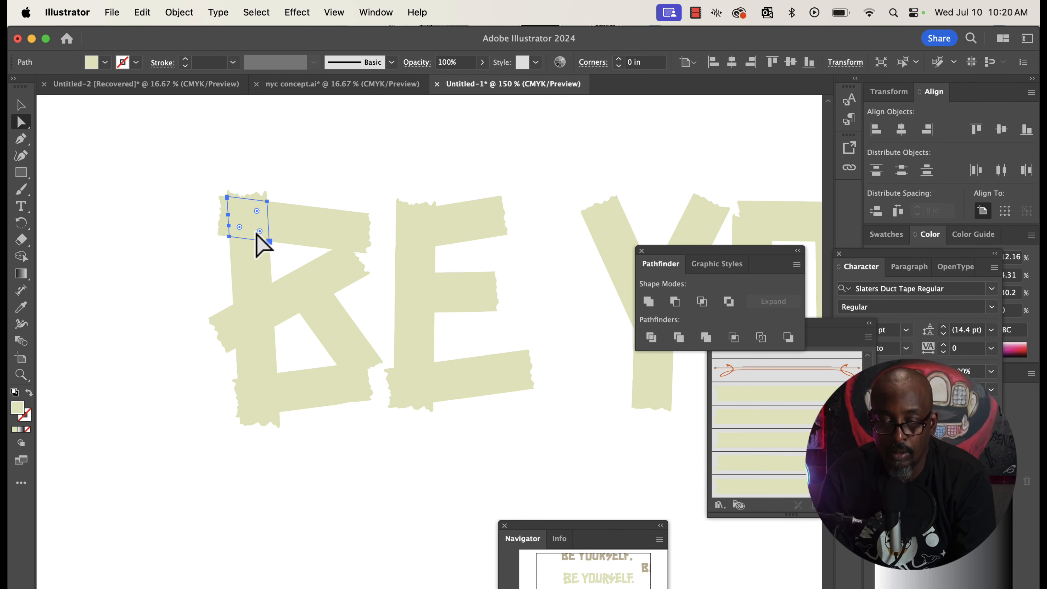
Step: Move the Balenciaga T-shirt reference image beside the divided B so its tape lettering is close by
scroll(241, 229, left, 5)
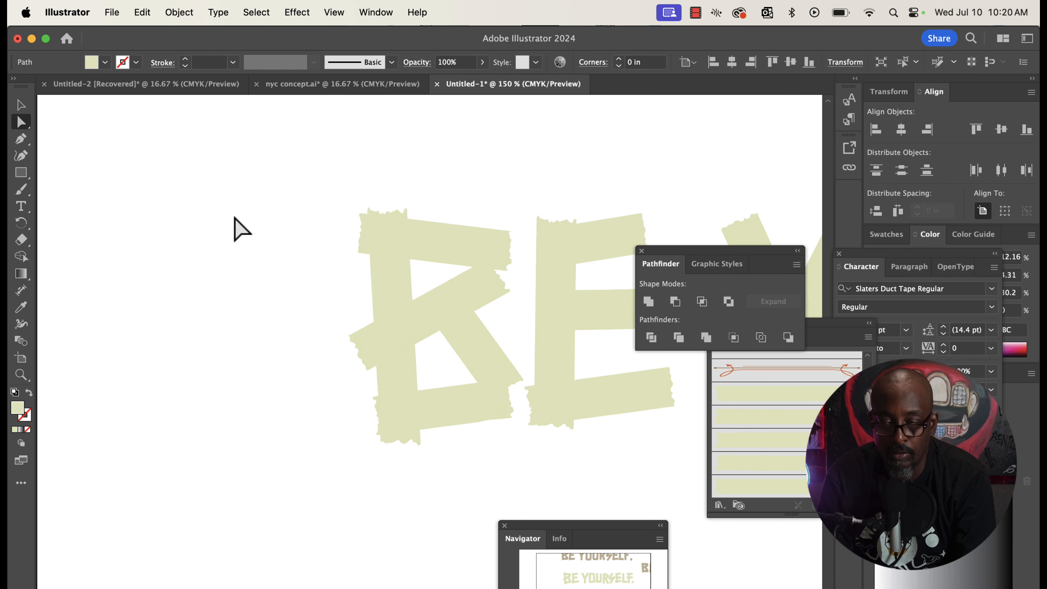
scroll(154, 239, left, 15)
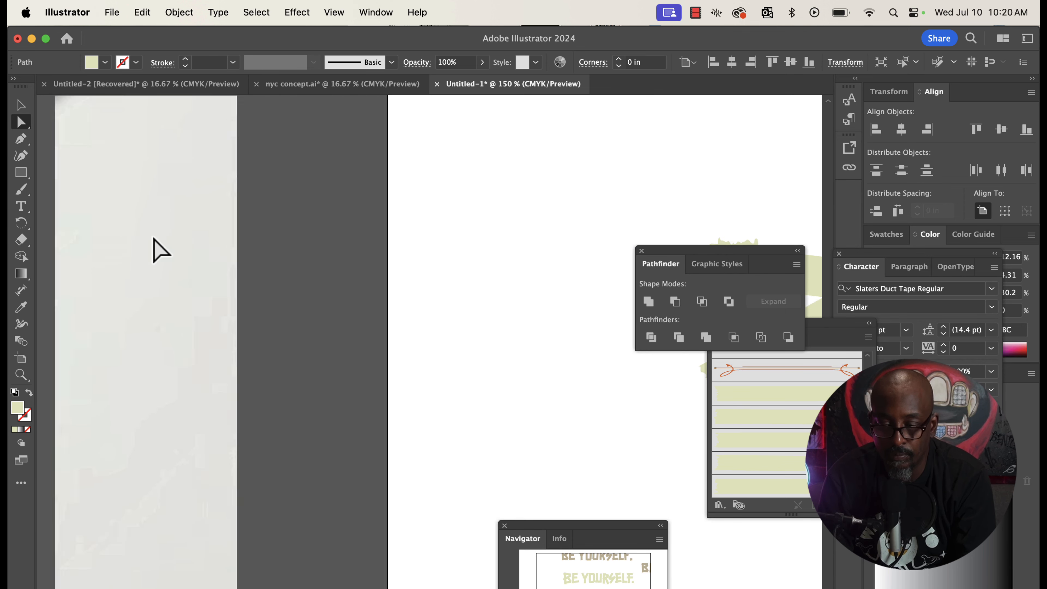
click(363, 458)
scroll(362, 458, right, 5)
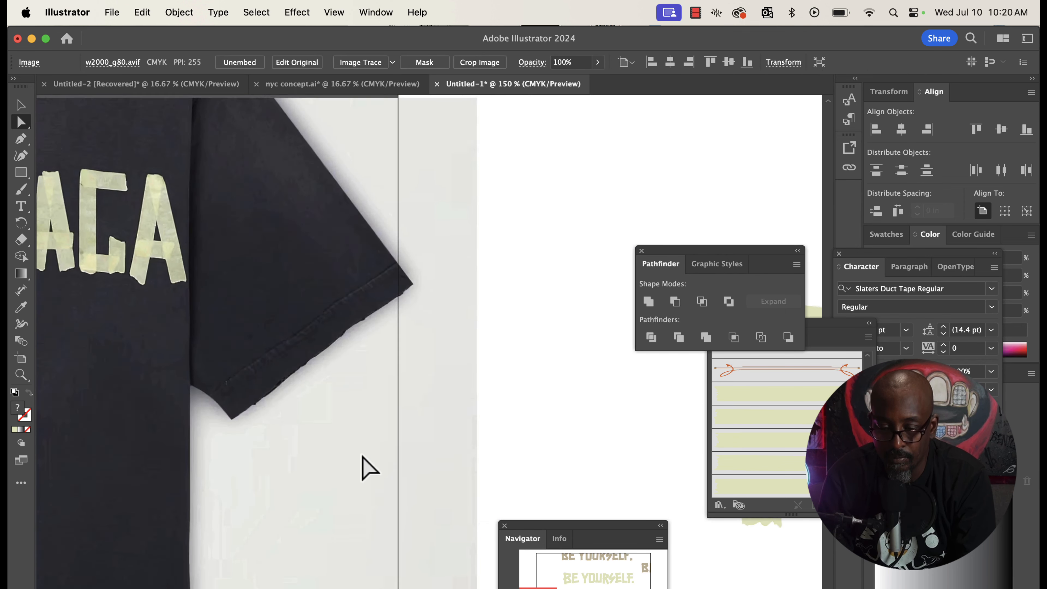
scroll(413, 407, left, 4)
drag(413, 407, 517, 430)
scroll(516, 430, right, 5)
drag(431, 408, 567, 428)
drag(440, 355, 533, 420)
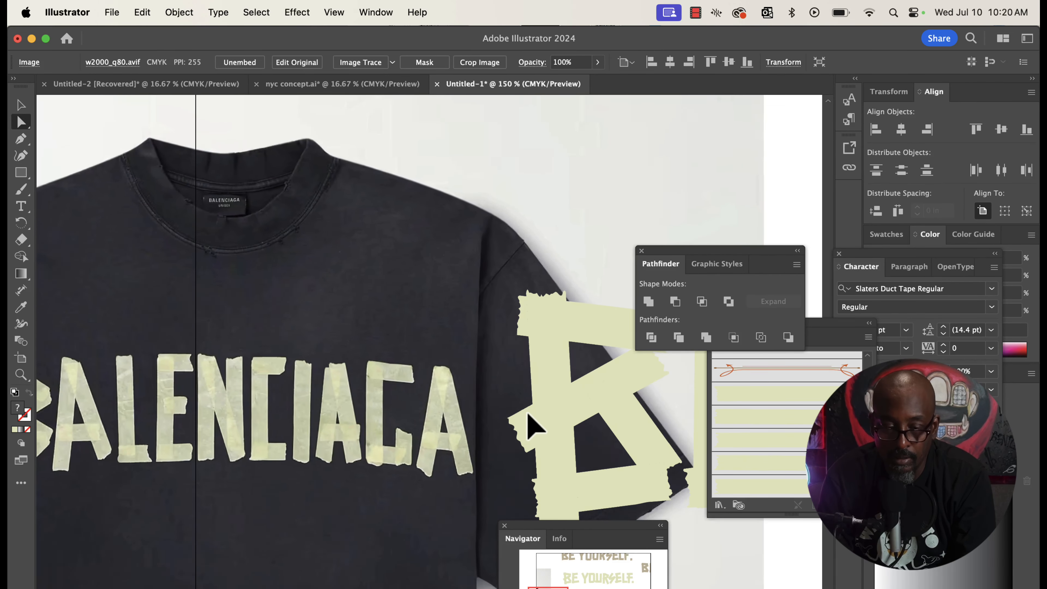
drag(397, 328, 497, 338)
Step: Select every divided tape piece that shares the fill color of the B's upper strip
click(557, 323)
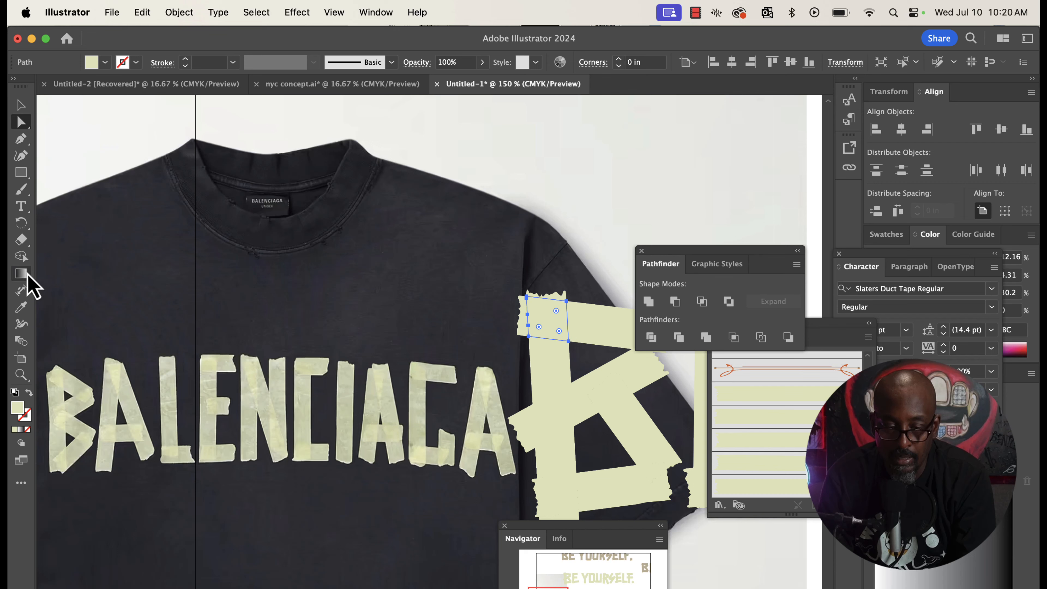
click(19, 309)
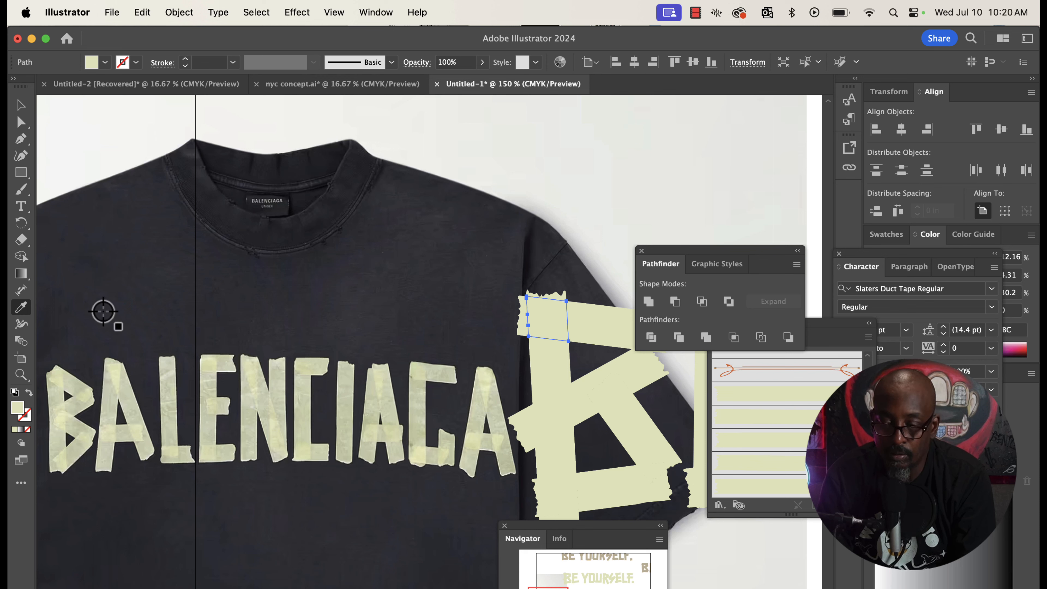
click(21, 124)
click(591, 315)
click(587, 322)
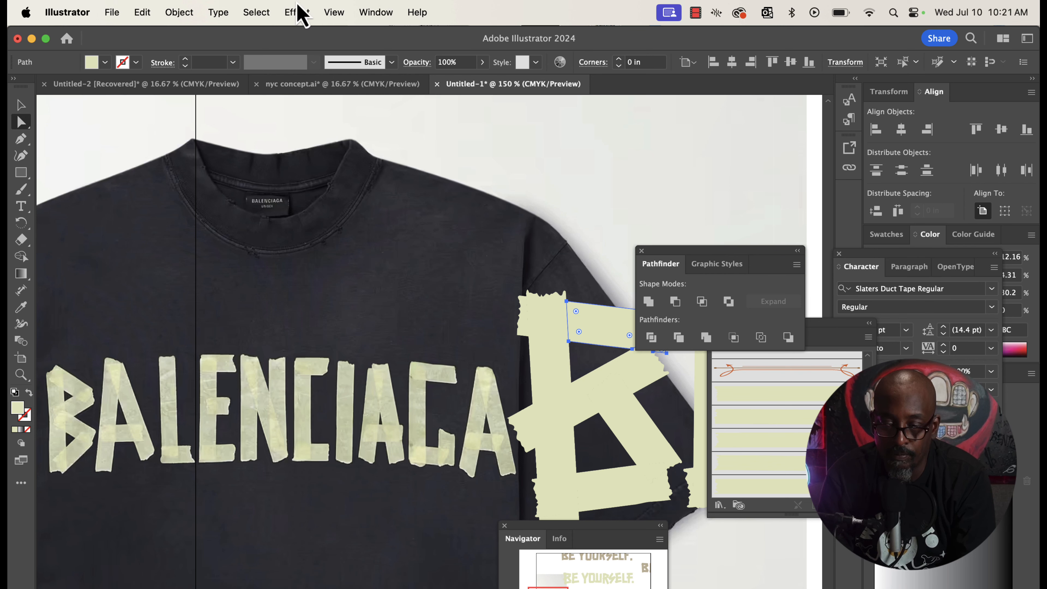
click(256, 12)
mouse_move(273, 163)
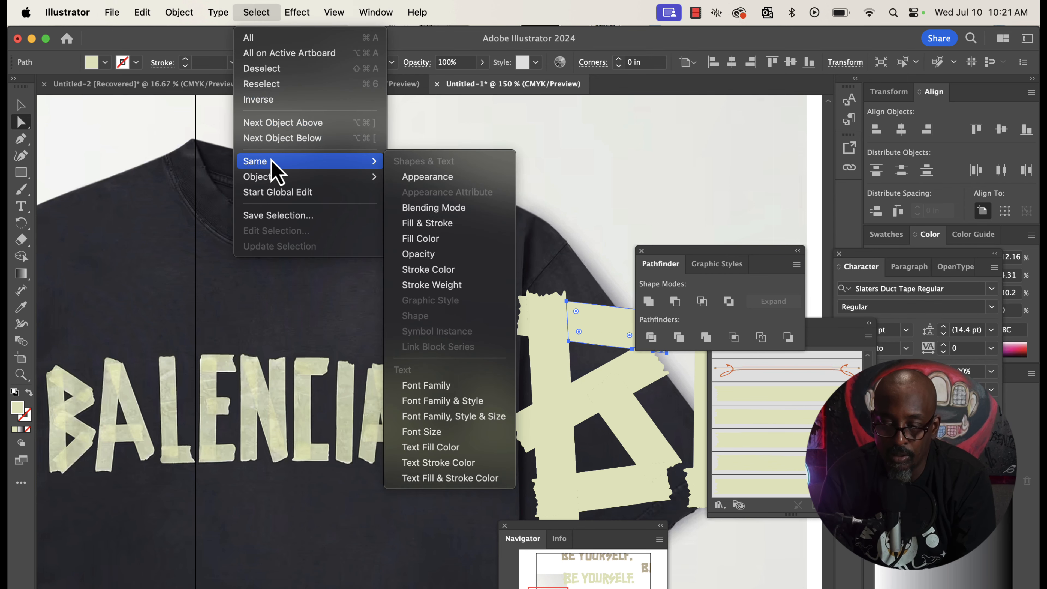
click(437, 238)
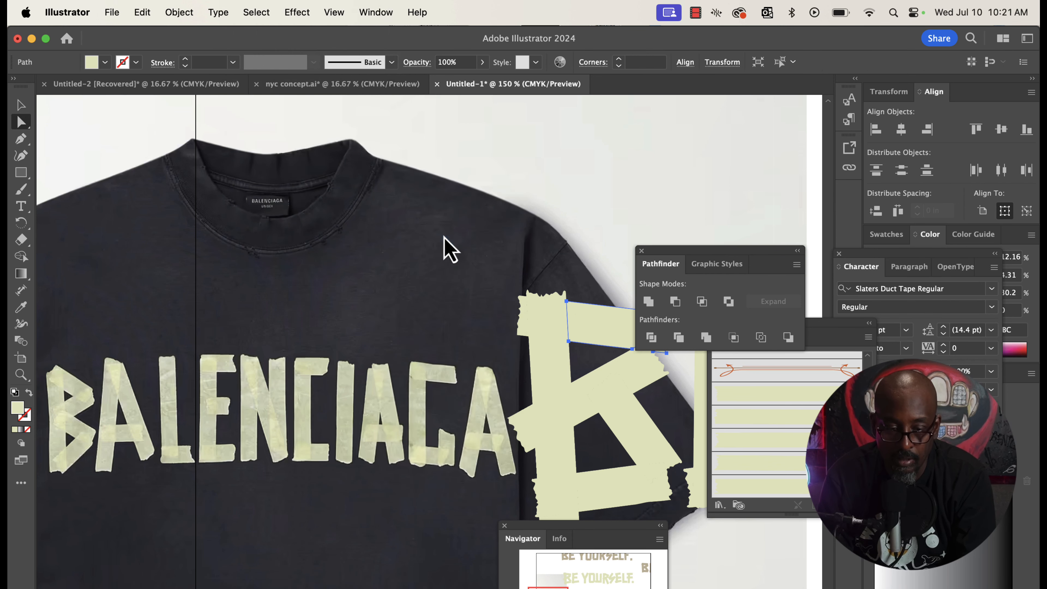
scroll(445, 245, right, 10)
scroll(444, 245, left, 10)
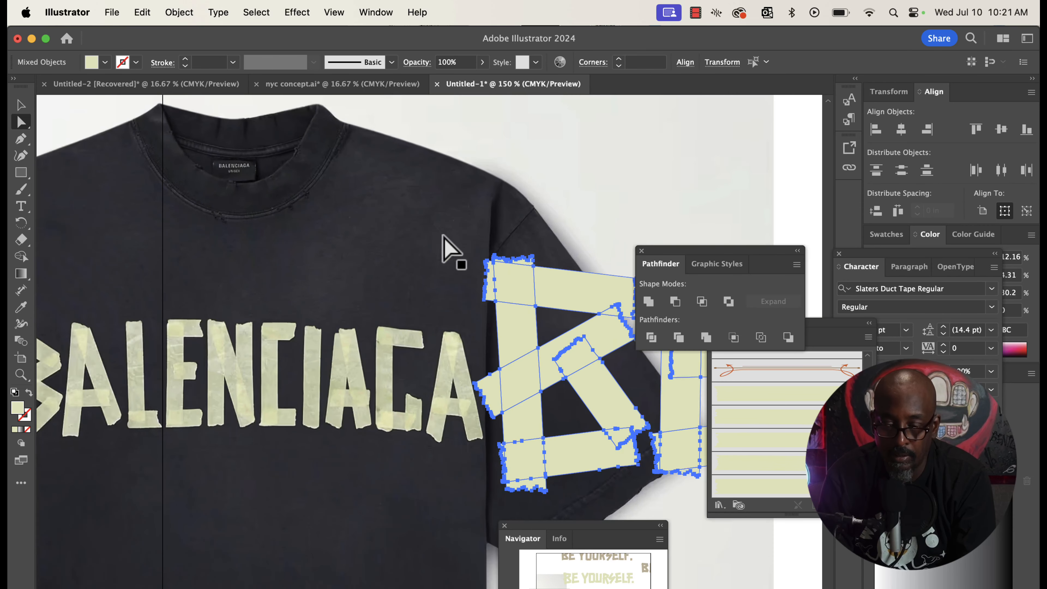
Step: Recolor the selected tape pieces with the darker tape tone sampled from the first A on the shirt
click(21, 307)
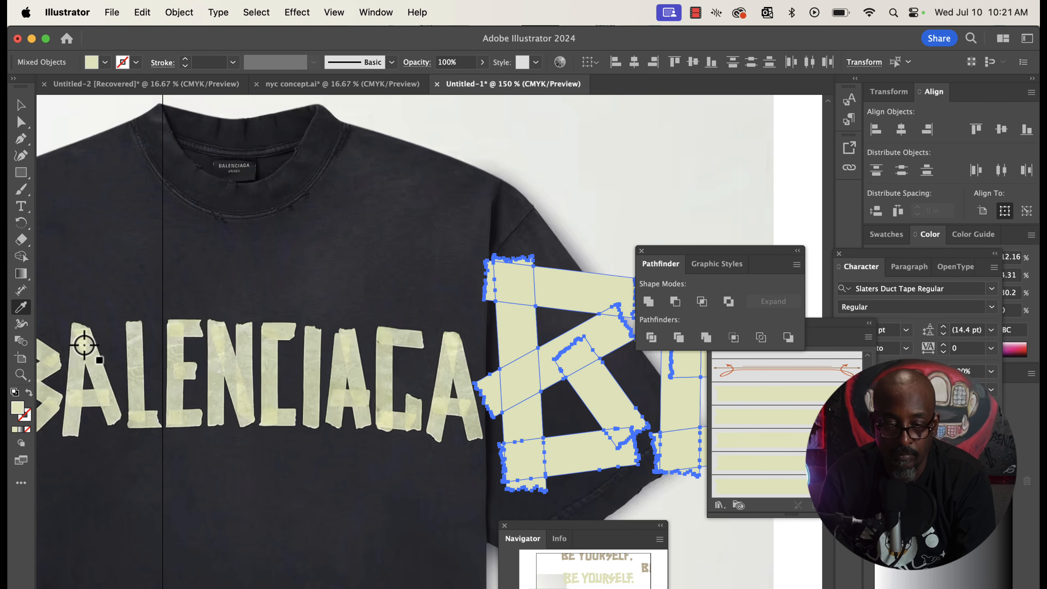
click(95, 365)
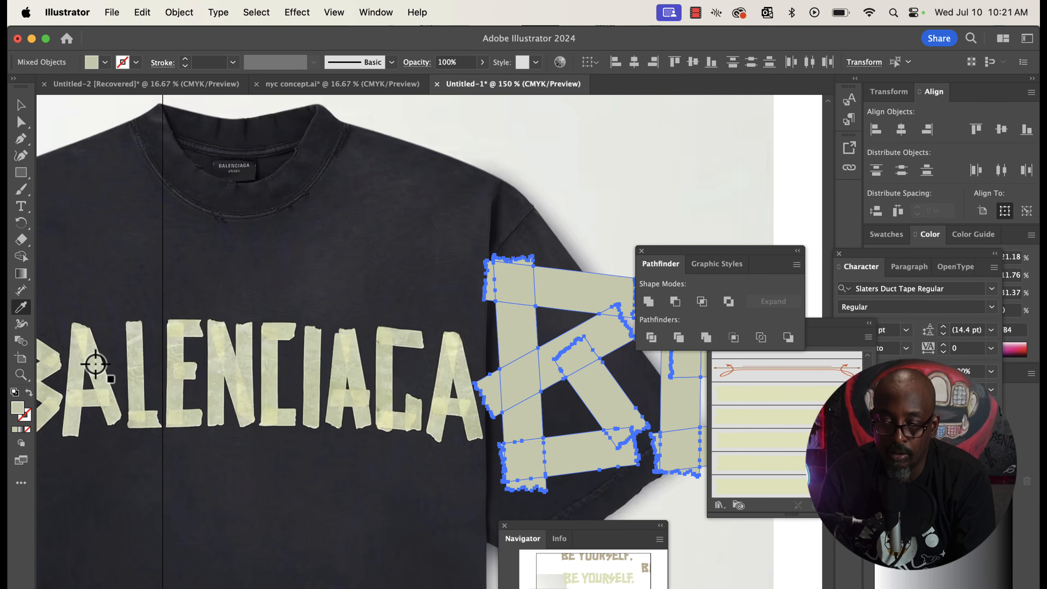
click(22, 123)
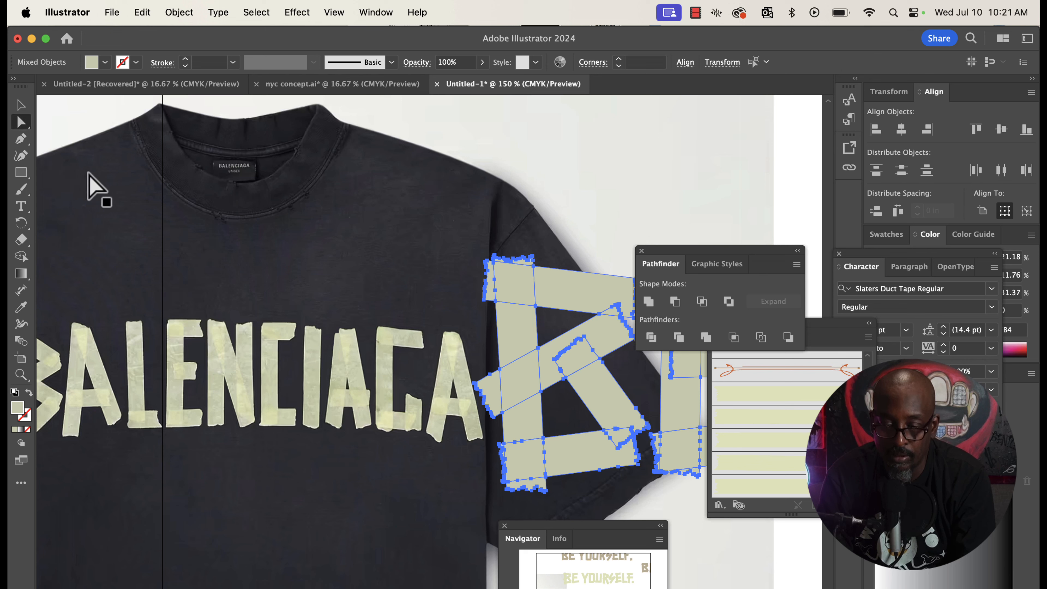
Step: Recolor the overlap piece at the B's upper-left corner with the lighter overlap tone sampled from the shirt's first A
click(585, 227)
click(516, 283)
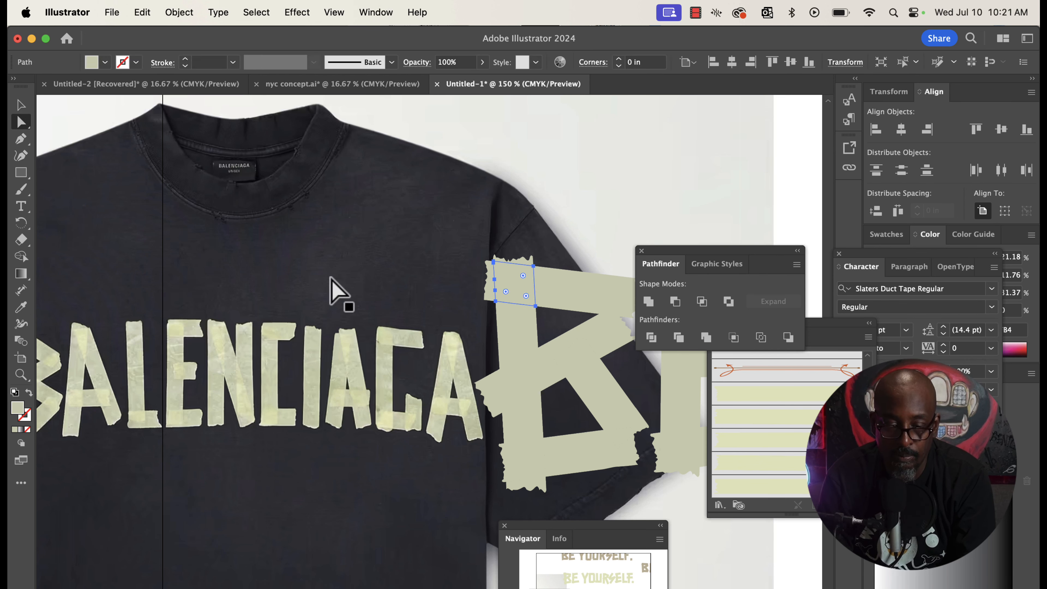
click(20, 310)
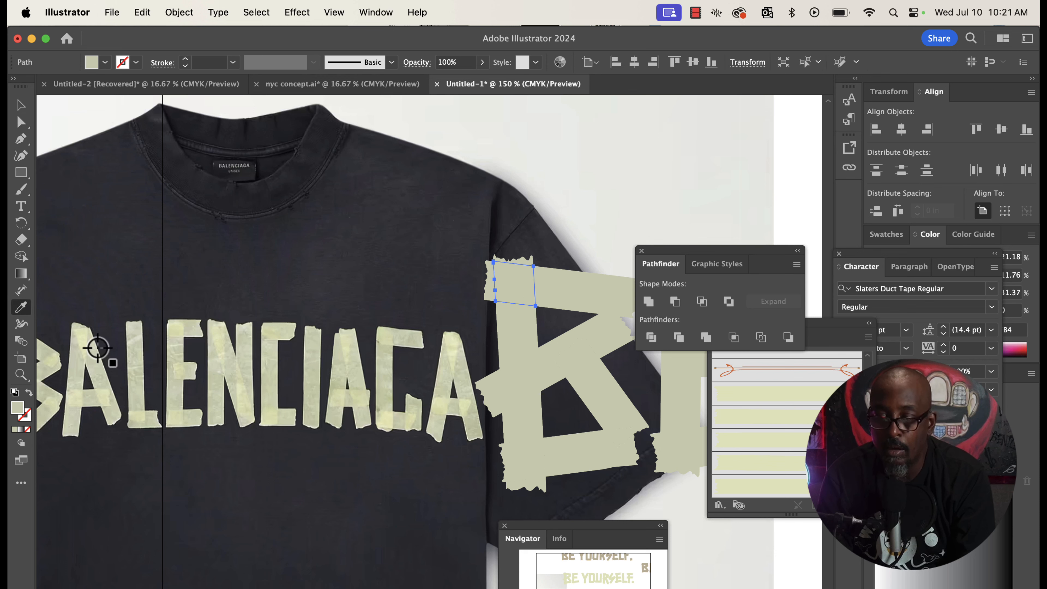
click(82, 346)
Step: Move the T-shirt reference image left, away from the divided B
click(21, 106)
click(565, 145)
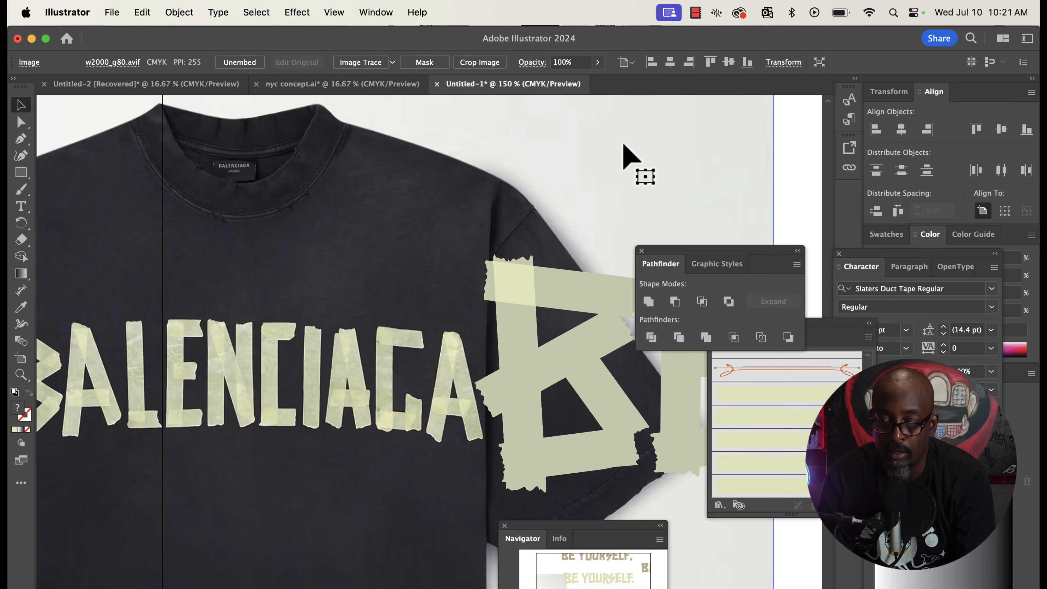
drag(711, 128, 227, 163)
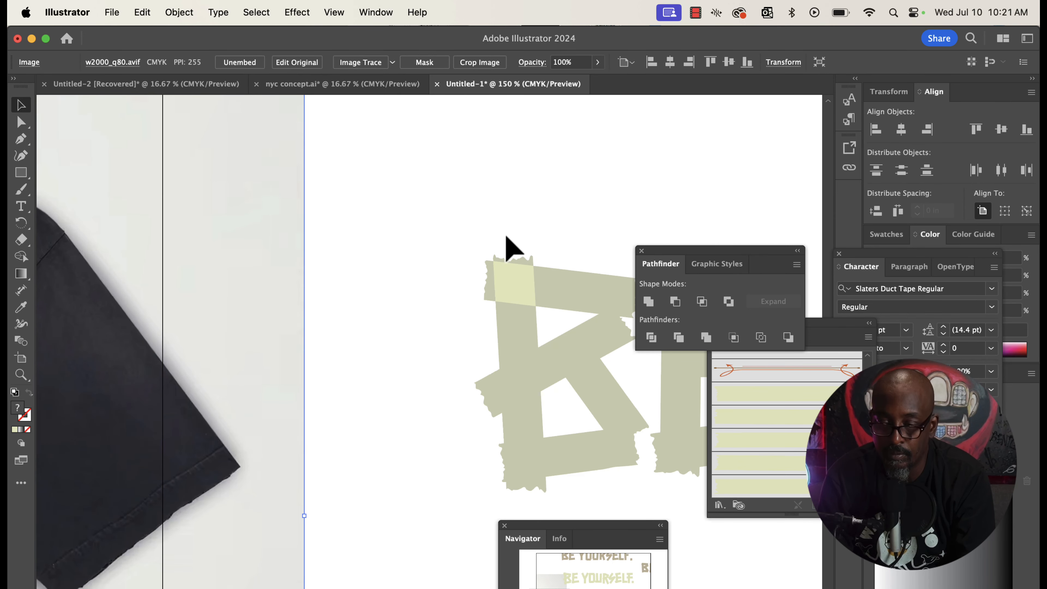
Step: Save the lighter fill of the B's upper-left overlap piece as a new color swatch
click(511, 284)
click(21, 122)
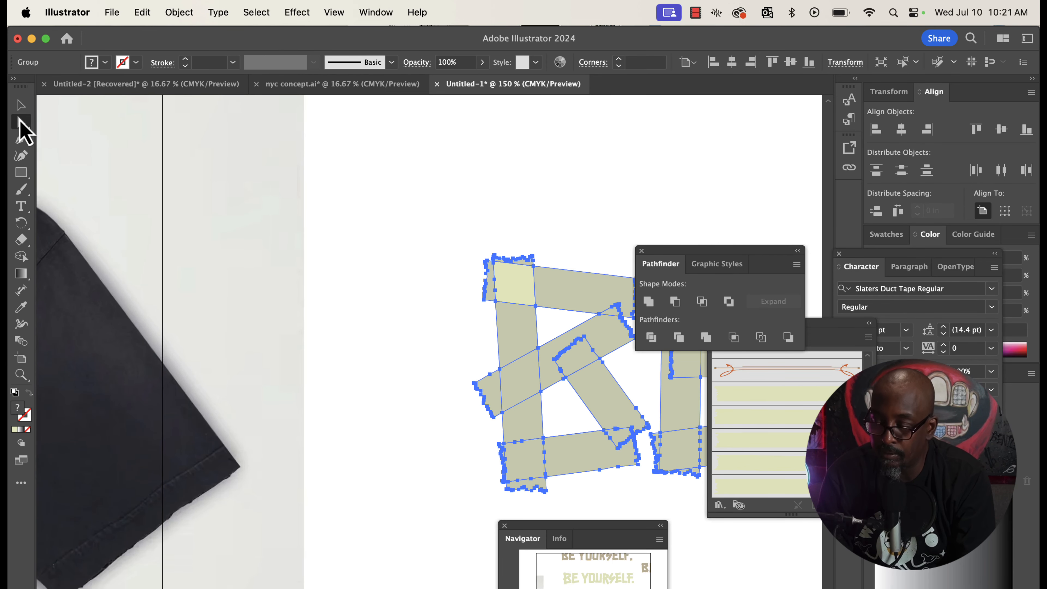
click(406, 176)
click(519, 286)
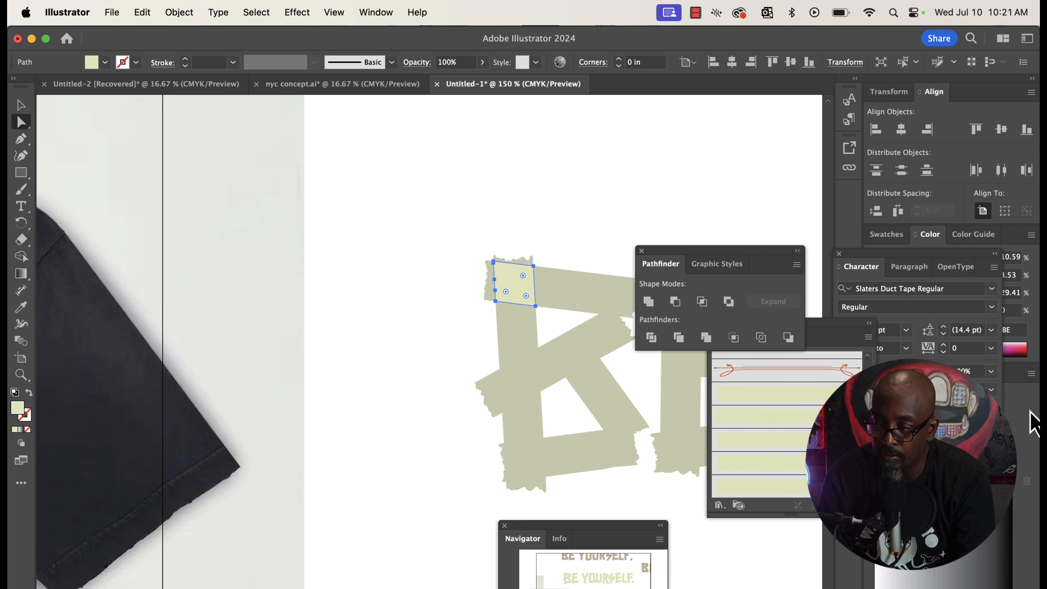
click(895, 241)
drag(901, 253, 931, 431)
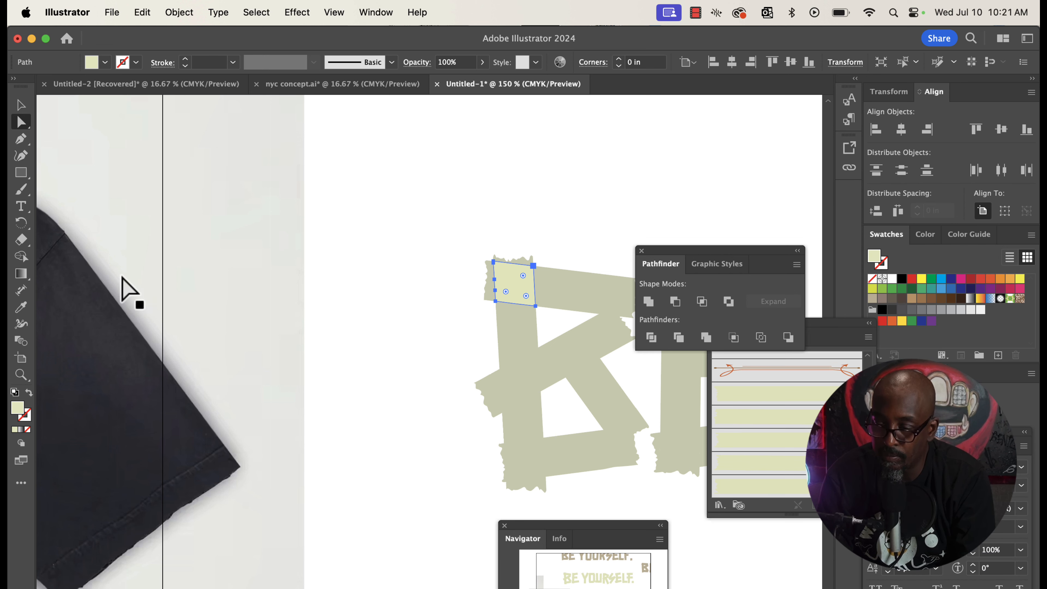
mouse_move(17, 406)
mouse_down()
mouse_move(498, 353)
mouse_move(992, 337)
mouse_up()
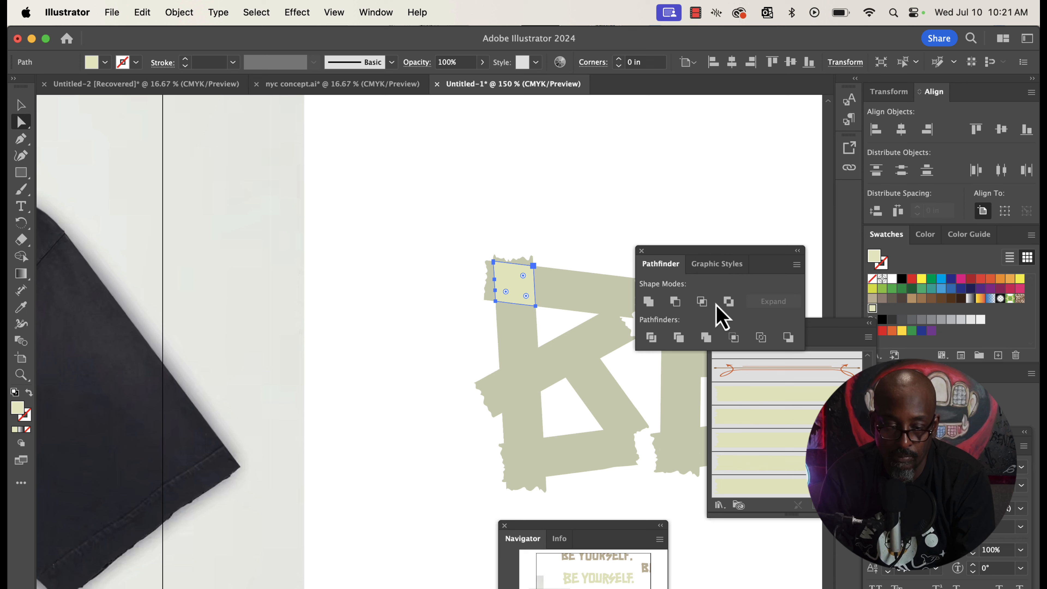
Step: Save the darker fill of the B's top strip as a new color swatch and deselect the artwork
click(580, 289)
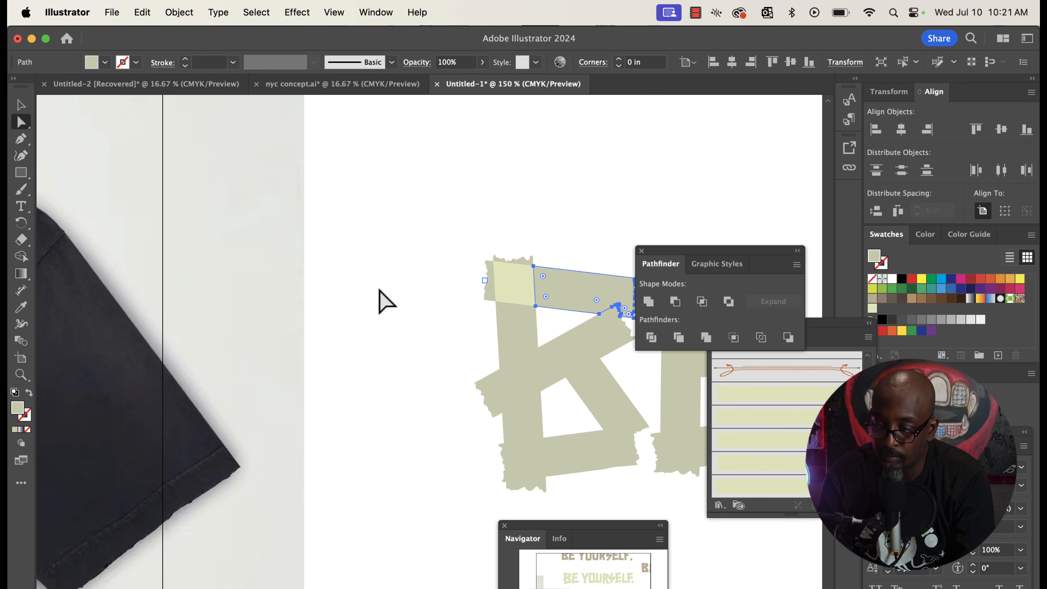
mouse_move(18, 406)
mouse_down()
mouse_move(28, 422)
mouse_move(198, 381)
mouse_move(923, 344)
mouse_move(967, 321)
mouse_move(948, 322)
mouse_up()
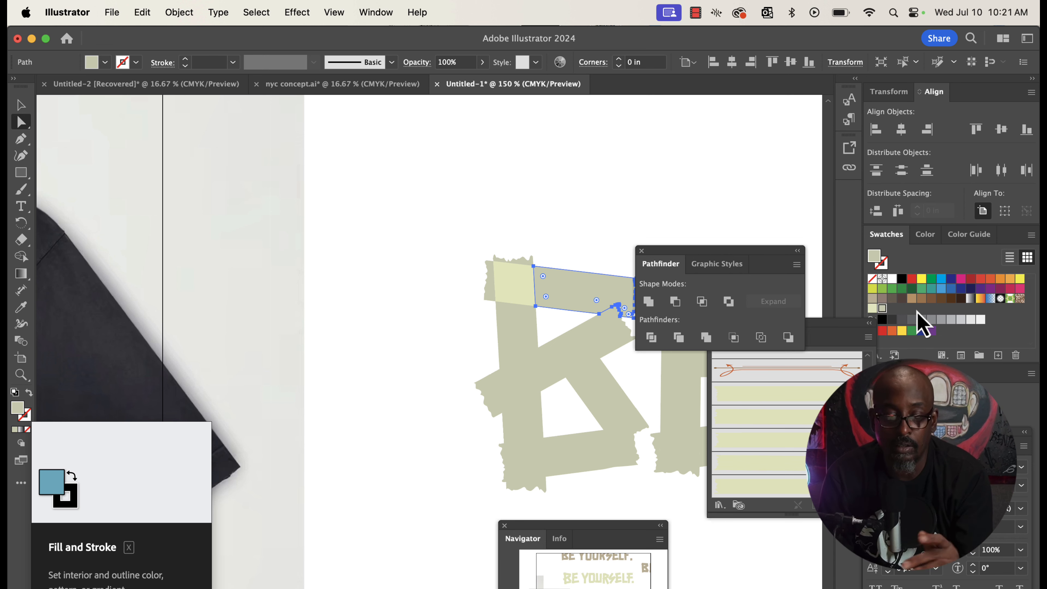
scroll(539, 337, right, 5)
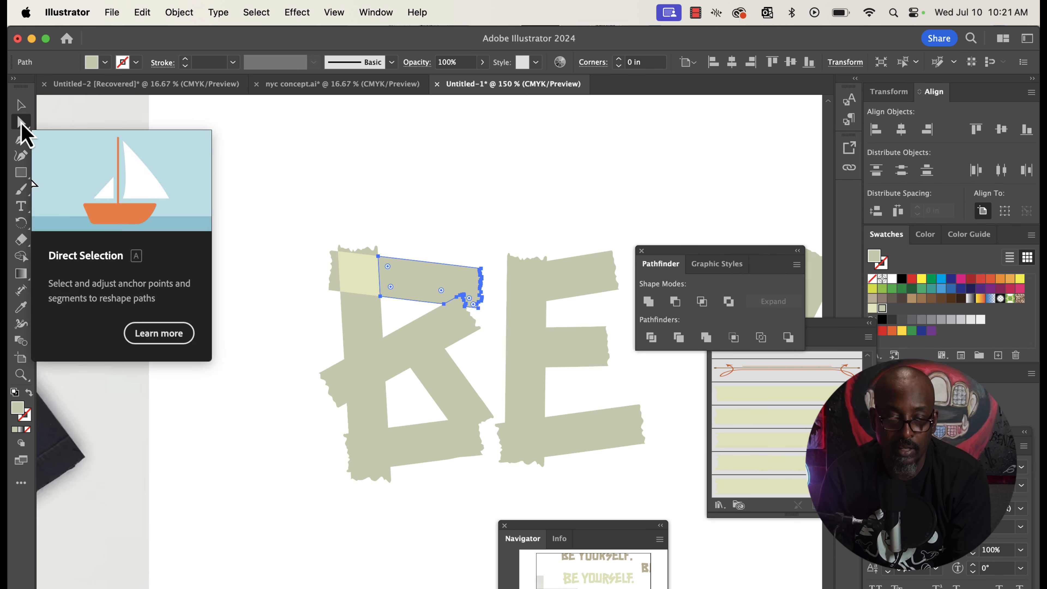
click(21, 105)
click(294, 187)
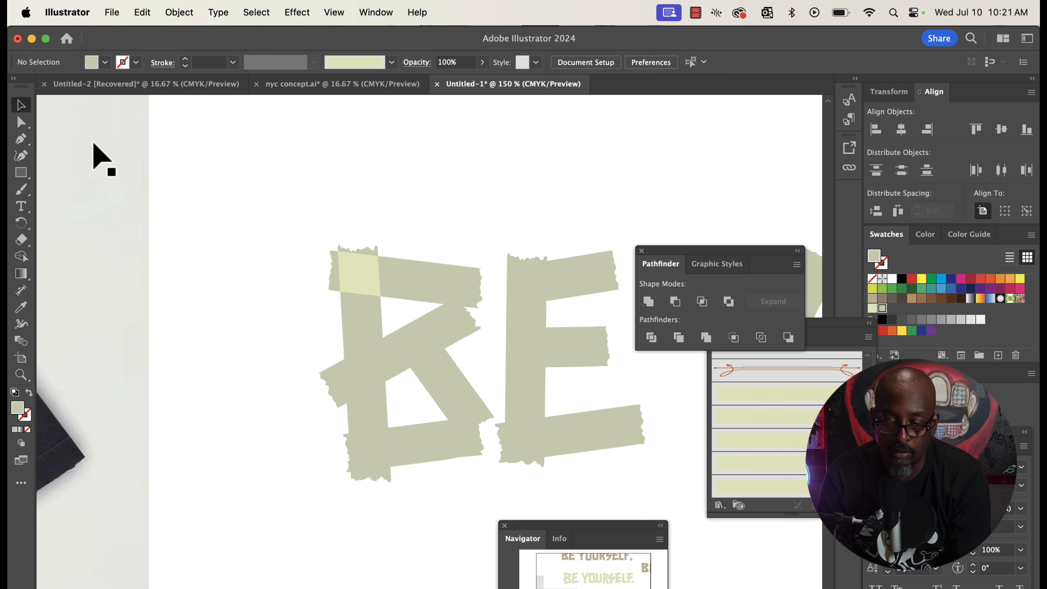
Step: Recolor the B's upper-right, middle-left and lower-left overlap pieces with the saved lighter swatch
click(20, 126)
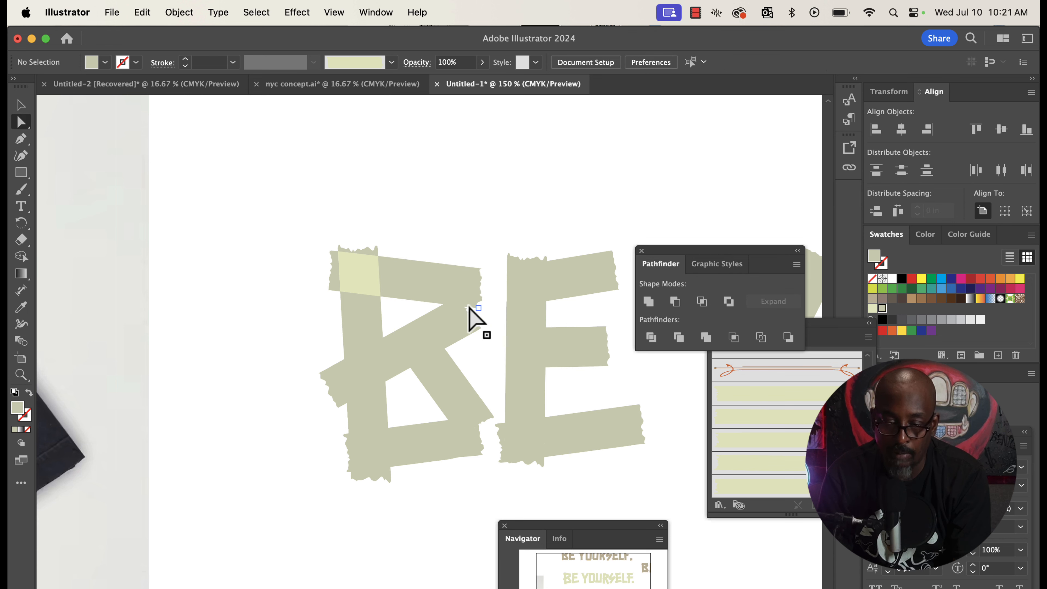
click(455, 304)
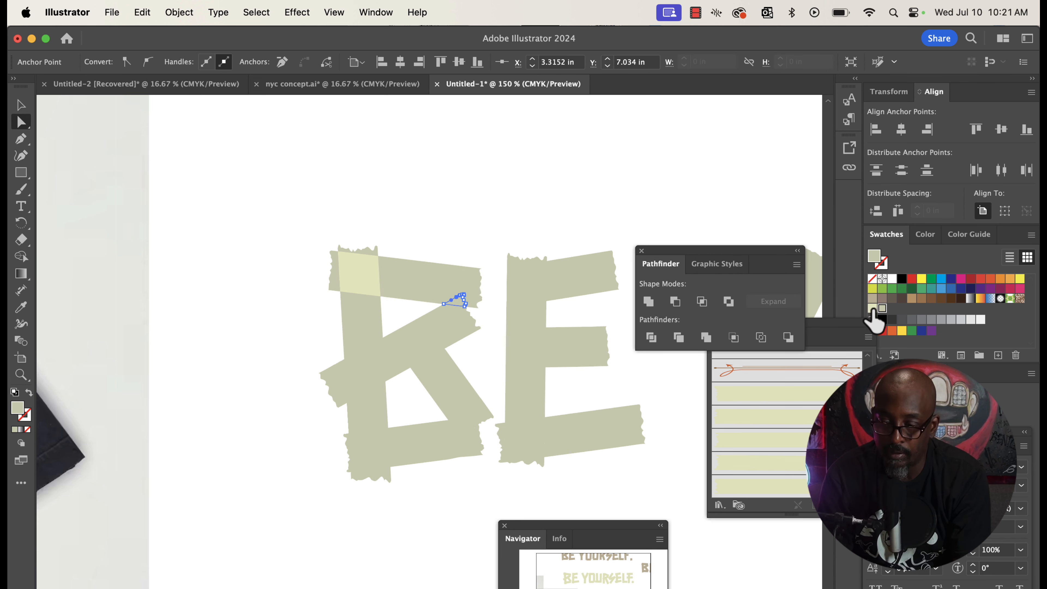
click(367, 363)
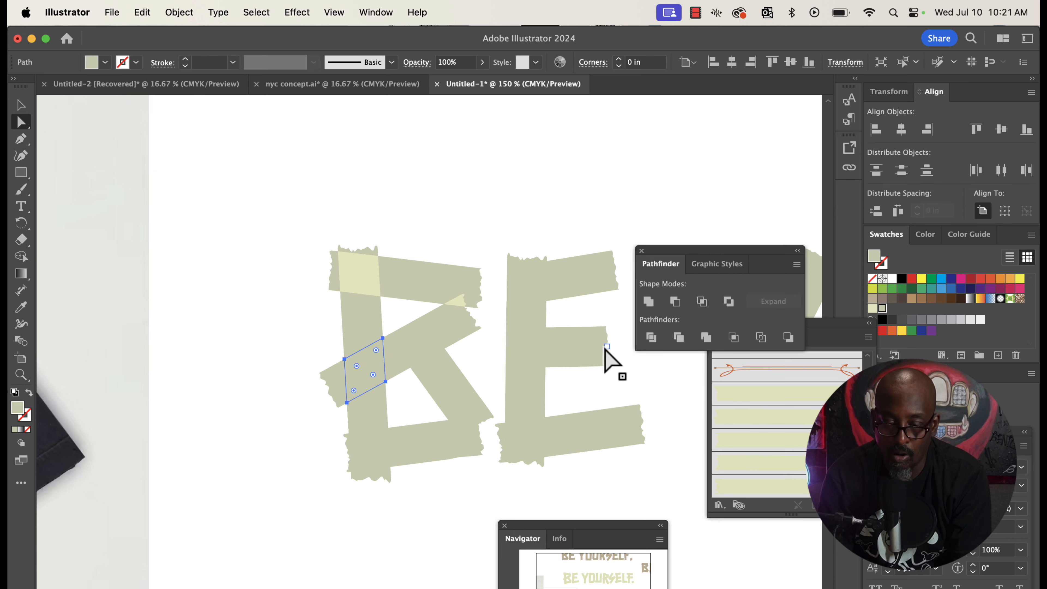
scroll(479, 431, right, 5)
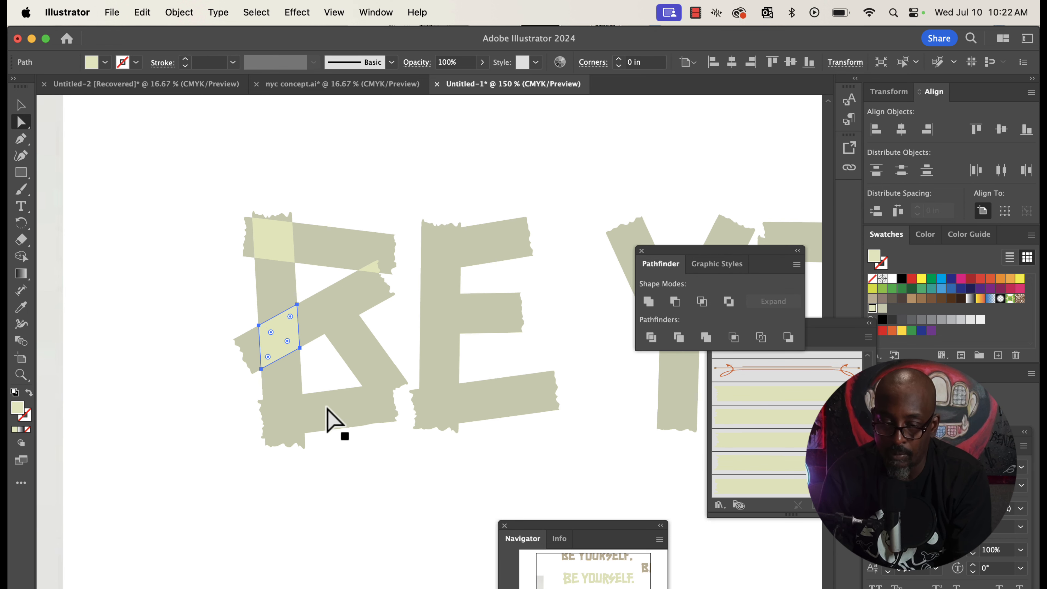
click(283, 423)
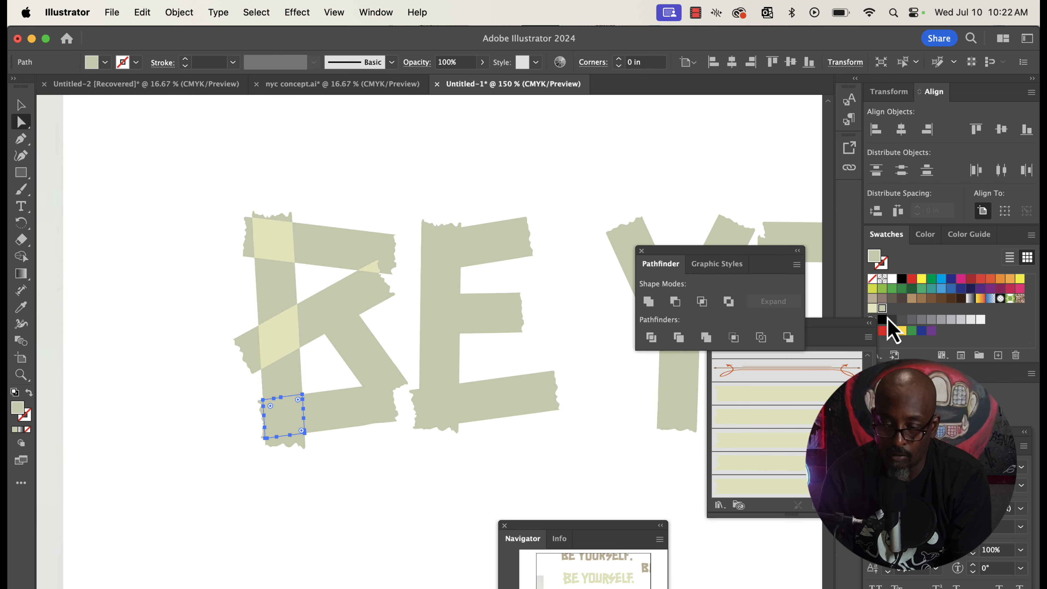
click(876, 315)
scroll(356, 341, right, 3)
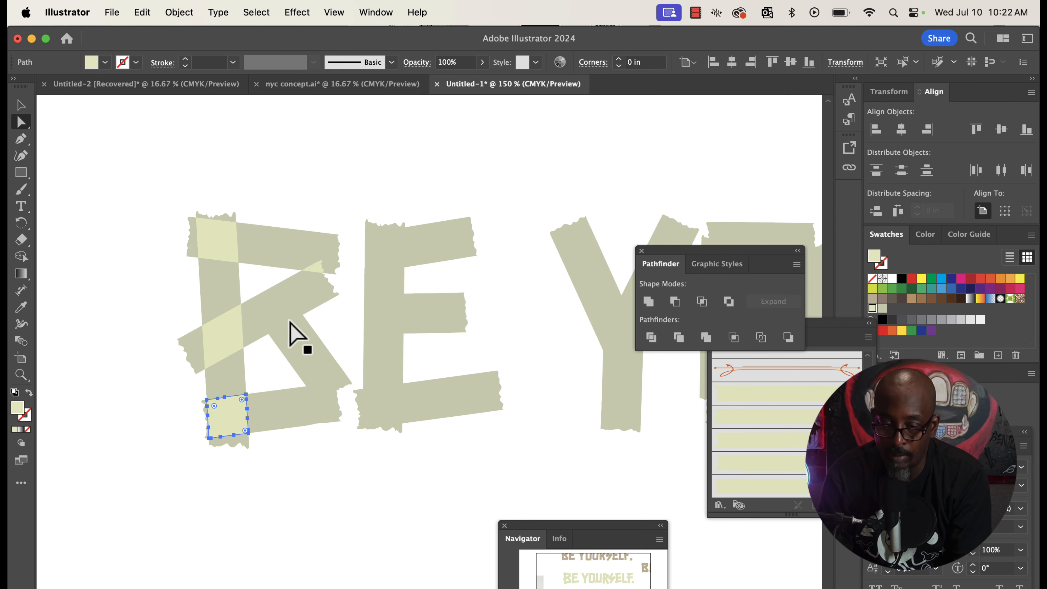
Step: Recolor the overlap pieces at both ends of the B's lower diagonal strip with the lighter swatch
click(284, 317)
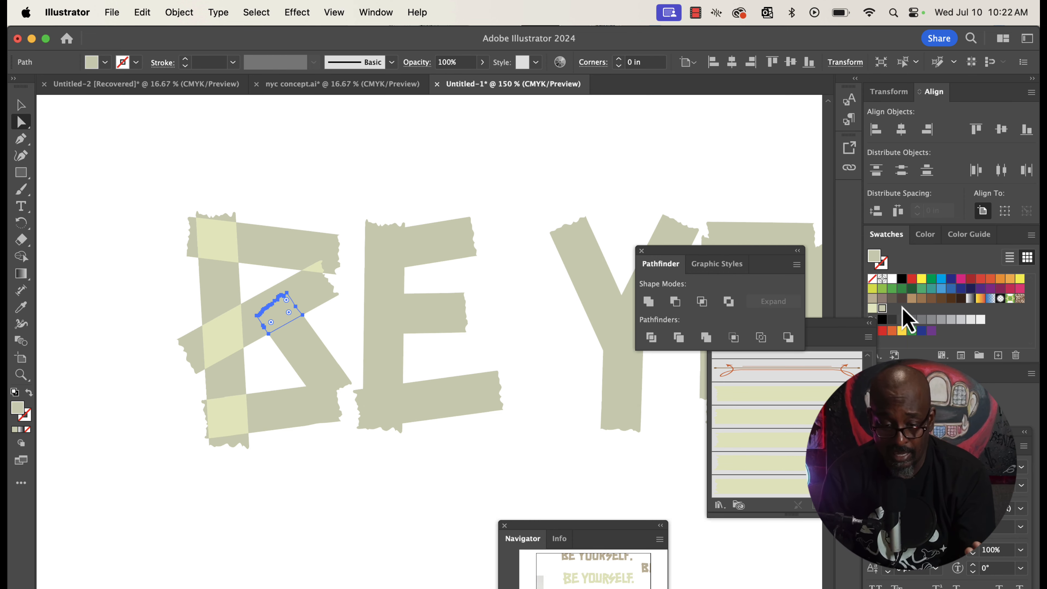
click(876, 314)
click(414, 483)
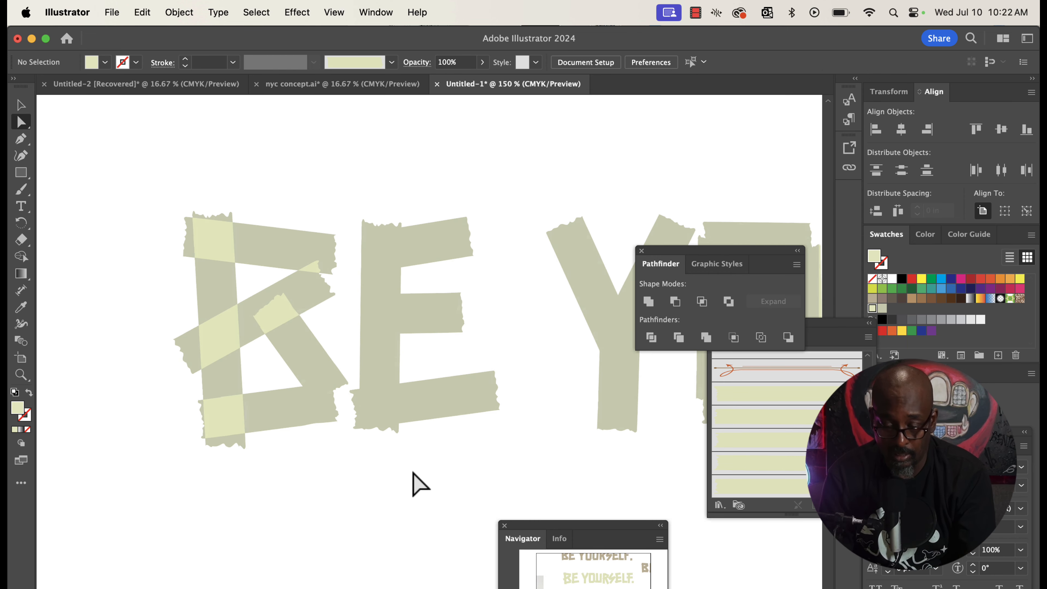
scroll(413, 483, right, 3)
click(257, 396)
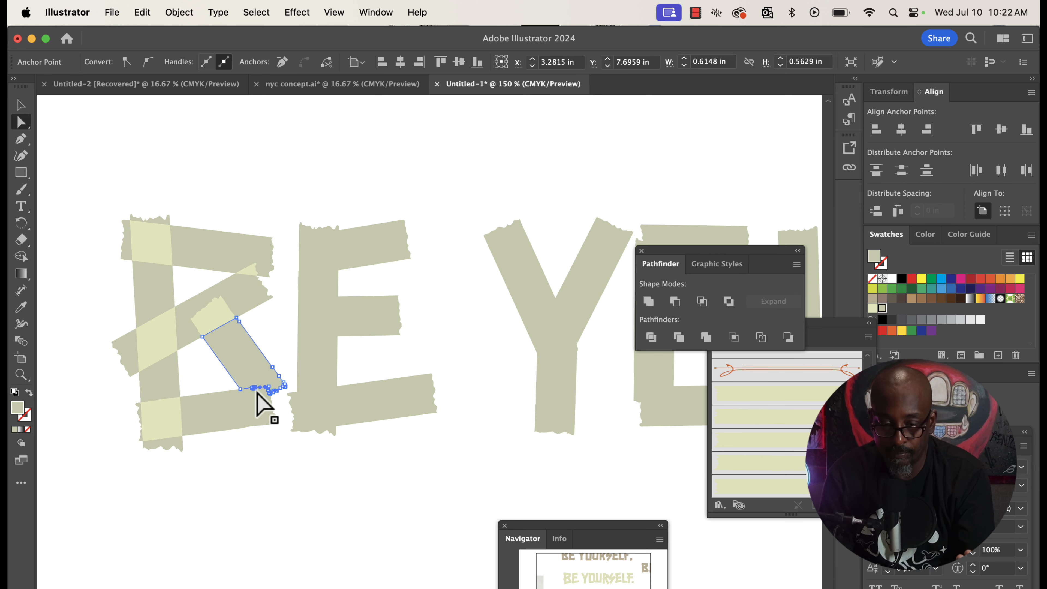
click(263, 406)
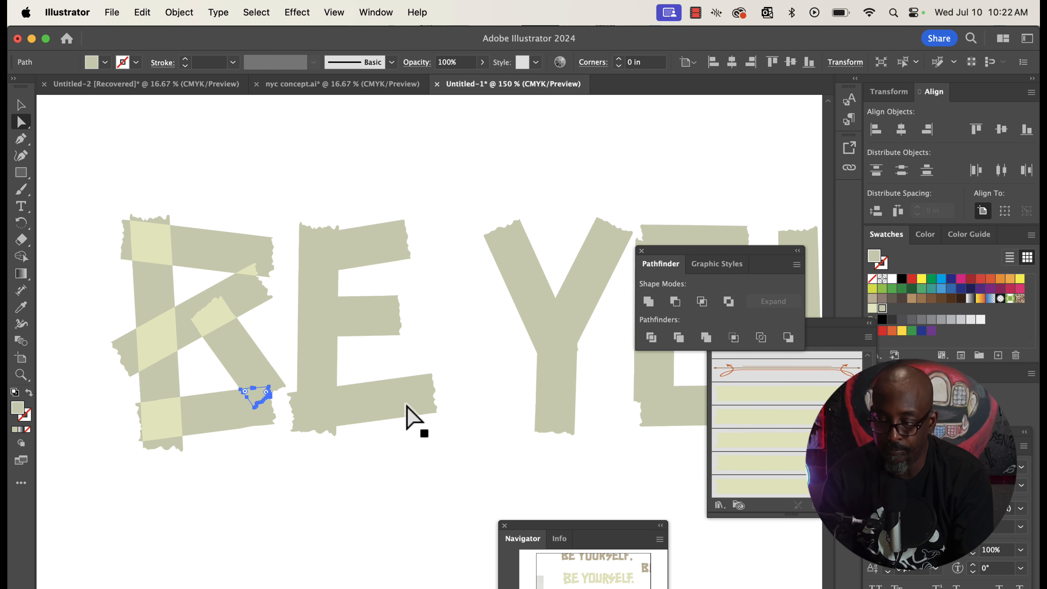
click(876, 313)
click(404, 510)
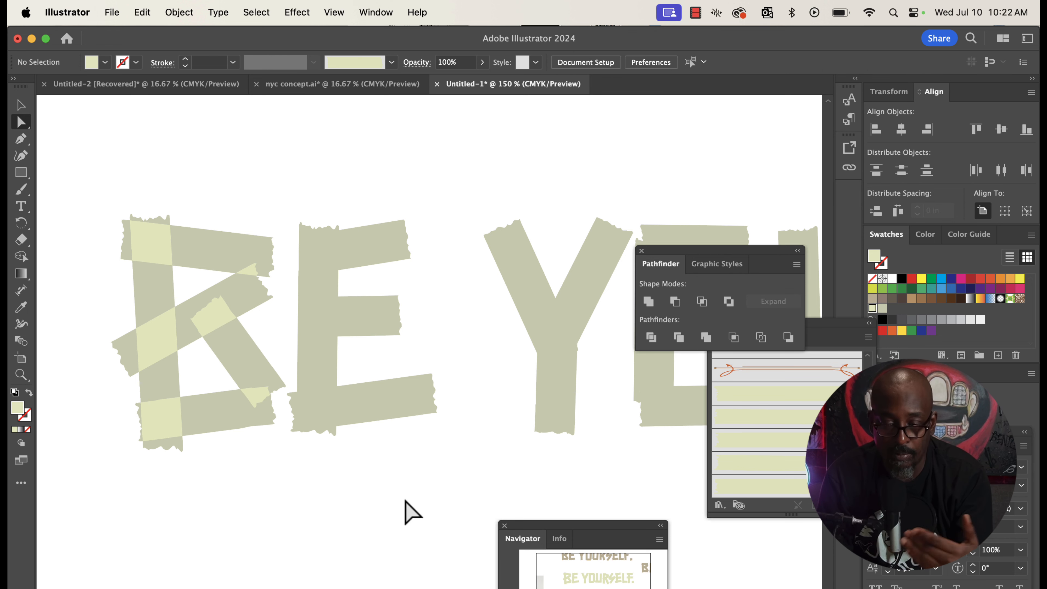
Step: Select all pieces sharing the B top strip's fill color and recolor them with the tape tone sampled from the shirt's last A
key(super+minus)
key(super+minus)
key(super+minus)
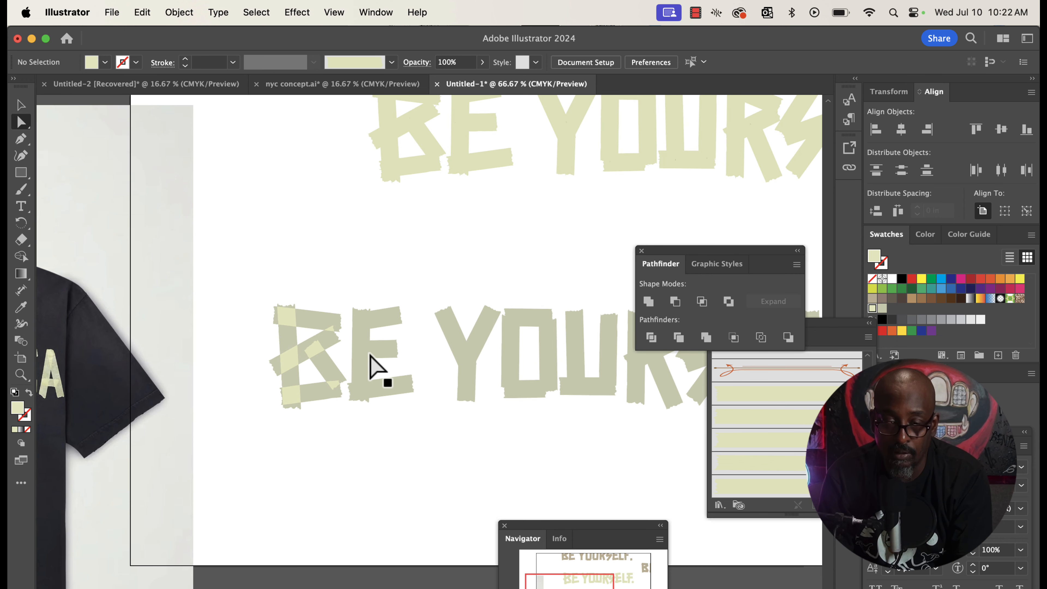
scroll(373, 365, right, 2)
click(286, 330)
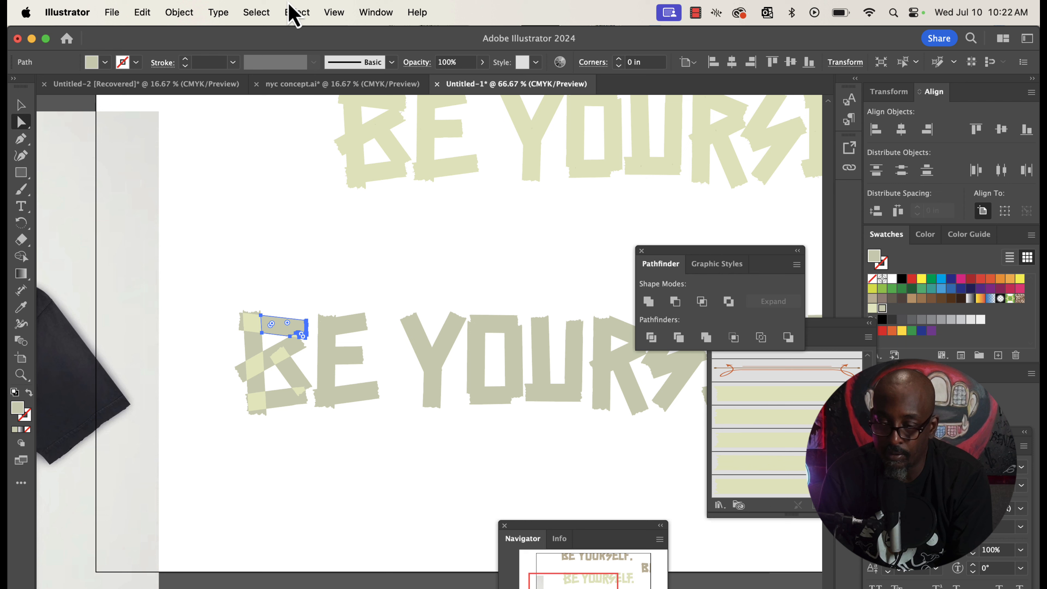
click(256, 14)
mouse_move(264, 162)
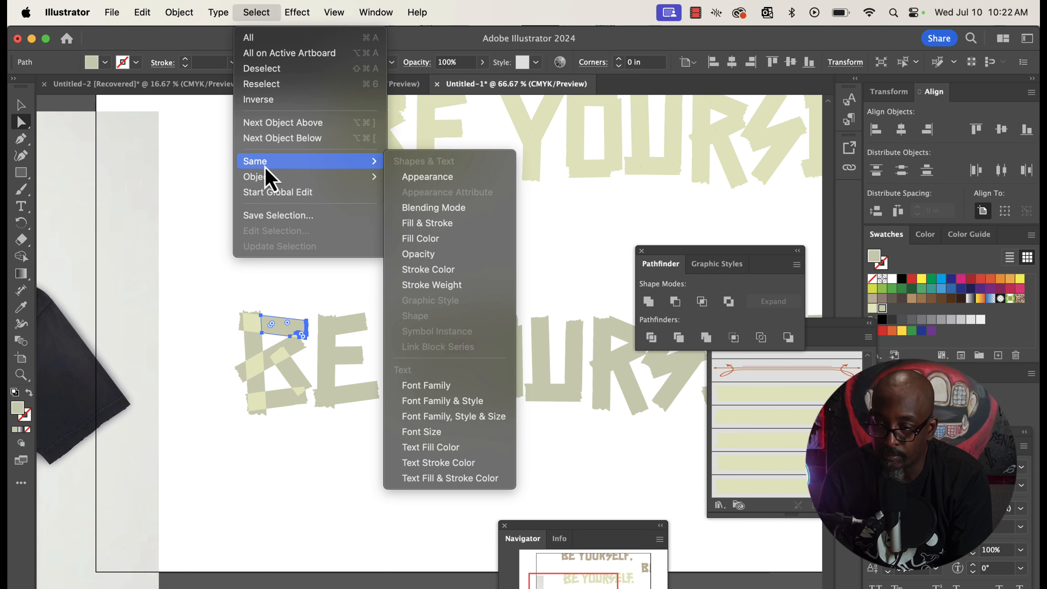
click(463, 243)
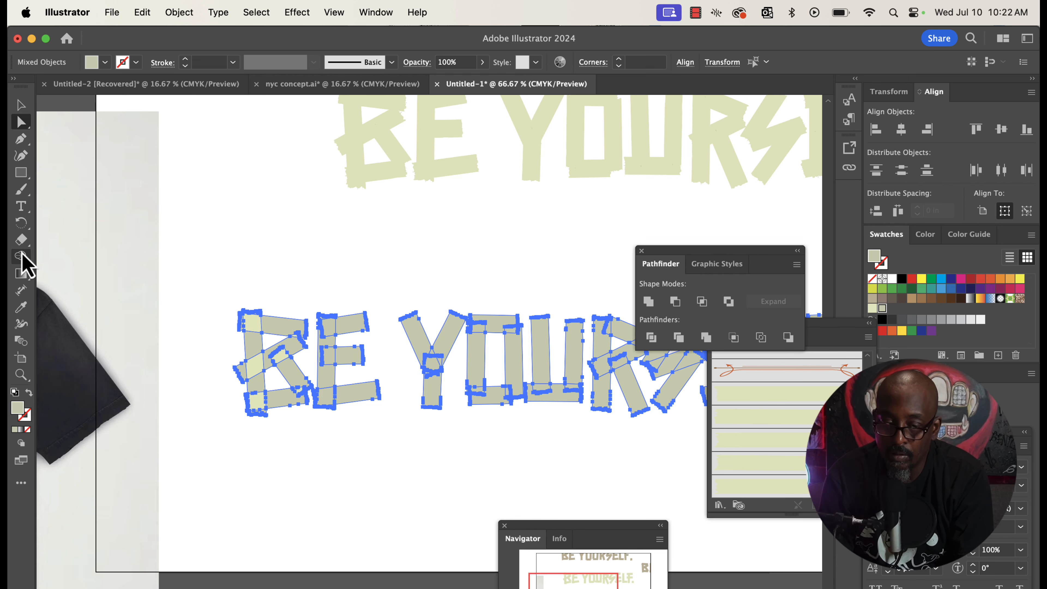
click(20, 307)
click(154, 311)
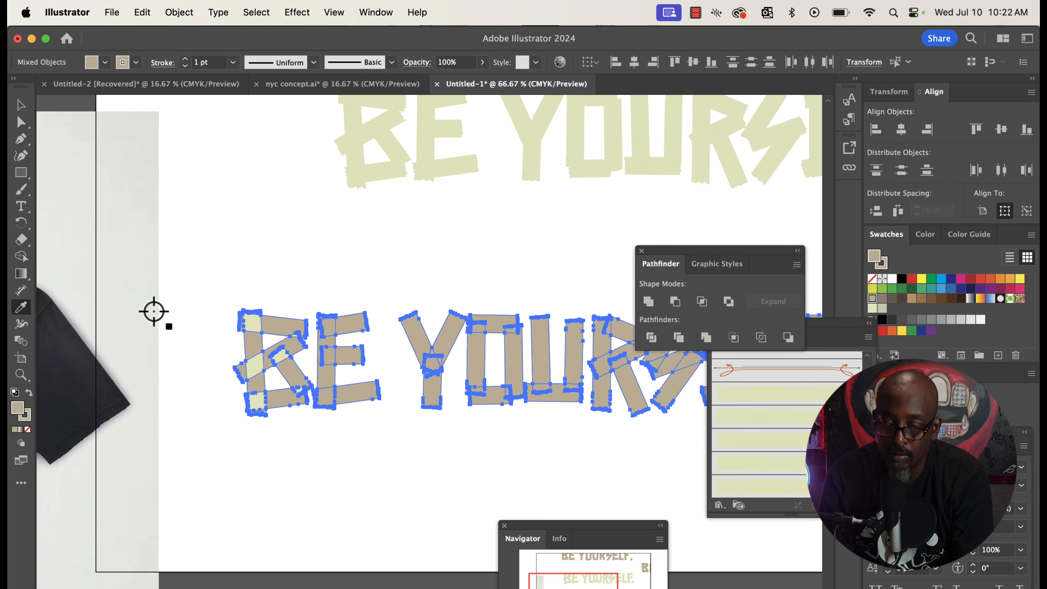
key(super+equal)
key(super+equal)
click(70, 315)
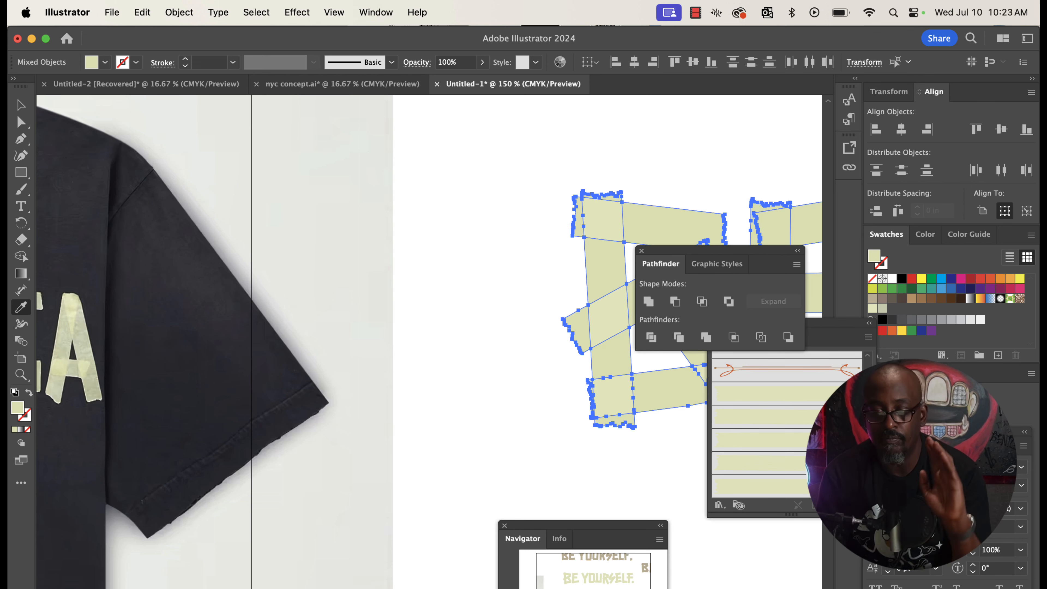
Step: Save the newly sampled fill of the B's top strip as a color swatch
click(22, 123)
click(272, 197)
scroll(274, 195, right, 8)
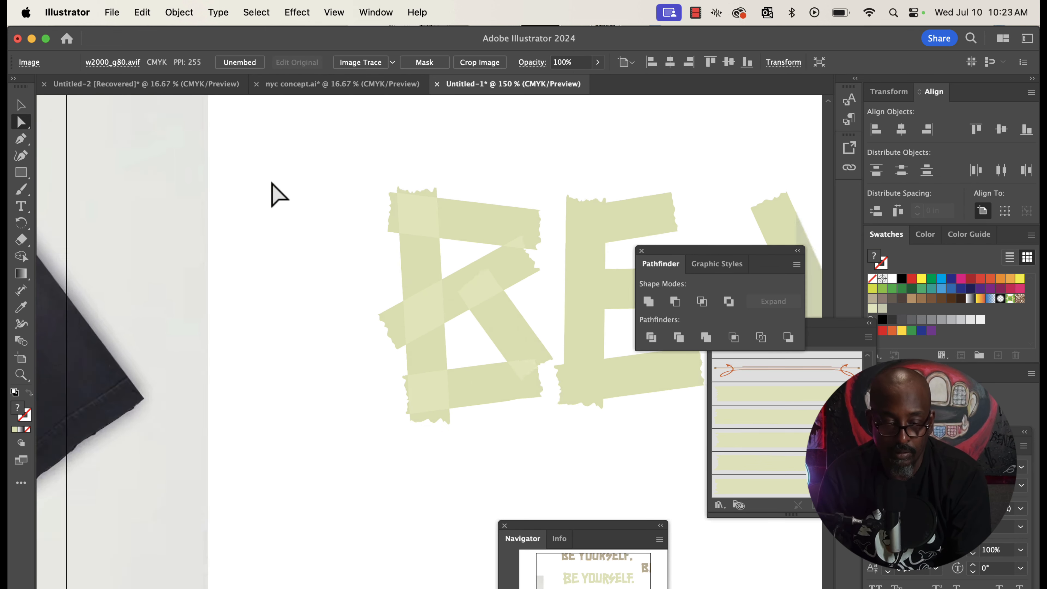
scroll(278, 194, right, 2)
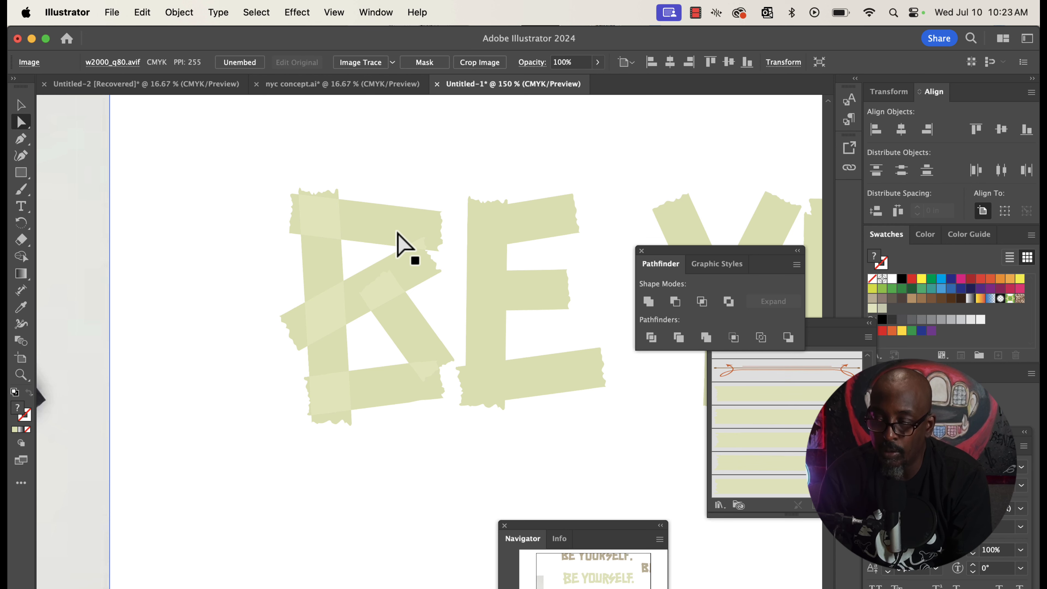
click(403, 245)
mouse_move(161, 327)
mouse_down()
mouse_move(643, 351)
mouse_move(935, 310)
mouse_up()
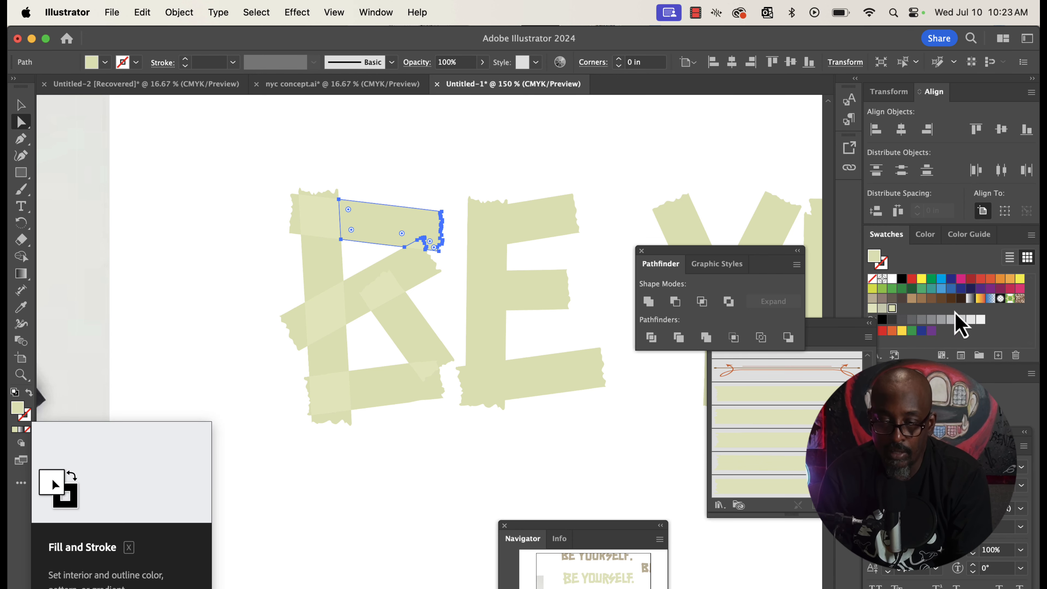
Step: Recolor the E's three overlap pieces, where its arms cross the vertical strip, with the lighter swatch
scroll(532, 315, right, 6)
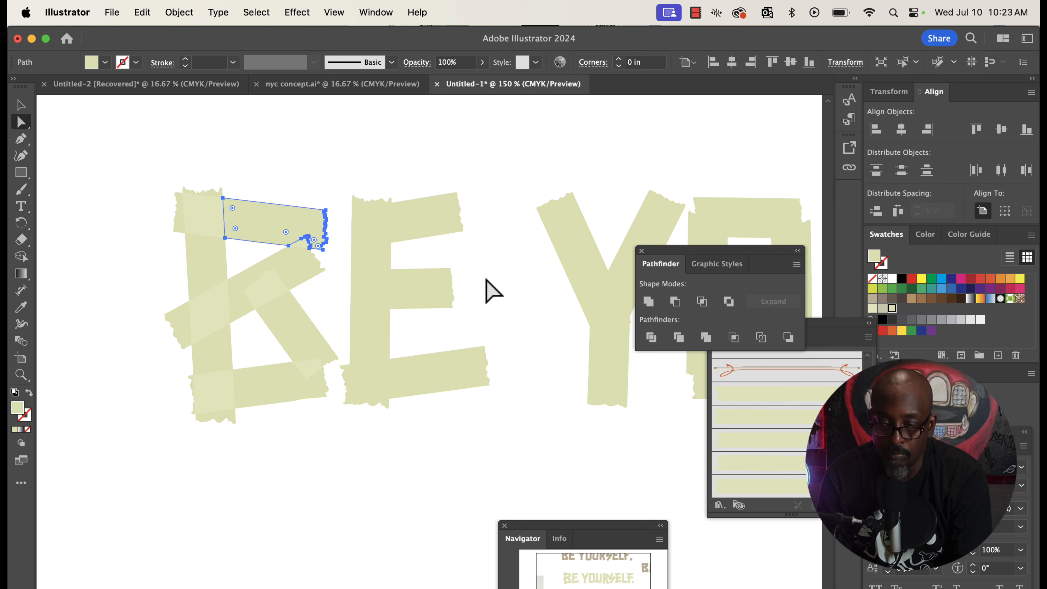
click(385, 238)
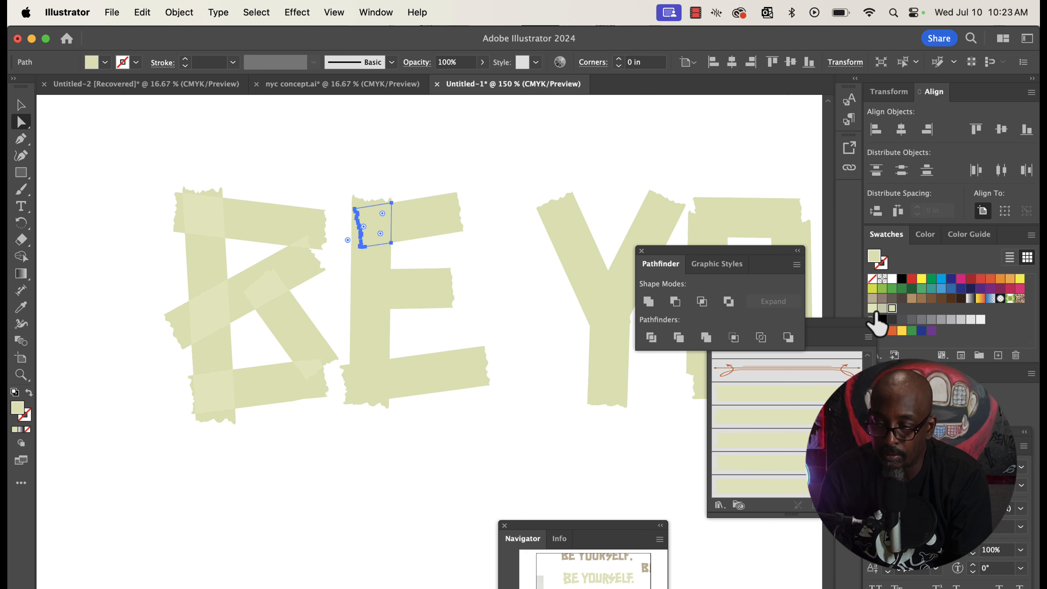
drag(368, 240, 369, 305)
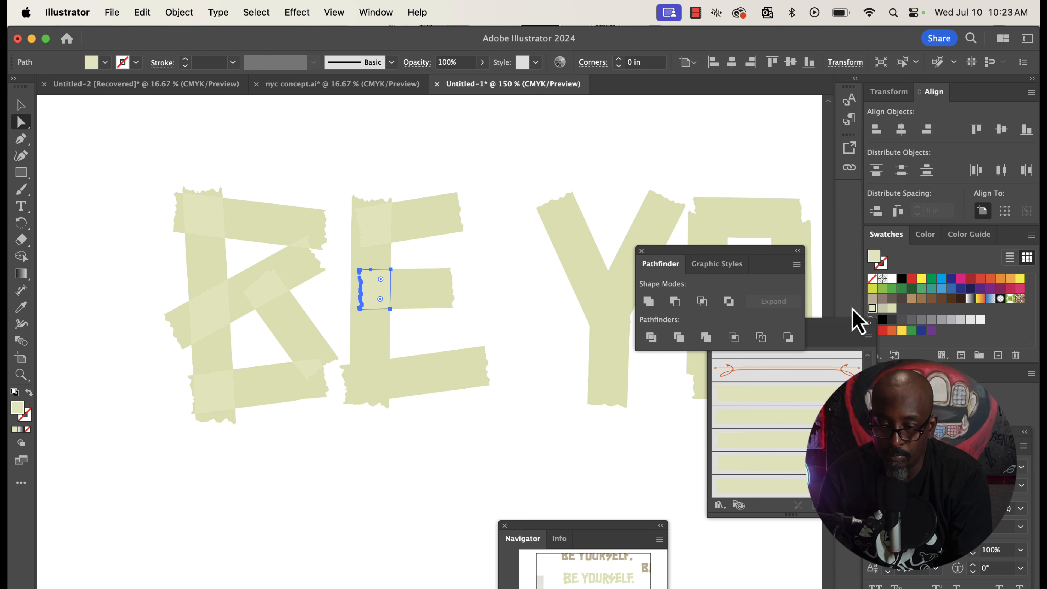
click(385, 388)
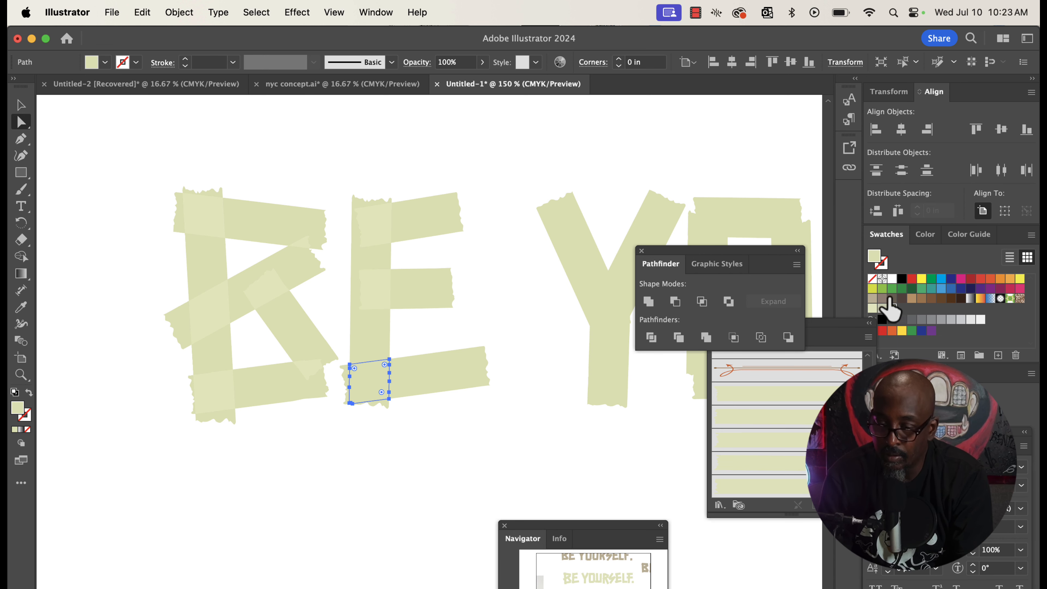
scroll(439, 292, right, 10)
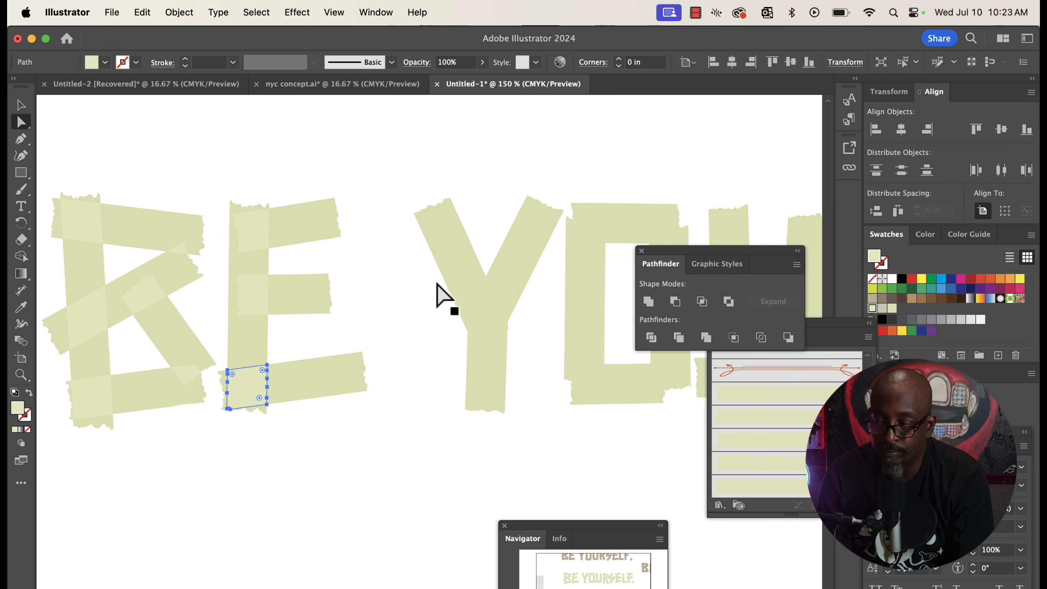
Step: Recolor the tape overlap pieces across the letters of YOURSELF with the lighter swatch
click(428, 323)
click(872, 308)
scroll(430, 267, right, 10)
click(350, 251)
shift+click(435, 394)
click(872, 308)
scroll(454, 309, right, 6)
shift+click(595, 292)
click(873, 308)
scroll(533, 307, right, 10)
scroll(521, 294, right, 10)
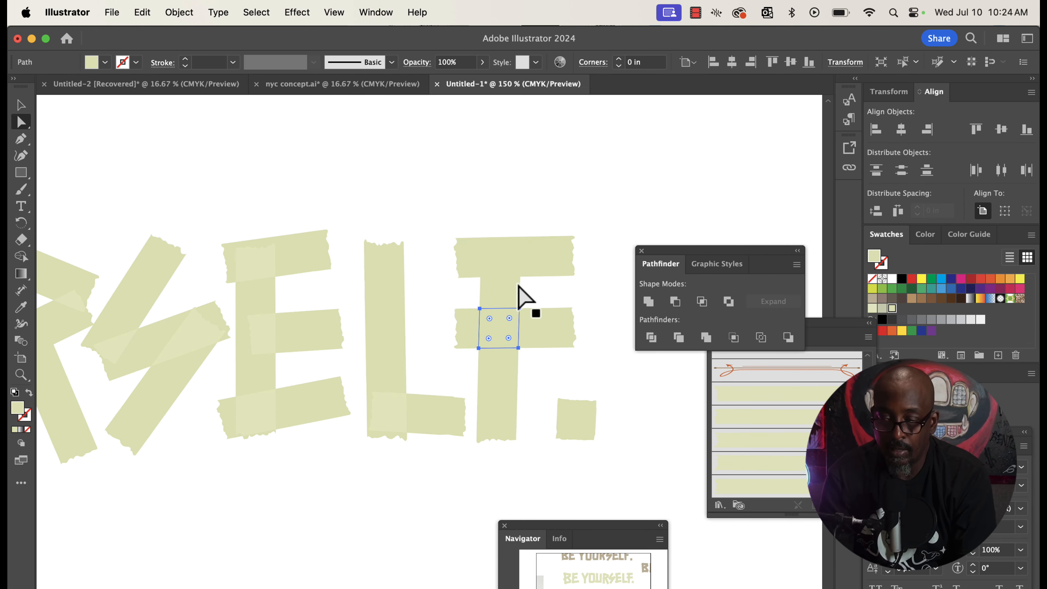
Step: Draw a black rectangle covering the whole recolored BE YOURSELF. lettering and send it behind the letters
key(super+minus)
key(super+minus)
key(super+minus)
key(m)
drag(98, 274, 570, 418)
click(901, 279)
key(v)
key(shift+super+bracketleft)
key(super+plus)
key(super+plus)
key(super+plus)
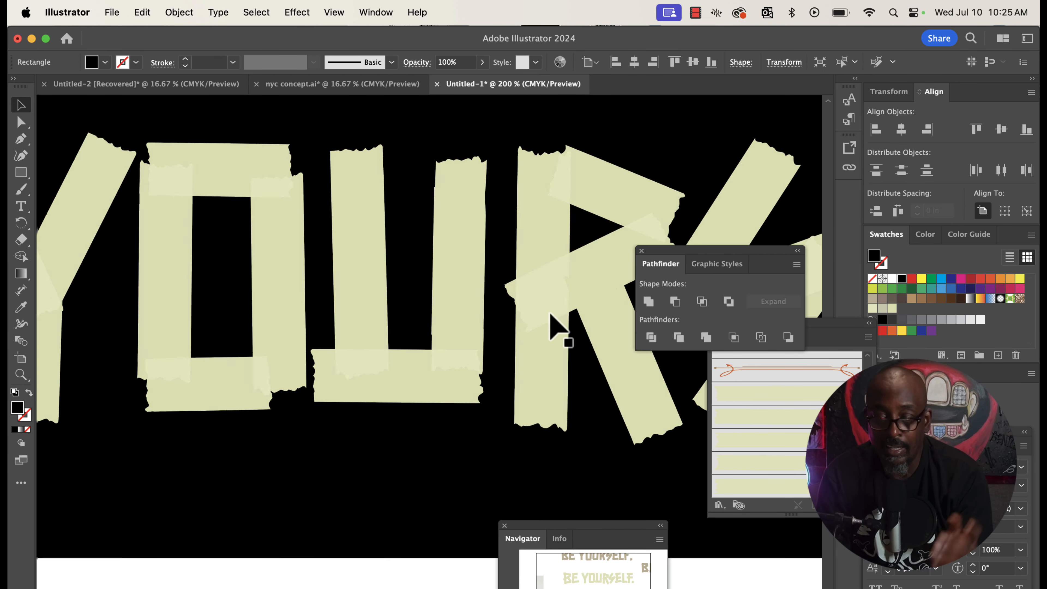
Step: Select all tape strips that share the fill of the B's top strip and recolor them with the grayer, darker swatch
scroll(556, 326, up, 5)
scroll(565, 346, down, 3)
scroll(566, 345, left, 4)
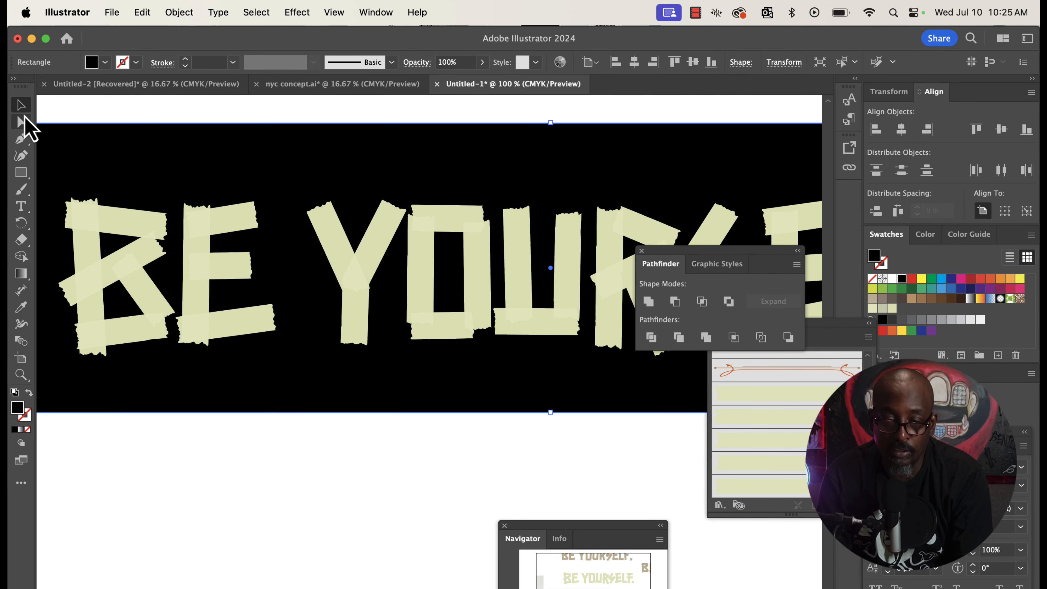
click(22, 122)
click(138, 232)
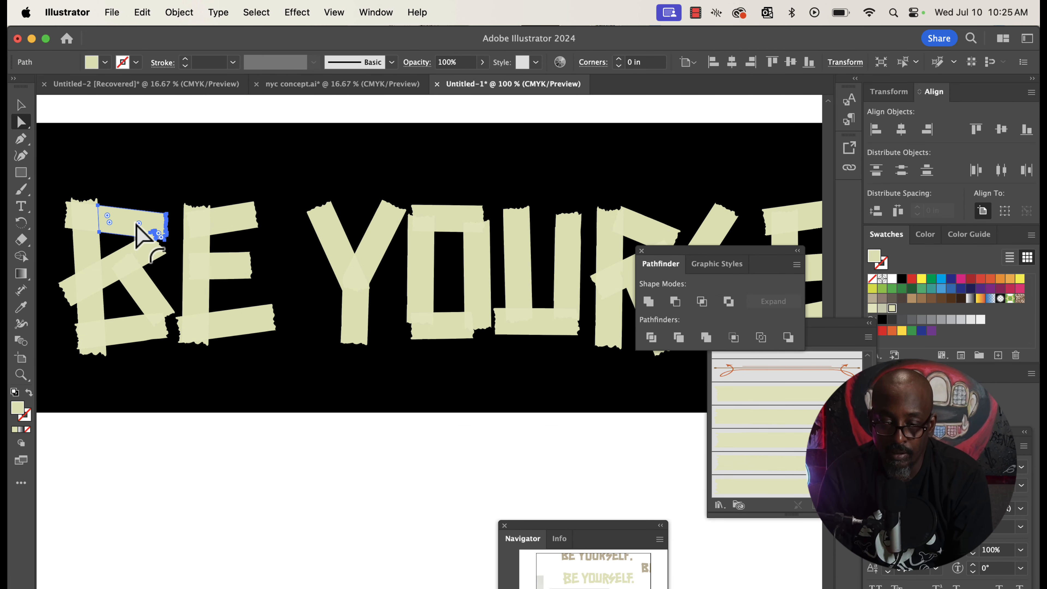
click(254, 13)
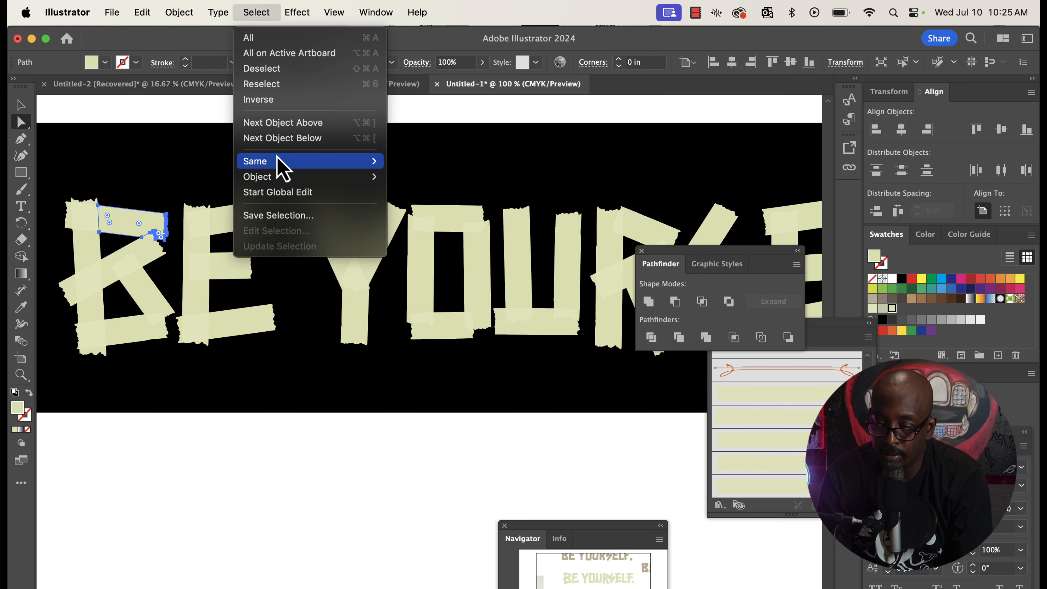
mouse_move(280, 162)
click(431, 225)
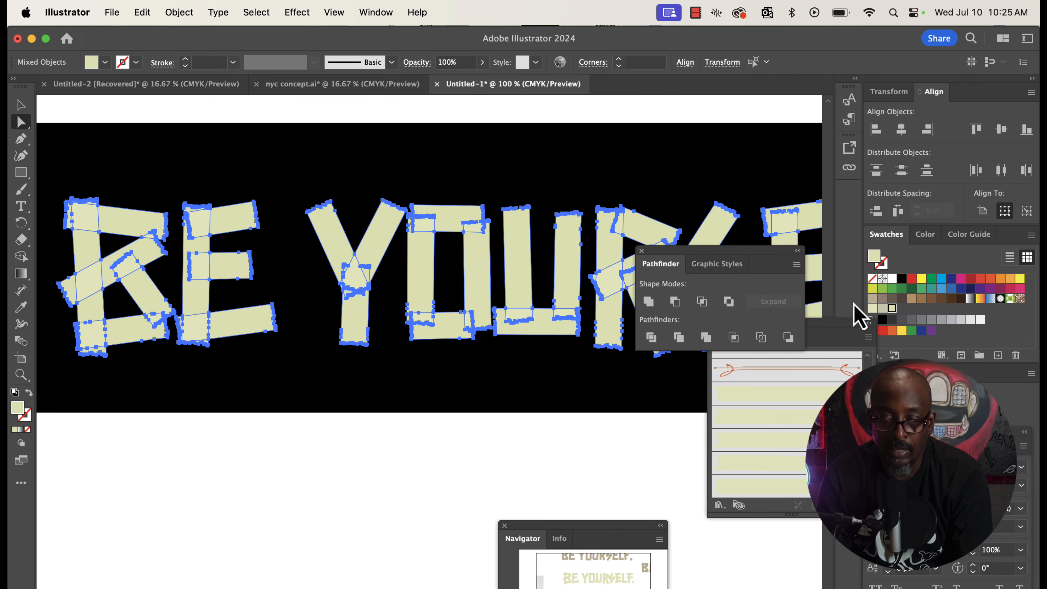
click(882, 308)
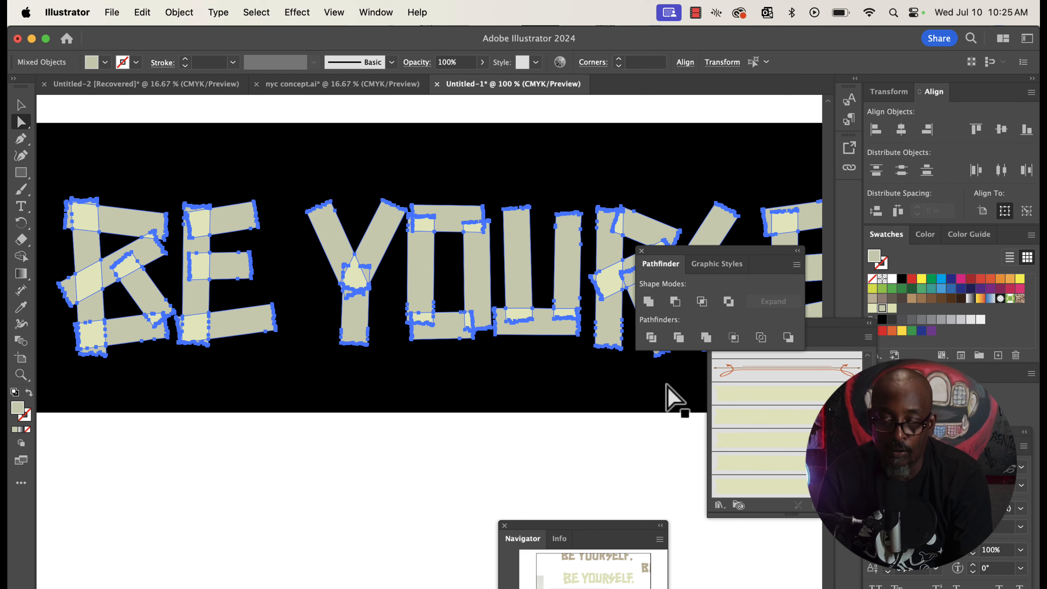
click(645, 436)
Step: Place a copy of the black rectangle behind the upper single-tone BE YOURSELF. lettering and compare it with the two-tone version
scroll(607, 405, right, 2)
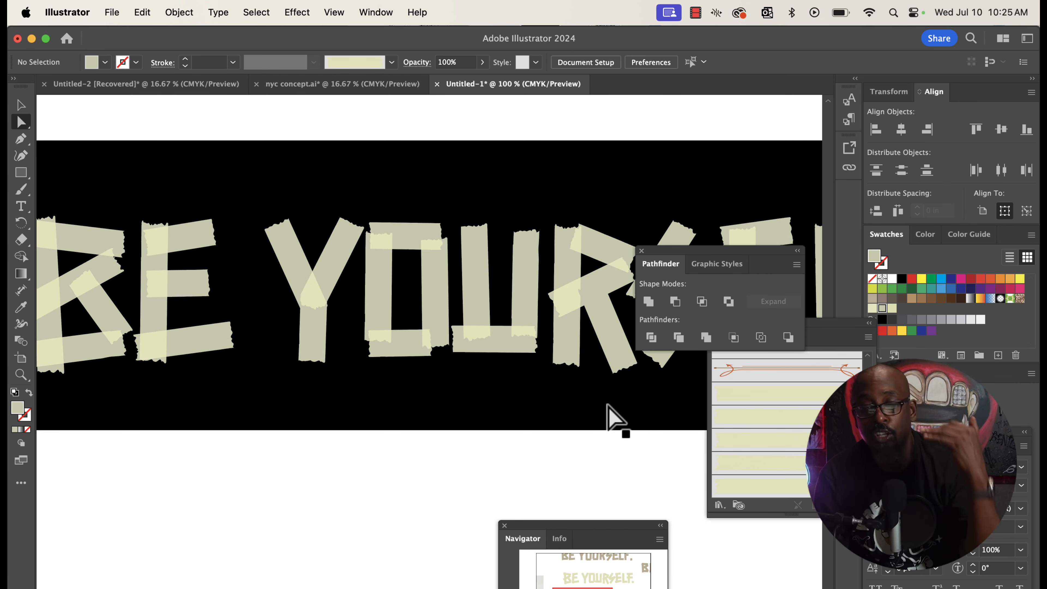
key(super+minus)
scroll(607, 405, right, 4)
scroll(607, 405, right, 4)
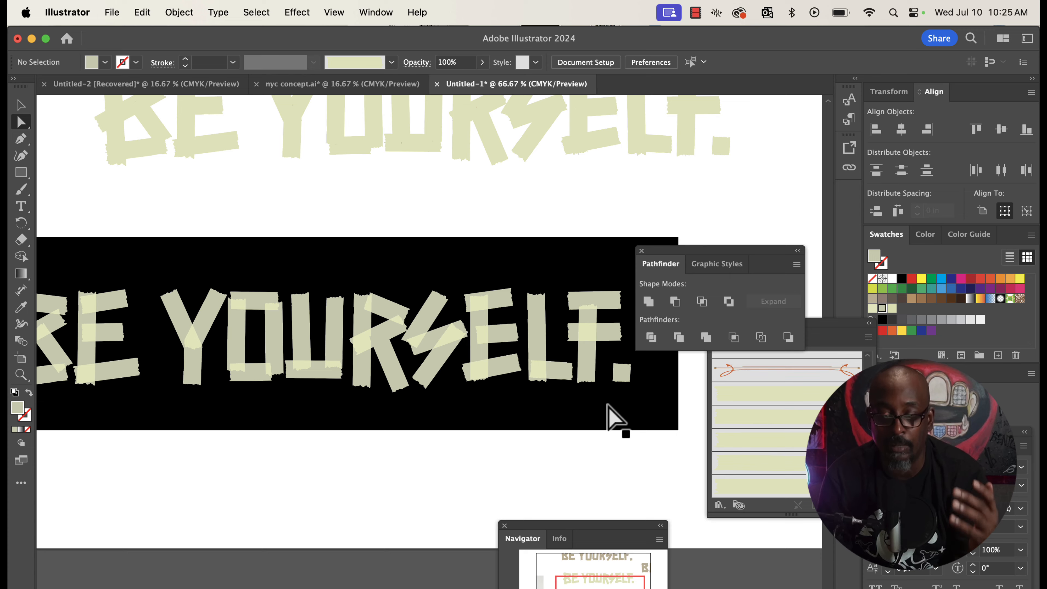
scroll(607, 405, left, 3)
scroll(607, 405, up, 4)
drag(508, 345, 573, 158)
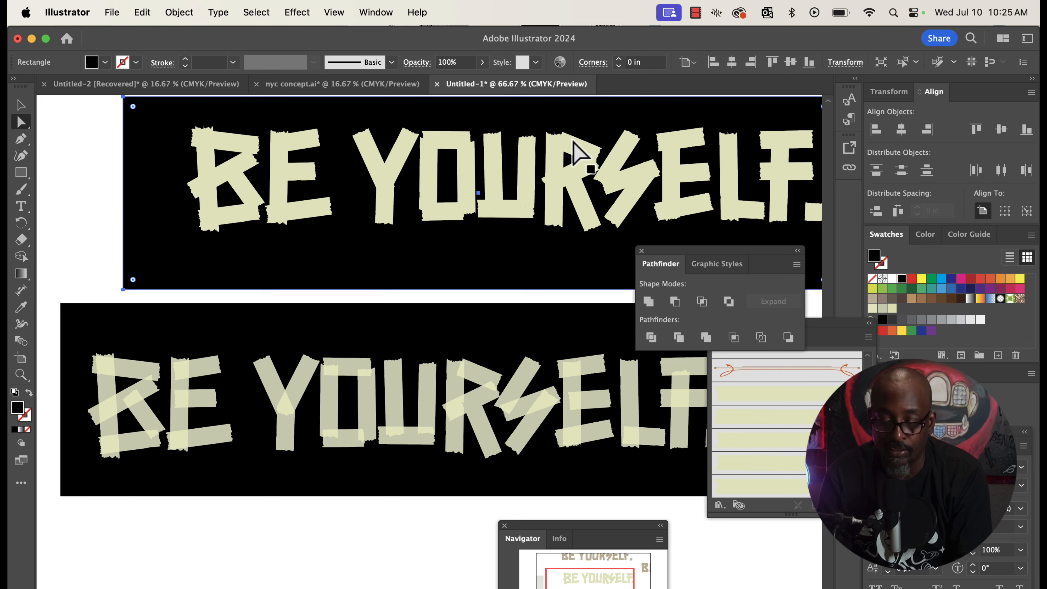
scroll(565, 159, right, 3)
scroll(543, 156, left, 2)
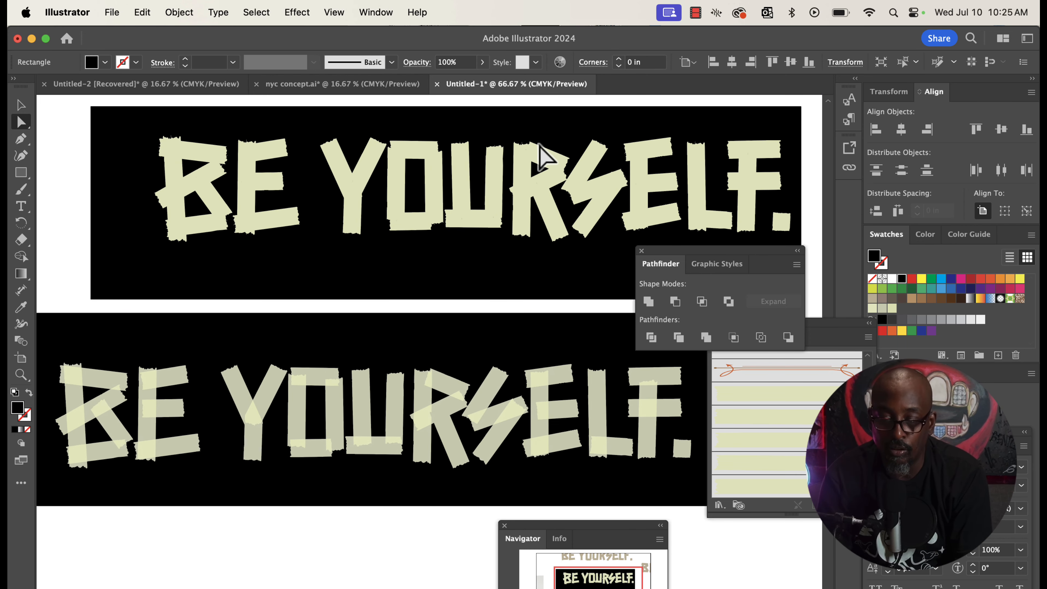
scroll(415, 351, up, 5)
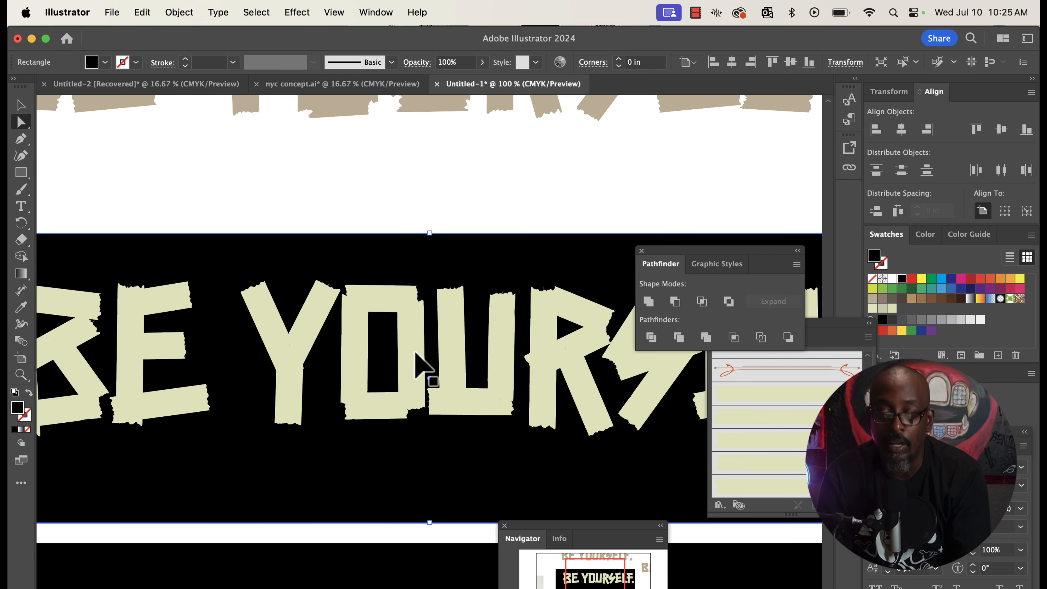
scroll(415, 351, down, 5)
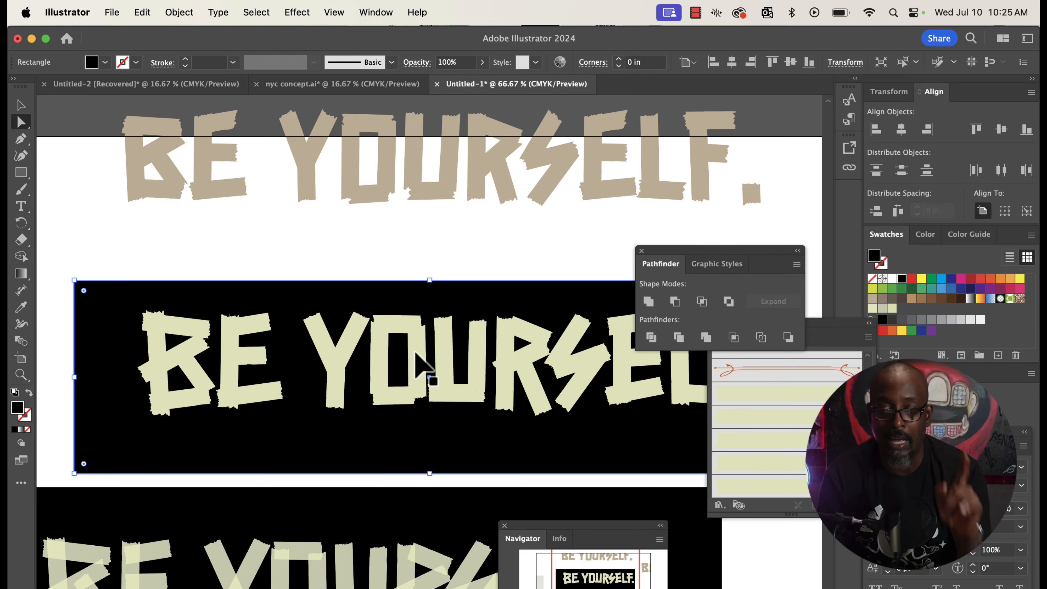
scroll(416, 353, down, 1)
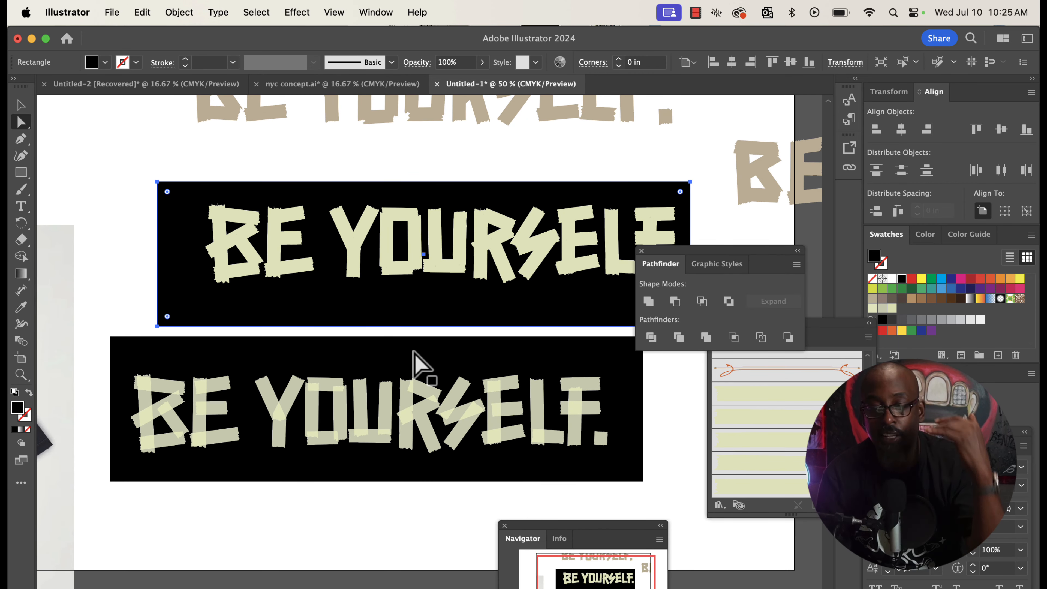